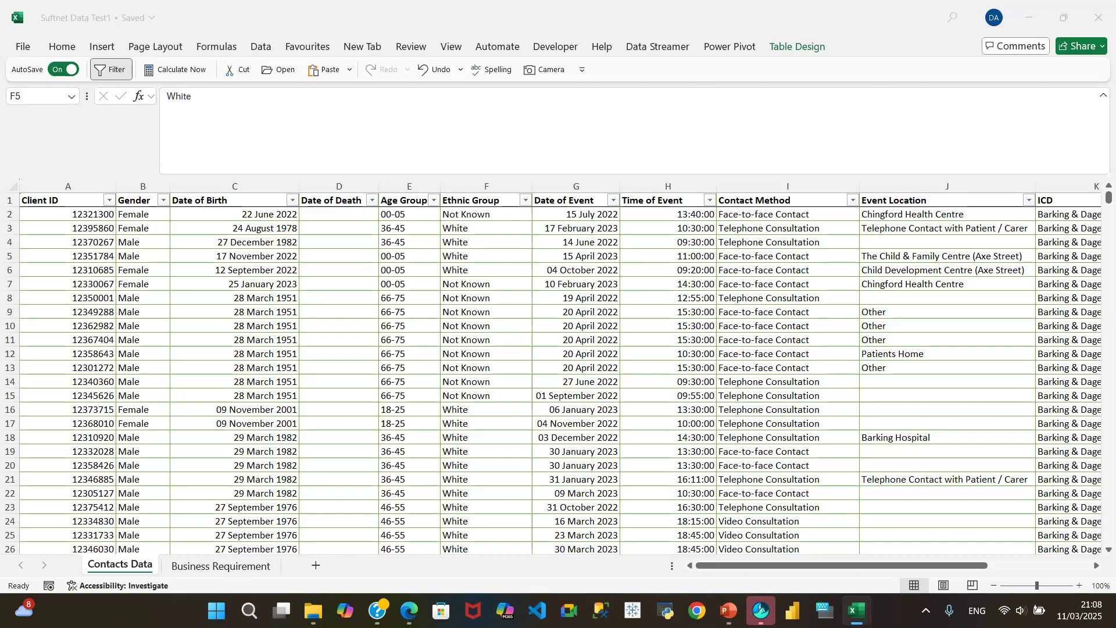
- Switch to the workbook Copy of Interview Question(1) and open its Data sheet
{"action": "mouse_move", "coordinate": [856, 610]}
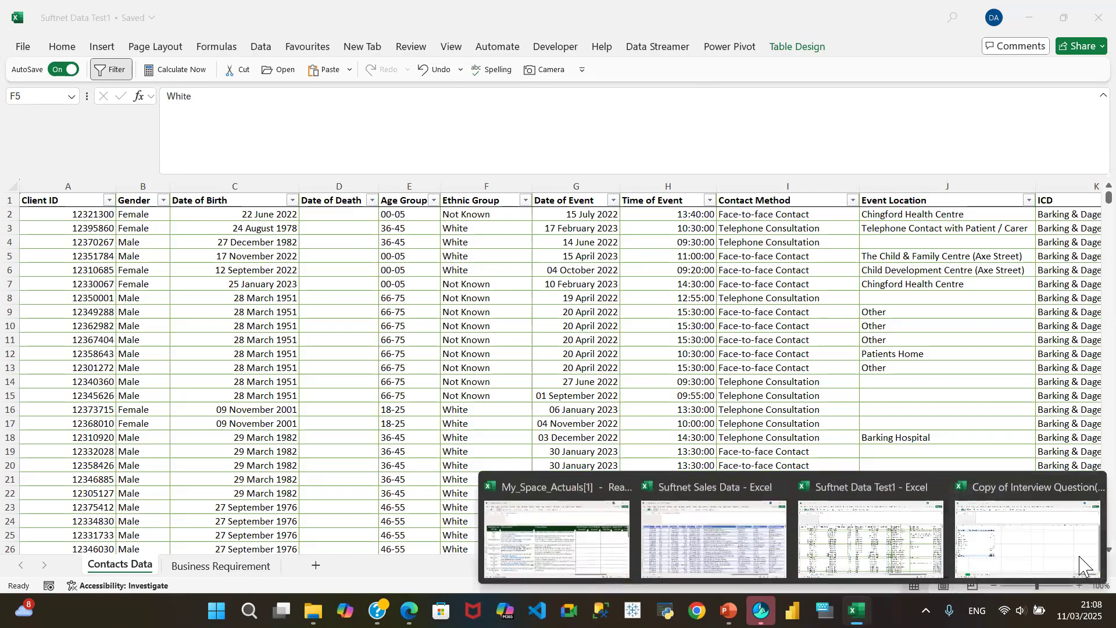
{"action": "left_click", "coordinate": [1012, 546]}
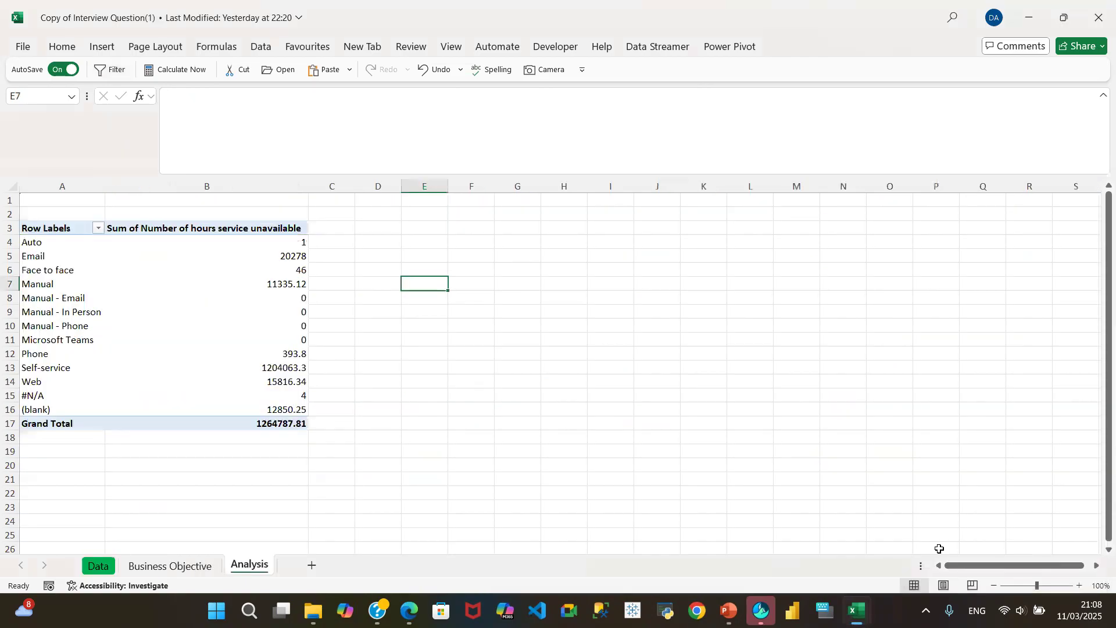
{"action": "left_click", "coordinate": [99, 573]}
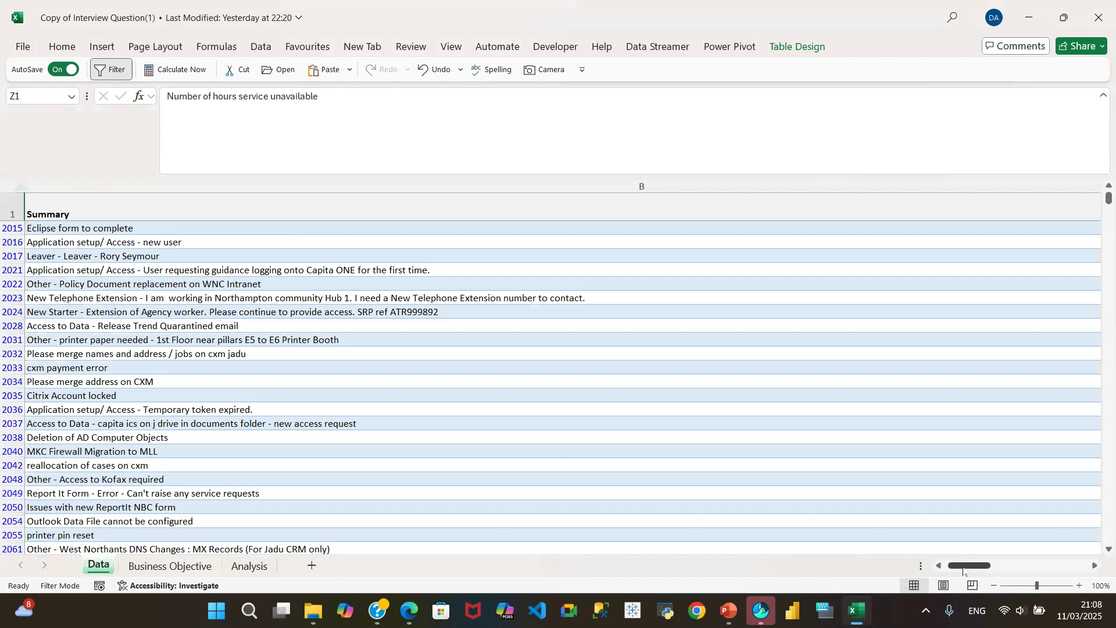
- Narrow the Summary column of the Data sheet to about three quarters of its width and review the other columns
{"action": "left_click", "coordinate": [1077, 567]}
{"action": "left_click_drag", "start_coordinate": [1077, 568], "coordinate": [824, 573]}
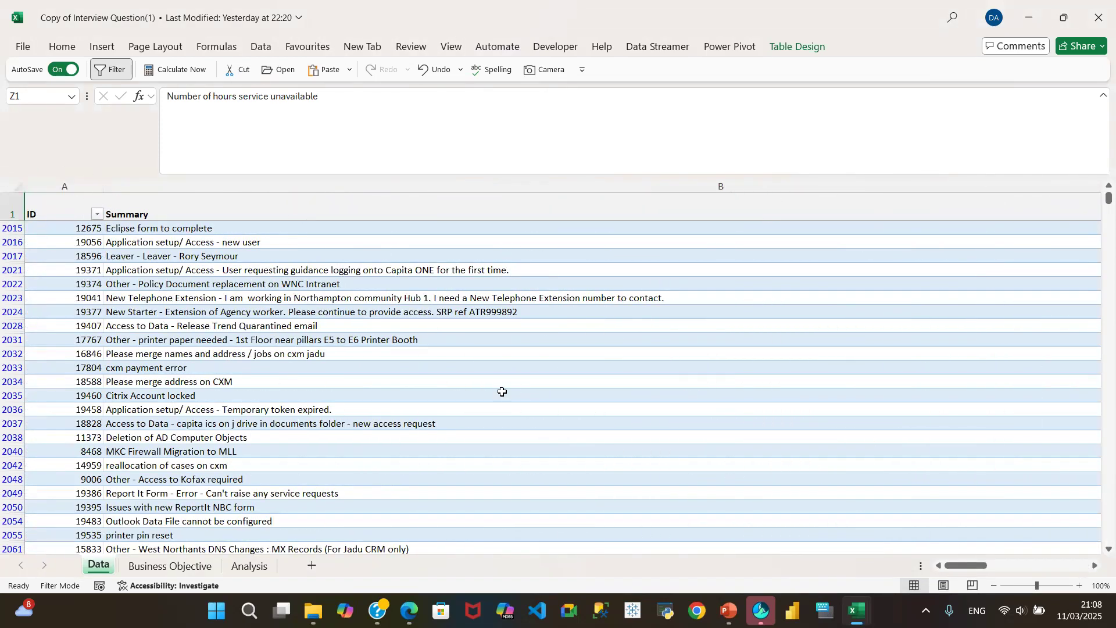
{"action": "left_click_drag", "start_coordinate": [962, 567], "coordinate": [1000, 569]}
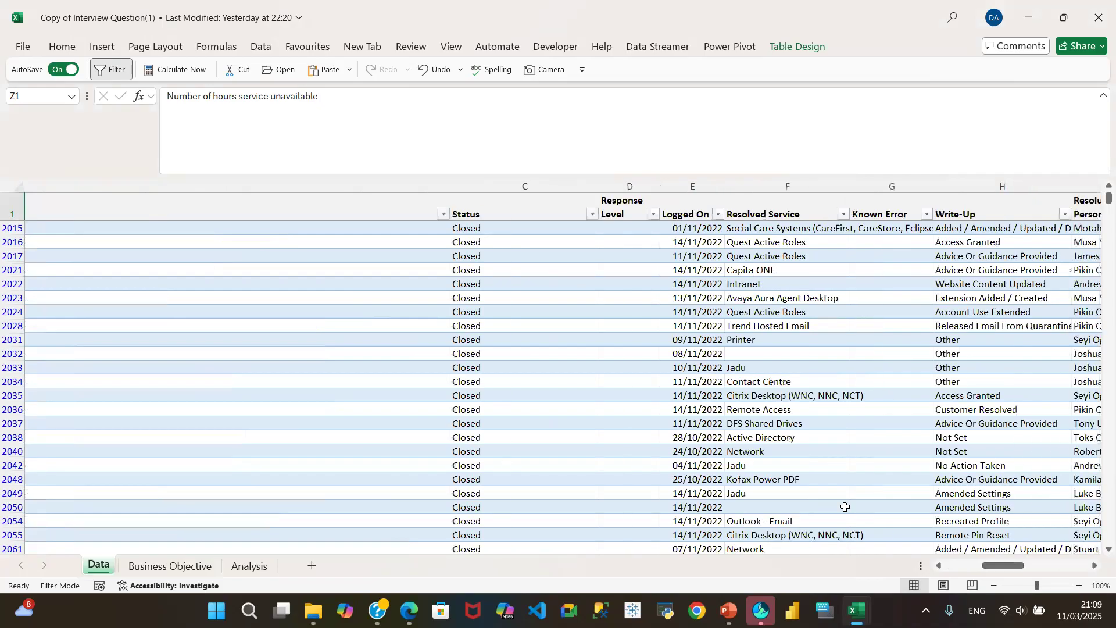
{"action": "left_click_drag", "start_coordinate": [451, 187], "coordinate": [122, 190]}
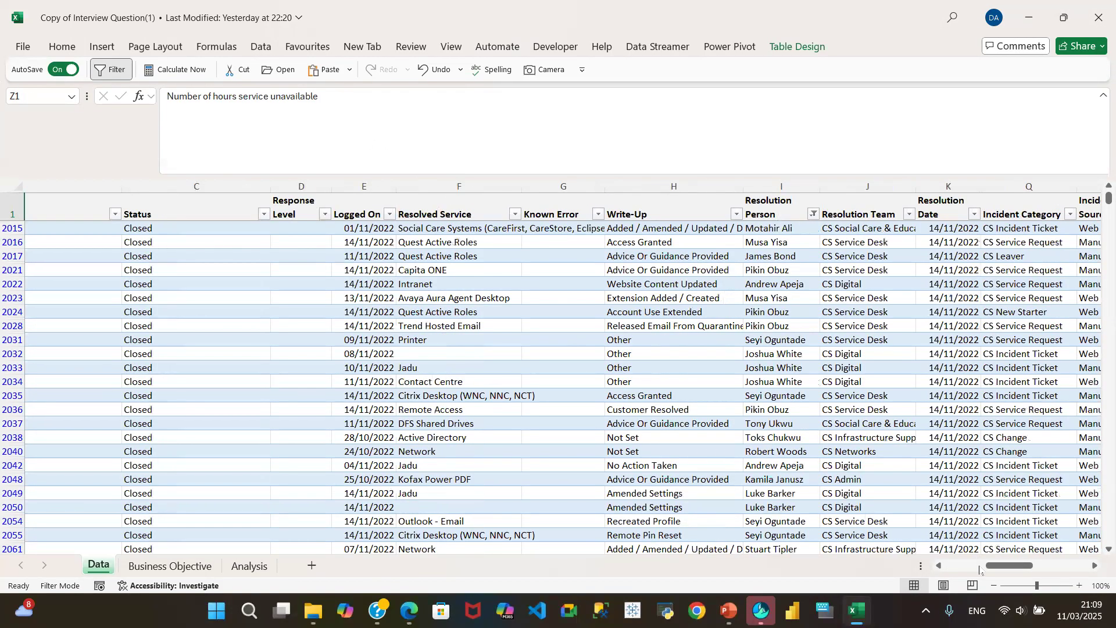
{"action": "left_click_drag", "start_coordinate": [998, 568], "coordinate": [956, 567]}
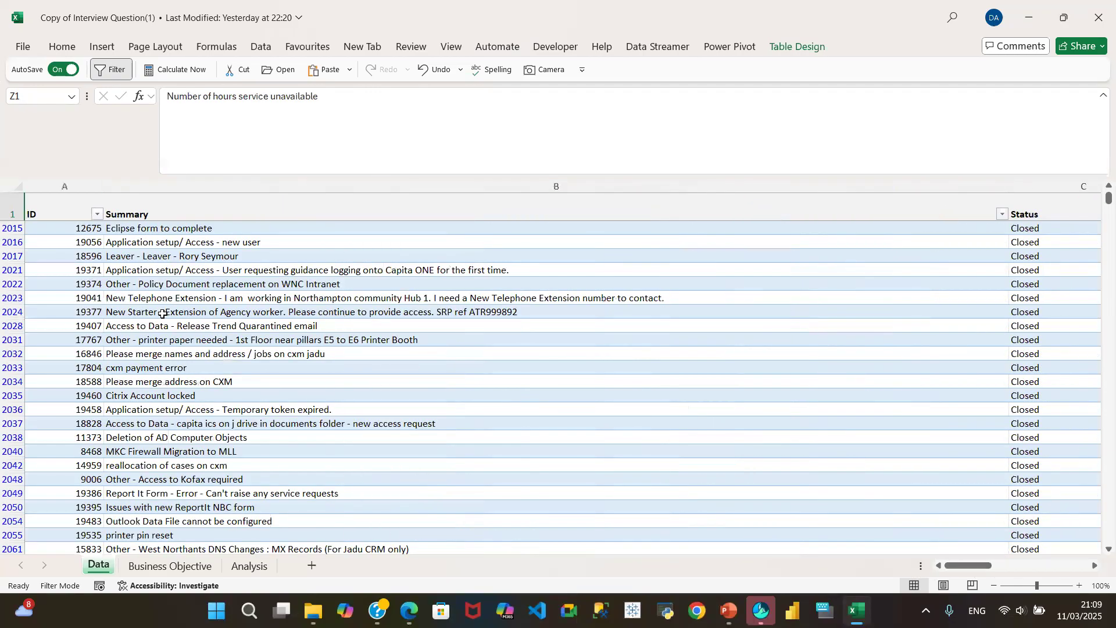
{"action": "left_click_drag", "start_coordinate": [953, 572], "coordinate": [1067, 576]}
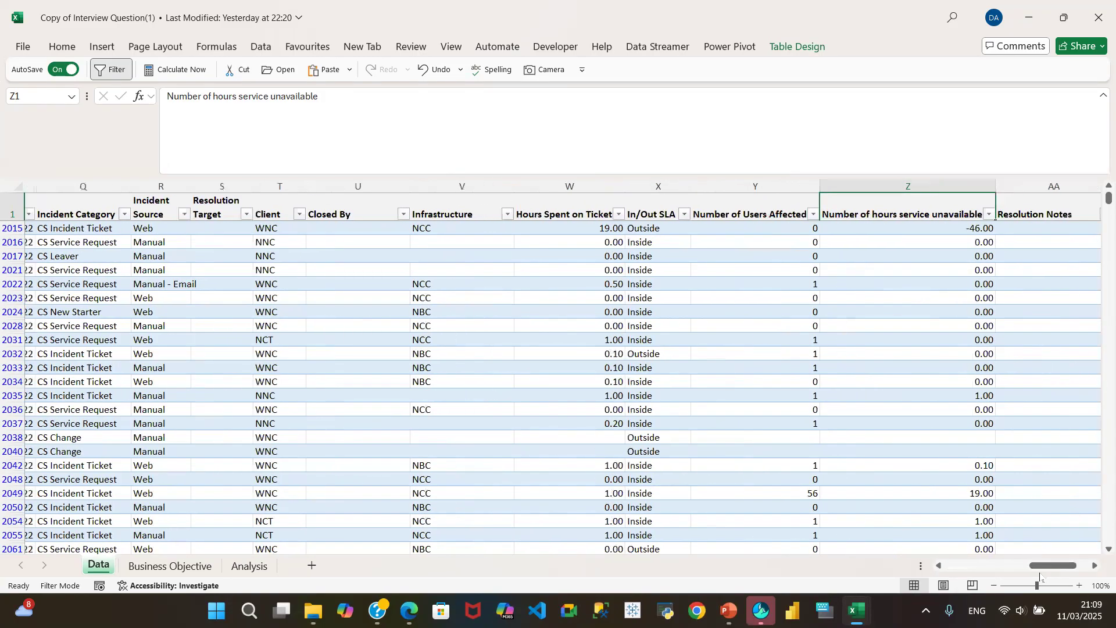
- View the Data Analytics Life Cycle slide in PowerPoint's Data Analytics Course presentation and return to Excel's Copy of Interview Question(1) workbook
{"action": "mouse_move", "coordinate": [728, 610]}
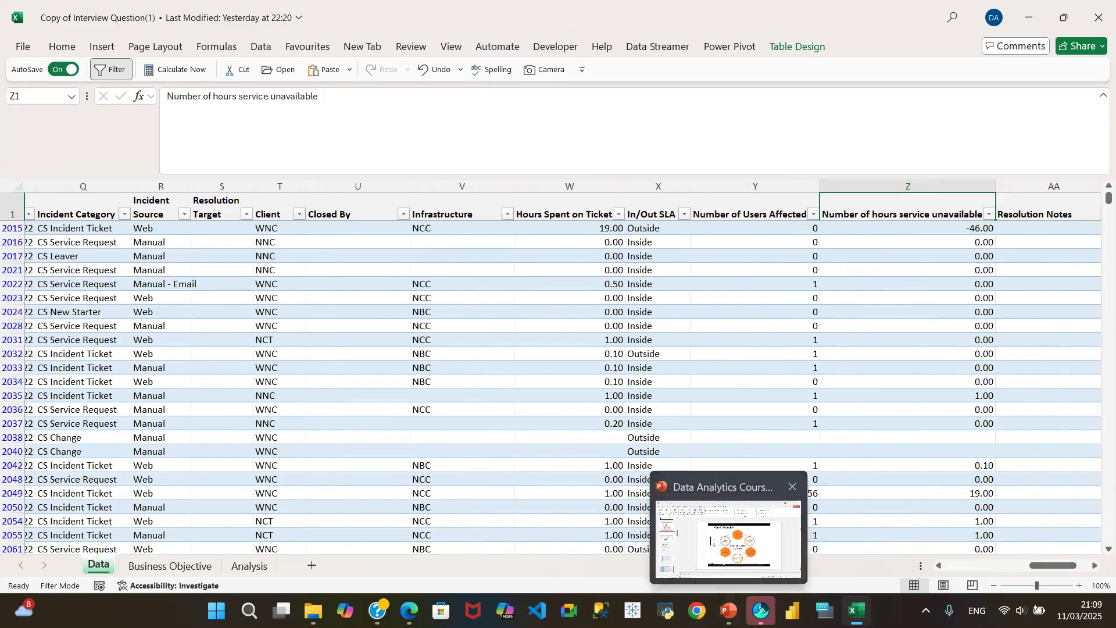
{"action": "left_click", "coordinate": [767, 543]}
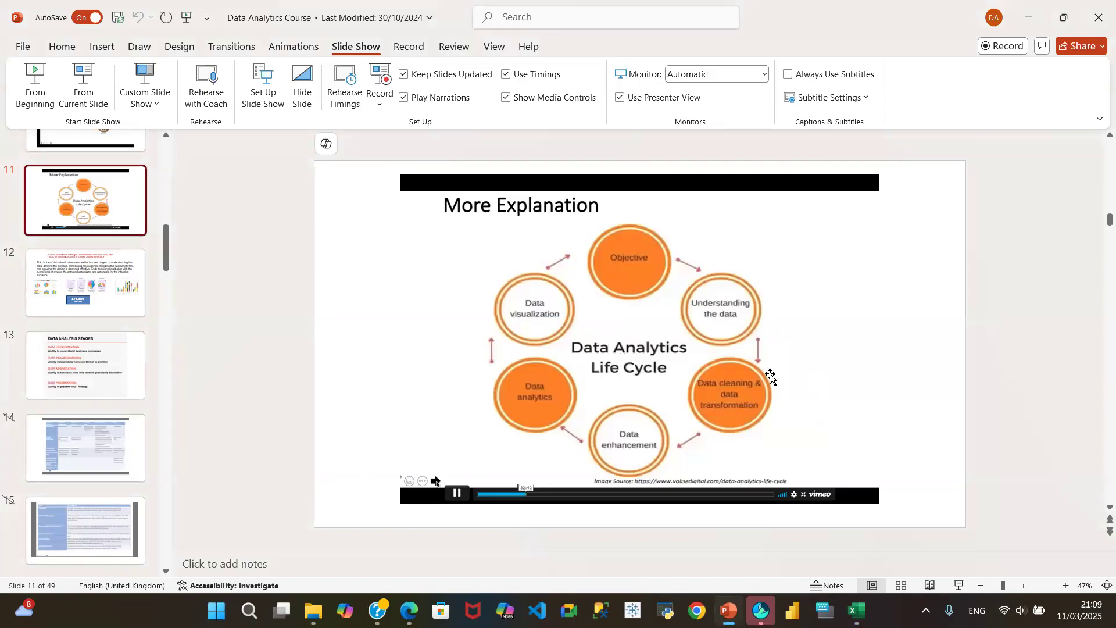
{"action": "mouse_move", "coordinate": [856, 610]}
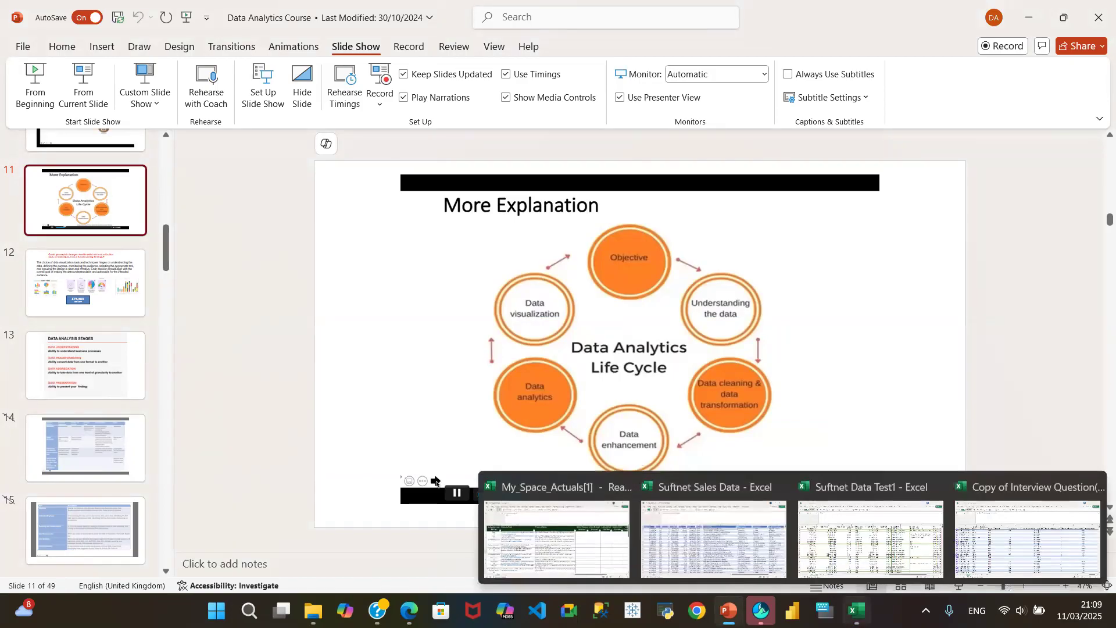
{"action": "left_click", "coordinate": [1002, 554]}
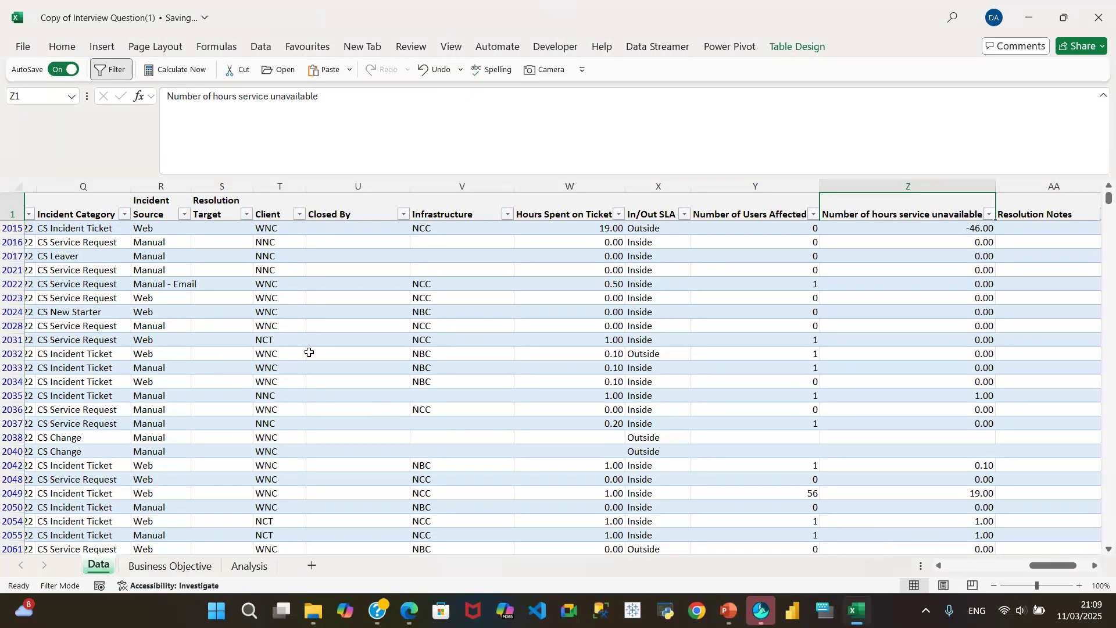
- Review the Data sheet's columns and read the analysis request on the Business Objective sheet
{"action": "left_click_drag", "start_coordinate": [1031, 566], "coordinate": [930, 563]}
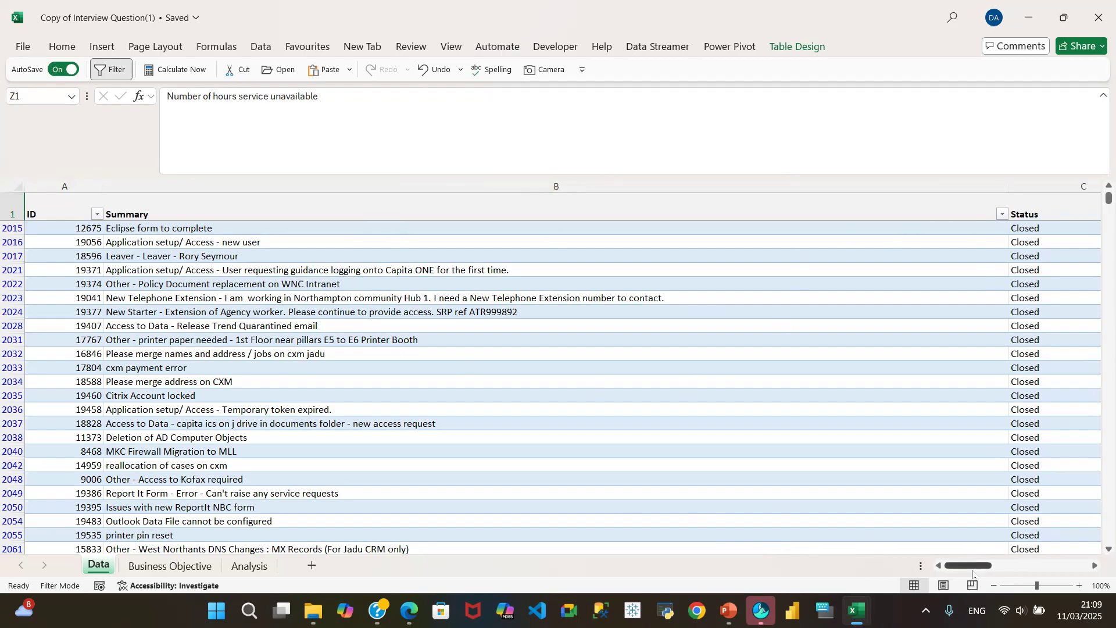
{"action": "left_click", "coordinate": [1032, 567]}
{"action": "left_click_drag", "start_coordinate": [1068, 572], "coordinate": [740, 569]}
{"action": "left_click_drag", "start_coordinate": [960, 562], "coordinate": [1037, 581]}
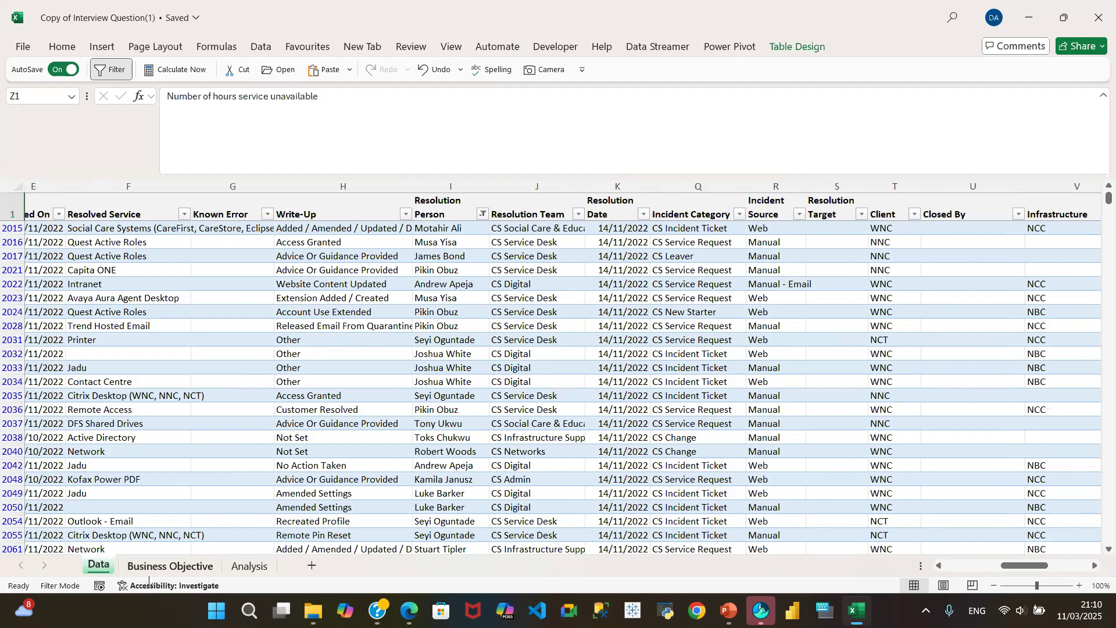
{"action": "left_click", "coordinate": [171, 566]}
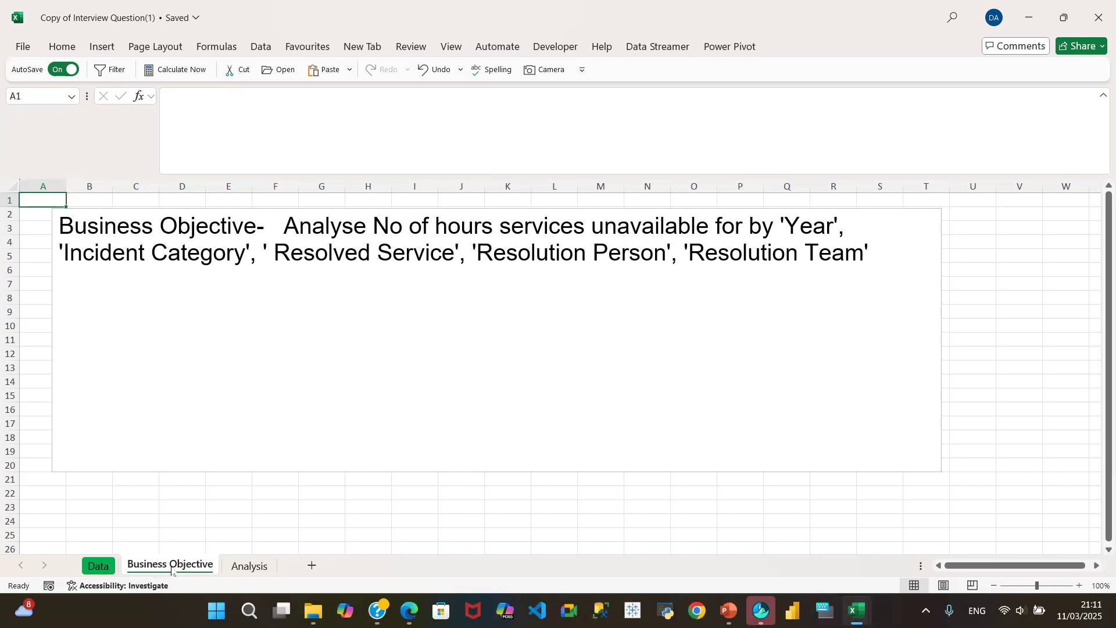
- Return to the Data sheet and examine the ticket entries in the ID and Summary columns
{"action": "left_click", "coordinate": [95, 566]}
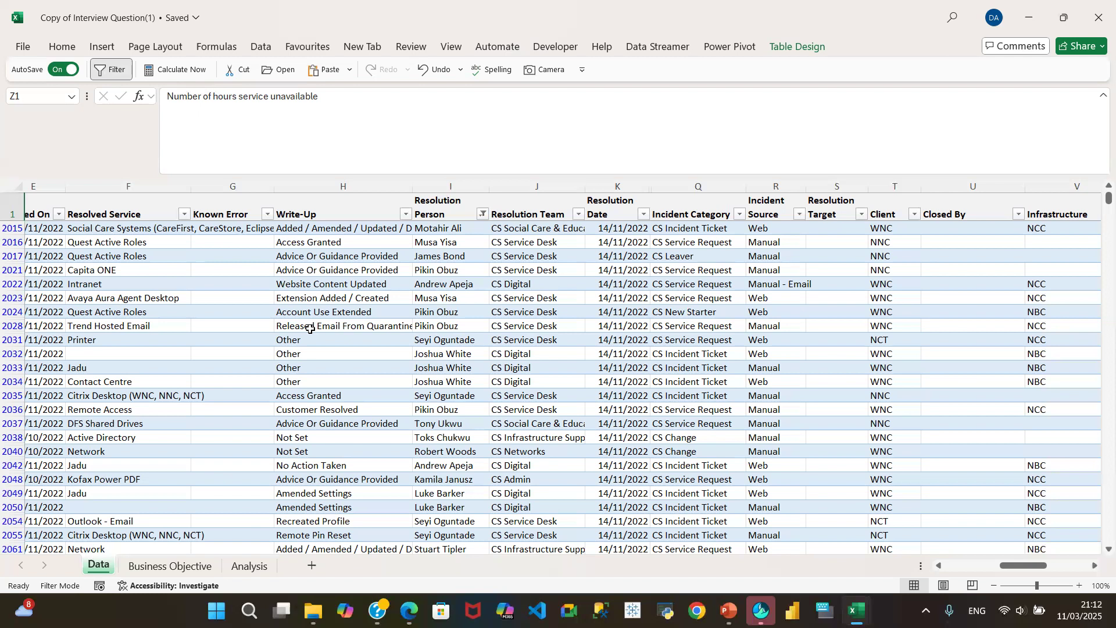
{"action": "left_click", "coordinate": [224, 300]}
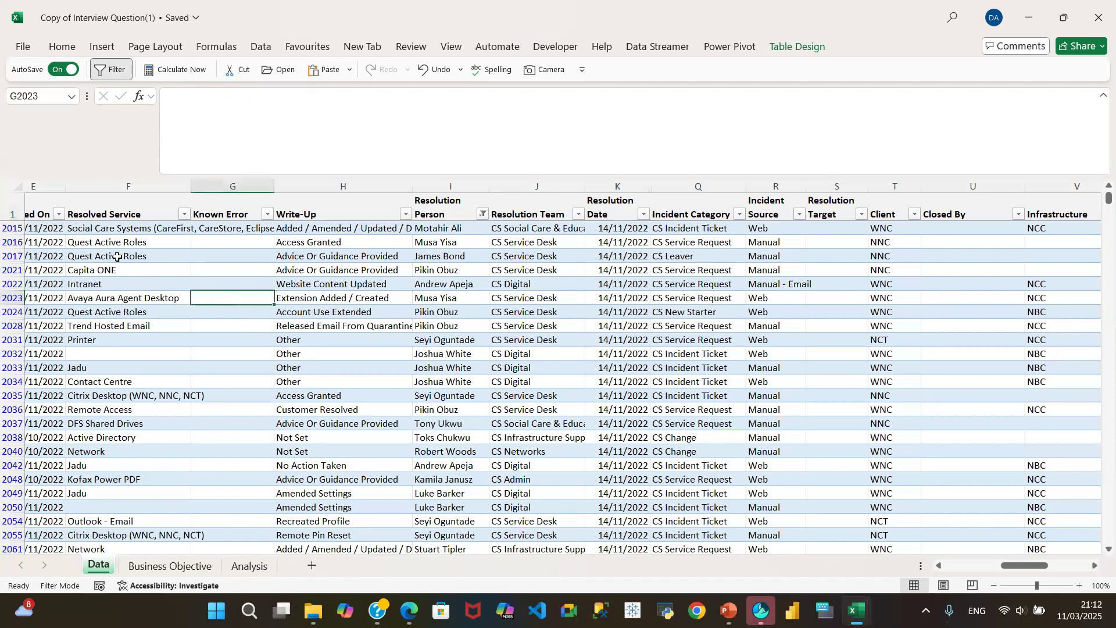
{"action": "left_click_drag", "start_coordinate": [1008, 569], "coordinate": [878, 571]}
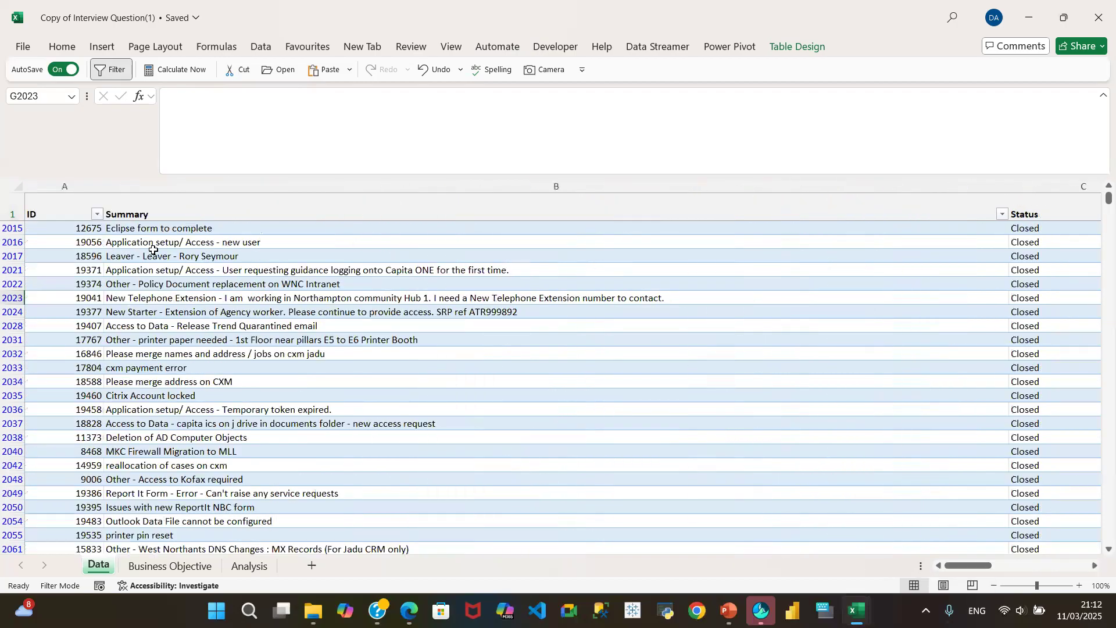
{"action": "left_click", "coordinate": [62, 244]}
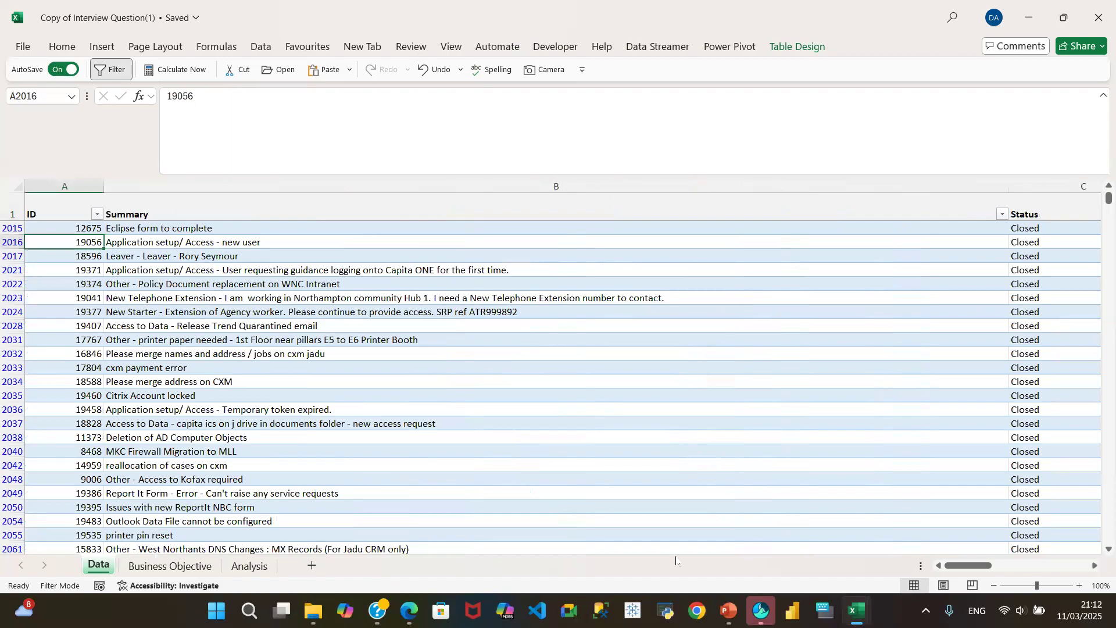
{"action": "left_click", "coordinate": [239, 323]}
{"action": "left_click", "coordinate": [126, 254]}
{"action": "left_click", "coordinate": [289, 270]}
{"action": "left_click", "coordinate": [465, 395]}
{"action": "left_click", "coordinate": [727, 422]}
{"action": "left_click", "coordinate": [752, 321]}
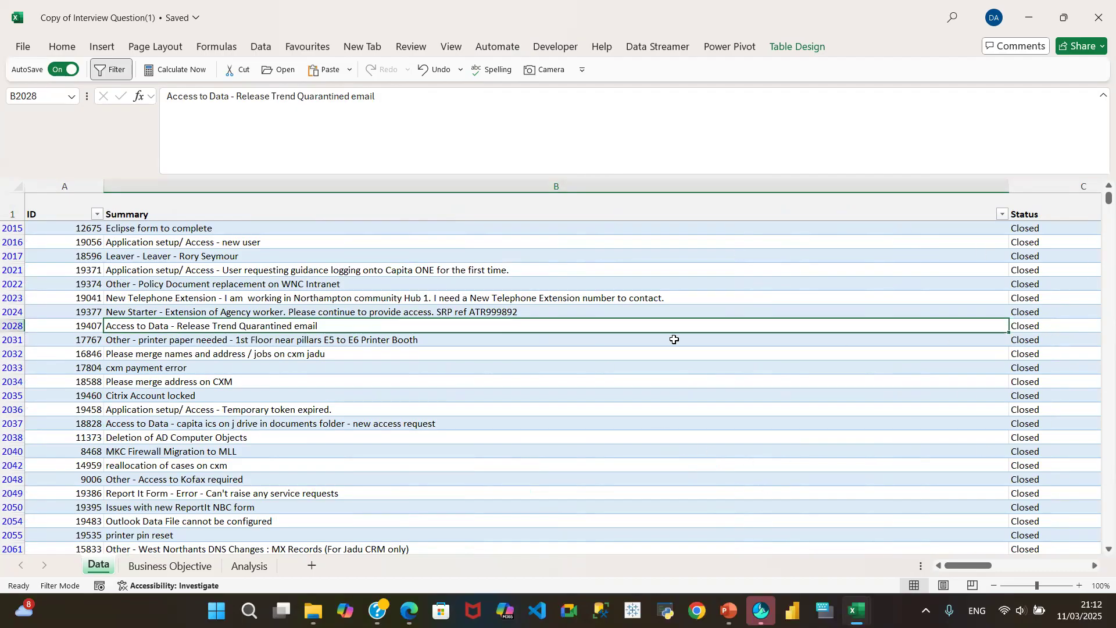
{"action": "left_click", "coordinate": [239, 257]}
{"action": "left_click", "coordinate": [244, 311]}
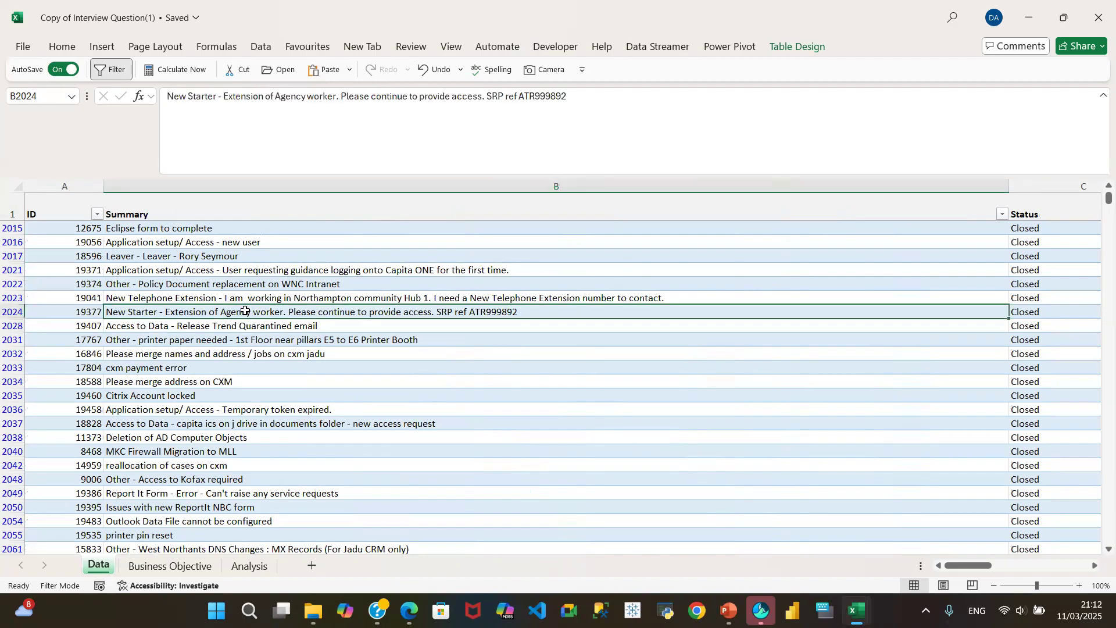
{"action": "left_click", "coordinate": [220, 270]}
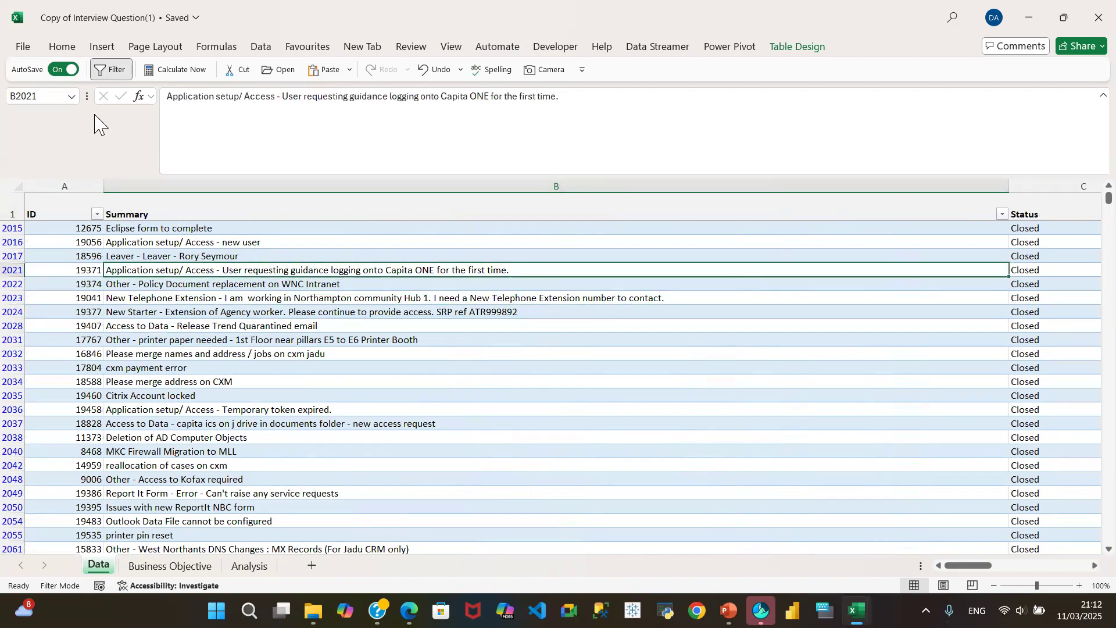
- Examine the Data table's last columns, comparing an empty cell outside the table with one under Number of hours service unavailable
{"action": "left_click", "coordinate": [105, 48]}
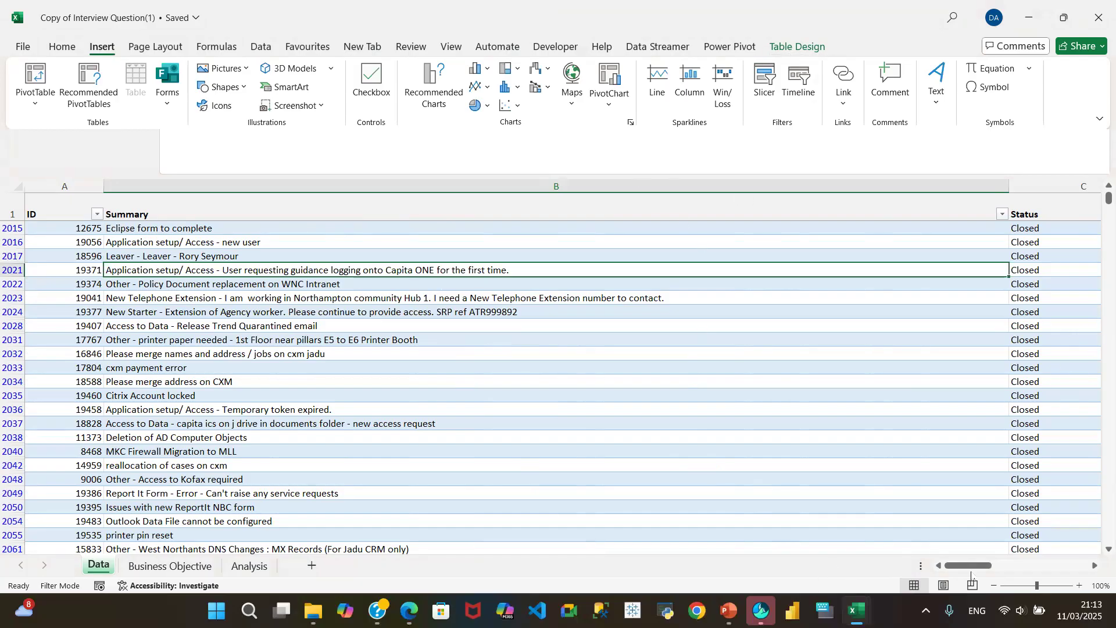
{"action": "key", "text": "ctrl+F1"}
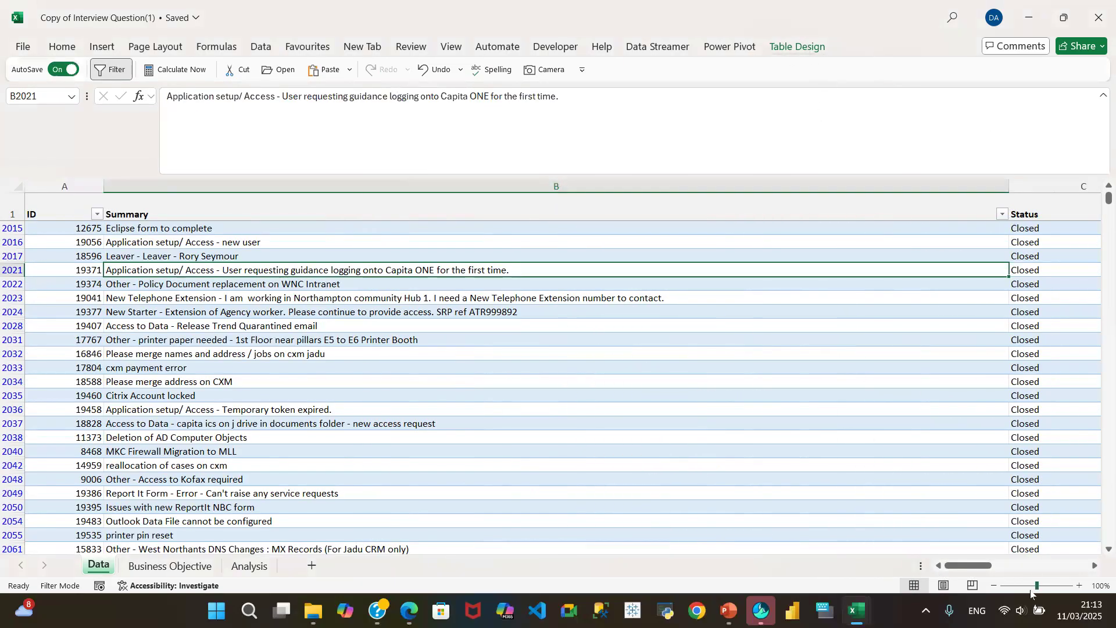
{"action": "left_click_drag", "start_coordinate": [968, 565], "coordinate": [1092, 578]}
{"action": "left_click", "coordinate": [1086, 322]}
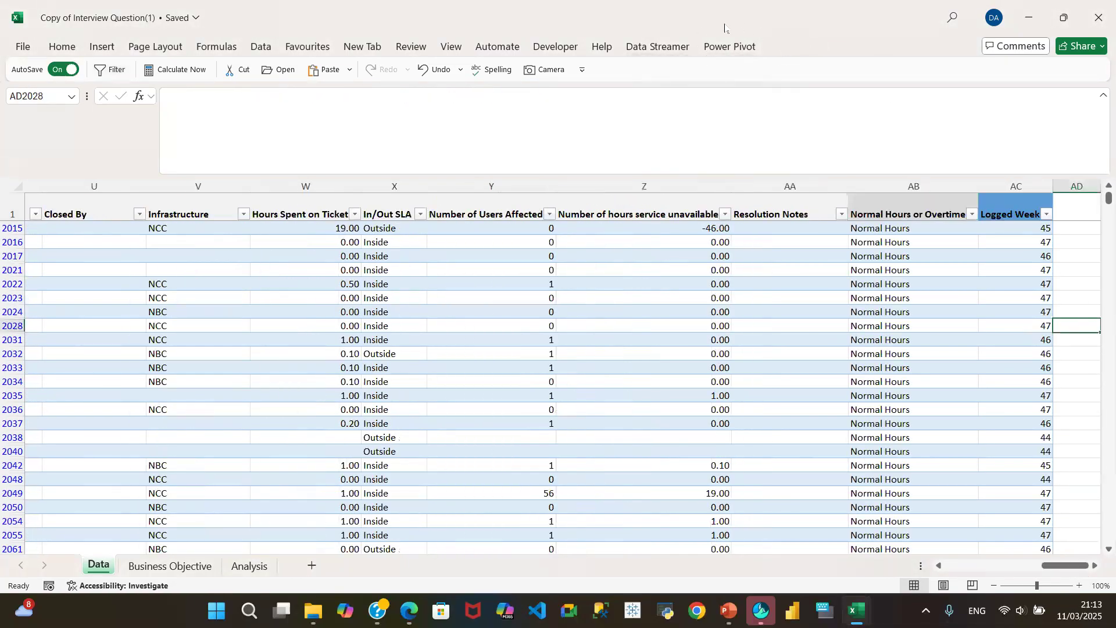
{"action": "left_click", "coordinate": [624, 342]}
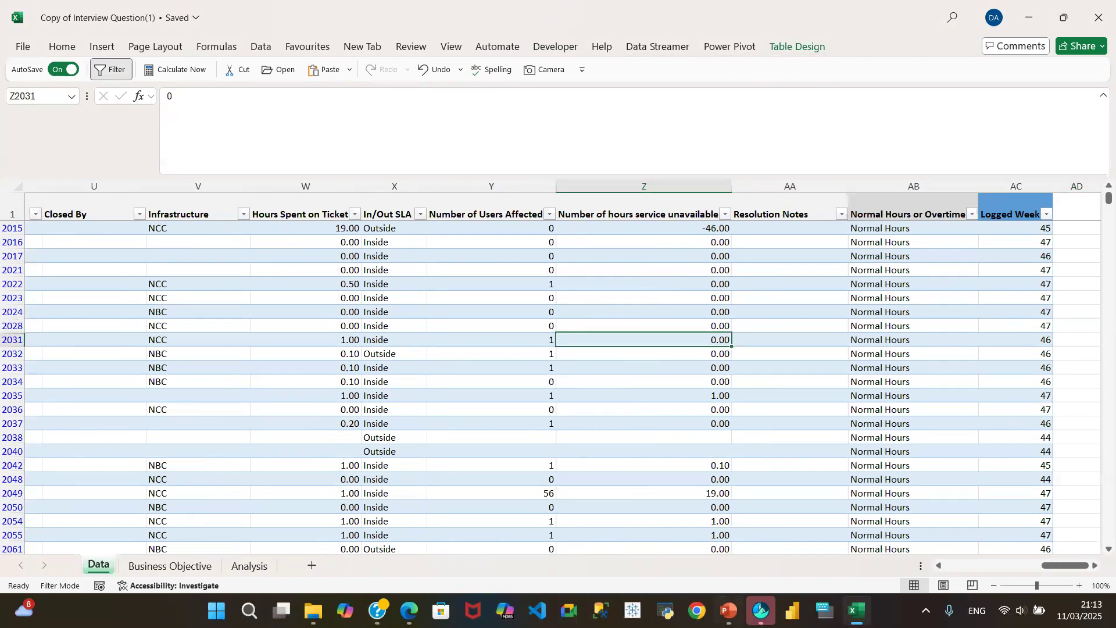
{"action": "left_click_drag", "start_coordinate": [1049, 567], "coordinate": [904, 584]}
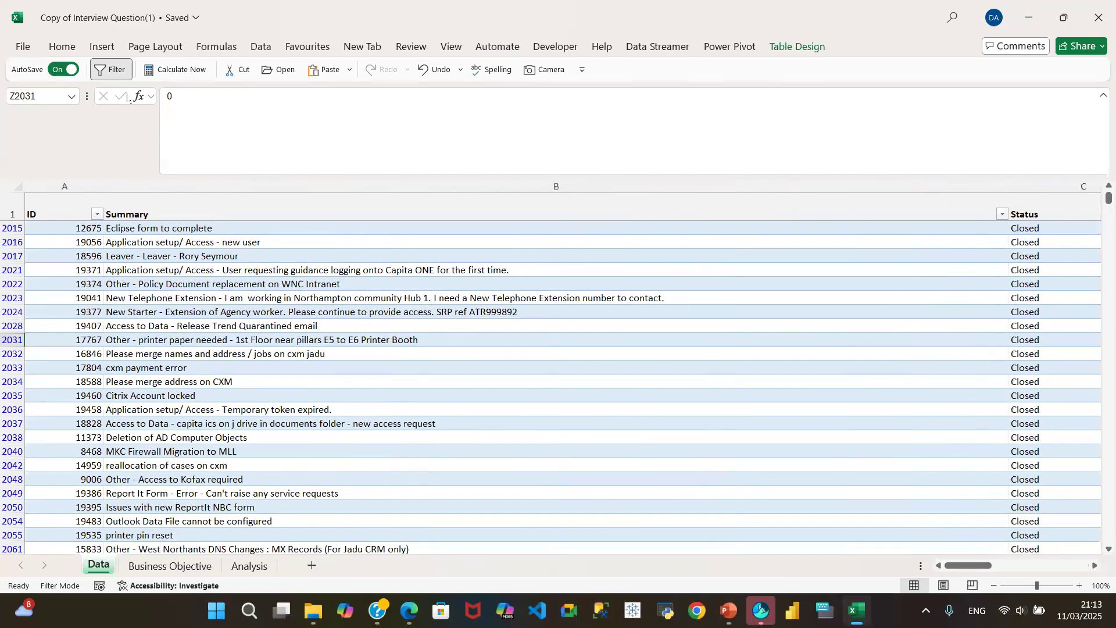
- Select a cell inside the Data table's Summary column and show the commands for inserting a PivotTable
{"action": "left_click", "coordinate": [62, 46]}
{"action": "left_click", "coordinate": [303, 352]}
{"action": "left_click", "coordinate": [175, 291]}
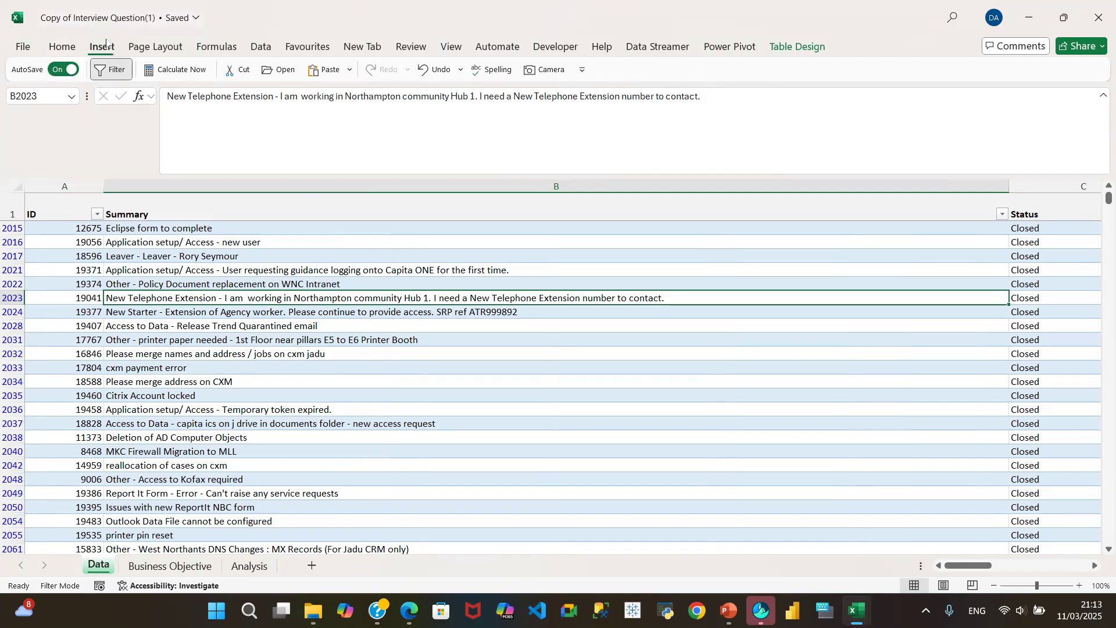
{"action": "left_click", "coordinate": [103, 46]}
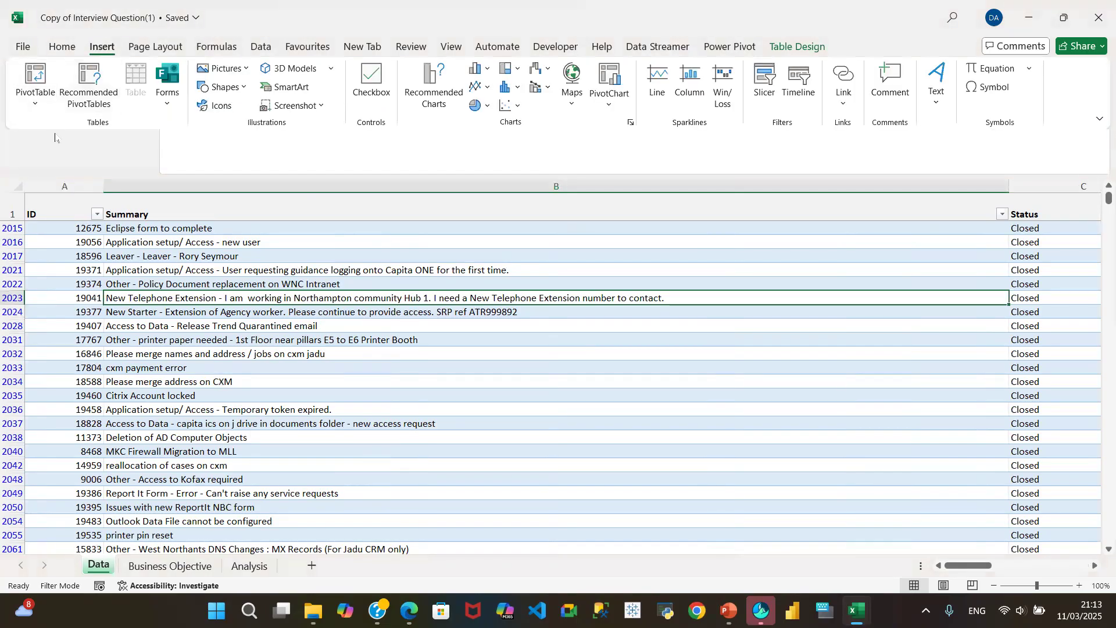
{"action": "key", "text": "Escape"}
{"action": "key", "text": "Down"}
{"action": "key", "text": "Down"}
{"action": "key", "text": "Down"}
{"action": "key", "text": "Down"}
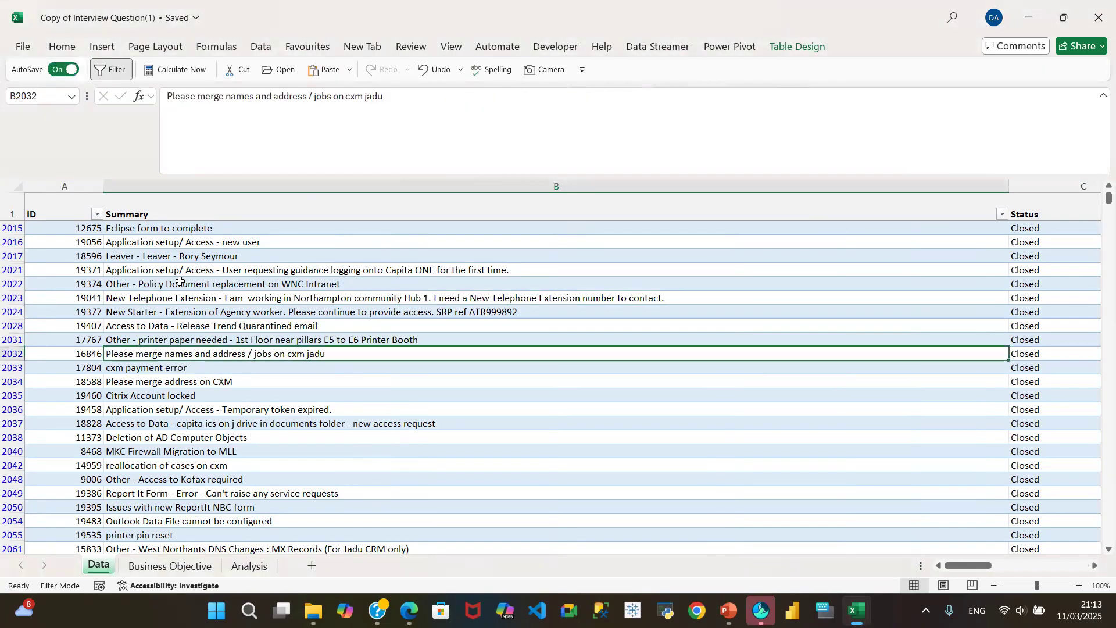
{"action": "left_click", "coordinate": [102, 48]}
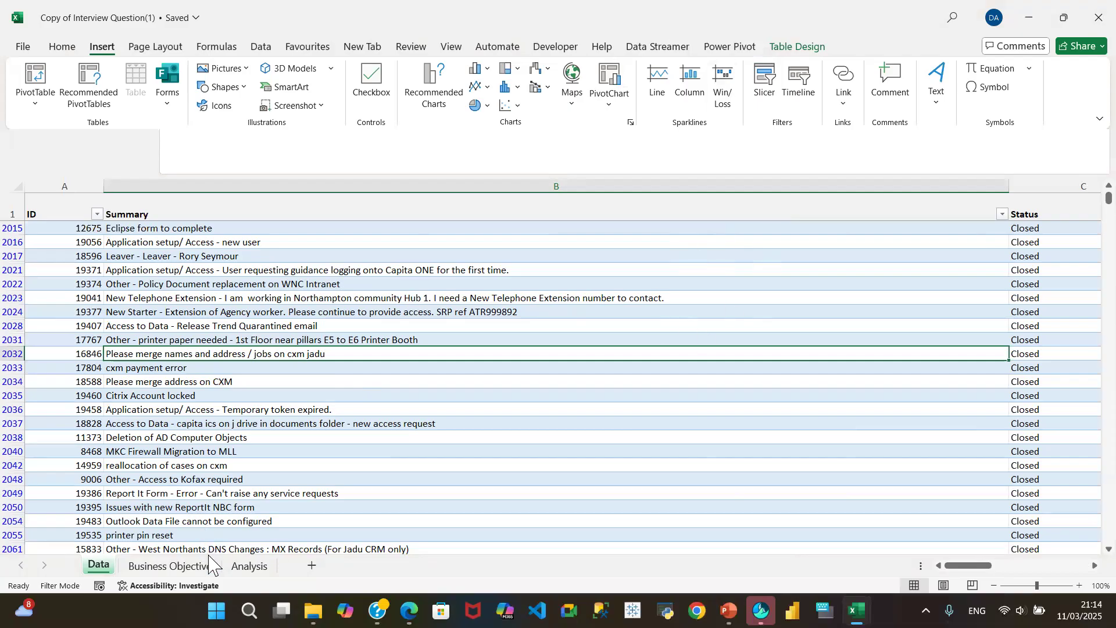
- Open the Analysis sheet and display the field list of its existing PivotTable
{"action": "left_click", "coordinate": [248, 568]}
{"action": "left_click", "coordinate": [248, 569]}
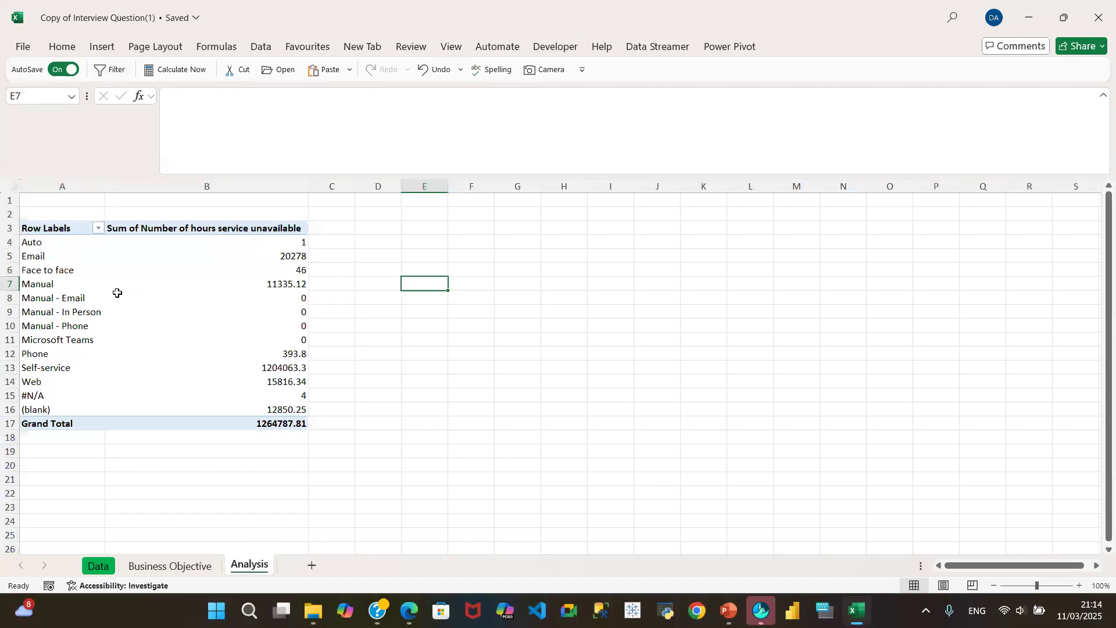
{"action": "left_click", "coordinate": [117, 292]}
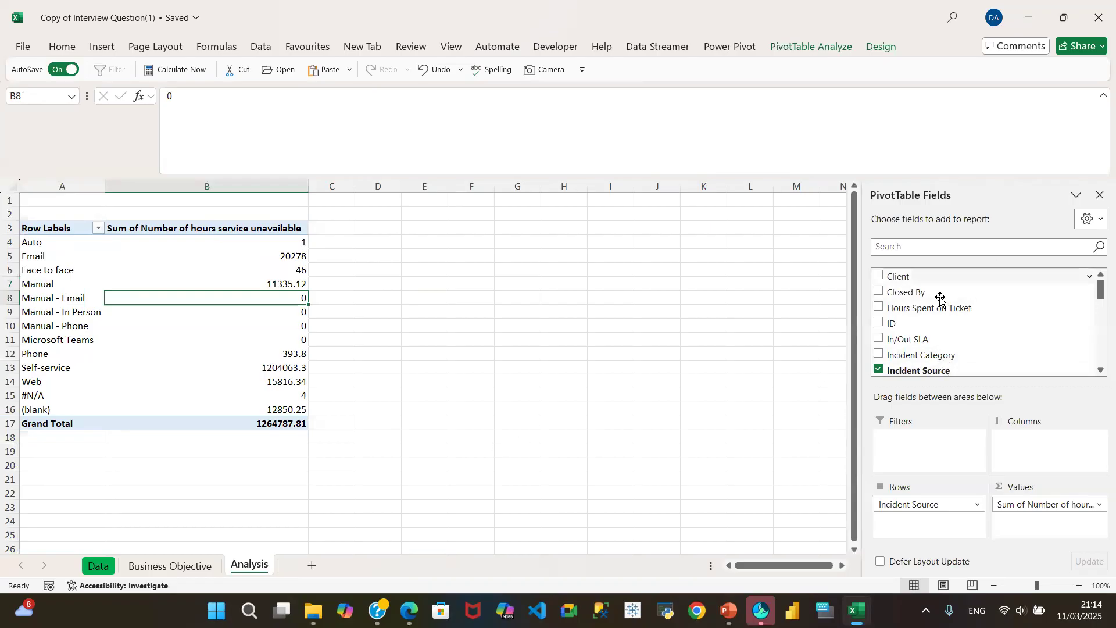
- Return to the Data sheet and check the ID and Summary column headers against the PivotTable fields
{"action": "left_click", "coordinate": [88, 574]}
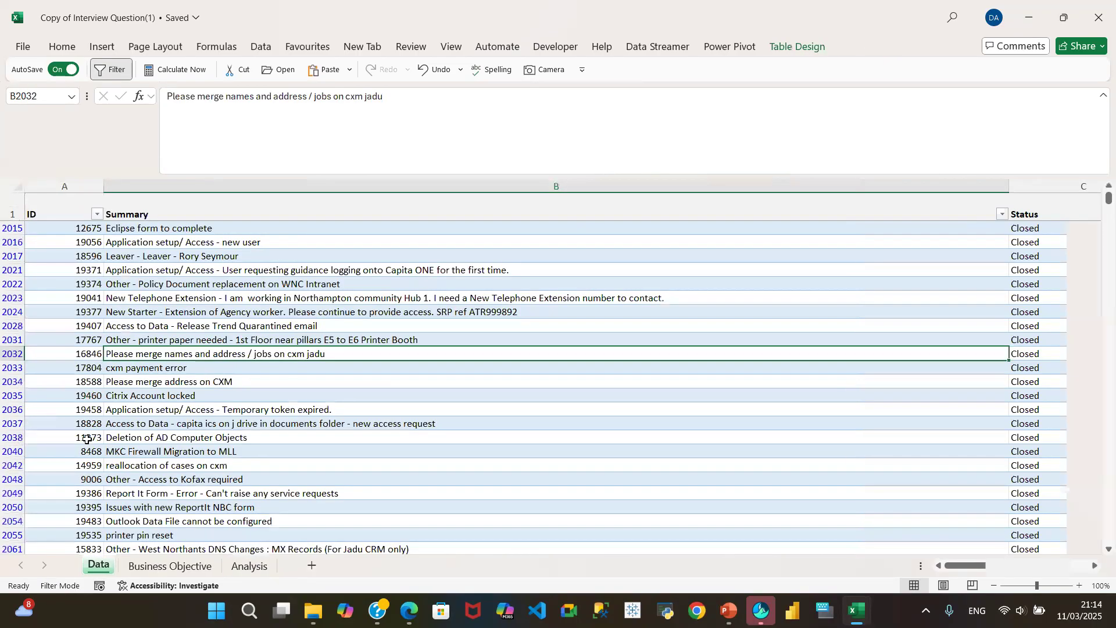
{"action": "left_click", "coordinate": [55, 215]}
{"action": "left_click", "coordinate": [298, 215]}
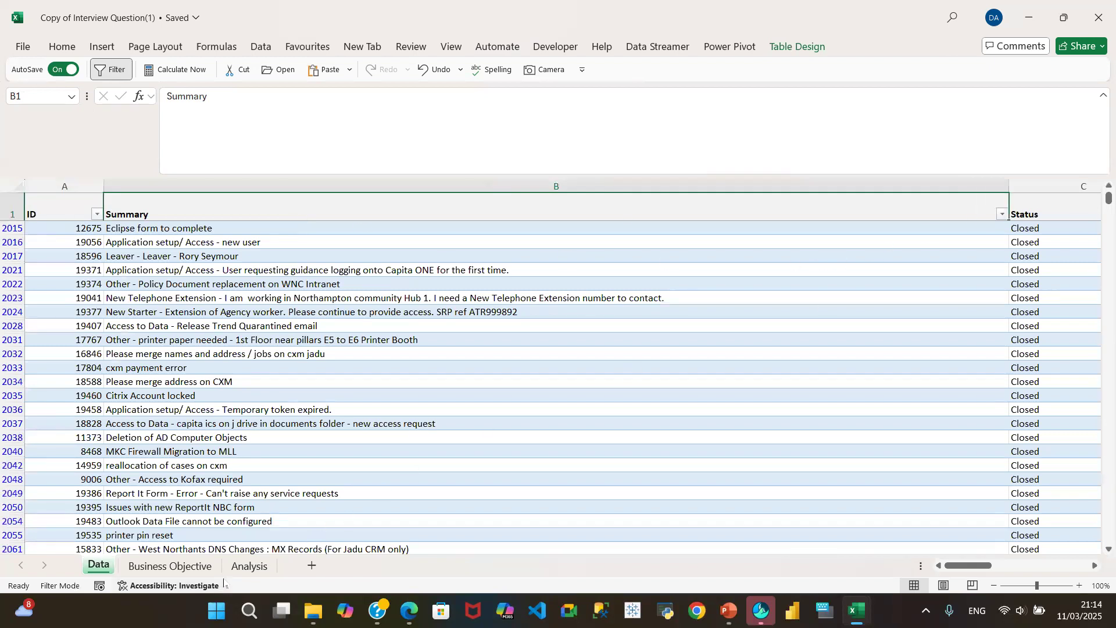
- Return to the Analysis sheet and examine the PivotTable field list from start to end, including its layout and sorting options
{"action": "left_click", "coordinate": [250, 566]}
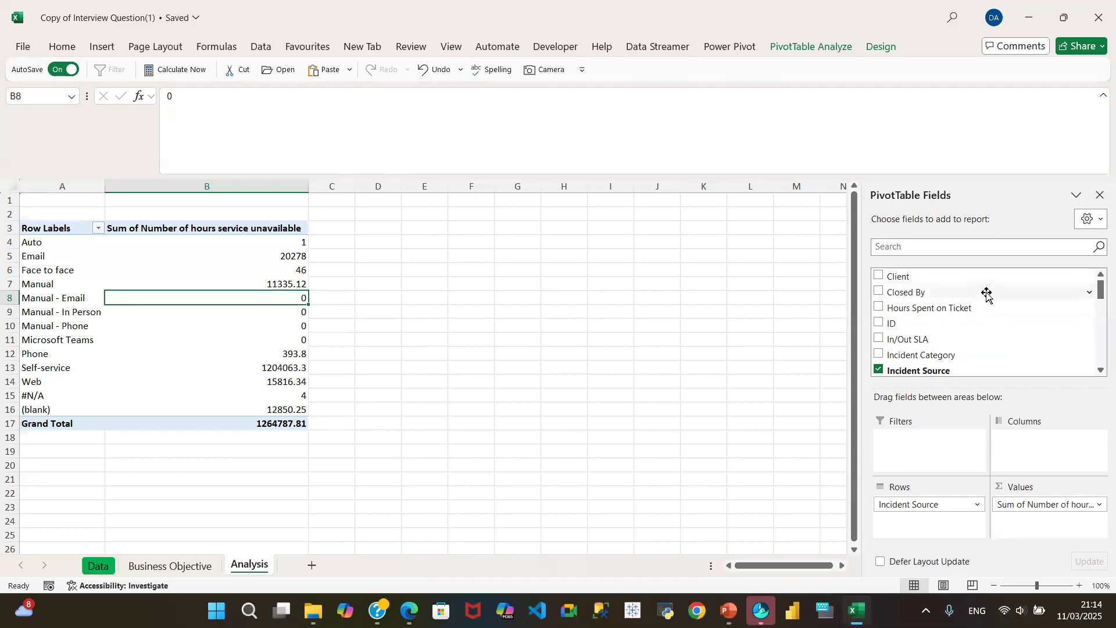
{"action": "left_click", "coordinate": [1098, 221]}
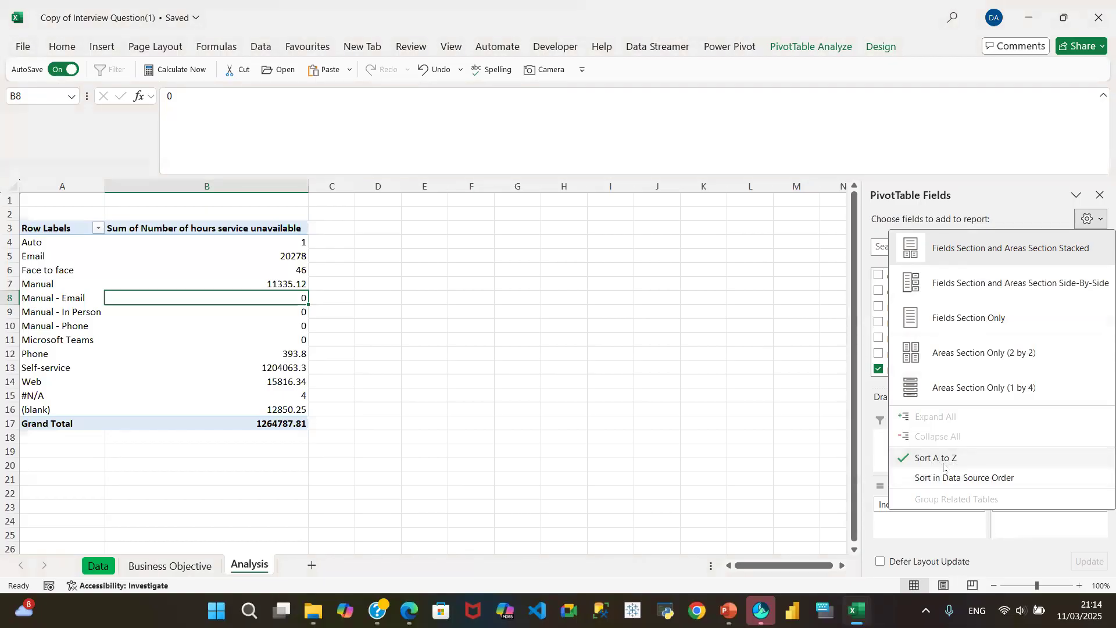
{"action": "left_click", "coordinate": [1006, 190]}
{"action": "left_click_drag", "start_coordinate": [1097, 296], "coordinate": [1090, 363]}
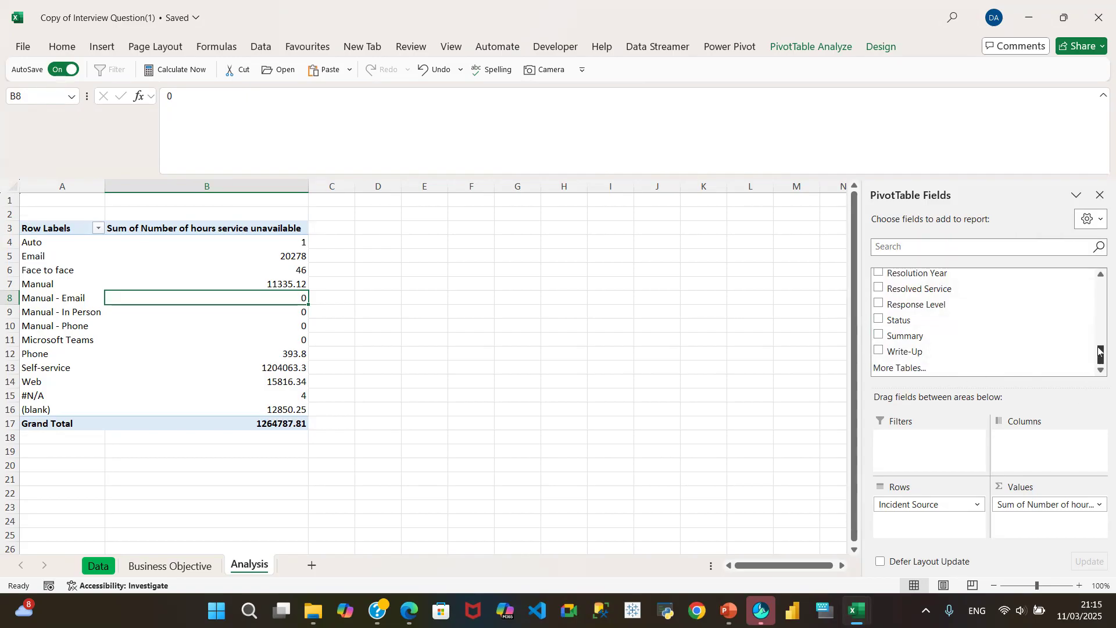
{"action": "left_click_drag", "start_coordinate": [1099, 351], "coordinate": [1099, 285]}
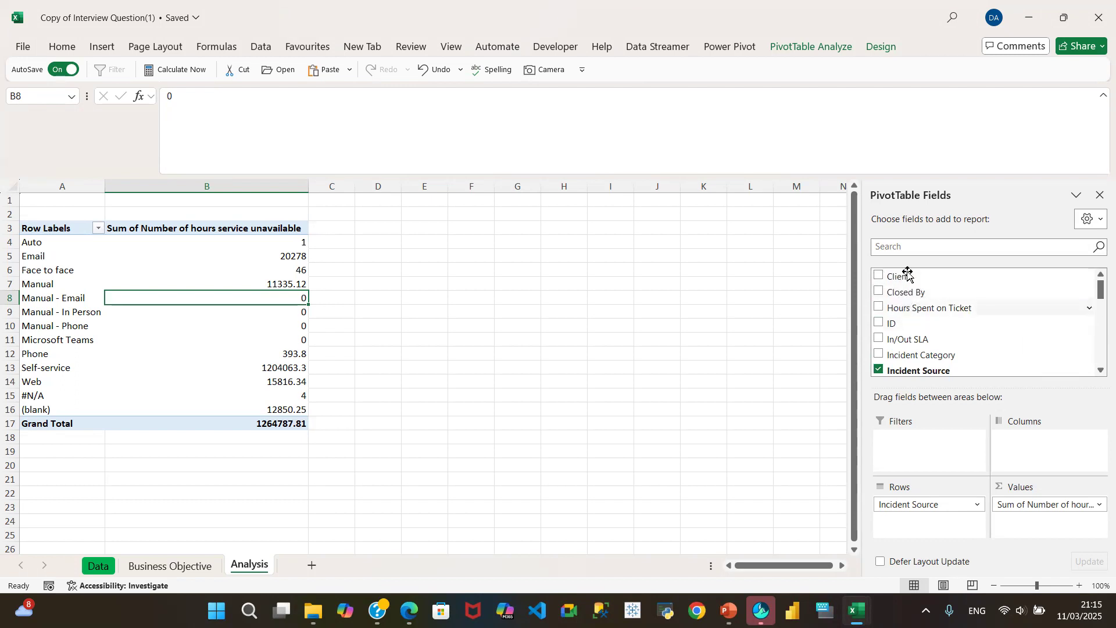
{"action": "left_click_drag", "start_coordinate": [1100, 288], "coordinate": [1100, 377]}
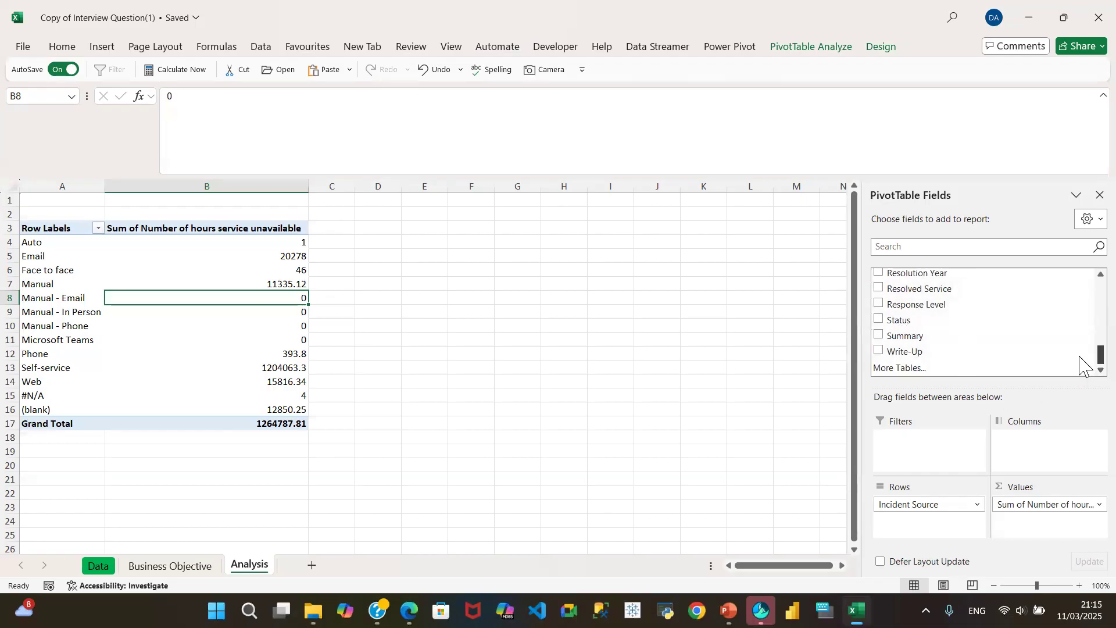
{"action": "scroll", "coordinate": [1081, 331], "scroll_direction": "up", "scroll_amount": 10}
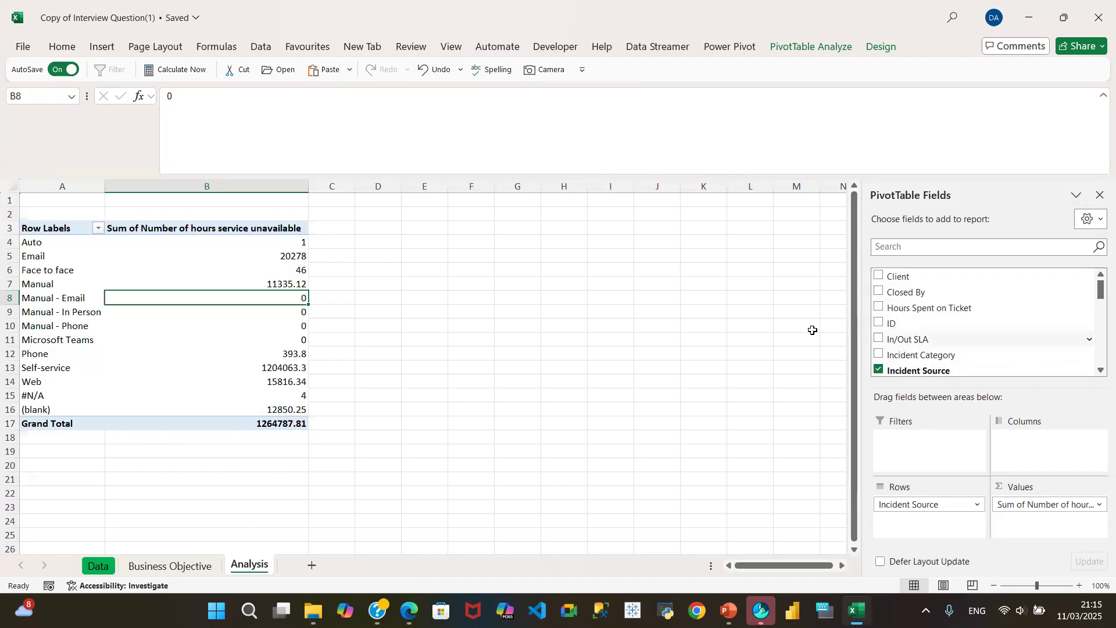
{"action": "left_click", "coordinate": [74, 269]}
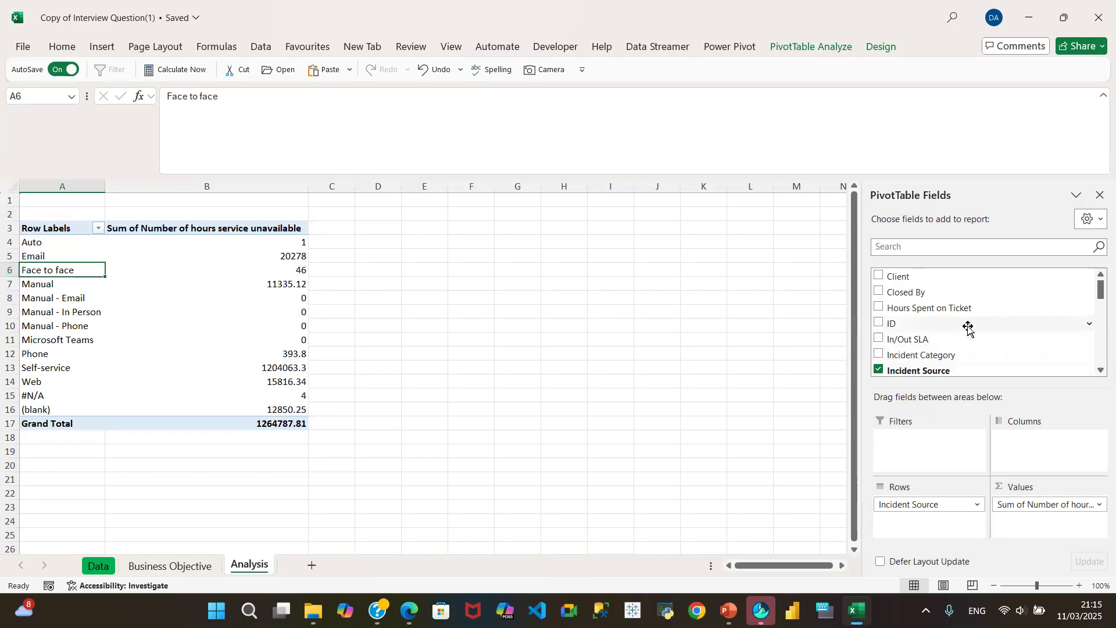
- Summarize the PivotTable's Number of hours service unavailable values by Count
{"action": "left_click_drag", "start_coordinate": [1098, 291], "coordinate": [1099, 314]}
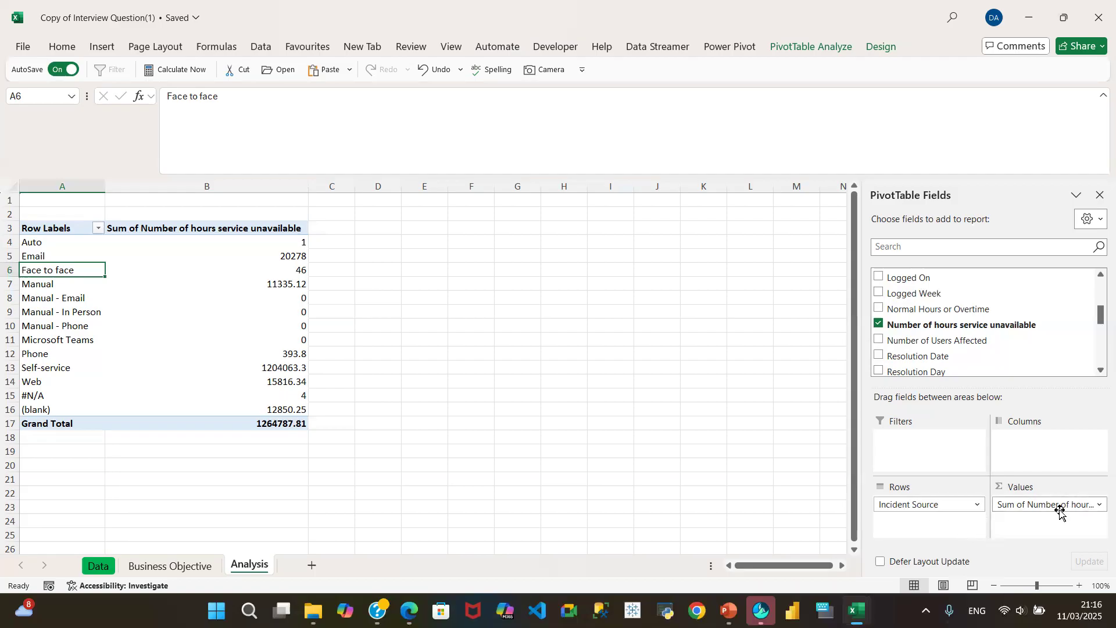
{"action": "left_click", "coordinate": [1097, 505]}
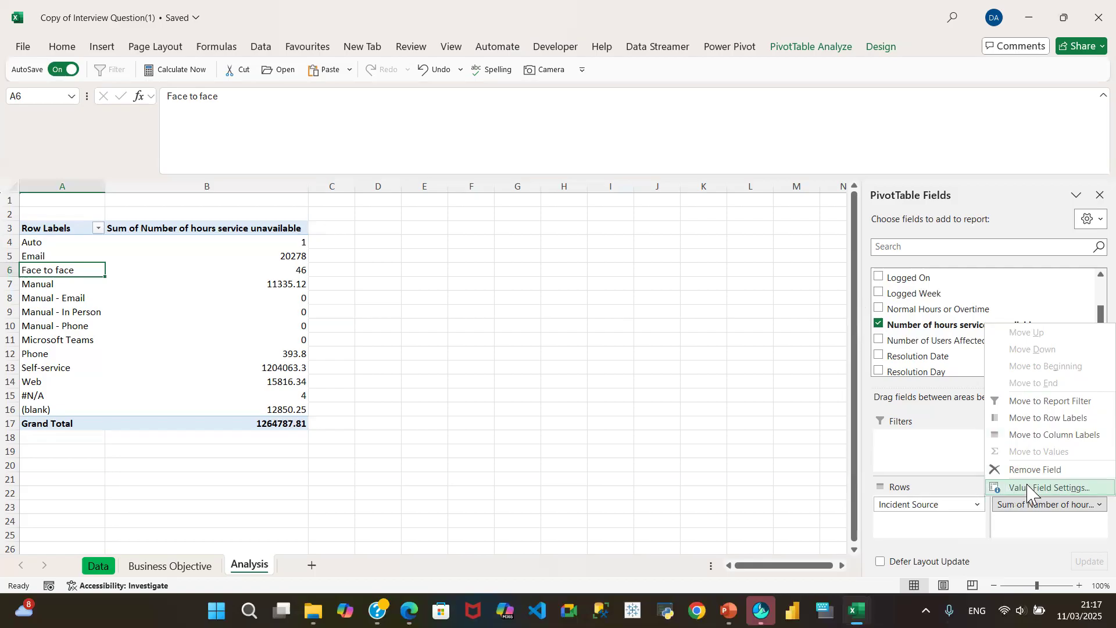
{"action": "left_click", "coordinate": [1045, 489]}
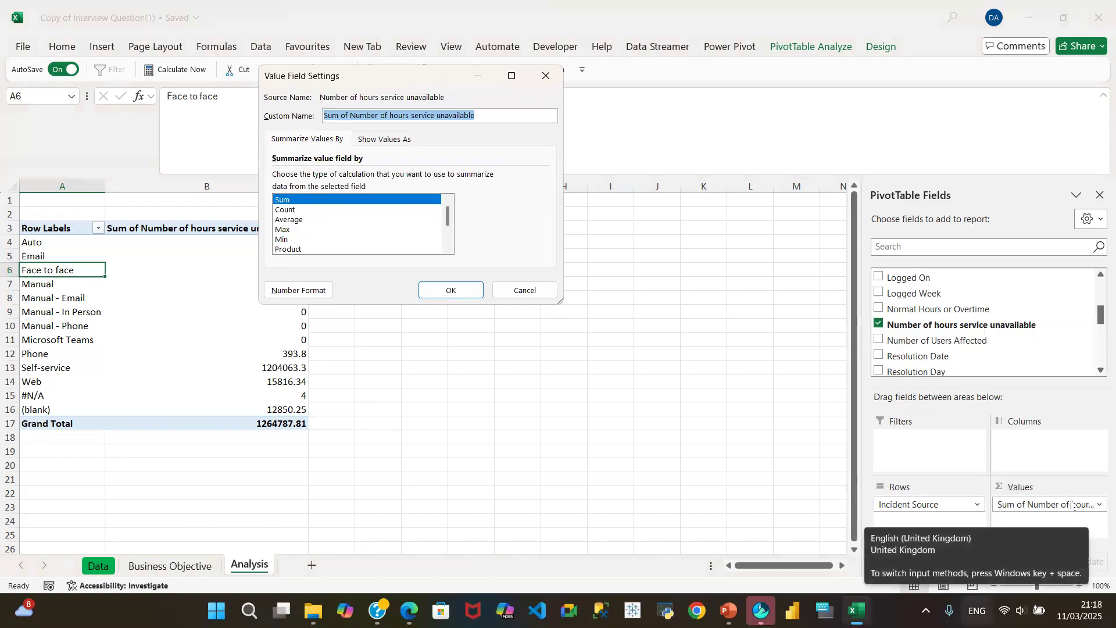
{"action": "left_click", "coordinate": [296, 211]}
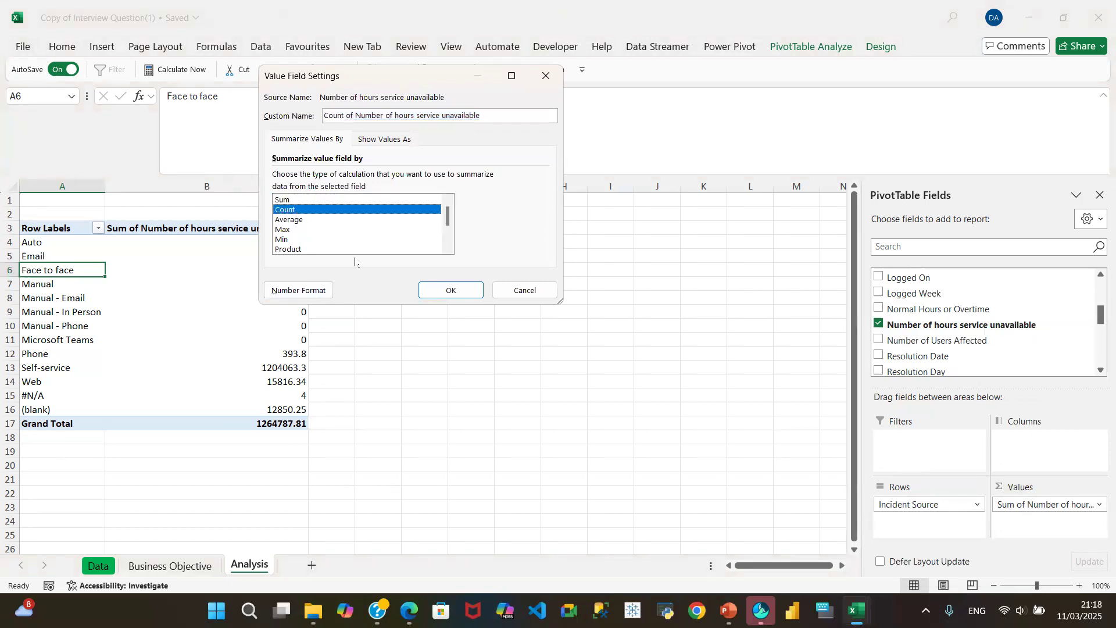
{"action": "left_click", "coordinate": [449, 289]}
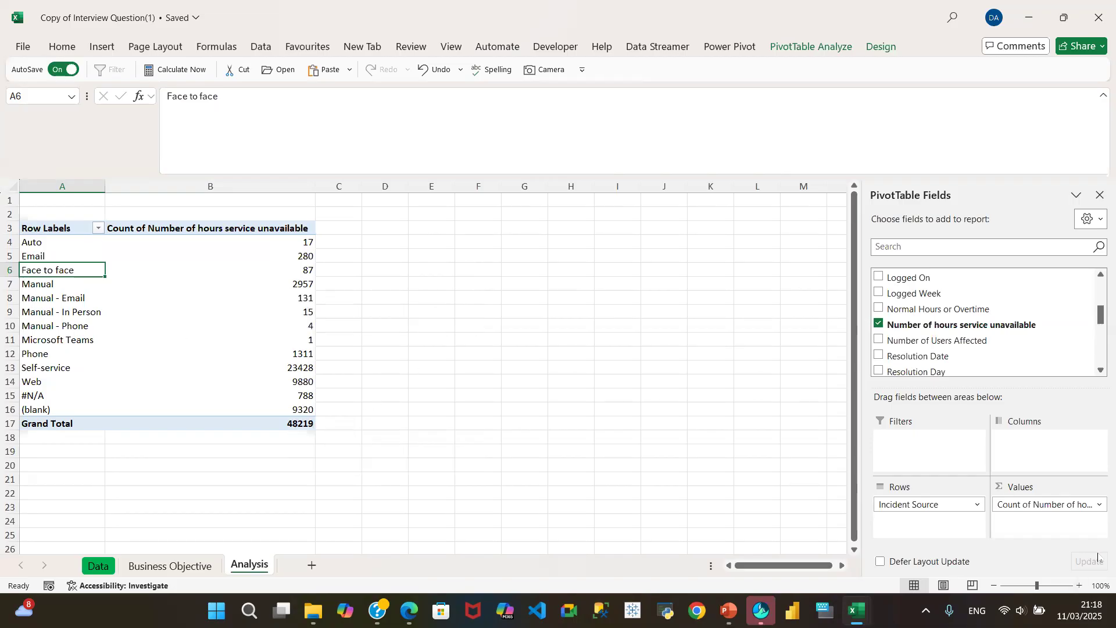
- Change the summary calculation of Number of hours service unavailable to Average and inspect the Microsoft Teams row
{"action": "left_click", "coordinate": [1095, 506]}
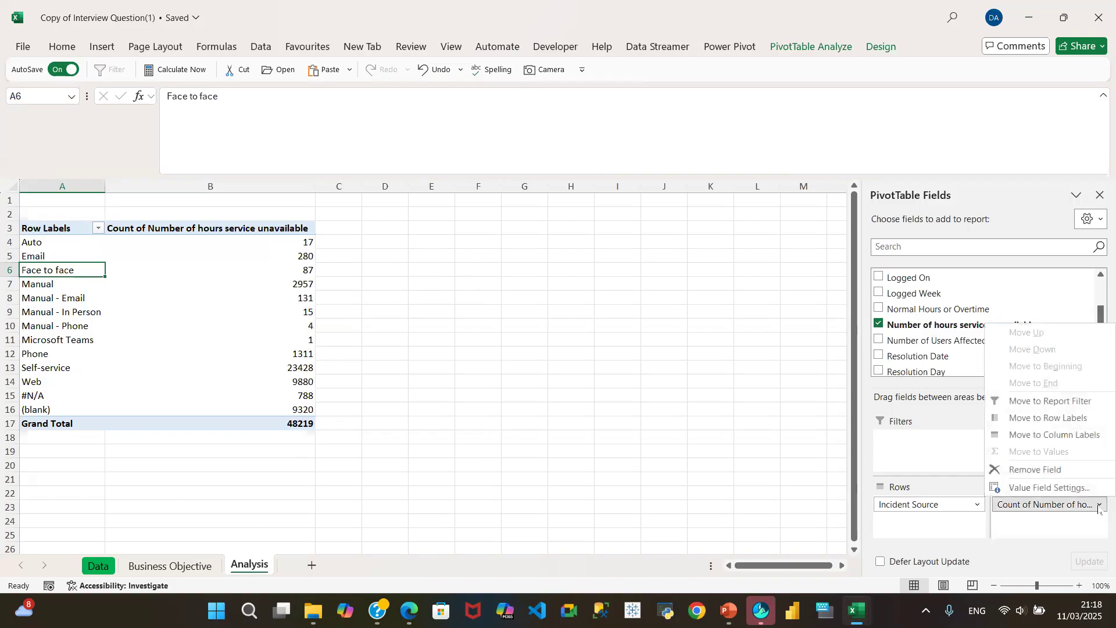
{"action": "left_click", "coordinate": [1047, 488]}
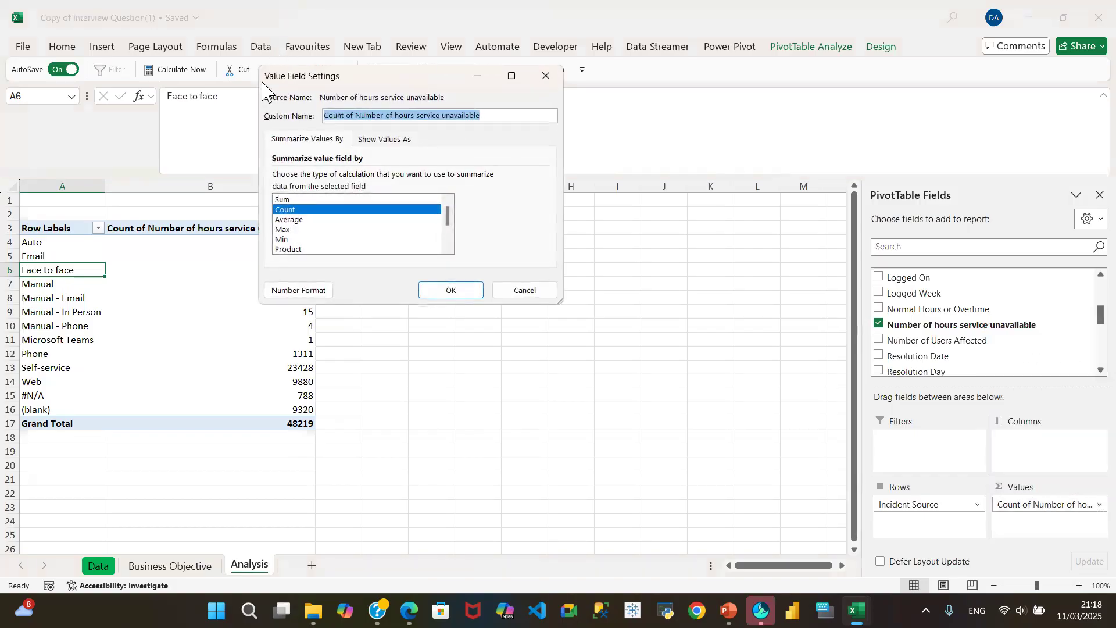
{"action": "left_click", "coordinate": [317, 200]}
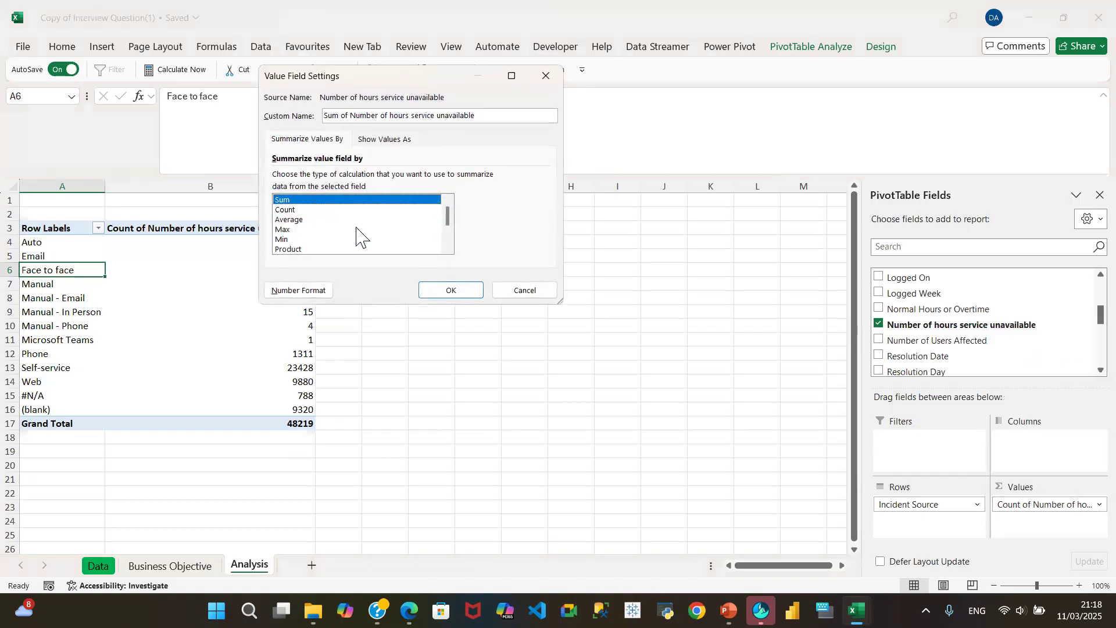
{"action": "left_click", "coordinate": [294, 220]}
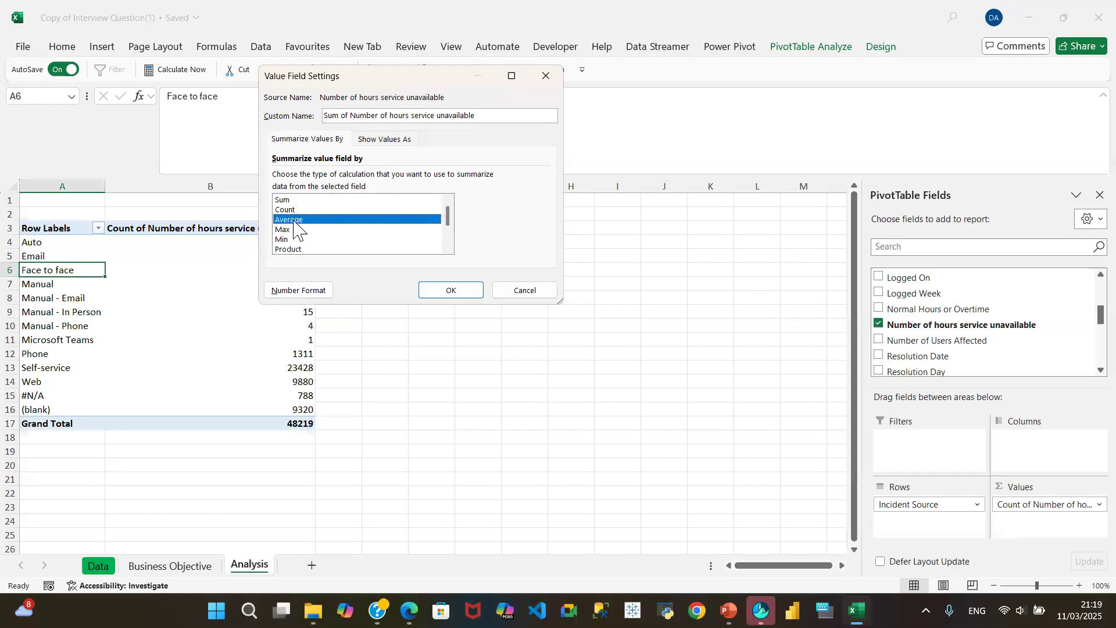
{"action": "left_click", "coordinate": [445, 291]}
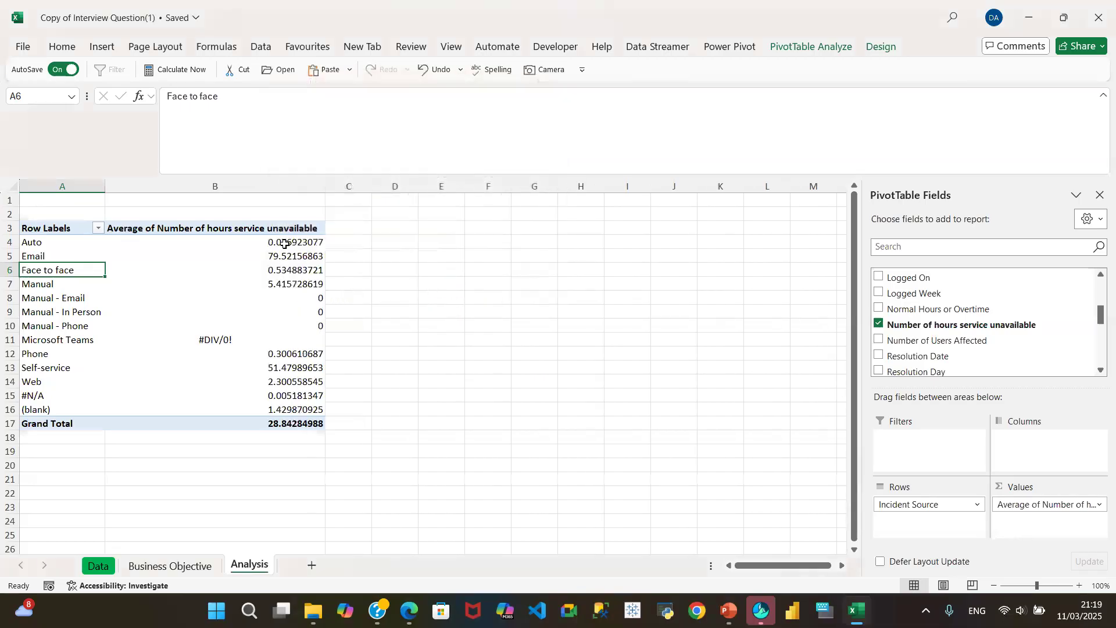
{"action": "left_click", "coordinate": [218, 340]}
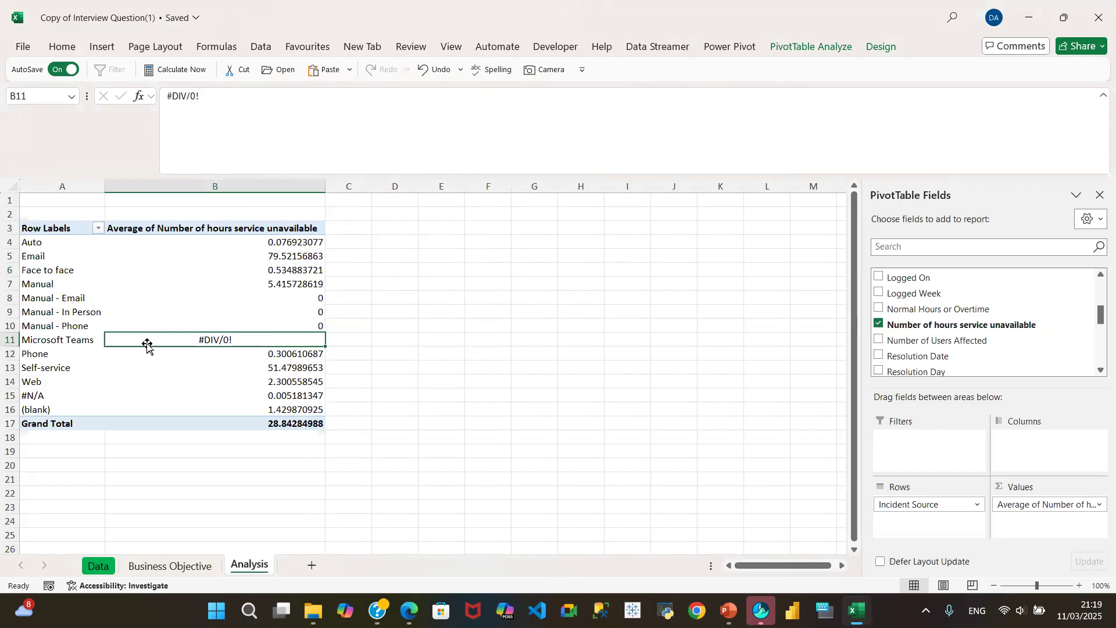
{"action": "left_click", "coordinate": [8, 339]}
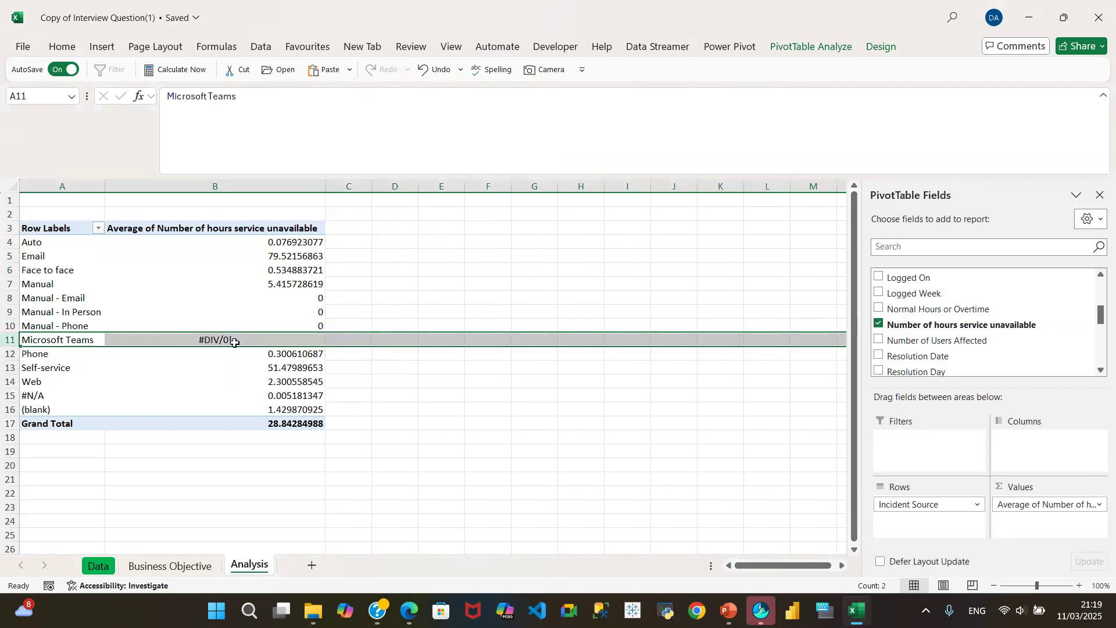
{"action": "mouse_move", "coordinate": [226, 342]}
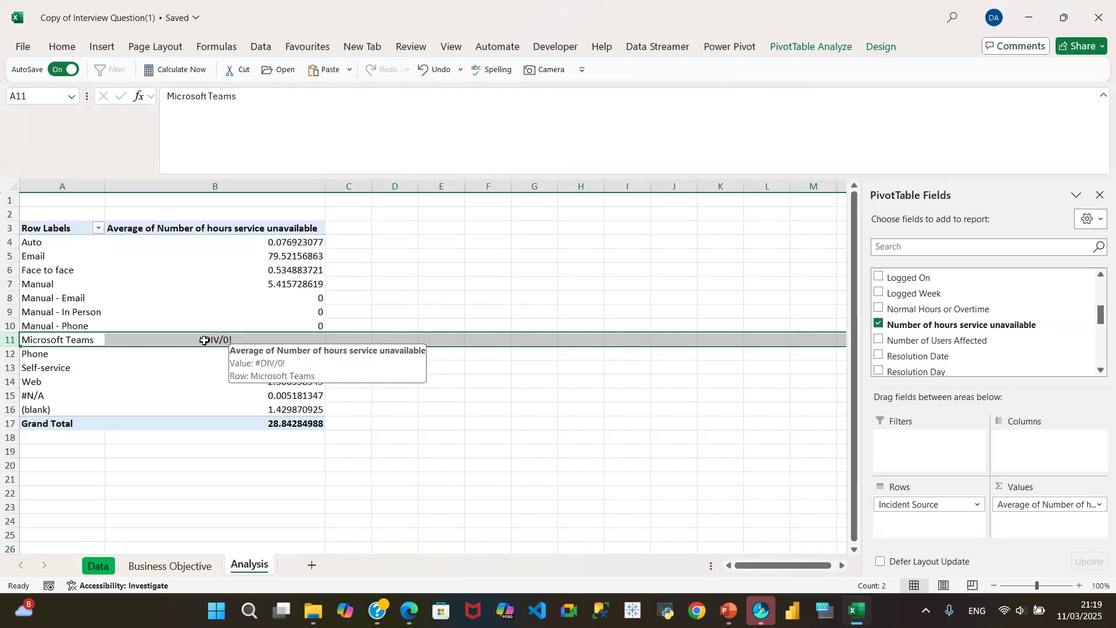
{"action": "left_click", "coordinate": [207, 340]}
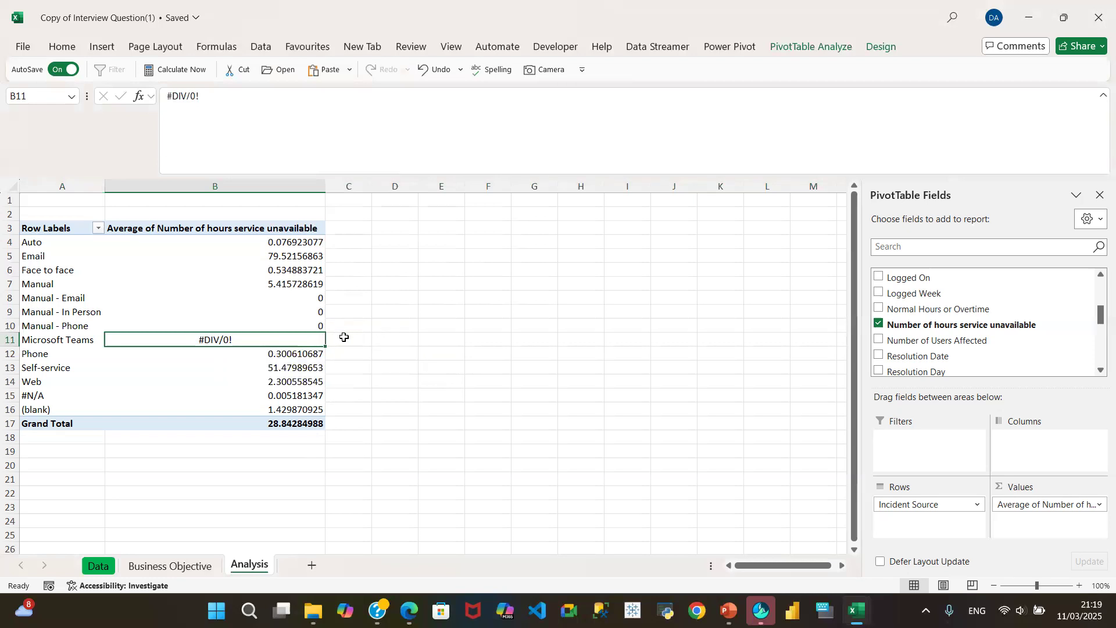
{"action": "left_click", "coordinate": [11, 339]}
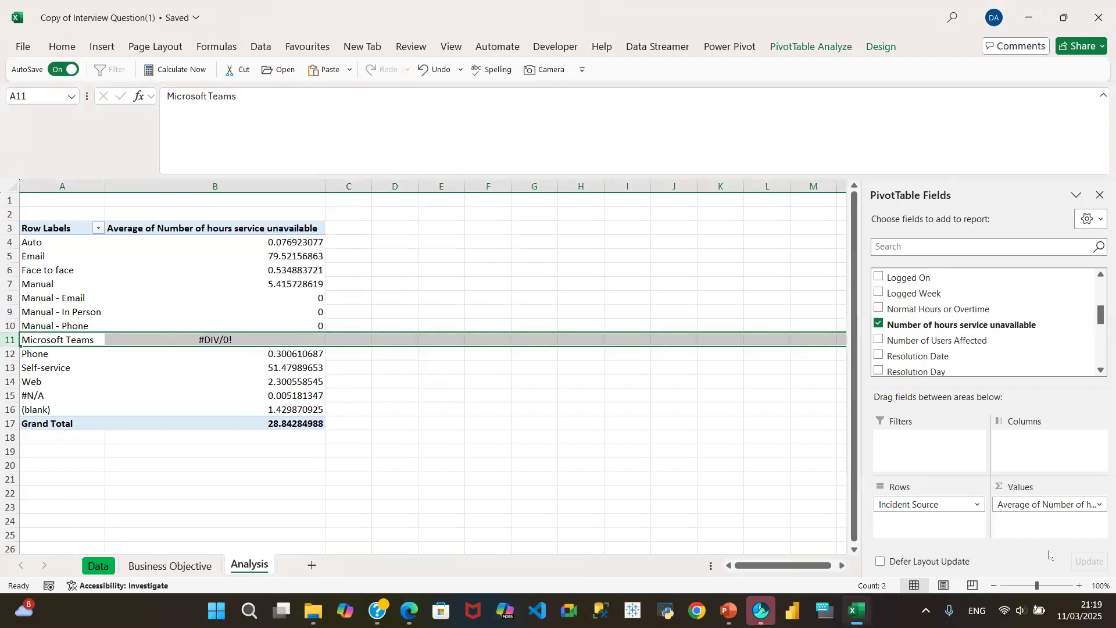
- Change the summary calculation of Number of hours service unavailable to Max and inspect the Self-service row
{"action": "left_click", "coordinate": [1098, 504]}
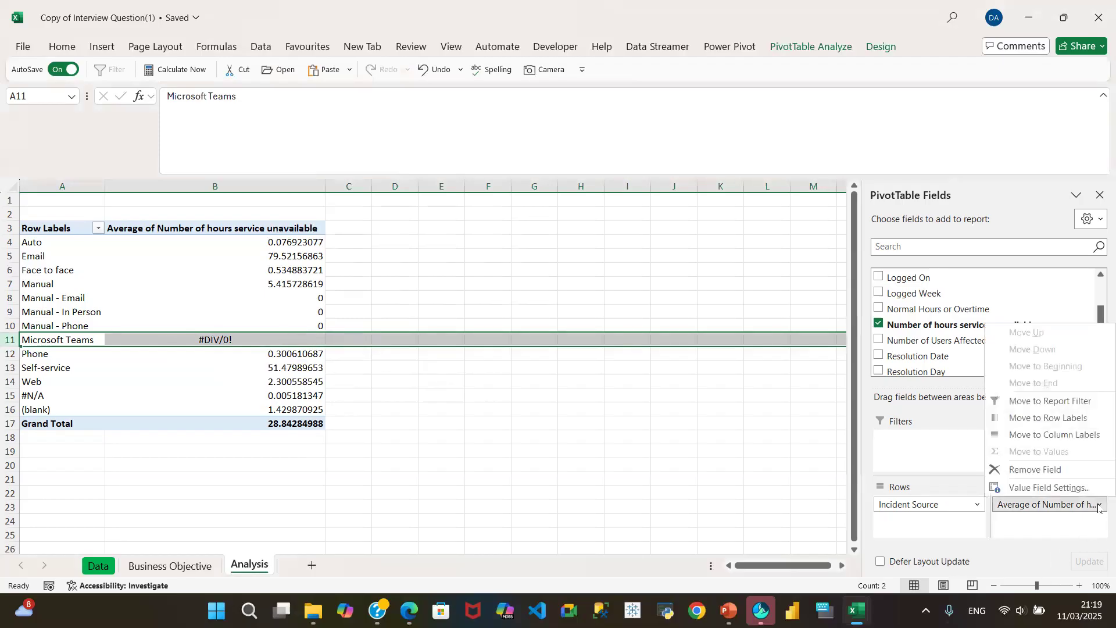
{"action": "left_click", "coordinate": [1048, 487]}
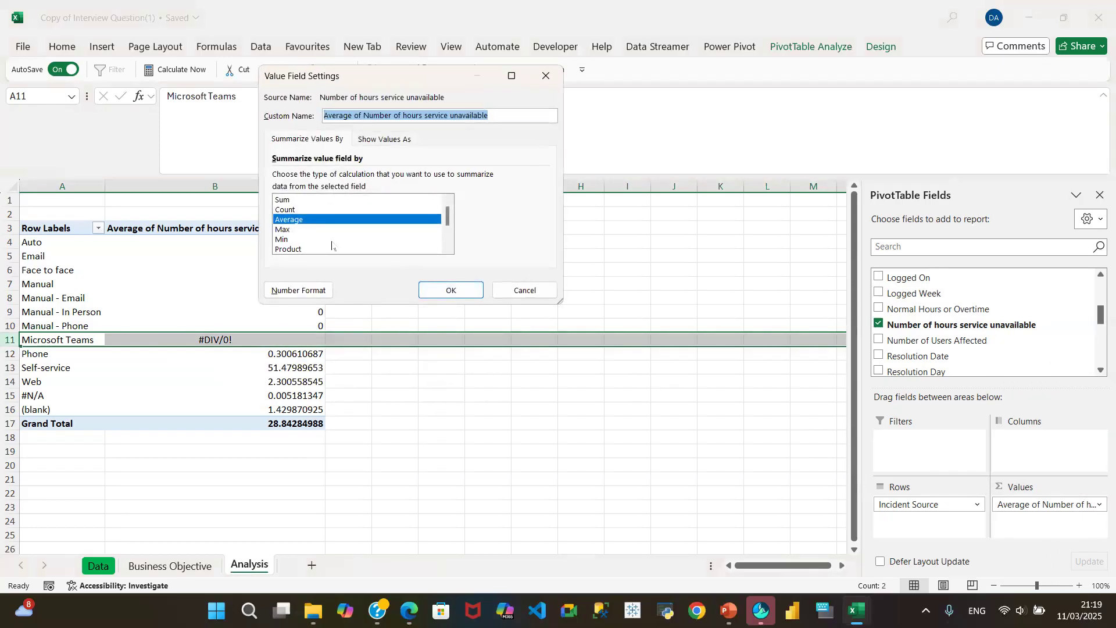
{"action": "left_click", "coordinate": [289, 231]}
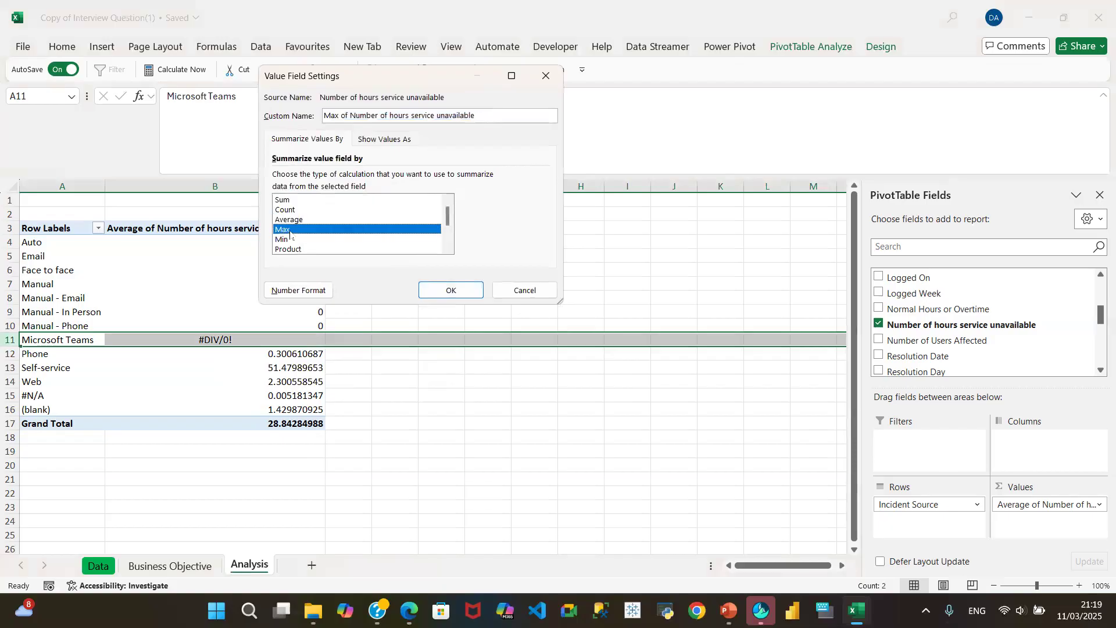
{"action": "left_click", "coordinate": [430, 292]}
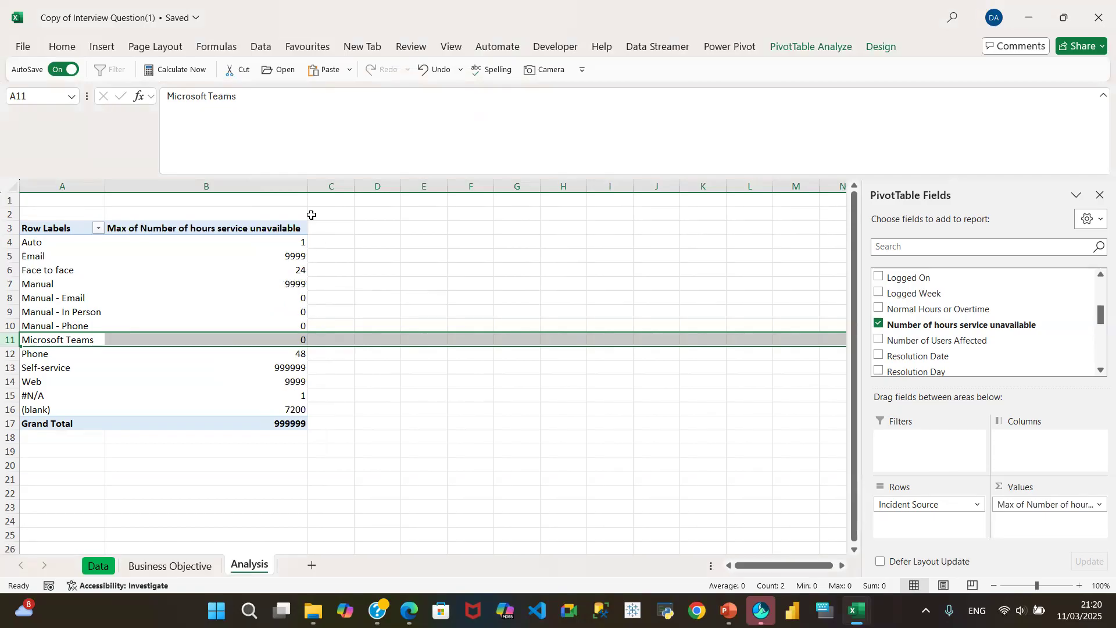
{"action": "left_click", "coordinate": [274, 373]}
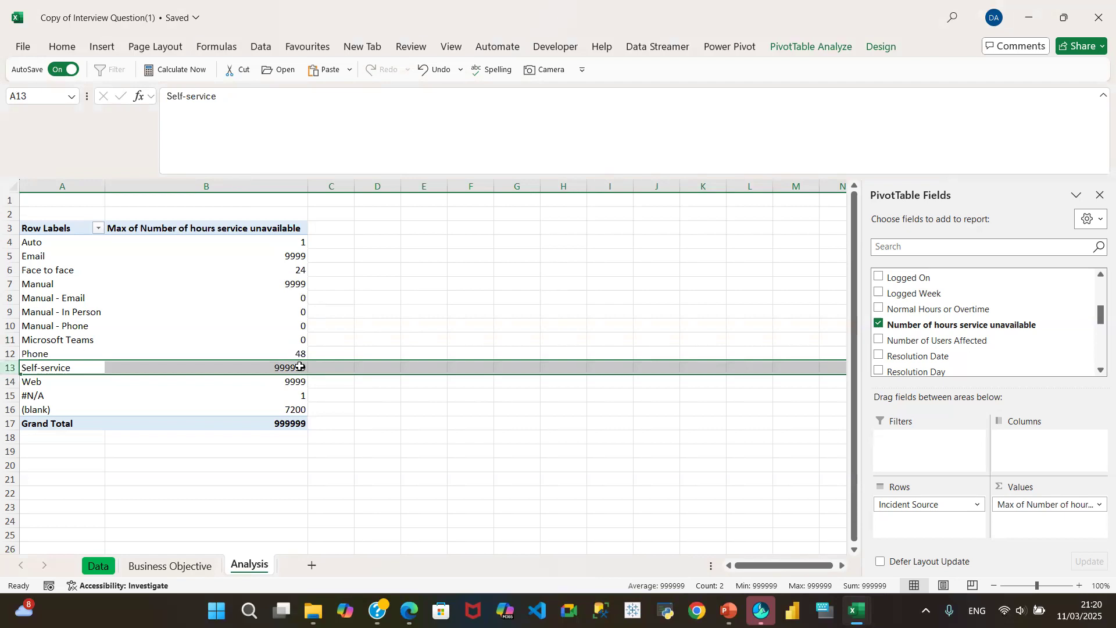
{"action": "left_click", "coordinate": [296, 367]}
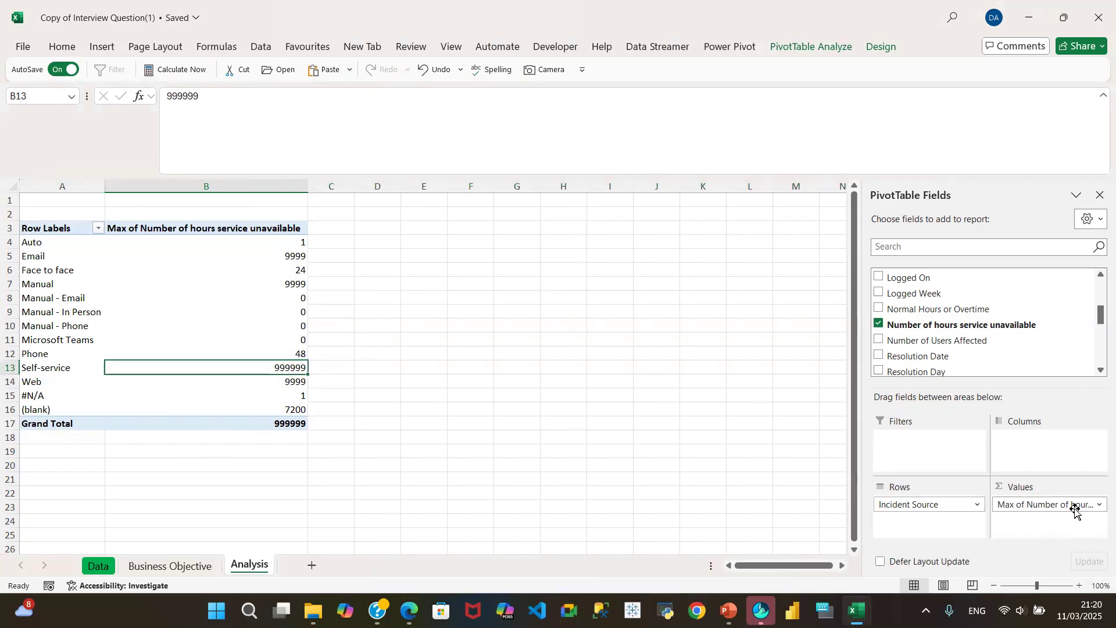
- Change the summary calculation of Number of hours service unavailable to Min
{"action": "left_click", "coordinate": [1098, 506]}
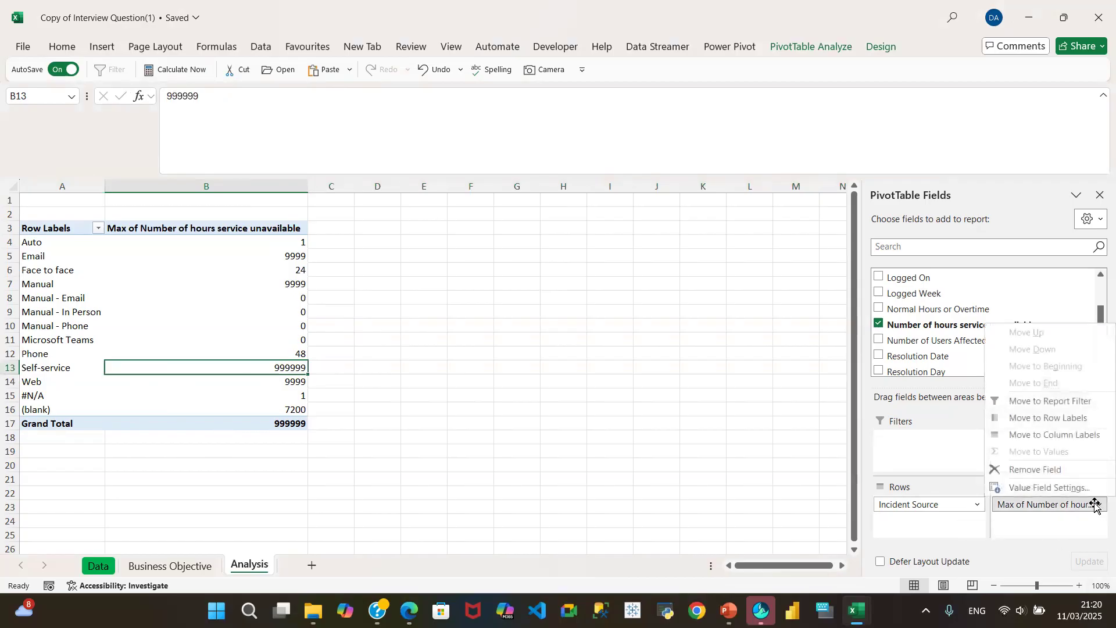
{"action": "left_click", "coordinate": [1046, 488]}
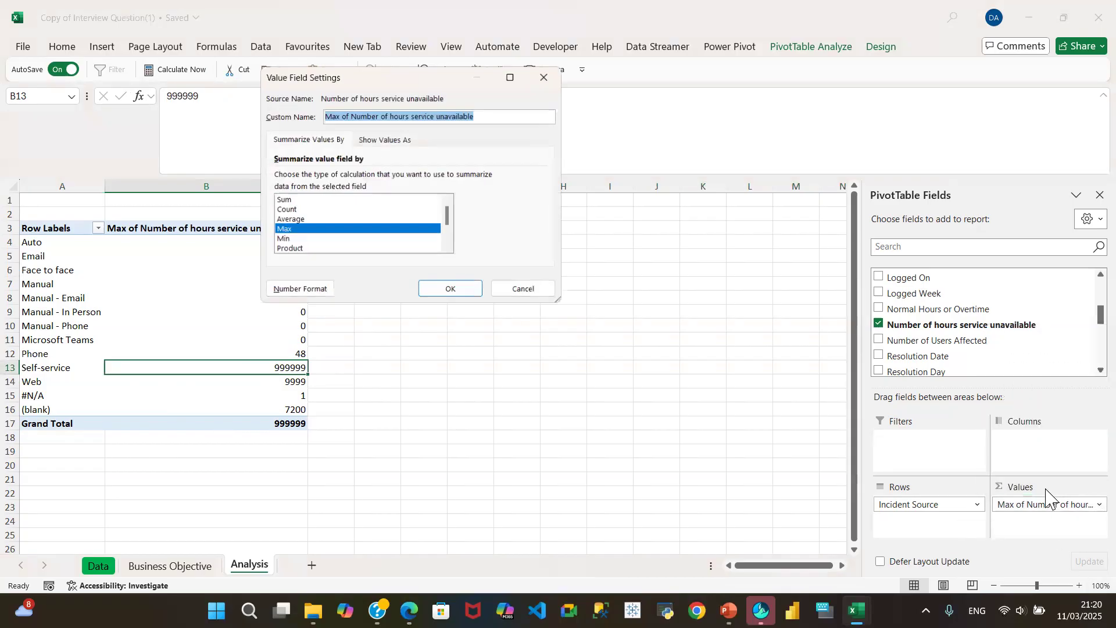
{"action": "left_click", "coordinate": [287, 238]}
{"action": "left_click", "coordinate": [451, 290]}
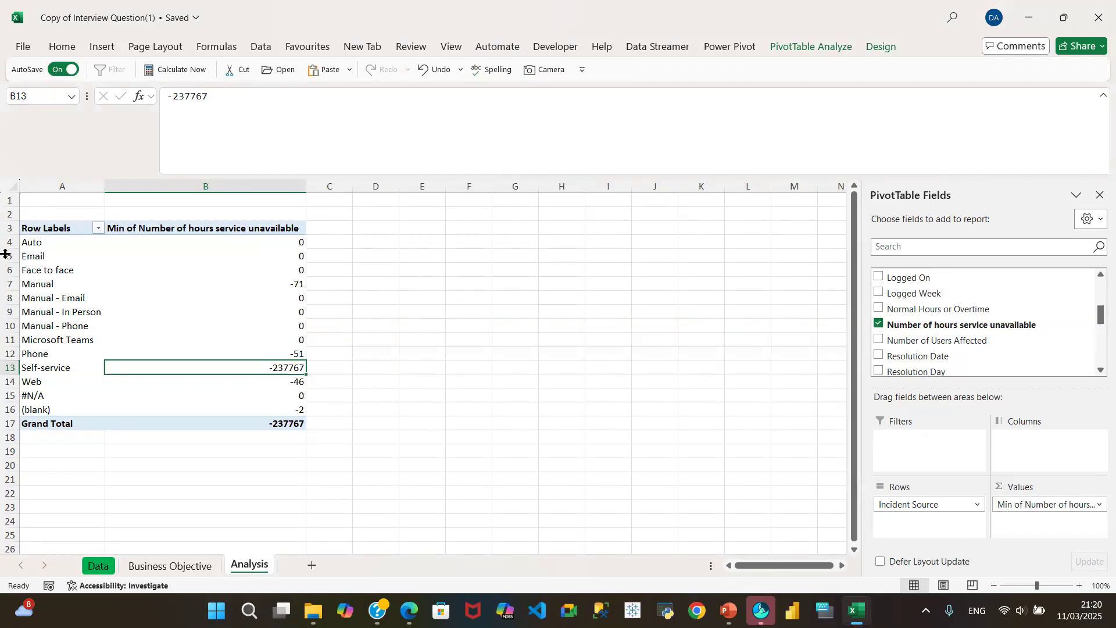
- Set the summary calculation of Number of hours service unavailable to Sum, reviewing the other available functions before confirming
{"action": "left_click", "coordinate": [1098, 505]}
{"action": "left_click", "coordinate": [1010, 488]}
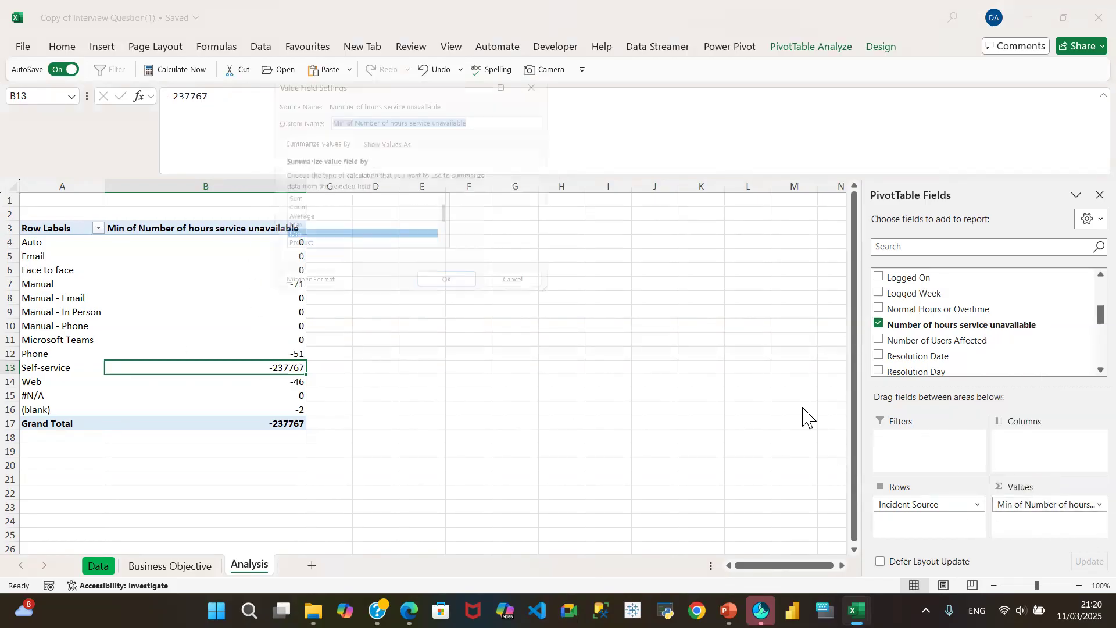
{"action": "left_click", "coordinate": [309, 200]}
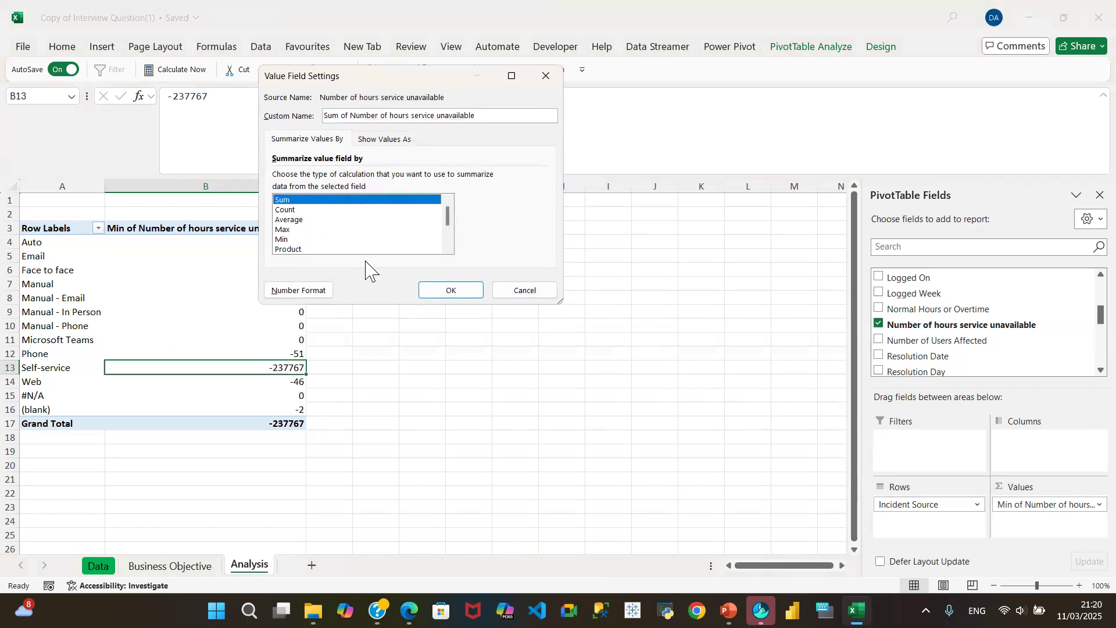
{"action": "left_click_drag", "start_coordinate": [448, 219], "coordinate": [446, 242]}
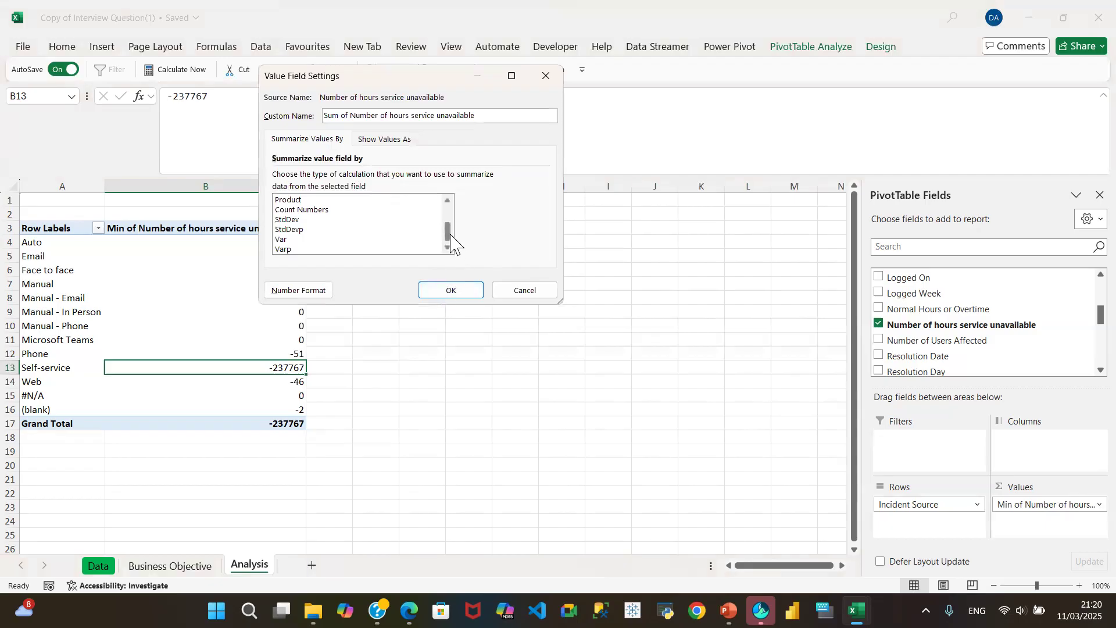
{"action": "left_click_drag", "start_coordinate": [452, 241], "coordinate": [453, 216]}
{"action": "left_click", "coordinate": [445, 291]}
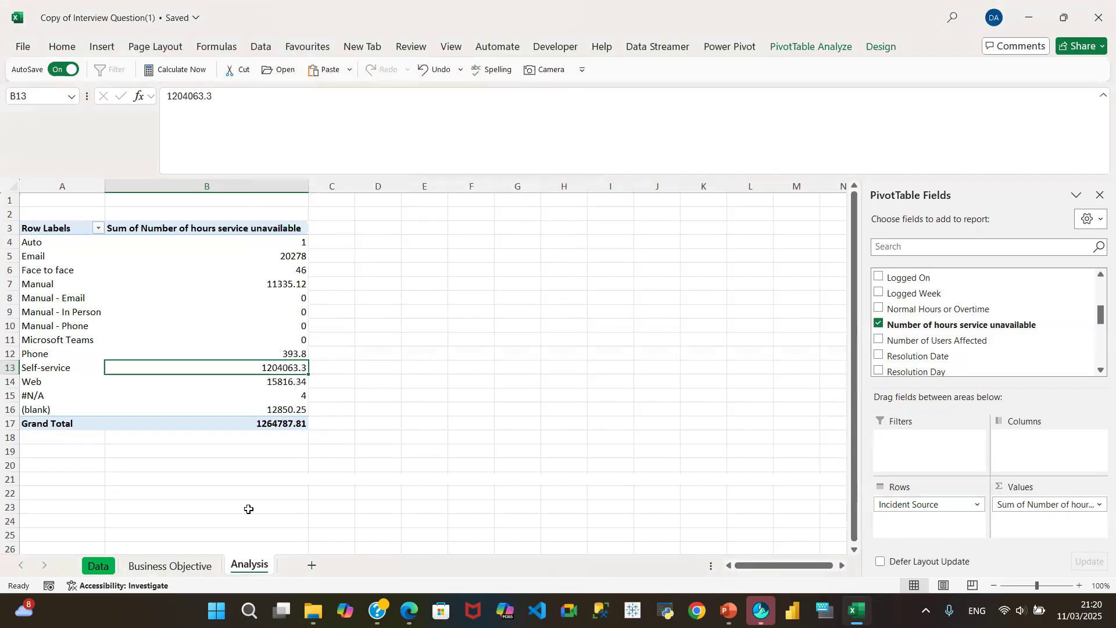
- Review the Business Objective sheet and rename the PivotTable's Row Labels header on the Analysis sheet to Incident Source
{"action": "left_click", "coordinate": [166, 566]}
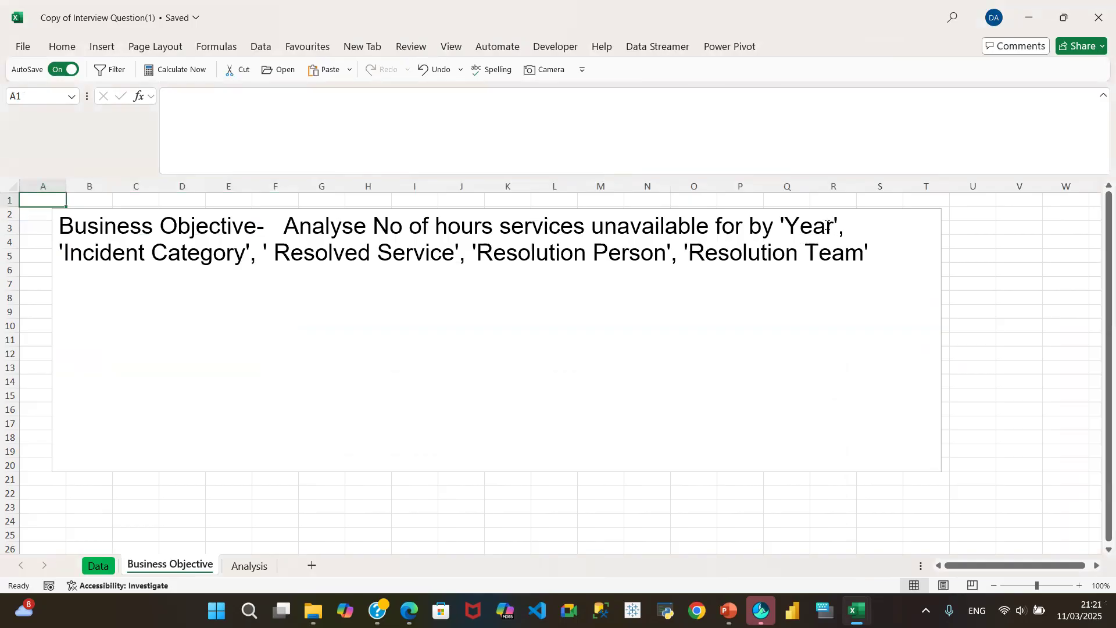
{"action": "left_click", "coordinate": [263, 565]}
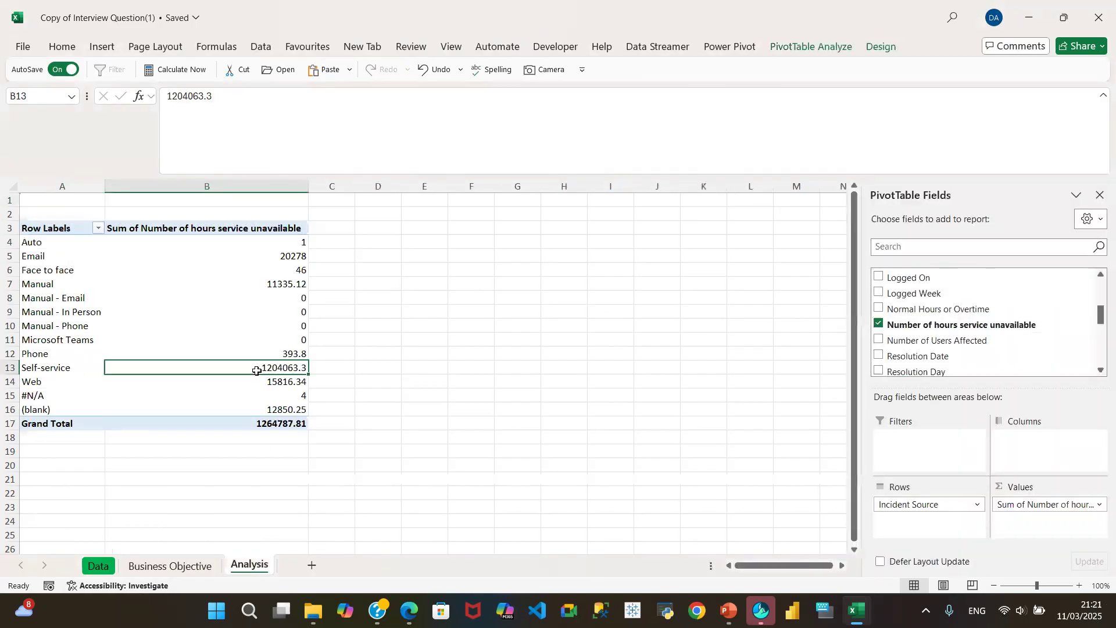
{"action": "left_click", "coordinate": [51, 228]}
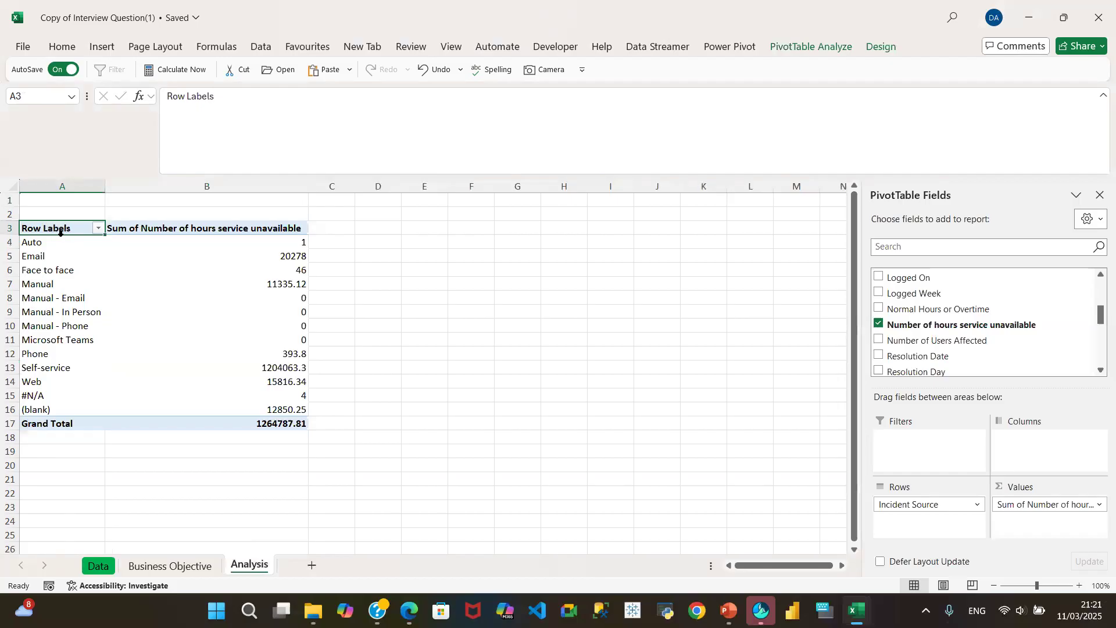
{"action": "type", "text": "Incident Source"}
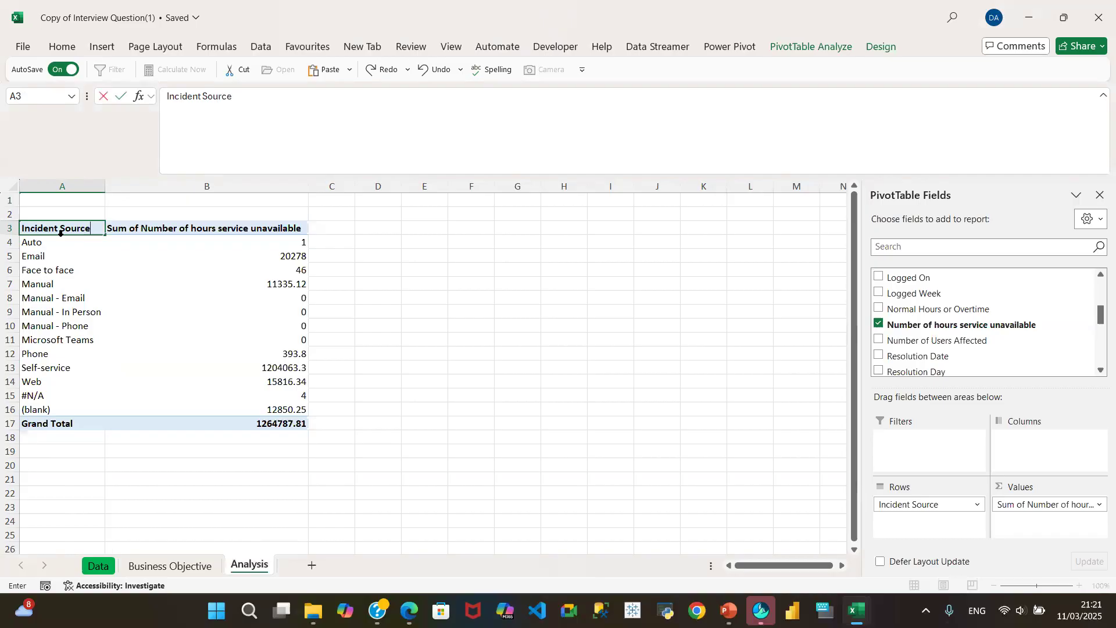
{"action": "left_click", "coordinate": [40, 254]}
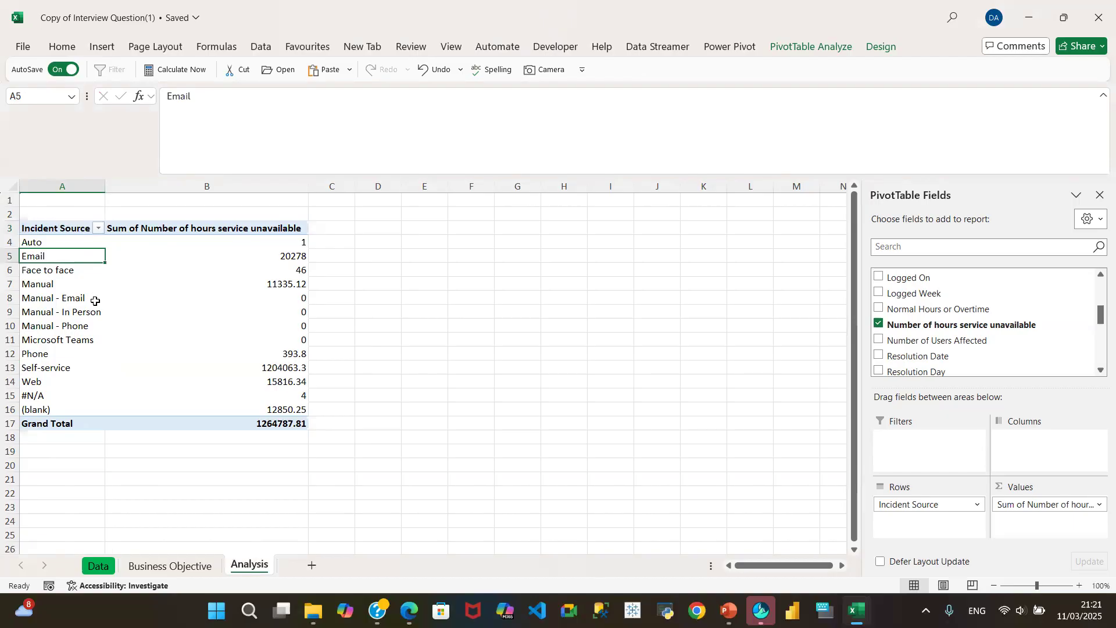
{"action": "left_click", "coordinate": [87, 210]}
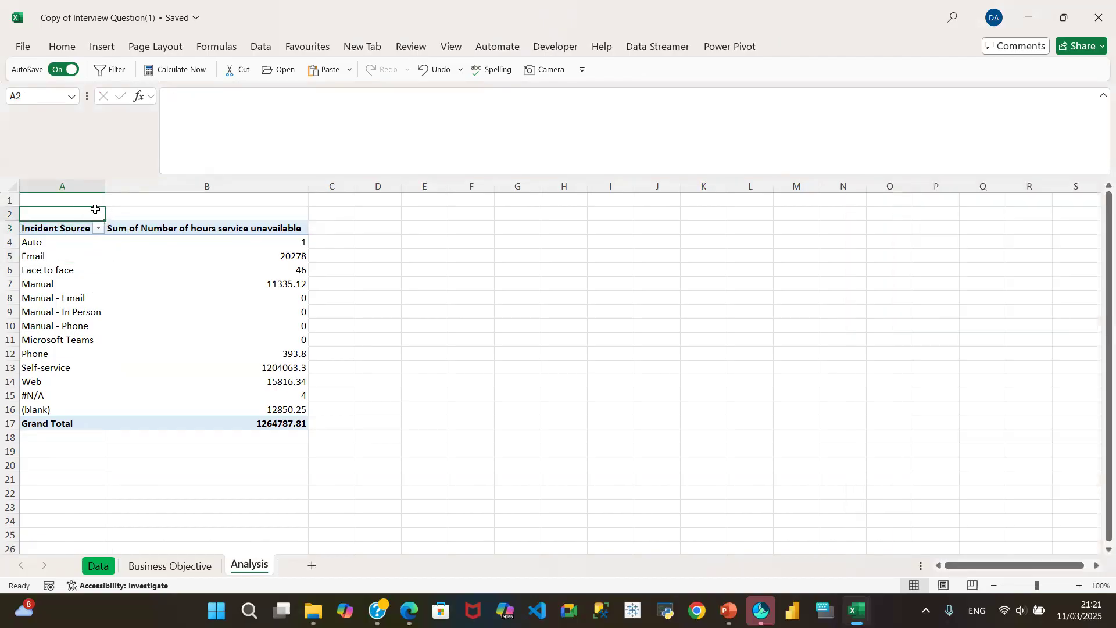
{"action": "left_click", "coordinate": [132, 211]}
{"action": "left_click_drag", "start_coordinate": [76, 210], "coordinate": [192, 216]}
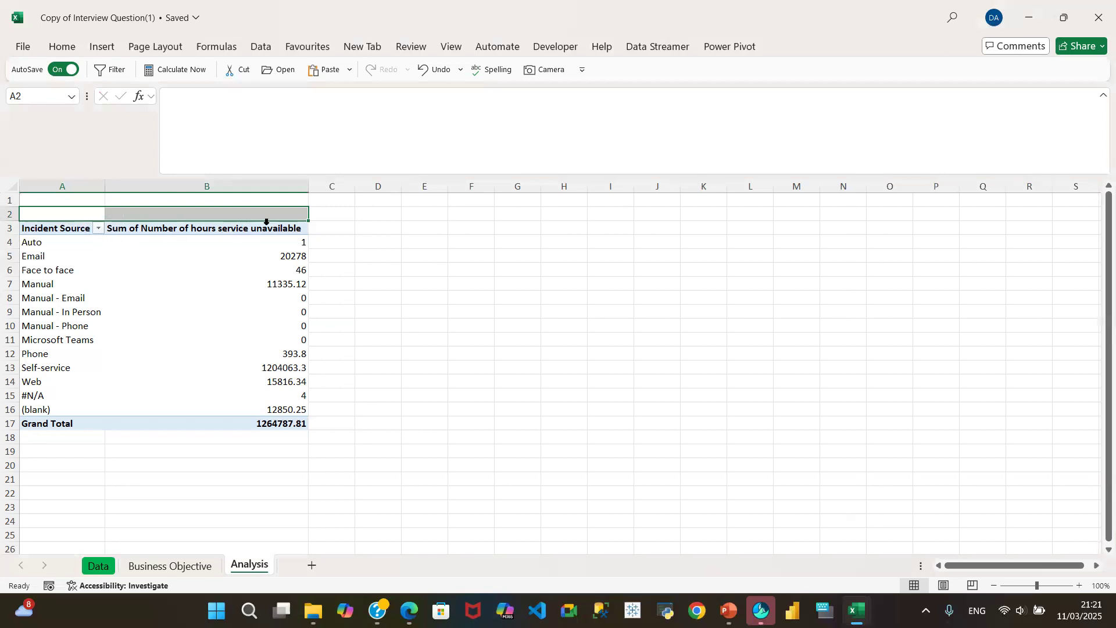
{"action": "mouse_move", "coordinate": [150, 236]}
{"action": "left_click_drag", "start_coordinate": [101, 211], "coordinate": [222, 211]}
{"action": "left_click", "coordinate": [168, 233]}
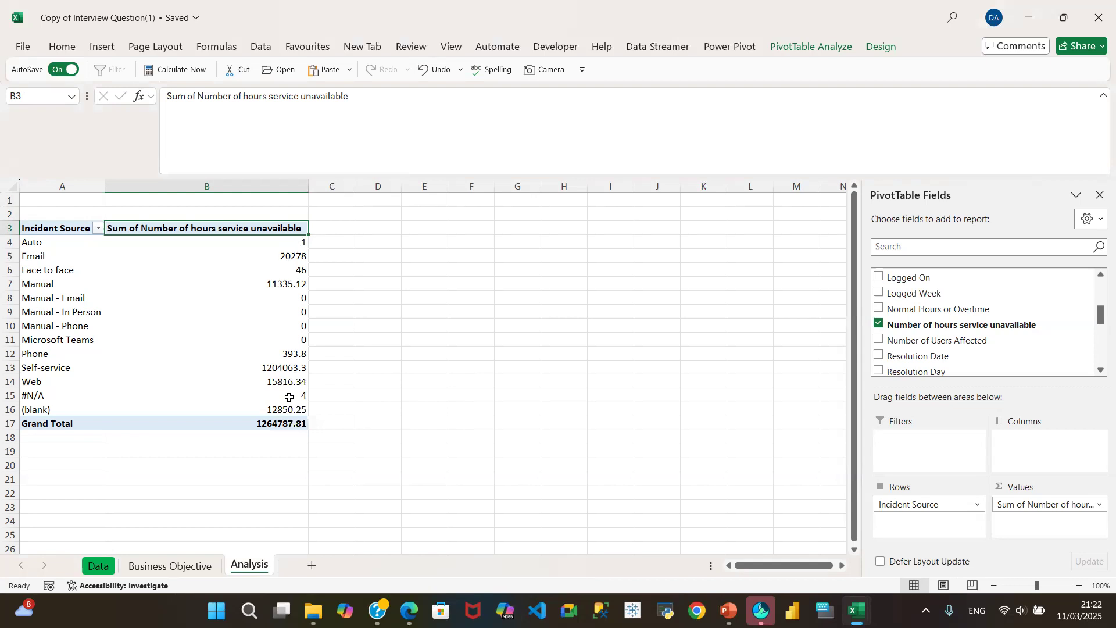
- Sort the Incident Source labels in the PivotTable from A to Z
{"action": "left_click", "coordinate": [97, 229]}
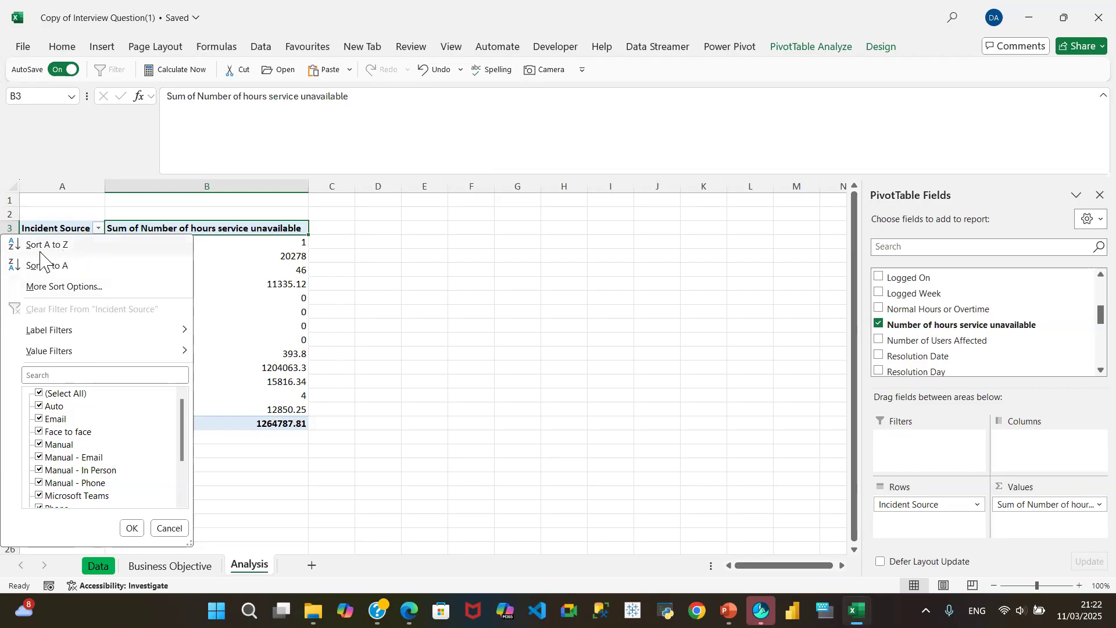
{"action": "left_click", "coordinate": [271, 280]}
{"action": "left_click", "coordinate": [52, 244]}
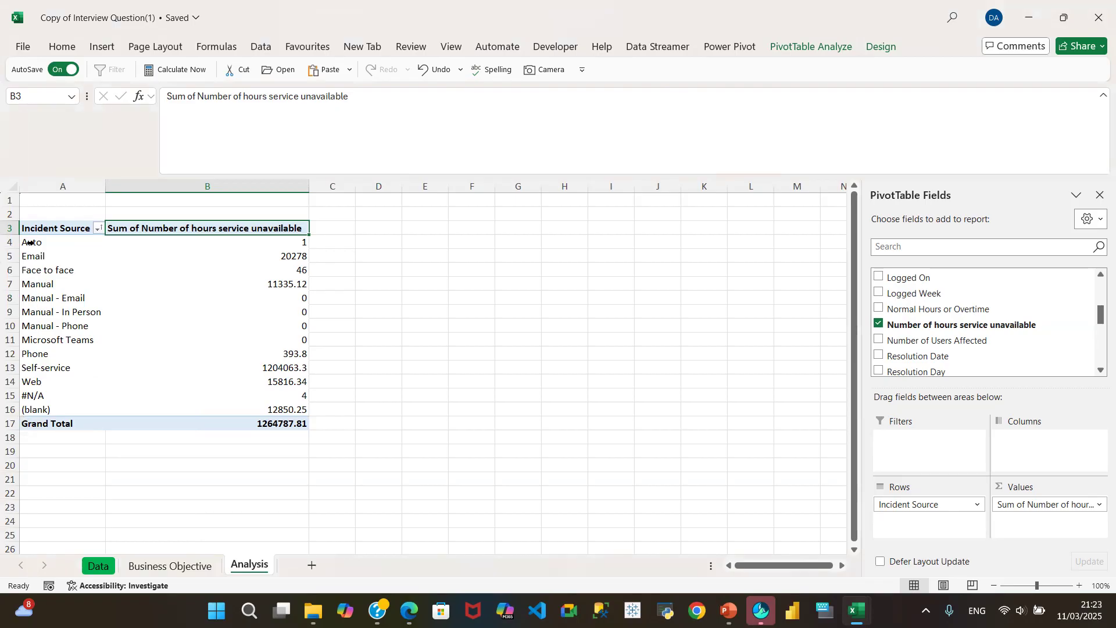
- Highlight the #N/A and (blank) rows and sort the Incident Source labels from Z to A
{"action": "left_click_drag", "start_coordinate": [14, 395], "coordinate": [16, 403]}
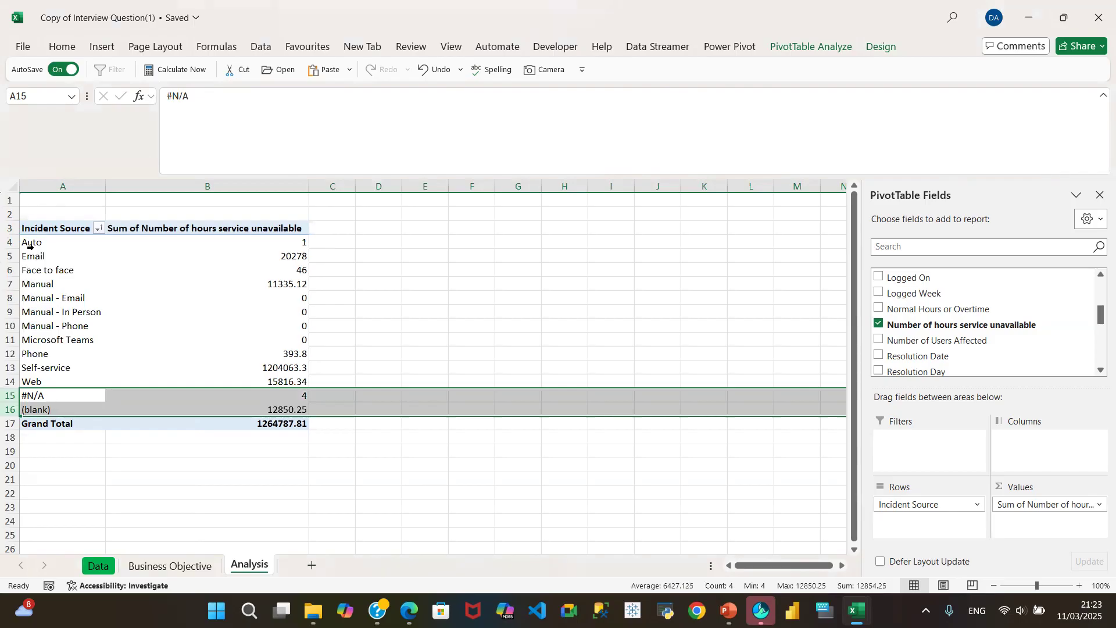
{"action": "left_click", "coordinate": [97, 229]}
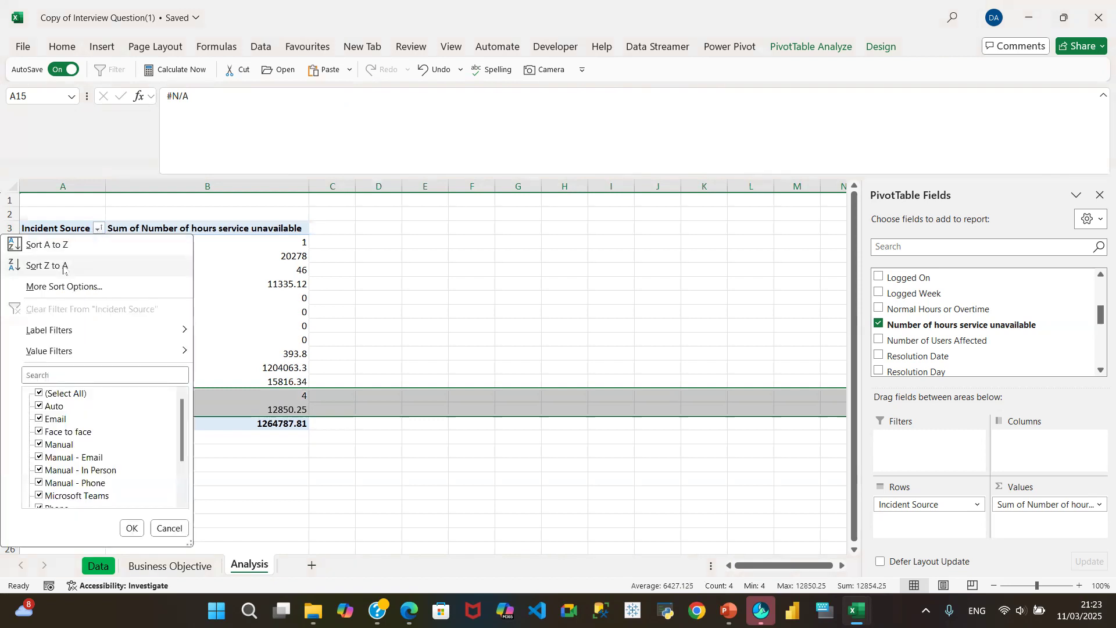
{"action": "left_click", "coordinate": [63, 268]}
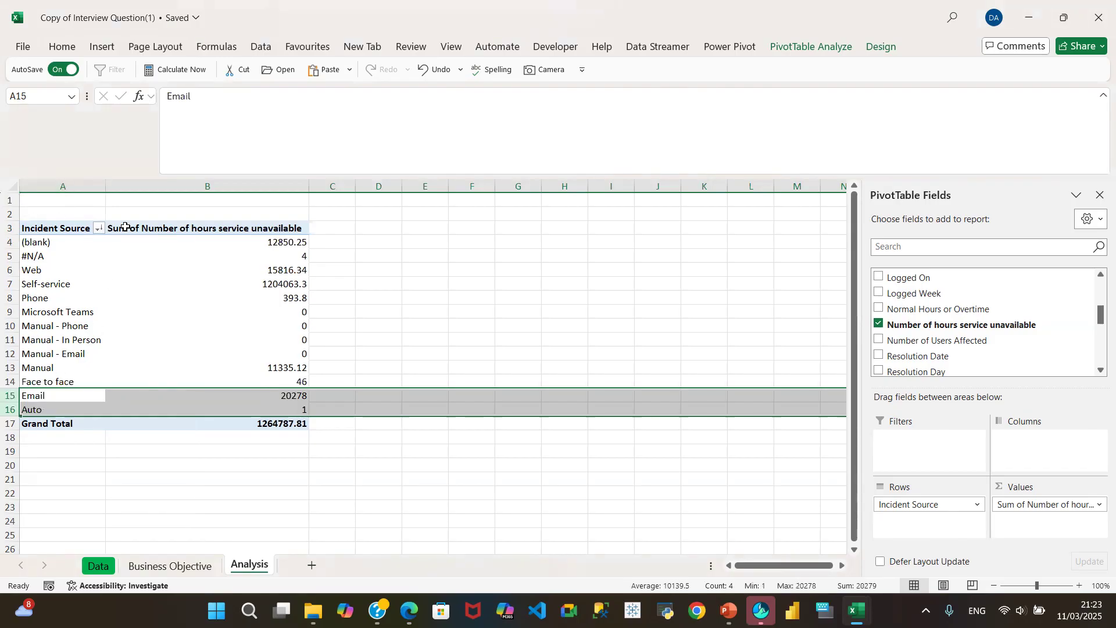
- Review the additional sort options and sort Incident Source in ascending order by Sum of Number of hours service unavailable
{"action": "left_click", "coordinate": [99, 227]}
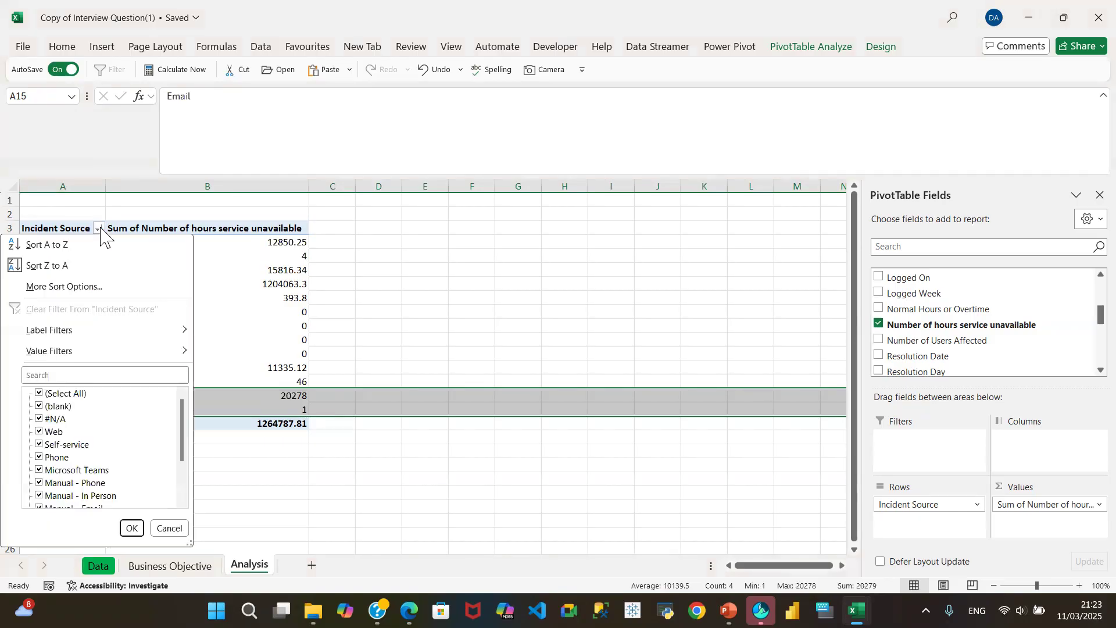
{"action": "left_click", "coordinate": [79, 288]}
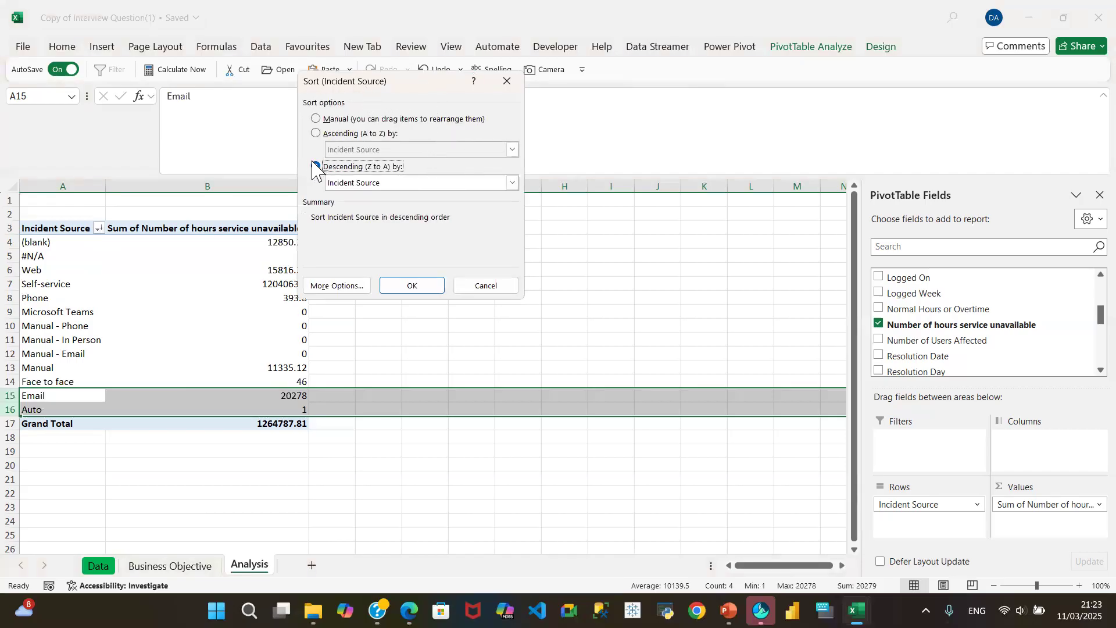
{"action": "left_click", "coordinate": [315, 119]}
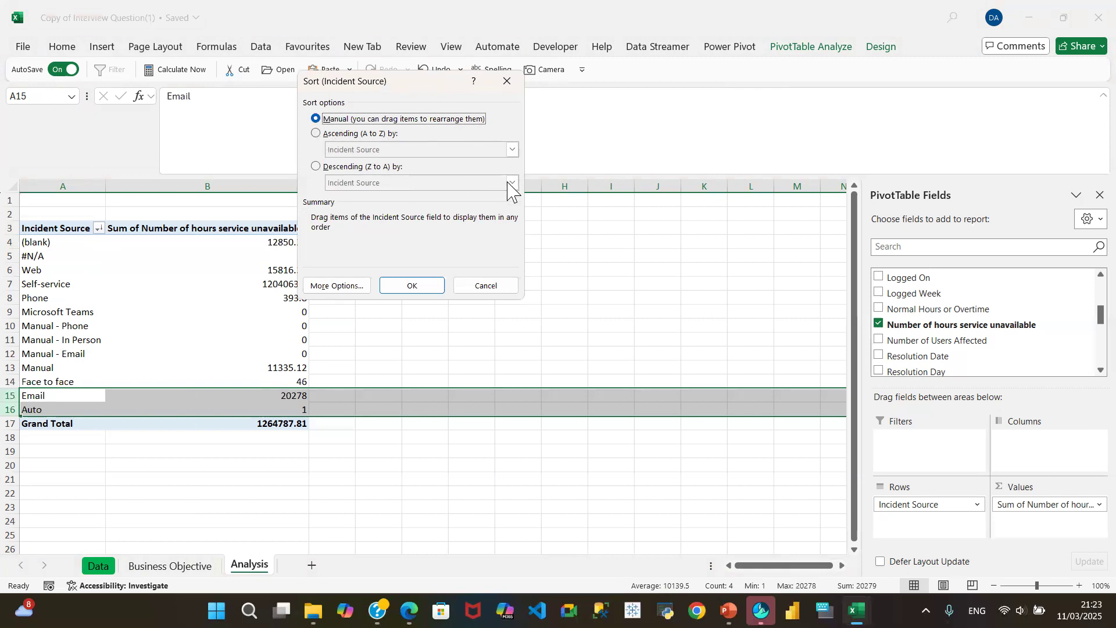
{"action": "left_click", "coordinate": [315, 133]}
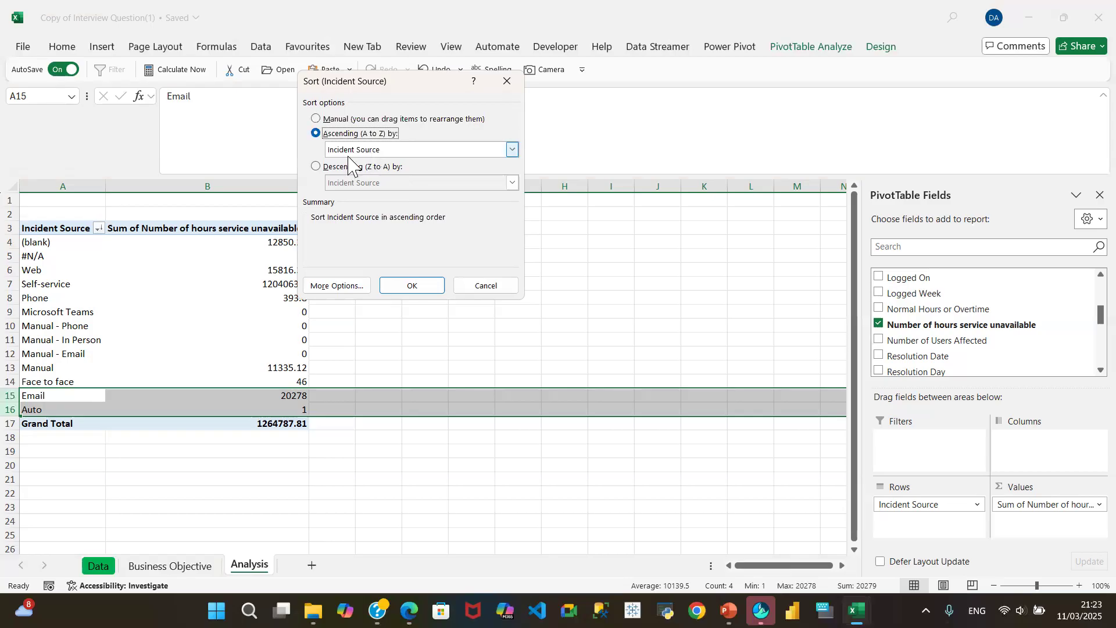
{"action": "left_click", "coordinate": [511, 149]}
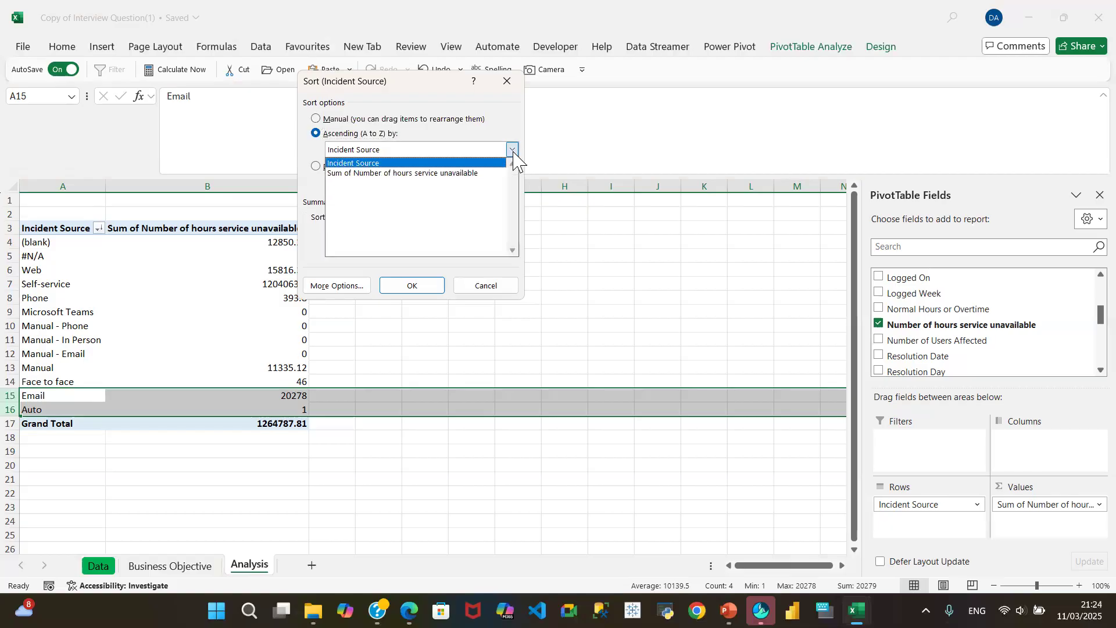
{"action": "left_click", "coordinate": [448, 173]}
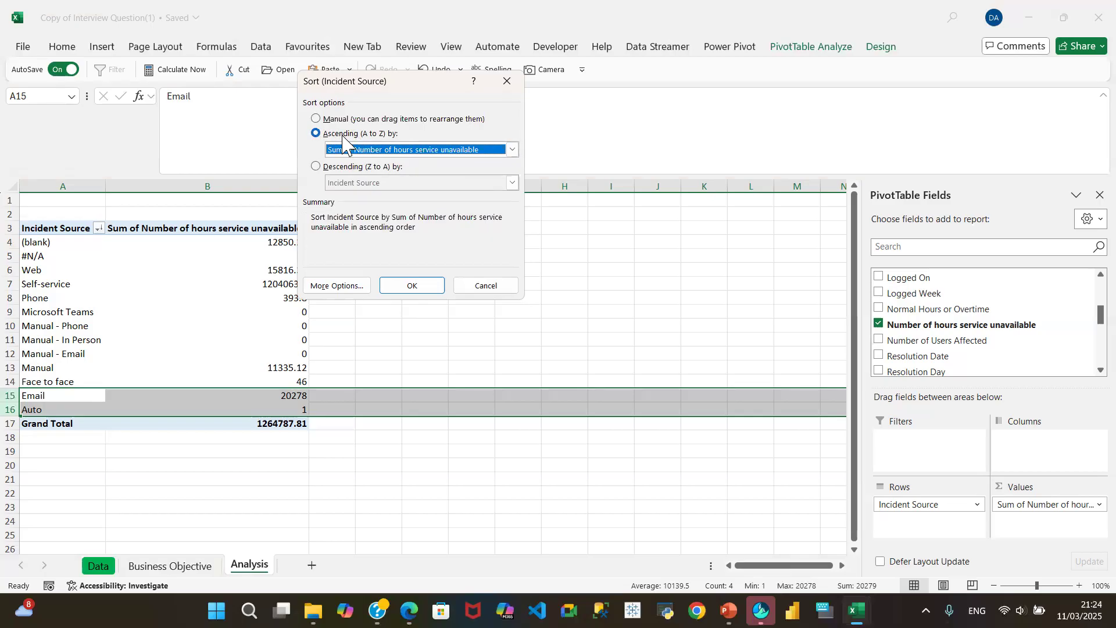
{"action": "left_click", "coordinate": [413, 285]}
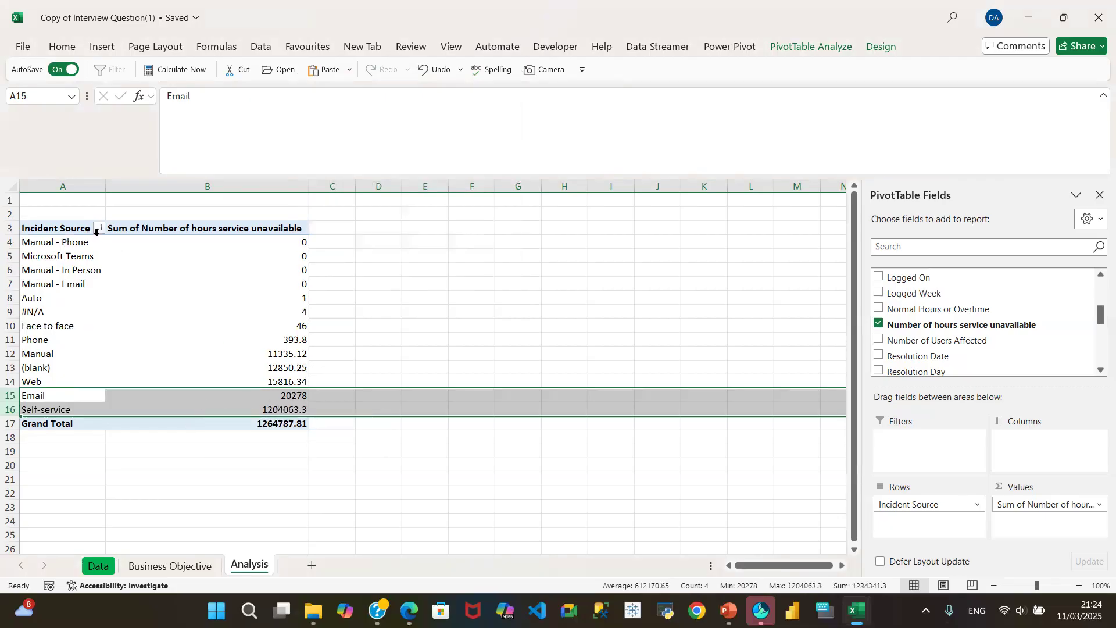
- Sort Incident Source in descending order by Sum of Number of hours service unavailable and inspect the sorted values
{"action": "left_click", "coordinate": [99, 230]}
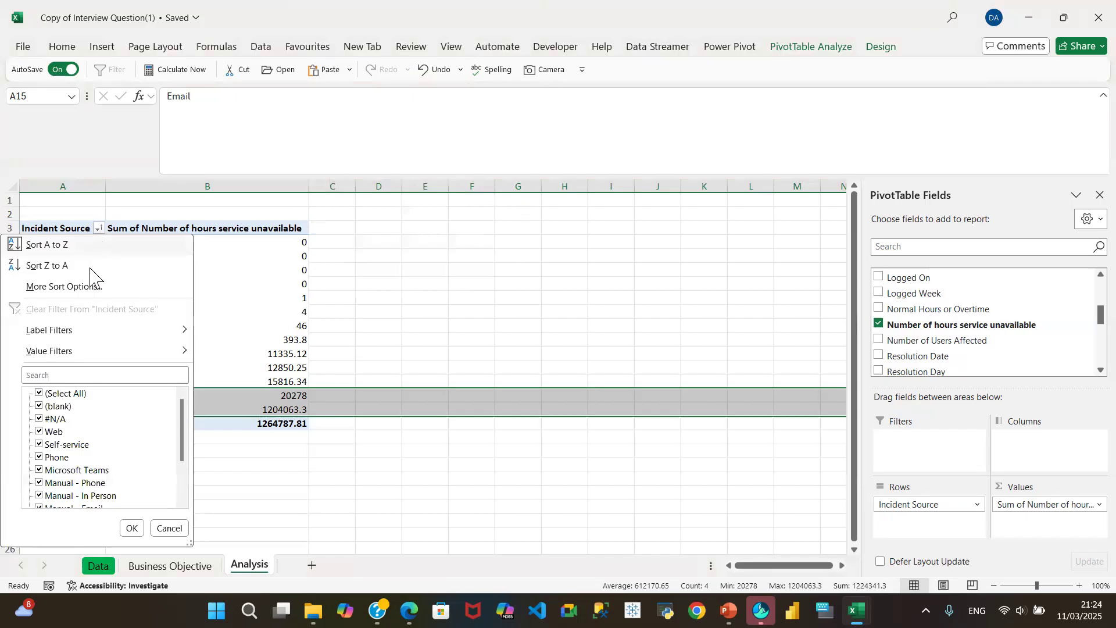
{"action": "left_click", "coordinate": [90, 287]}
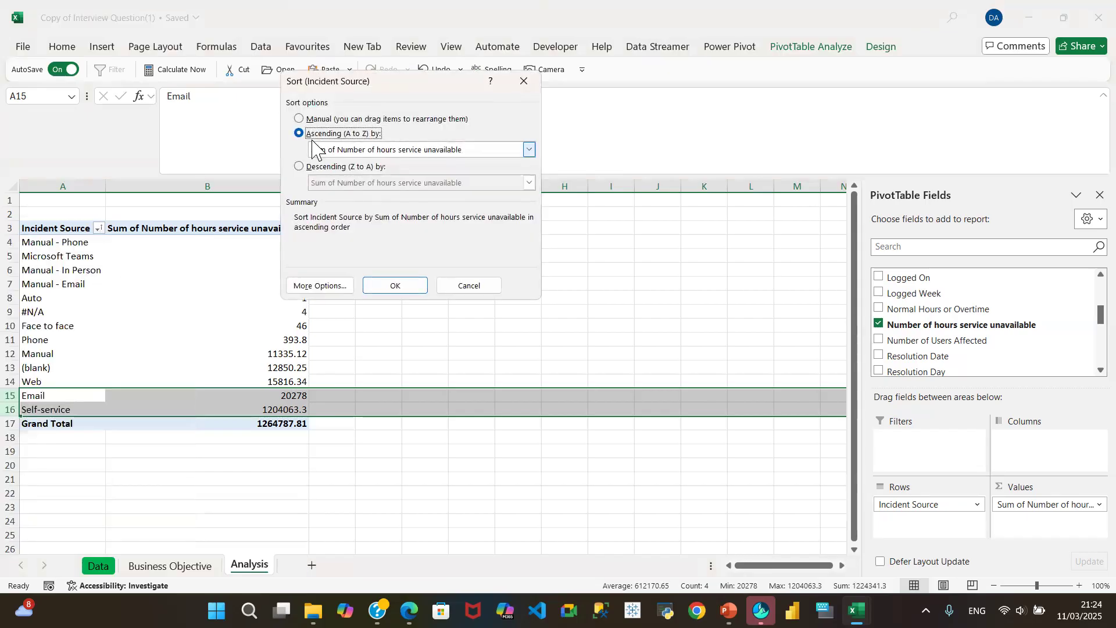
{"action": "left_click", "coordinate": [298, 167]}
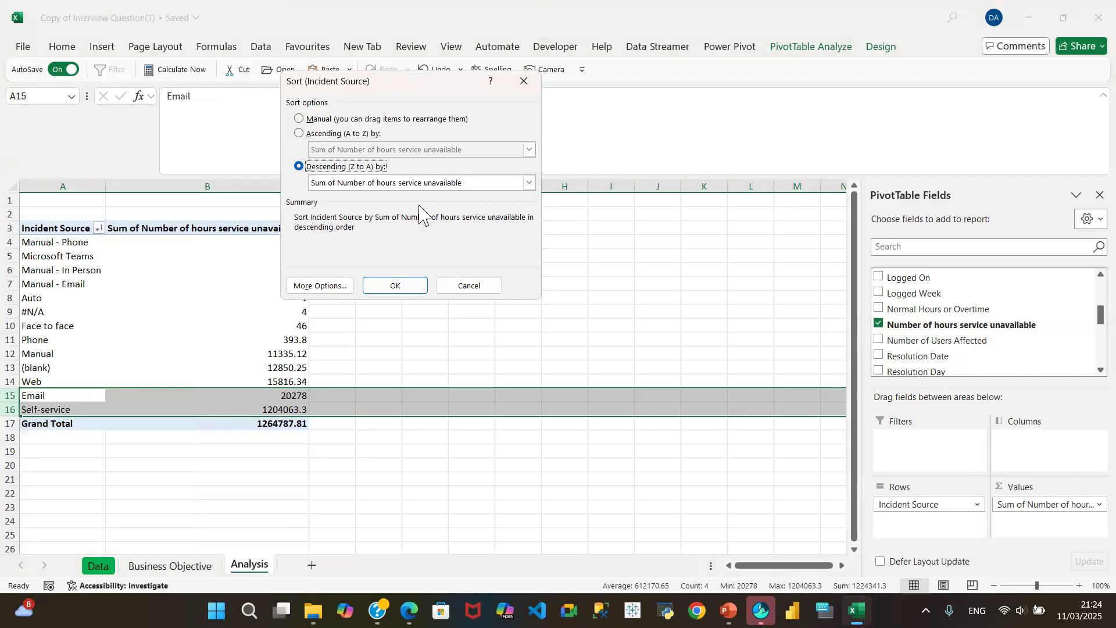
{"action": "left_click", "coordinate": [399, 285]}
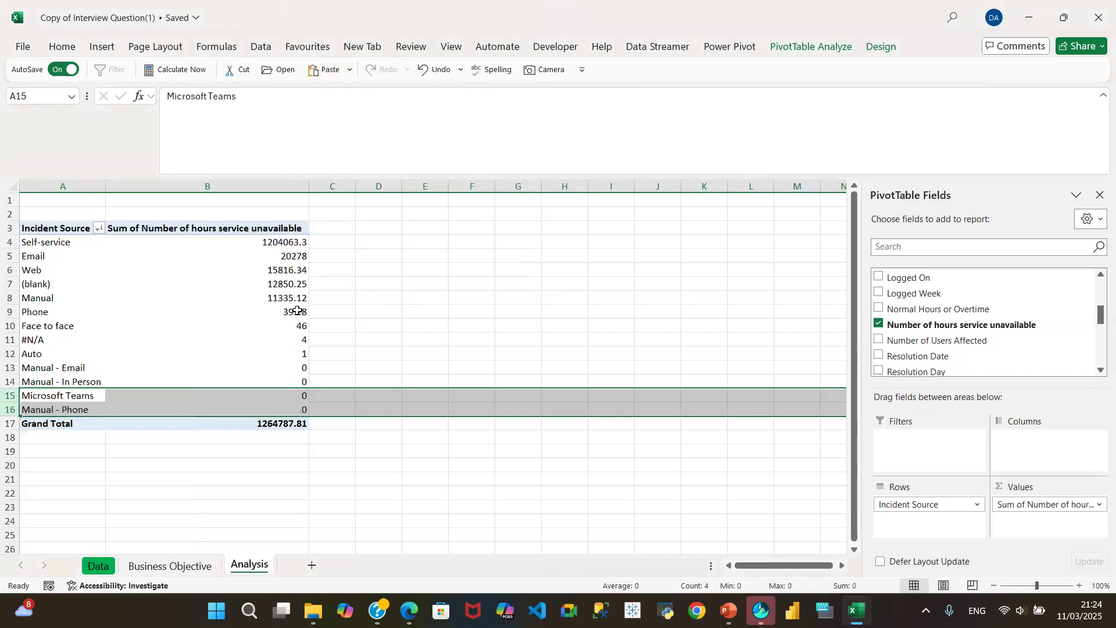
{"action": "left_click", "coordinate": [271, 244]}
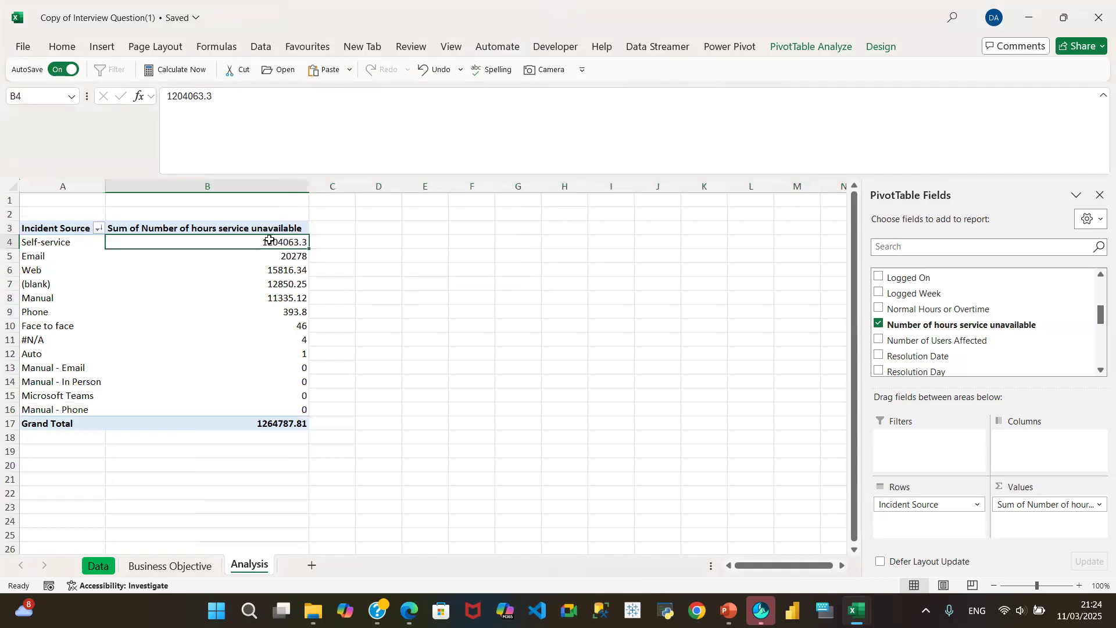
{"action": "left_click", "coordinate": [284, 282]}
- Apply the comma number style to the hours in B4:B16, excluding the Grand Total, and inspect the formatted values
{"action": "left_click_drag", "start_coordinate": [279, 242], "coordinate": [291, 406]}
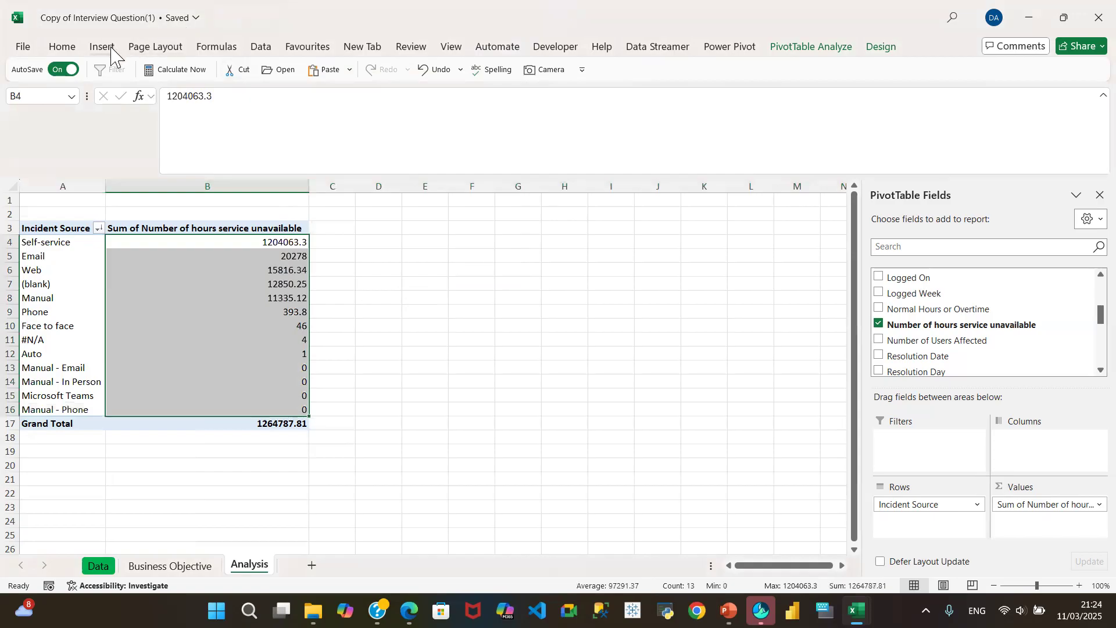
{"action": "left_click", "coordinate": [62, 47]}
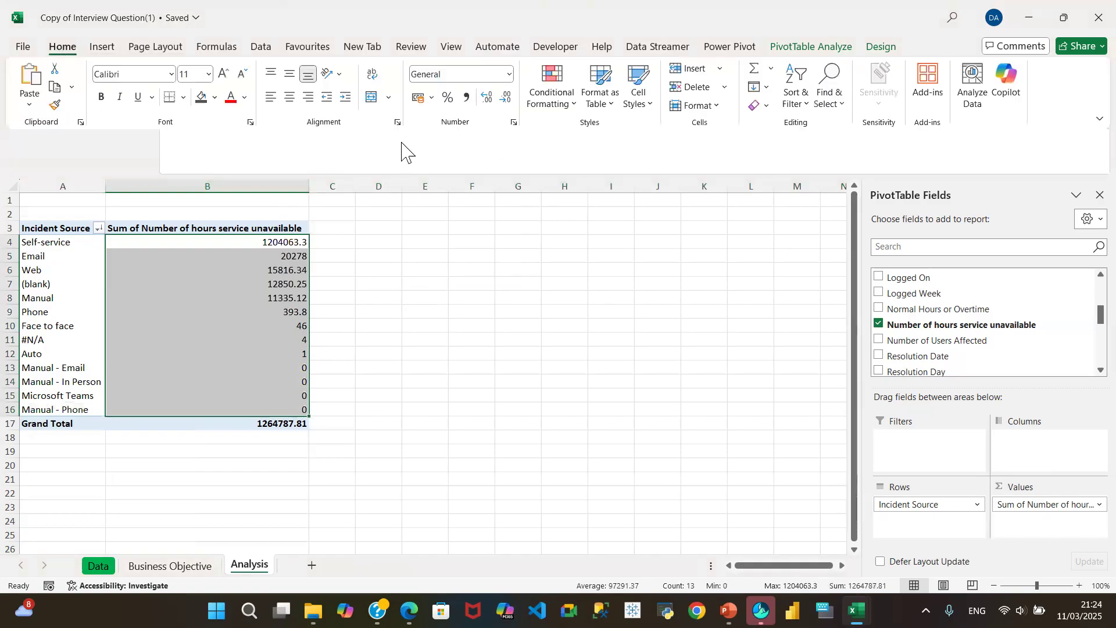
{"action": "left_click", "coordinate": [467, 98]}
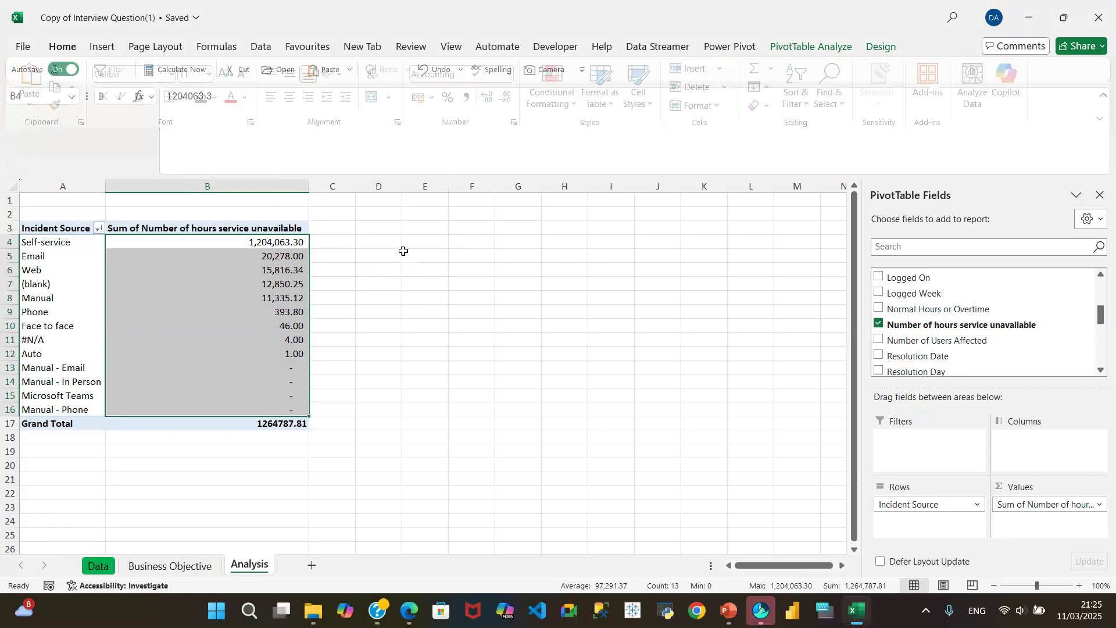
{"action": "left_click", "coordinate": [261, 308]}
{"action": "left_click_drag", "start_coordinate": [273, 241], "coordinate": [277, 352]}
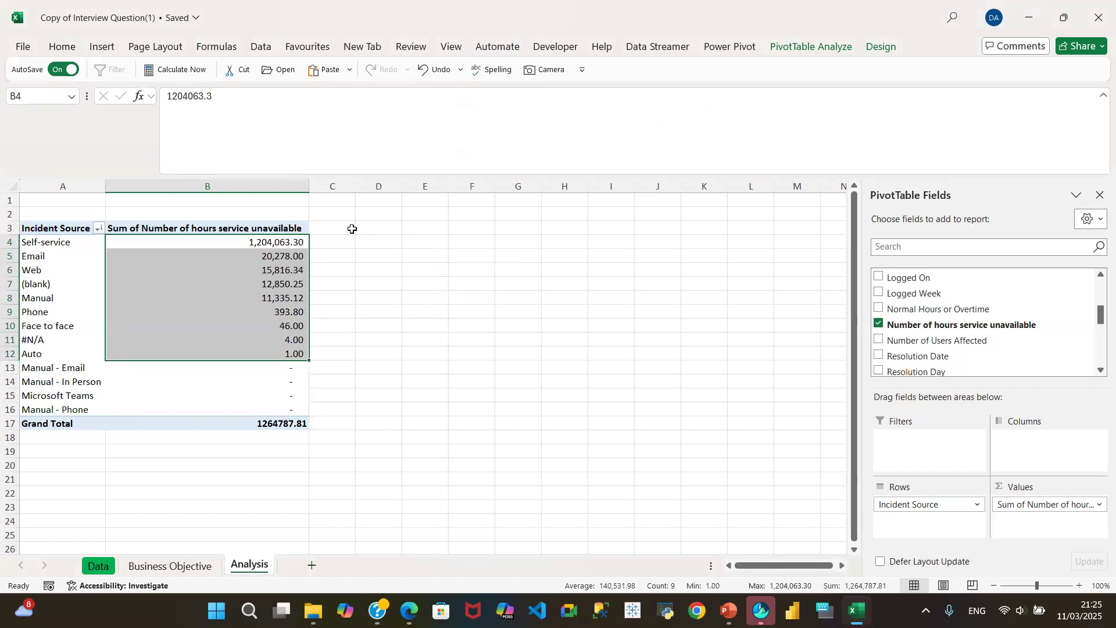
{"action": "left_click", "coordinate": [417, 326]}
{"action": "left_click", "coordinate": [287, 269]}
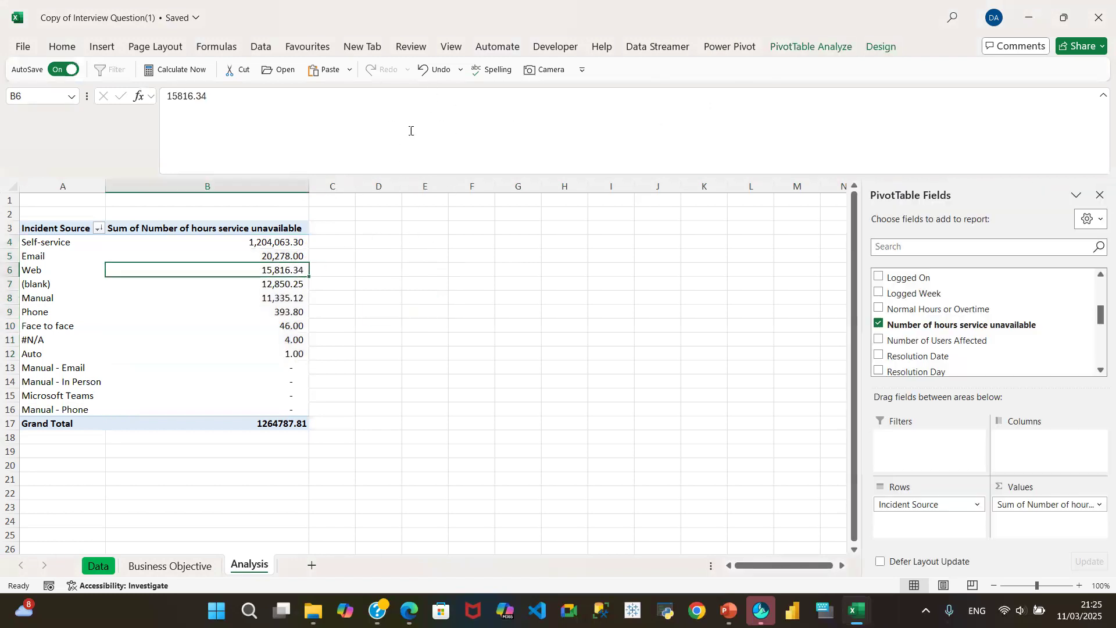
- Undo the comma number style on the hours values and deselect the range
{"action": "left_click", "coordinate": [445, 74]}
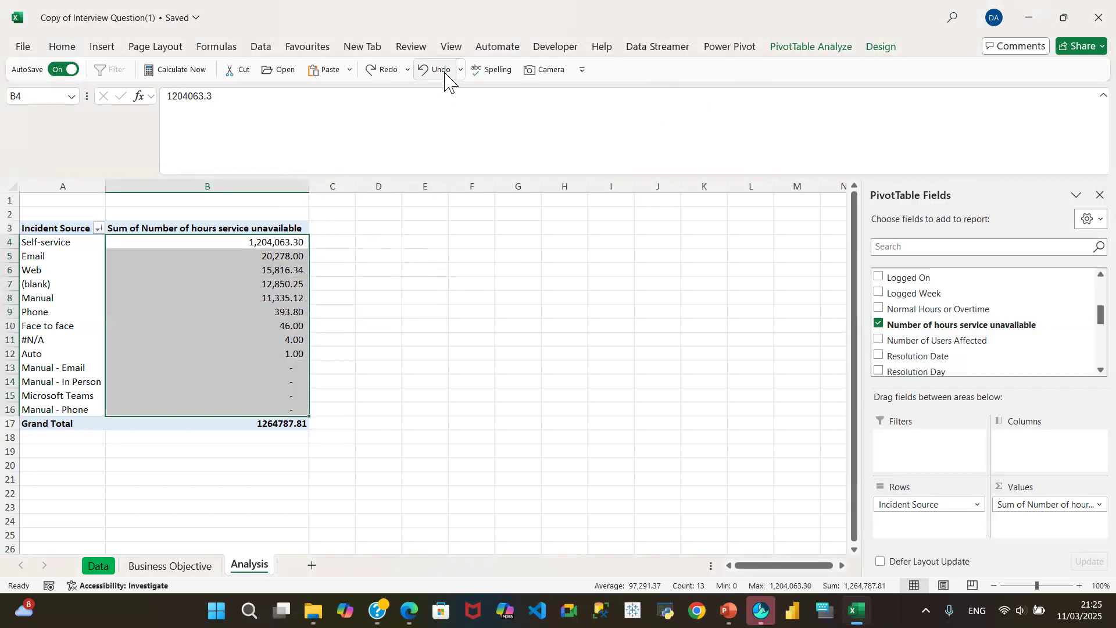
{"action": "left_click", "coordinate": [443, 73]}
{"action": "left_click", "coordinate": [441, 74]}
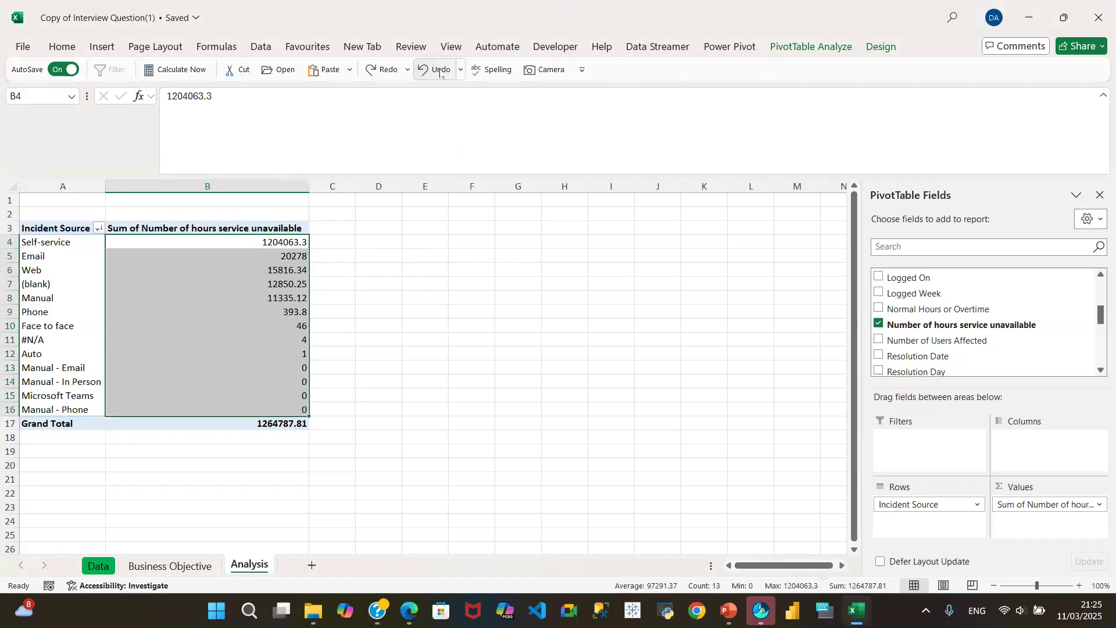
{"action": "left_click", "coordinate": [380, 264]}
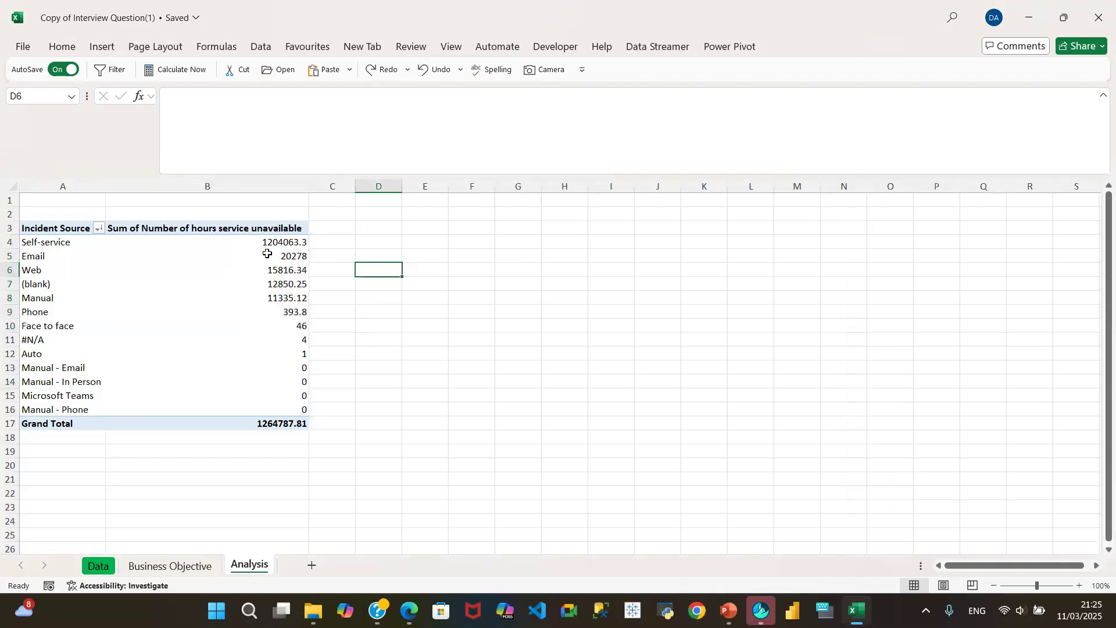
- Format the hours in B4:B17, including the Grand Total, with the comma number style and no decimal places
{"action": "mouse_move", "coordinate": [283, 249]}
{"action": "left_click_drag", "start_coordinate": [271, 240], "coordinate": [267, 424]}
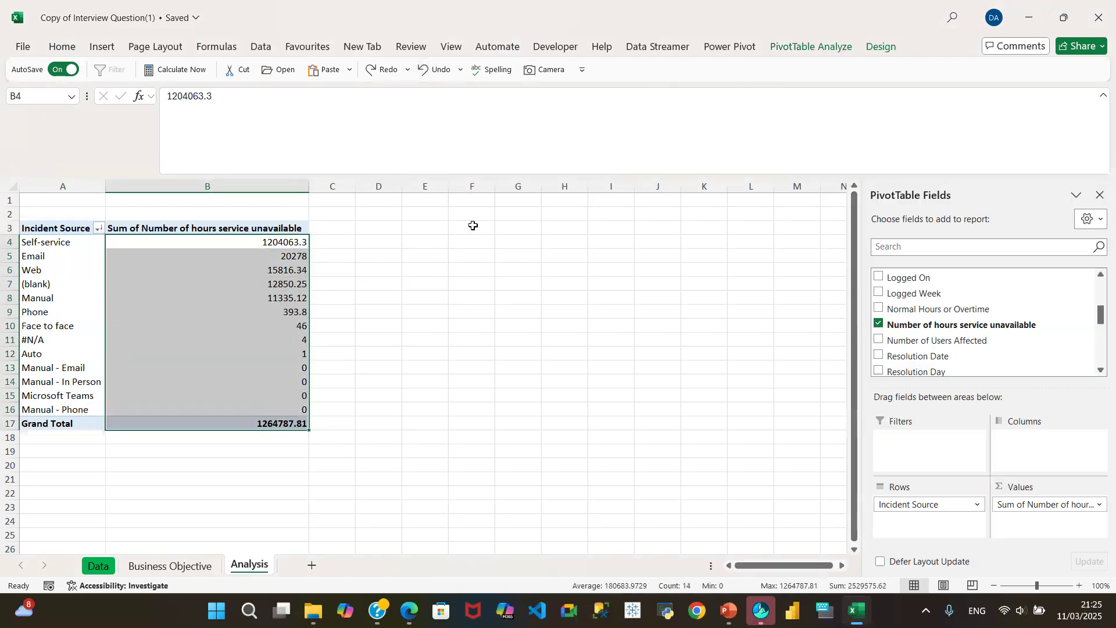
{"action": "left_click", "coordinate": [73, 50]}
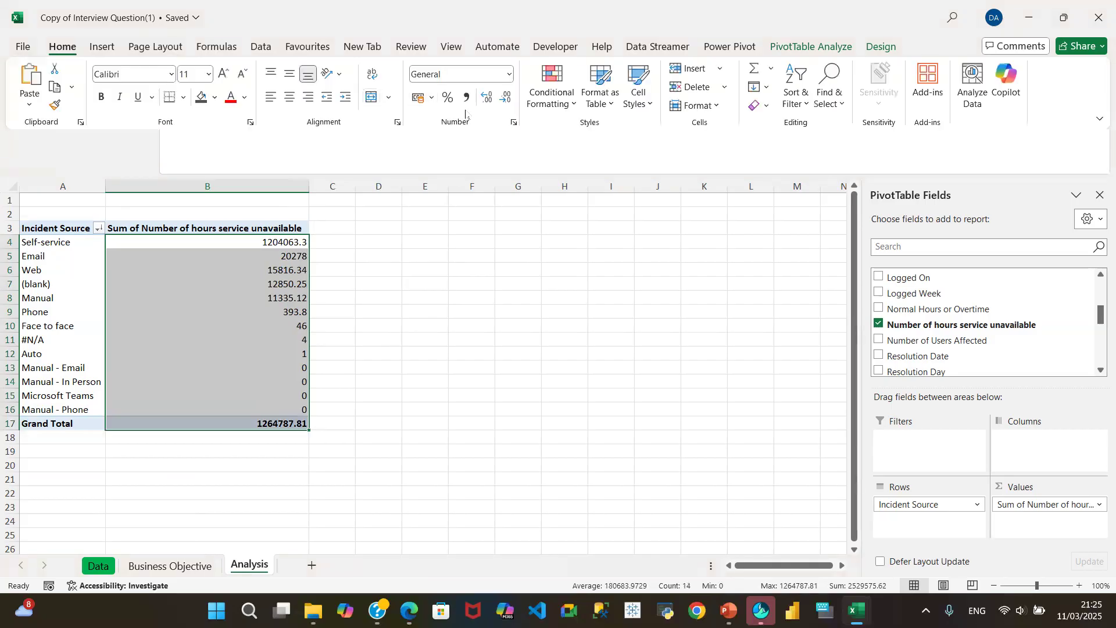
{"action": "left_click", "coordinate": [466, 98]}
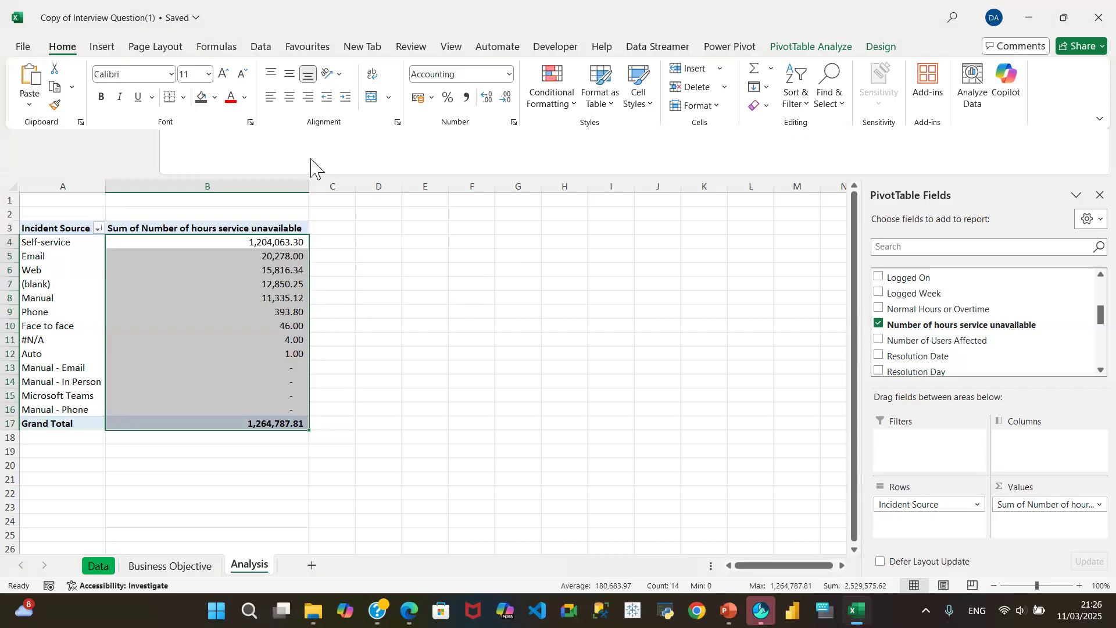
{"action": "left_click", "coordinate": [507, 97]}
{"action": "left_click", "coordinate": [507, 98]}
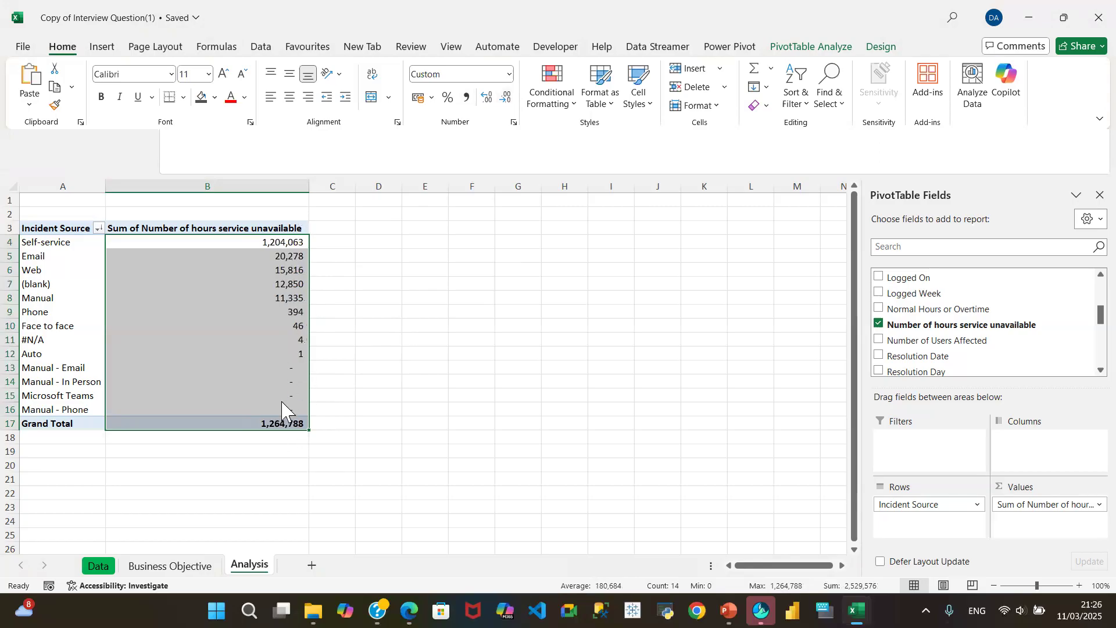
{"action": "left_click", "coordinate": [343, 351]}
{"action": "left_click", "coordinate": [224, 363]}
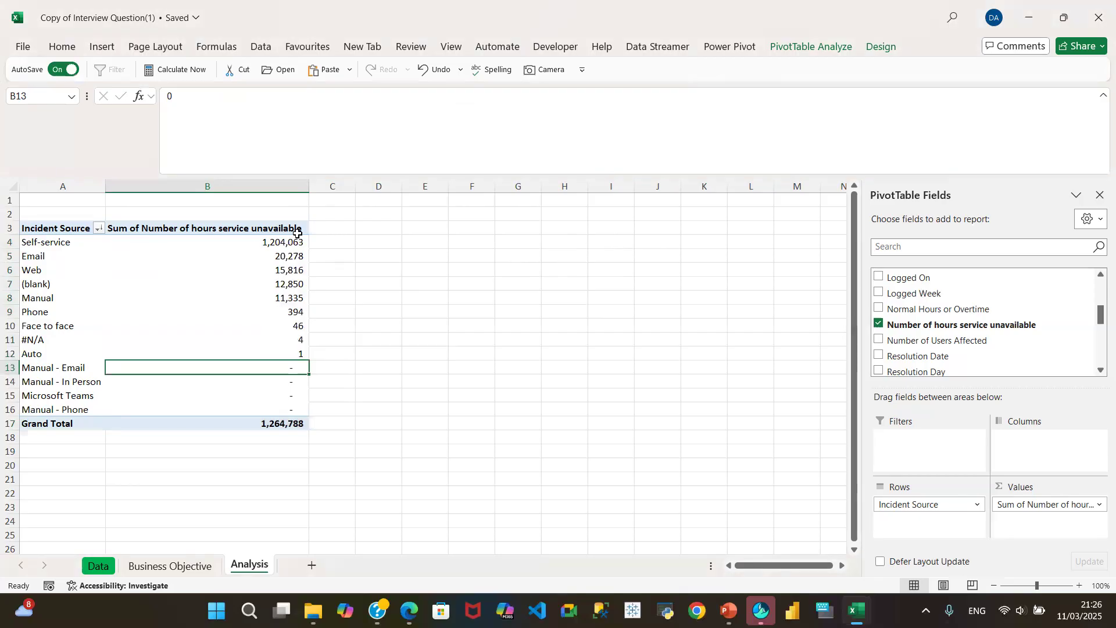
- Insert a Clustered Column PivotChart of service unavailable hours by Incident Source and place it beside the PivotTable
{"action": "left_click", "coordinate": [61, 242]}
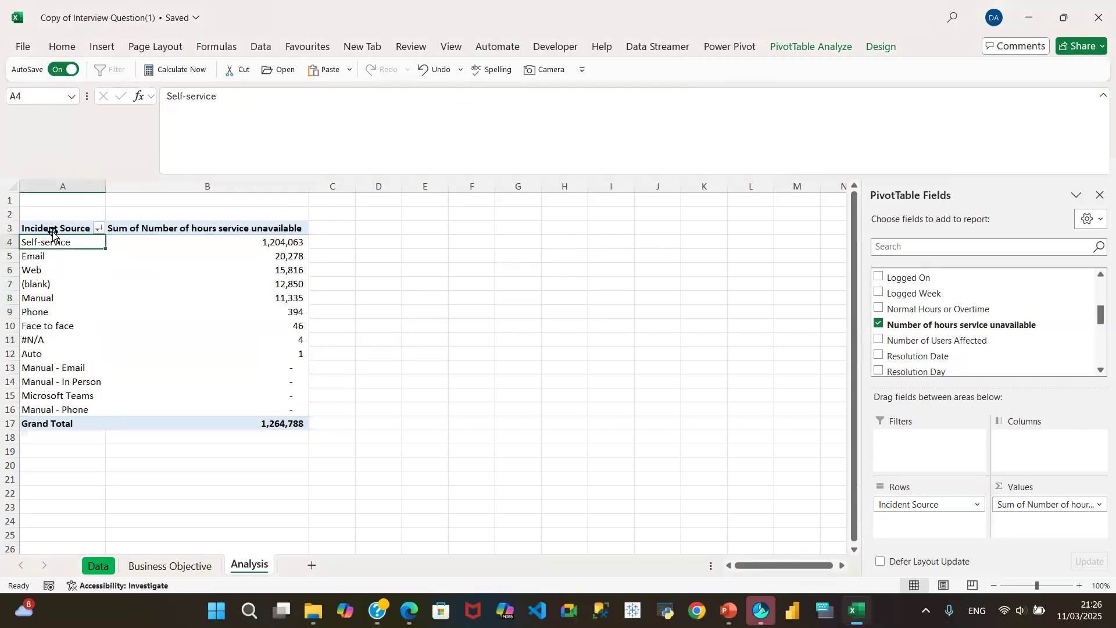
{"action": "left_click_drag", "start_coordinate": [63, 229], "coordinate": [234, 420]}
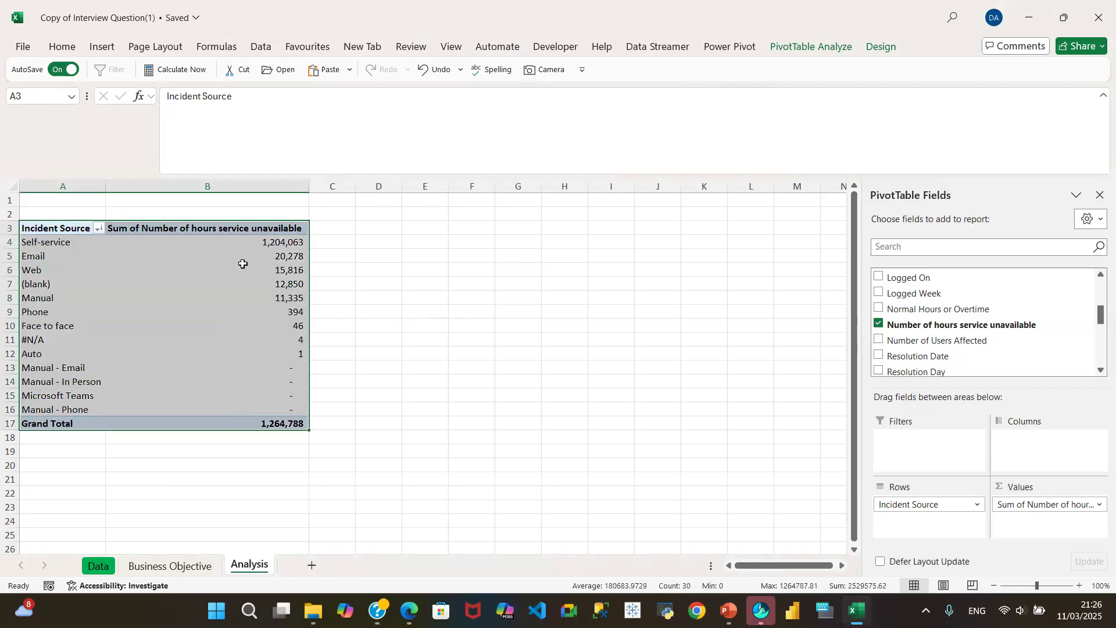
{"action": "left_click", "coordinate": [125, 299]}
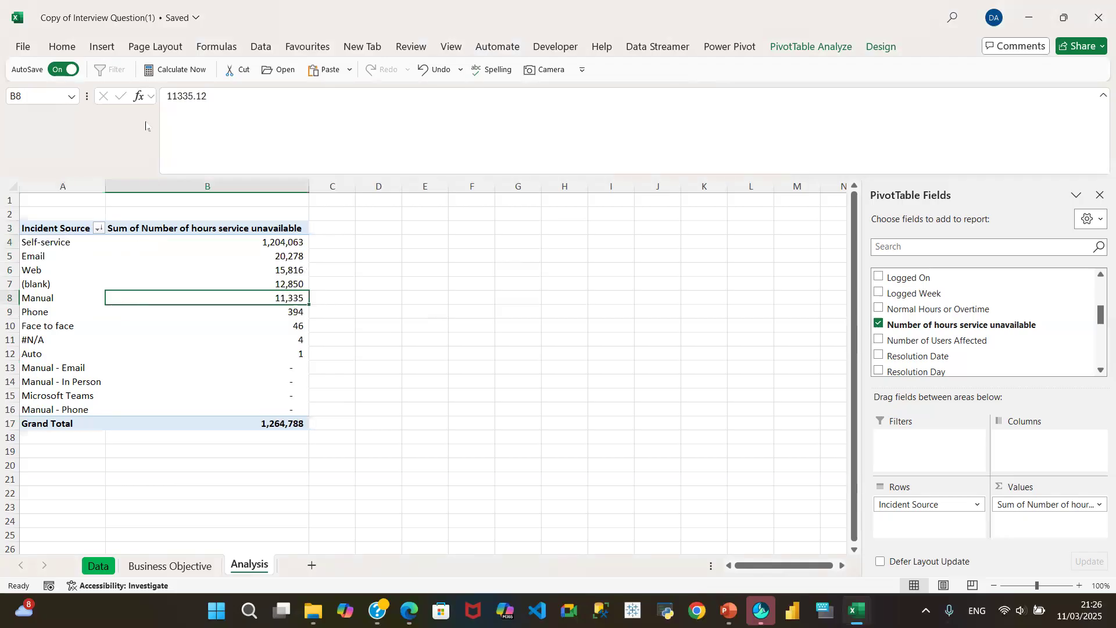
{"action": "left_click", "coordinate": [98, 48]}
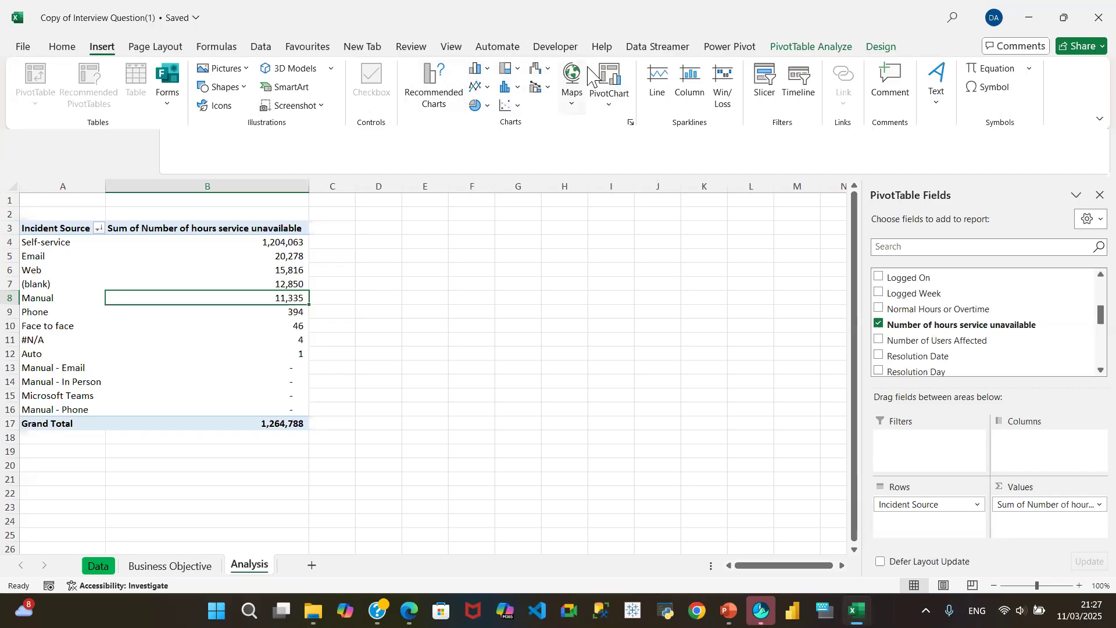
{"action": "left_click", "coordinate": [430, 96]}
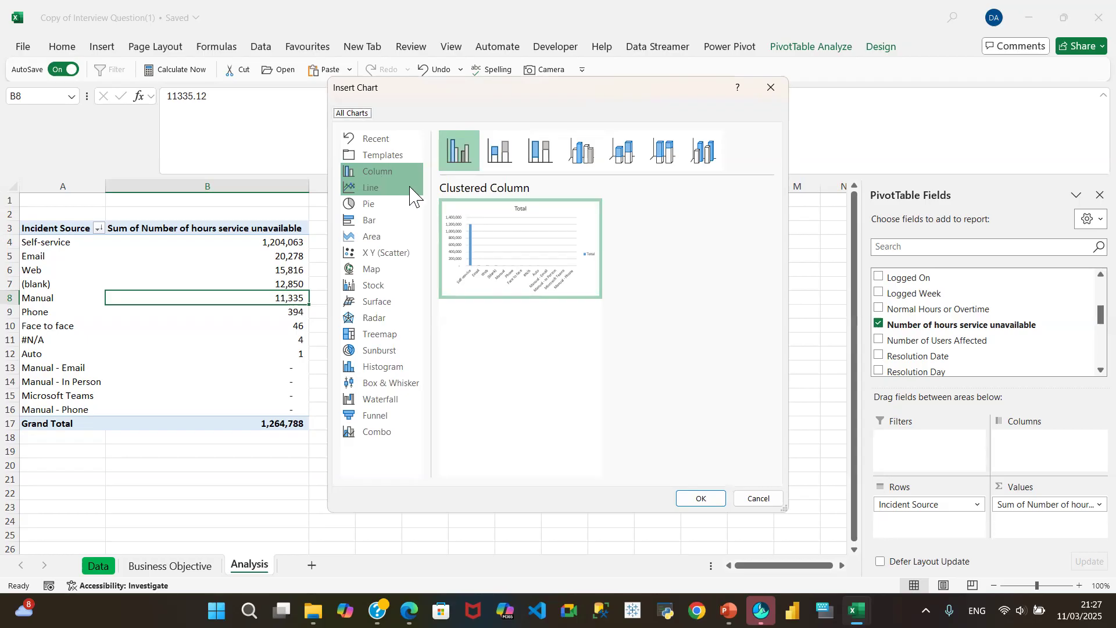
{"action": "left_click", "coordinate": [700, 499]}
{"action": "left_click_drag", "start_coordinate": [353, 298], "coordinate": [452, 236]}
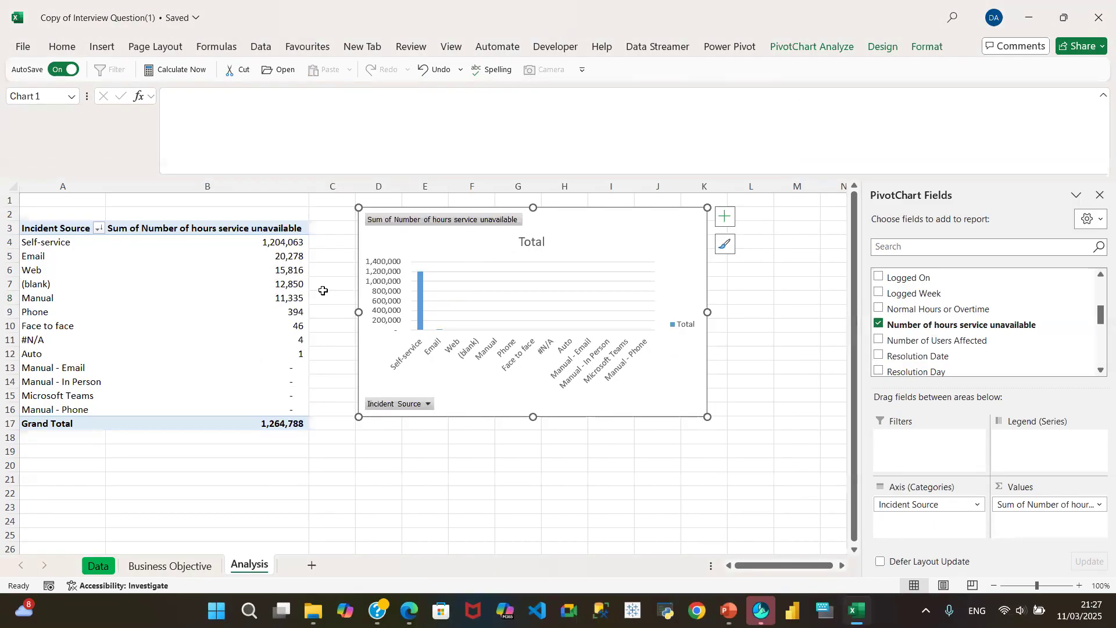
{"action": "left_click_drag", "start_coordinate": [561, 236], "coordinate": [591, 231]}
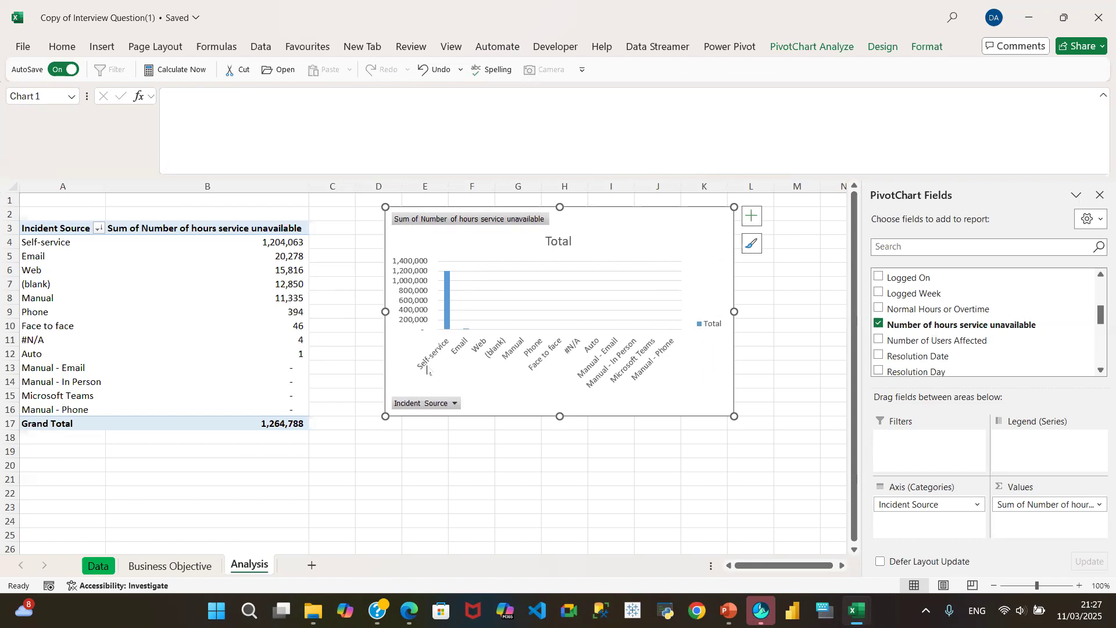
- Compare the Self-service row with its column in the chart and delete the Clustered Column PivotChart
{"action": "mouse_move", "coordinate": [452, 277]}
{"action": "left_click", "coordinate": [264, 246]}
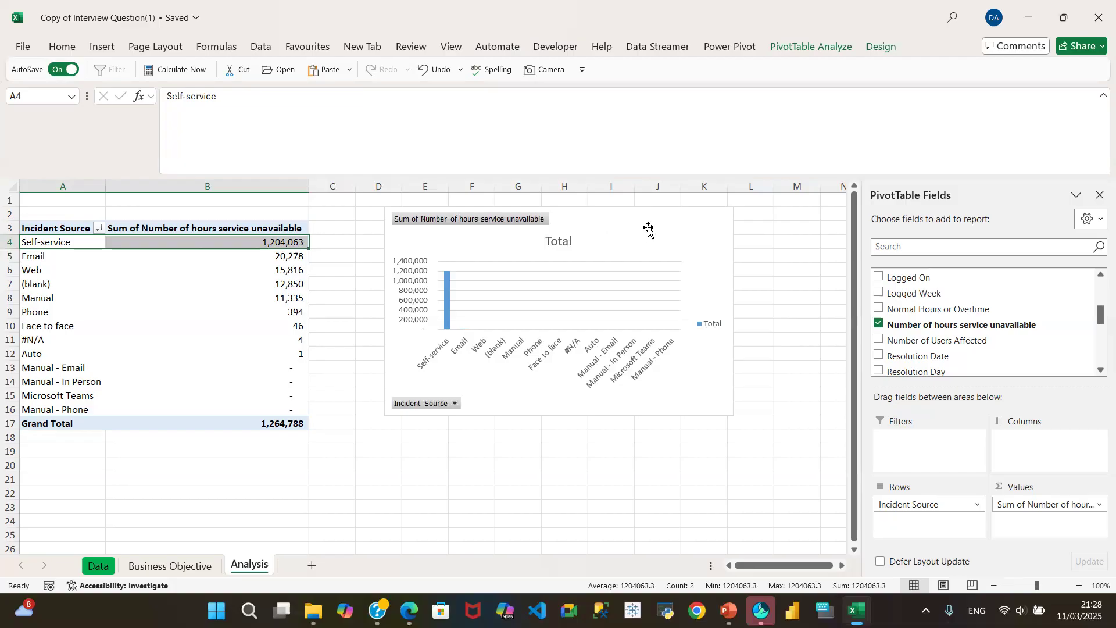
{"action": "left_click", "coordinate": [596, 233]}
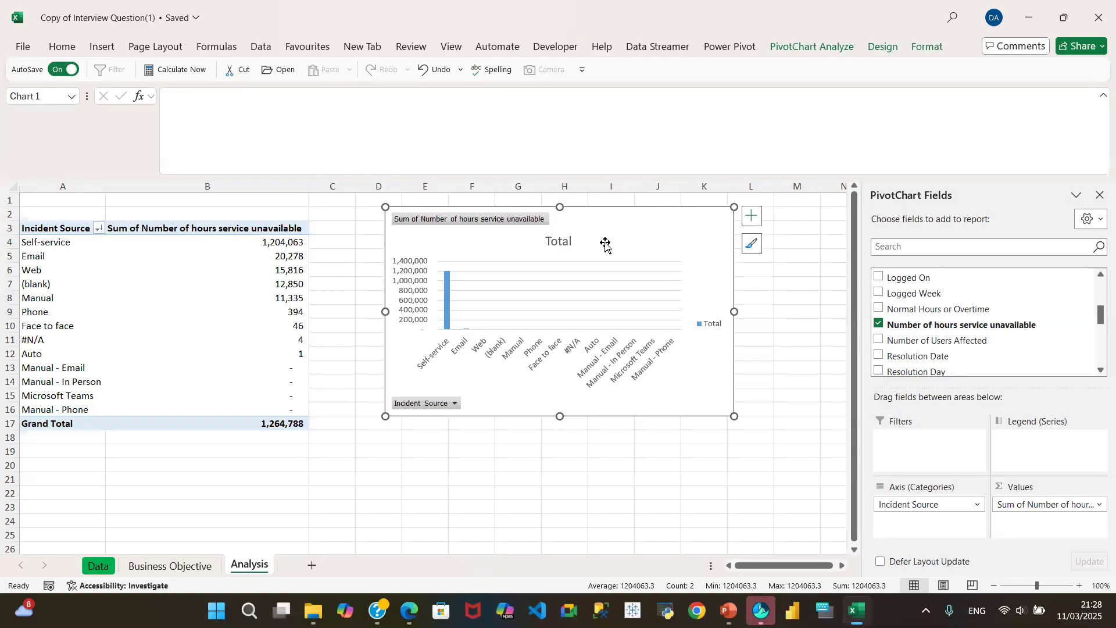
{"action": "key", "text": "Delete"}
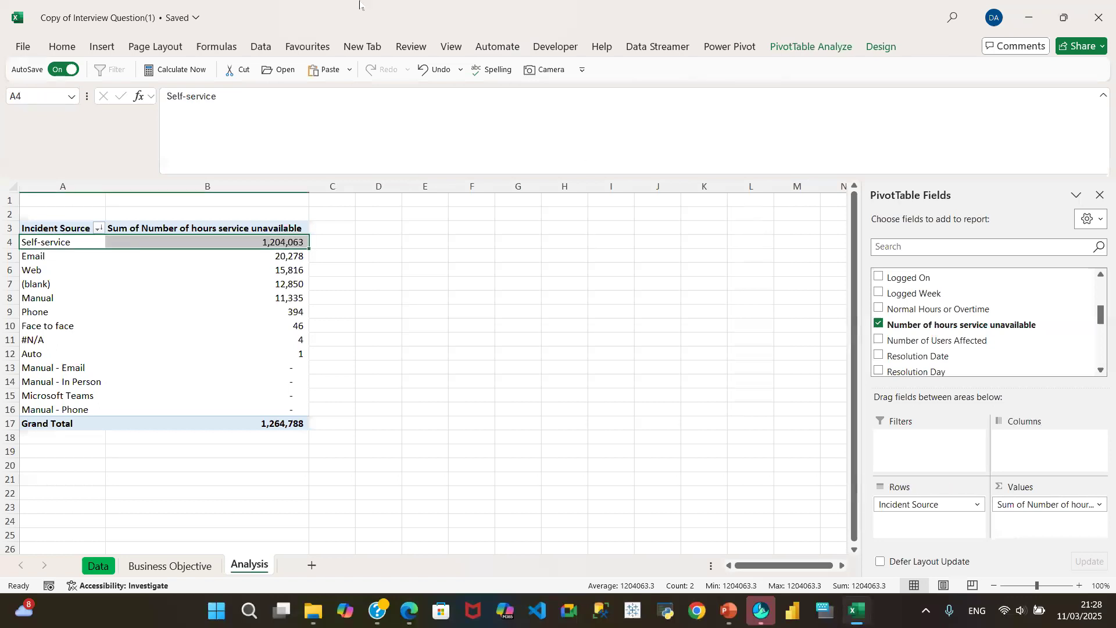
- Preview the Stacked, 100% Stacked and 3-D Clustered Column and Clustered Bar chart types without inserting a chart
{"action": "left_click", "coordinate": [97, 46]}
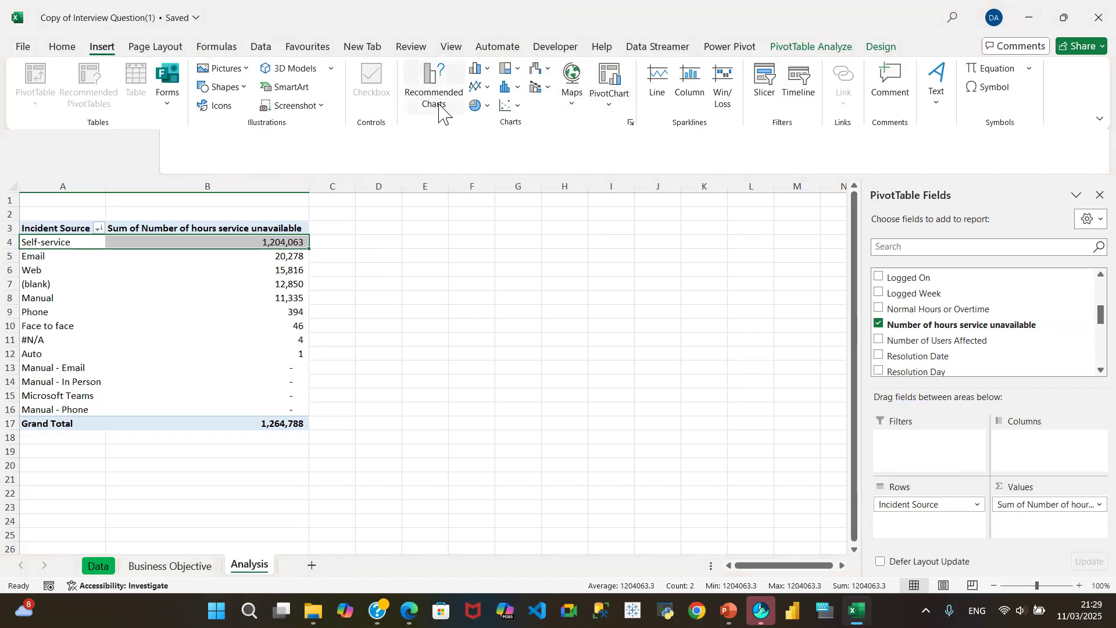
{"action": "left_click", "coordinate": [440, 108]}
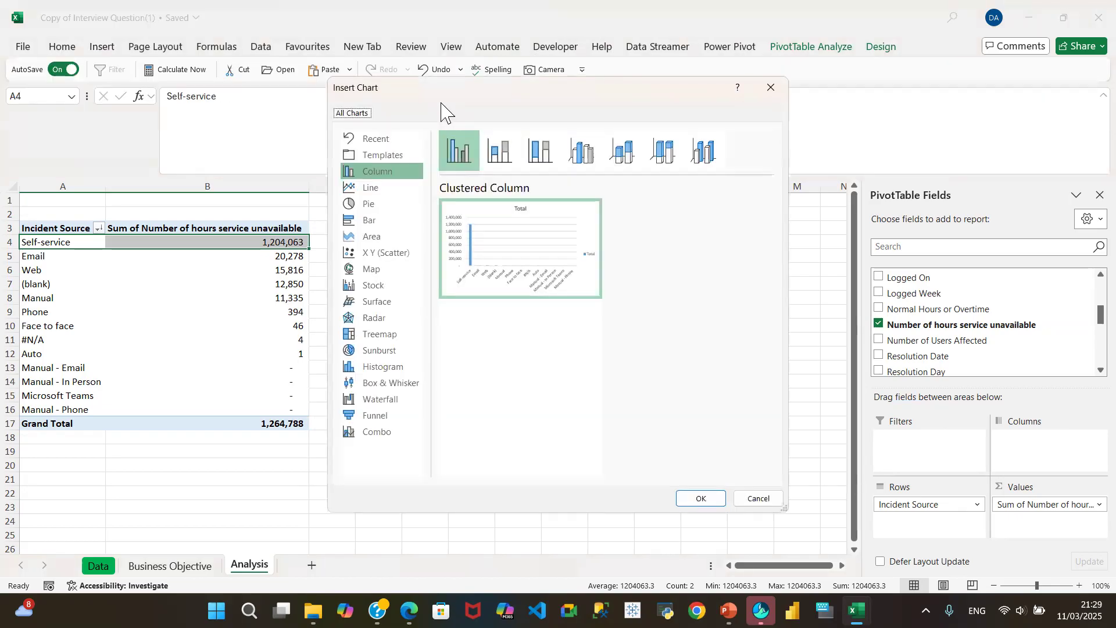
{"action": "left_click", "coordinate": [503, 151]}
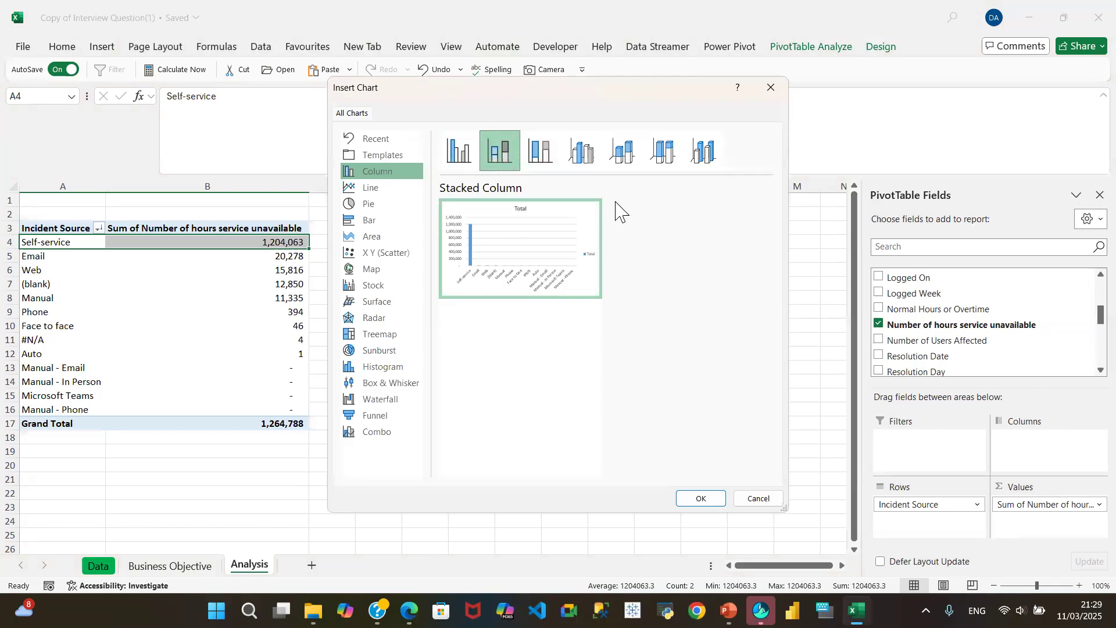
{"action": "left_click", "coordinate": [546, 160]}
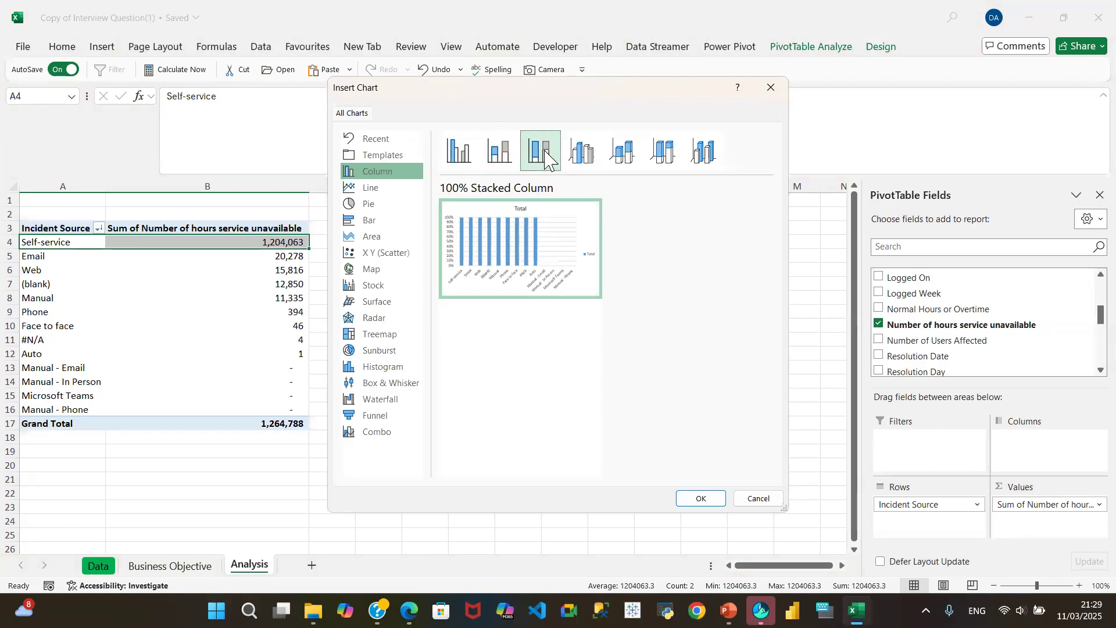
{"action": "mouse_move", "coordinate": [538, 229]}
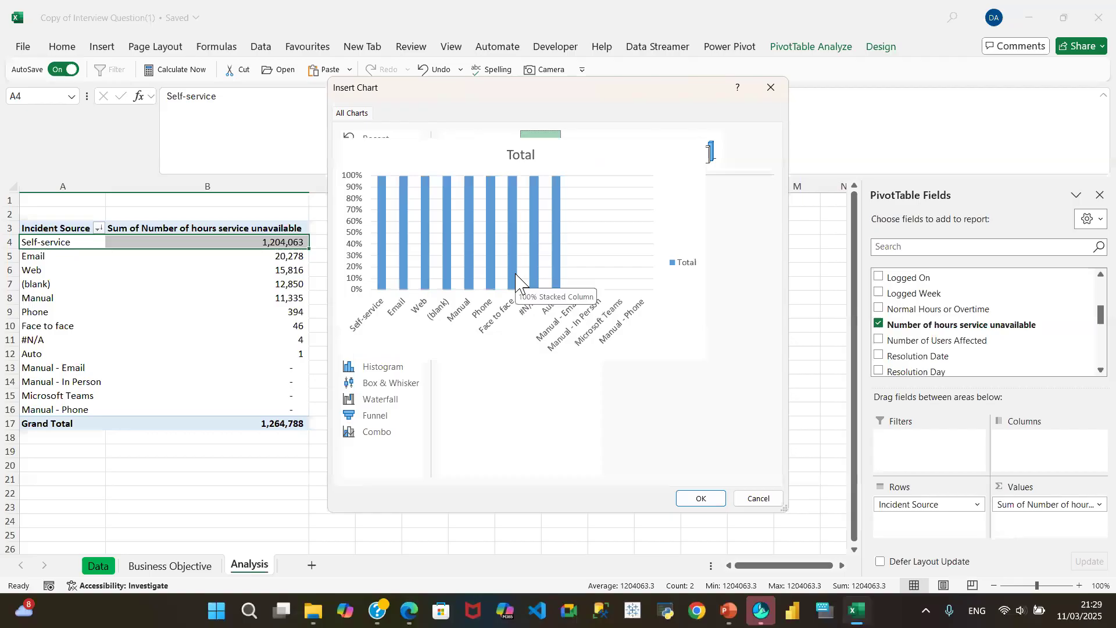
{"action": "left_click", "coordinate": [586, 155]}
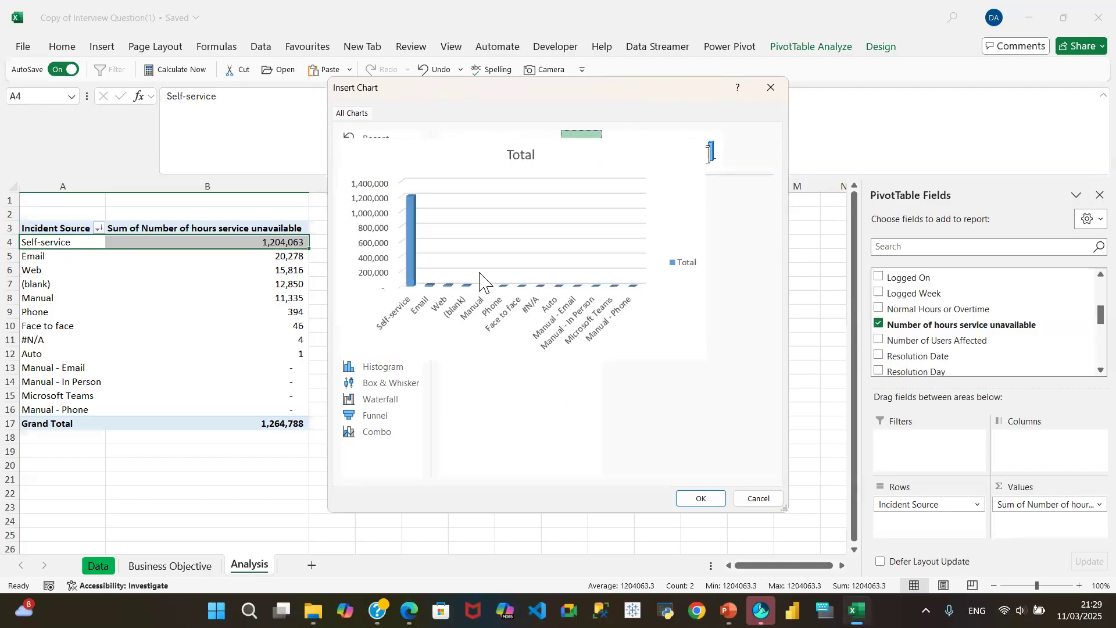
{"action": "mouse_move", "coordinate": [471, 281]}
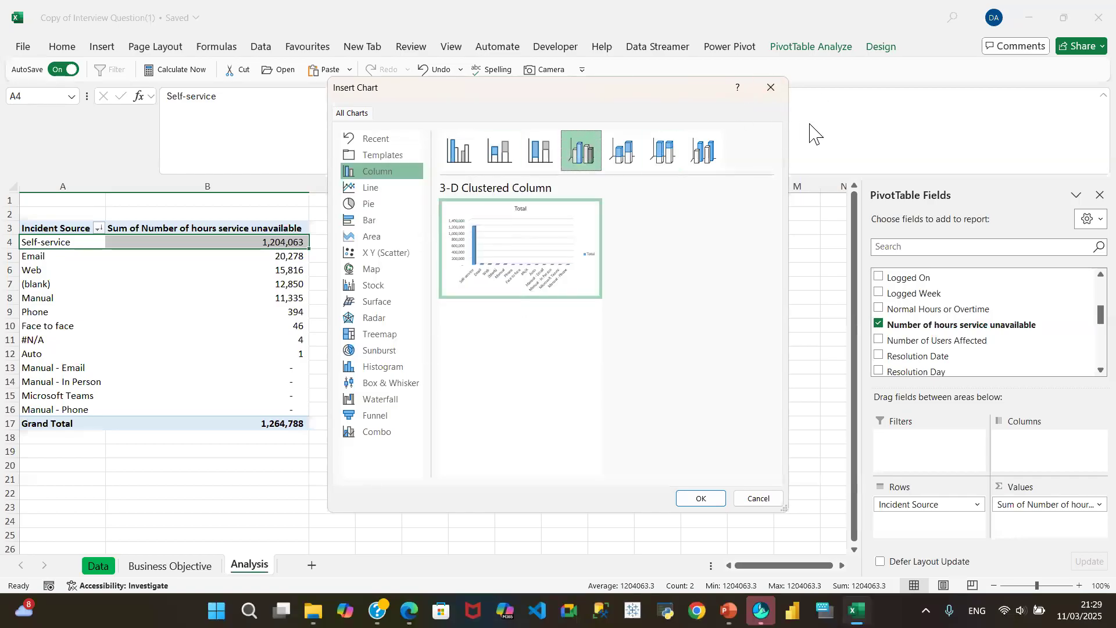
{"action": "left_click", "coordinate": [375, 221]}
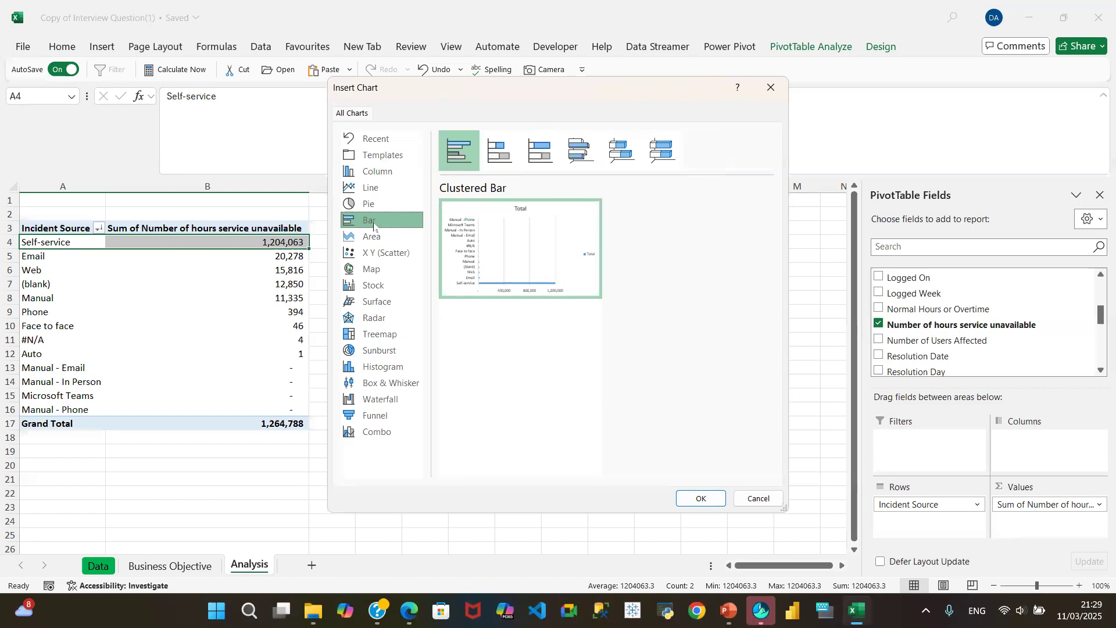
{"action": "left_click", "coordinate": [400, 179]}
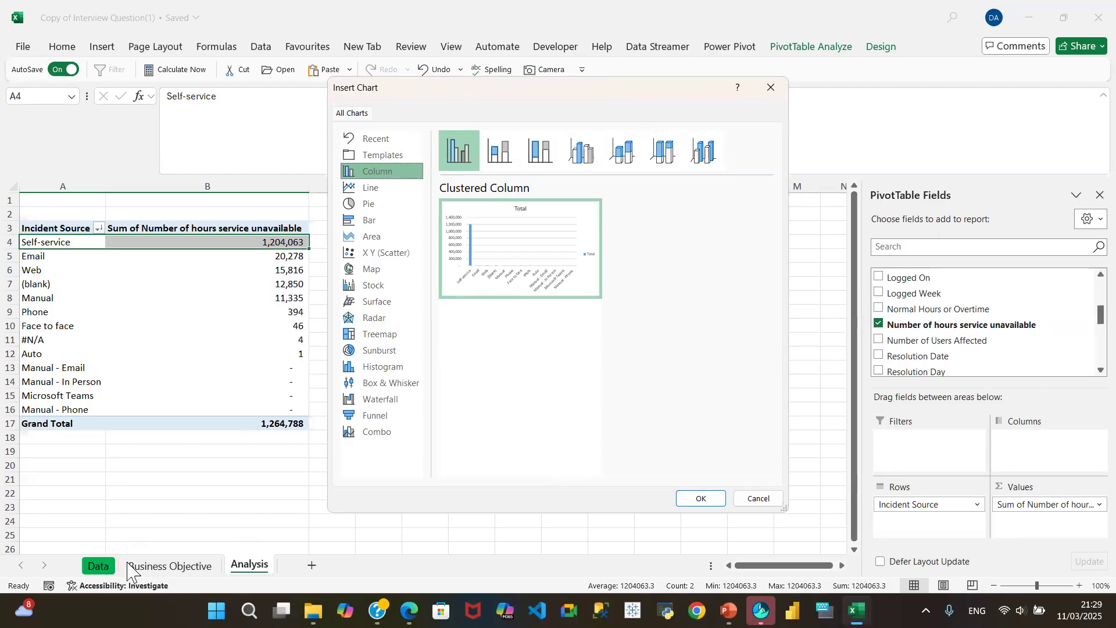
{"action": "left_click", "coordinate": [758, 499]}
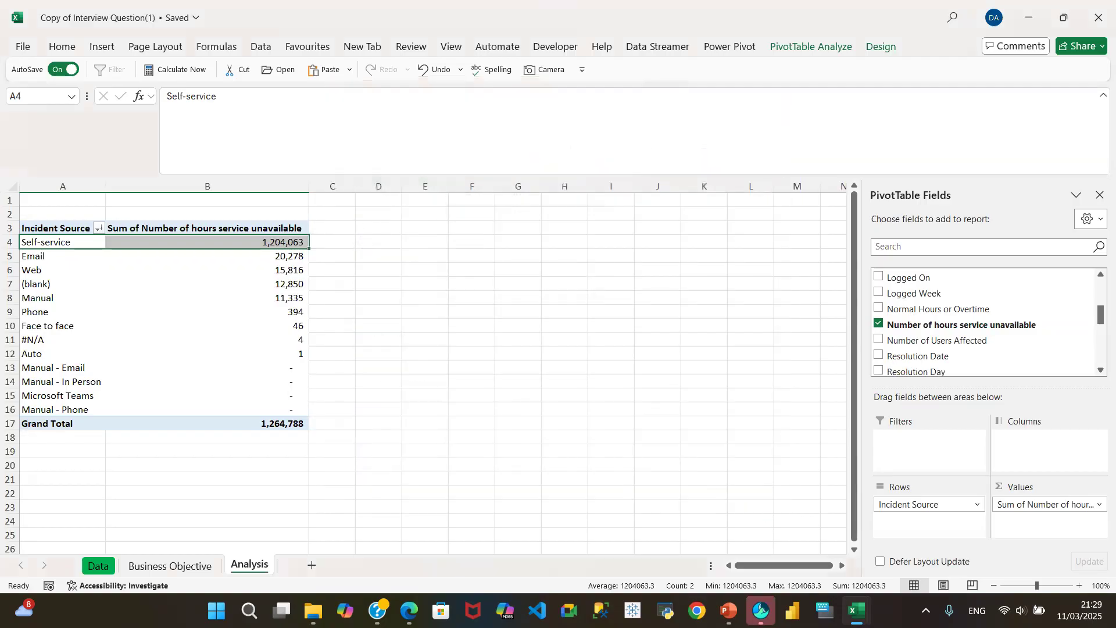
- Examine the ID and Summary columns on the Data sheet
{"action": "left_click", "coordinate": [98, 565]}
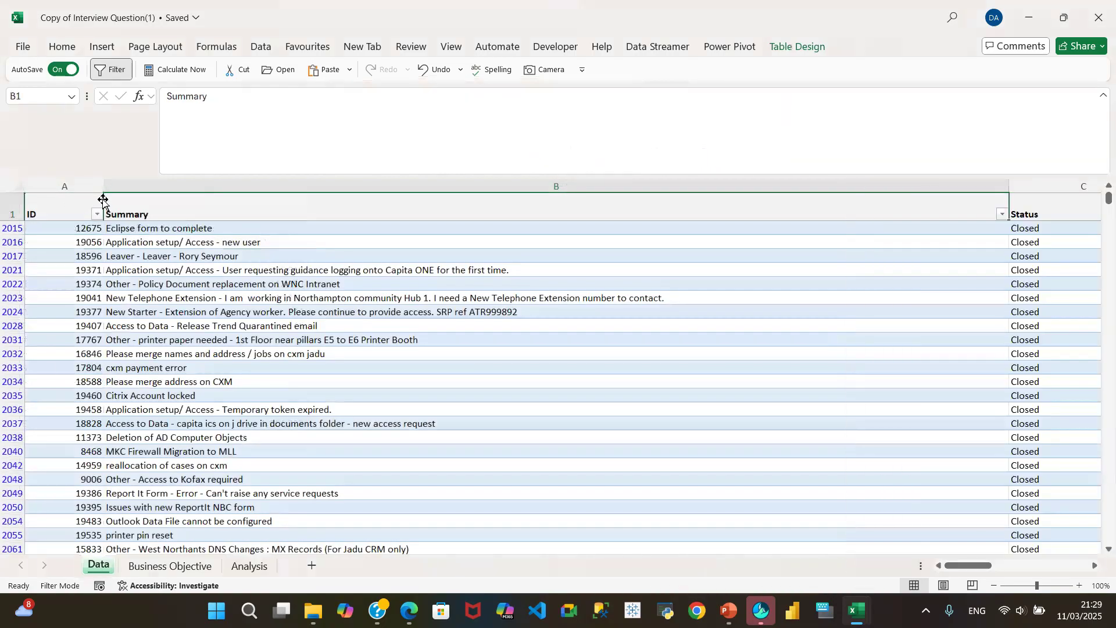
{"action": "left_click", "coordinate": [63, 190]}
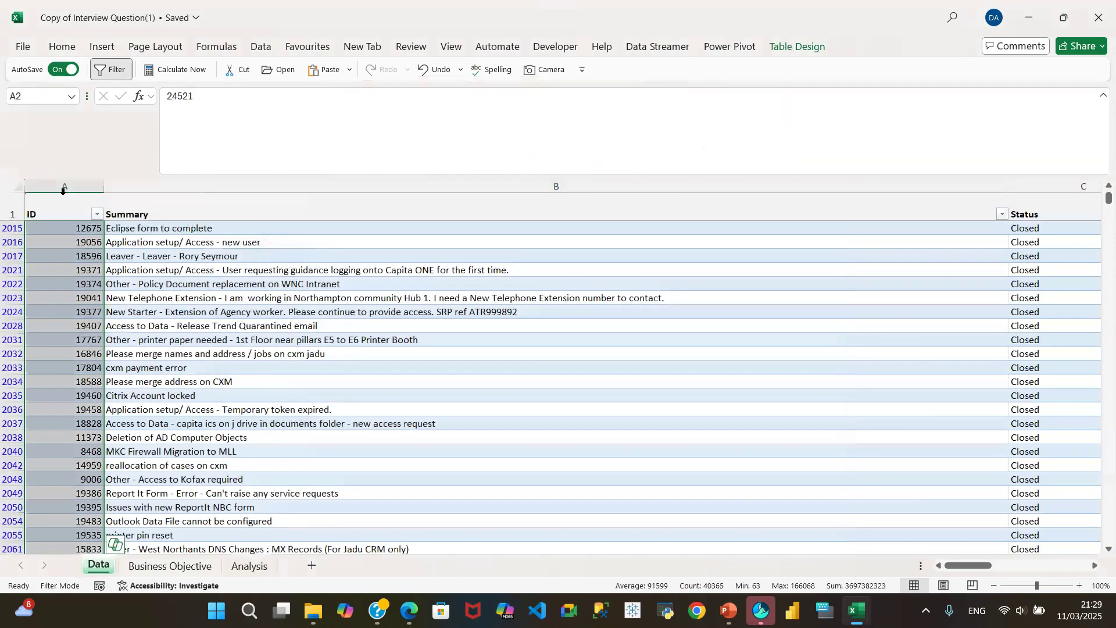
{"action": "left_click", "coordinate": [269, 192]}
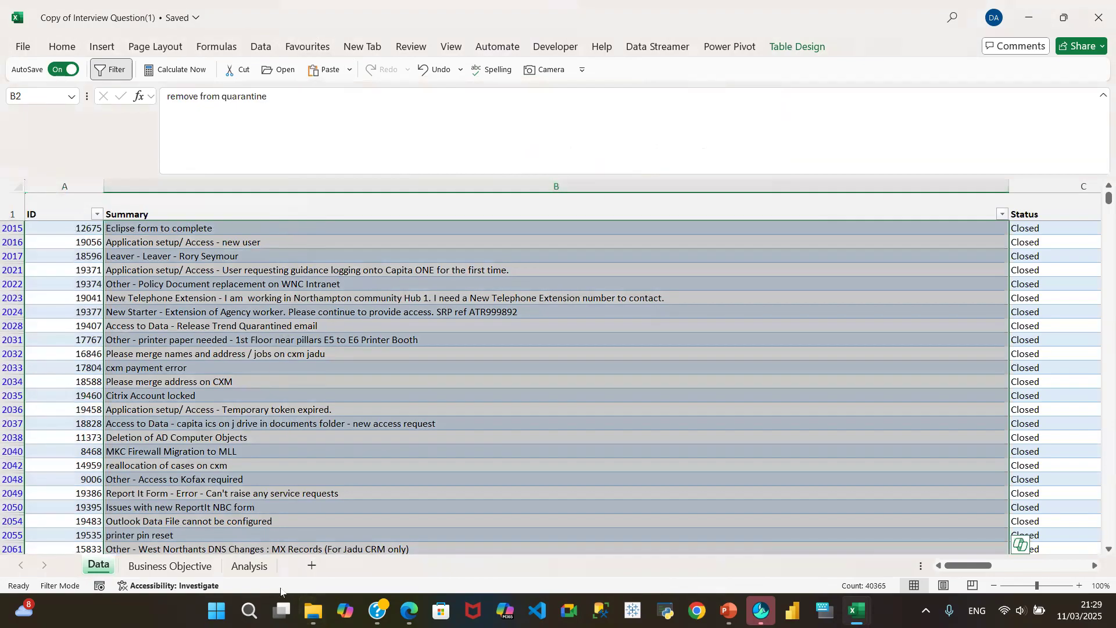
{"action": "mouse_move", "coordinate": [377, 610]}
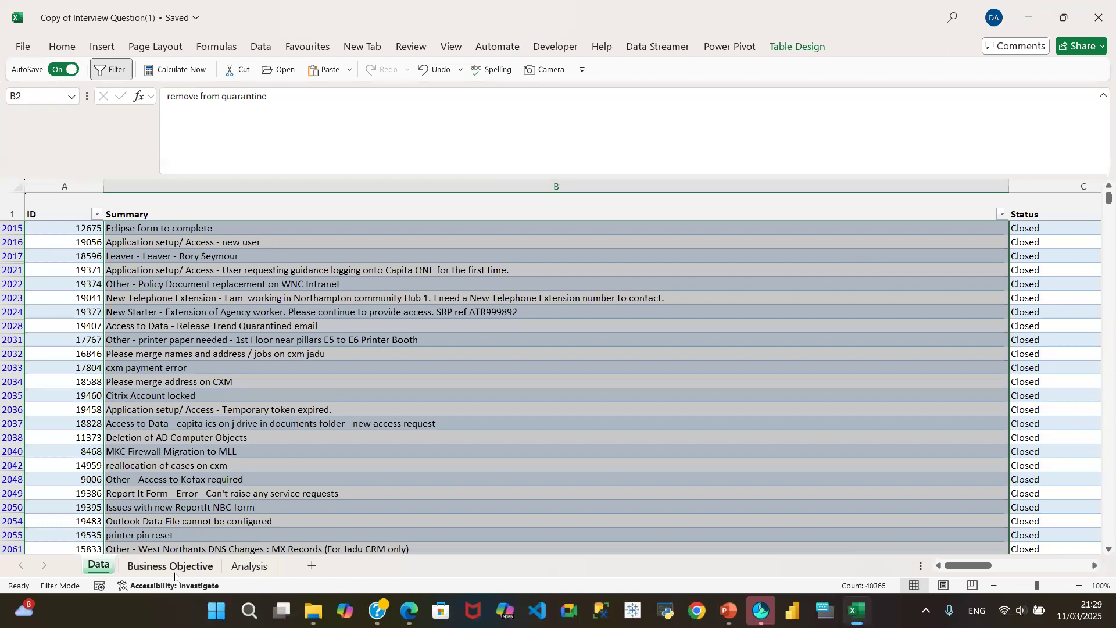
- Insert a Clustered Bar PivotChart of hours by Incident Source on the Analysis sheet and move it over the PivotTable's lower rows
{"action": "left_click", "coordinate": [250, 566]}
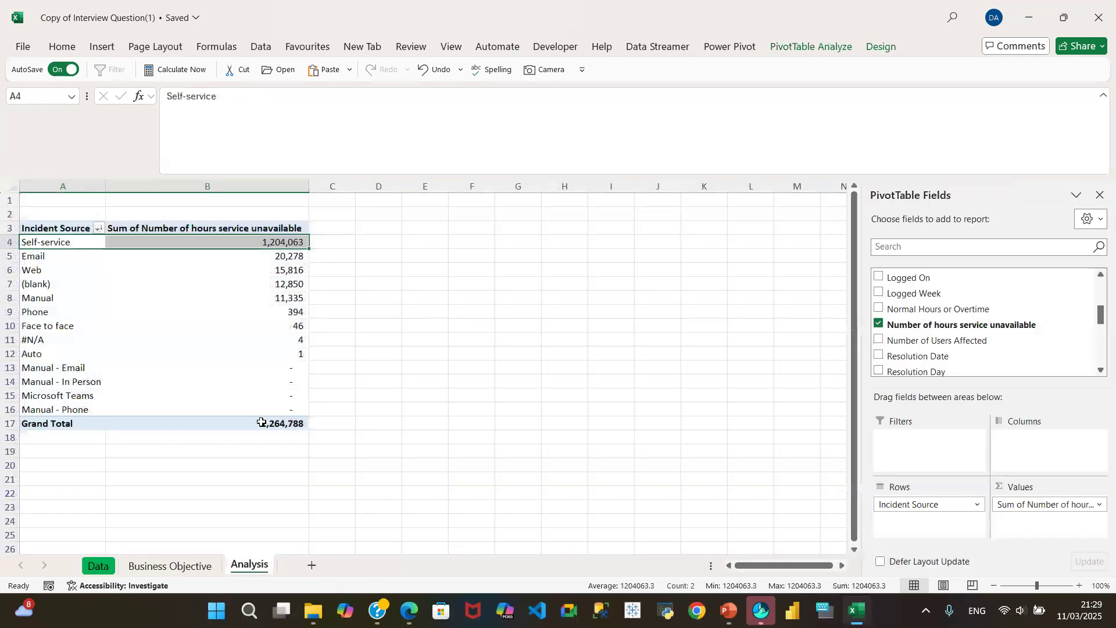
{"action": "left_click", "coordinate": [178, 285]}
{"action": "left_click", "coordinate": [102, 46]}
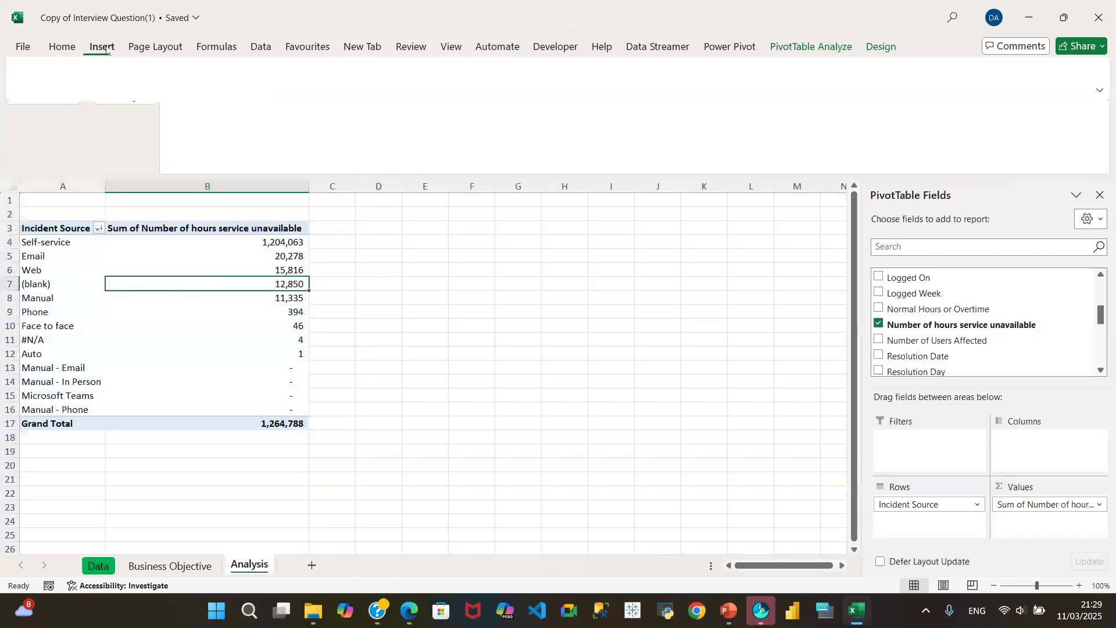
{"action": "left_click", "coordinate": [433, 112]}
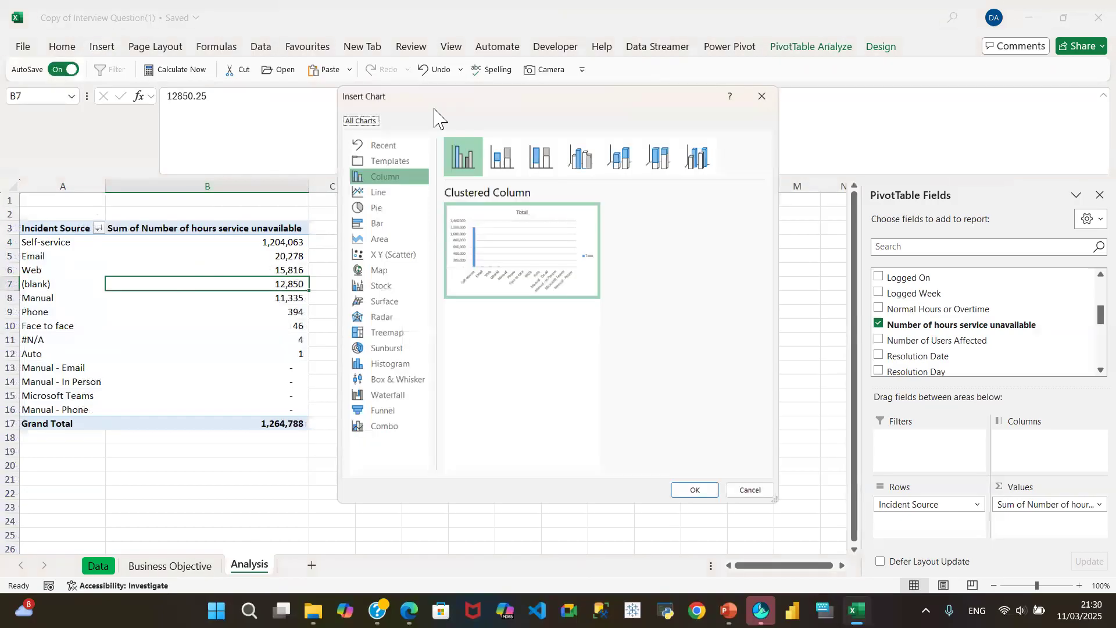
{"action": "left_click", "coordinate": [376, 221]}
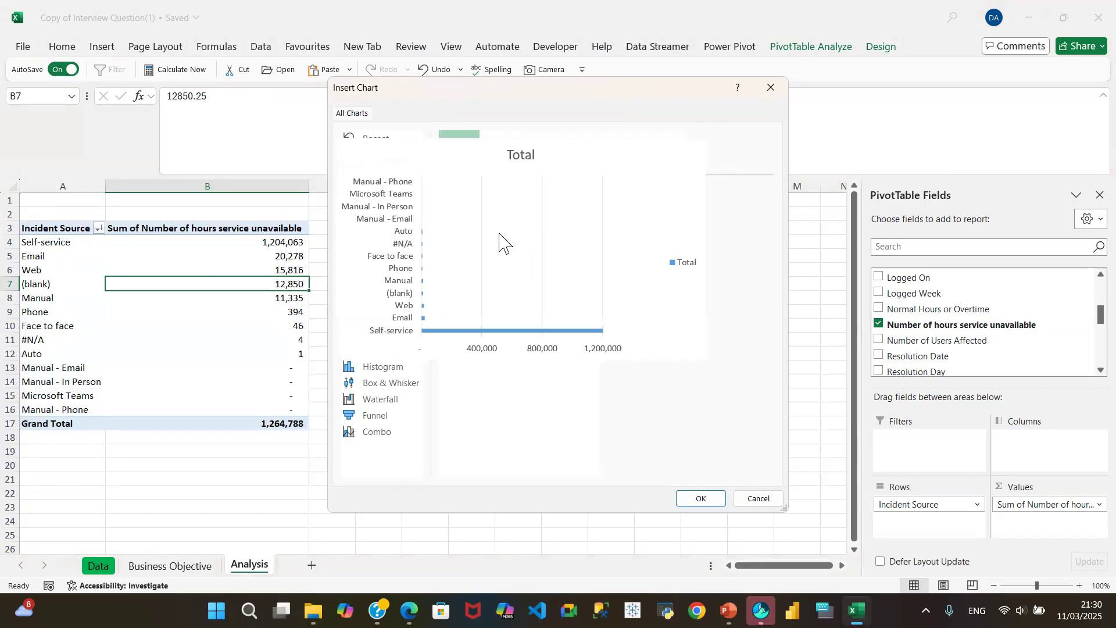
{"action": "left_click", "coordinate": [702, 499]}
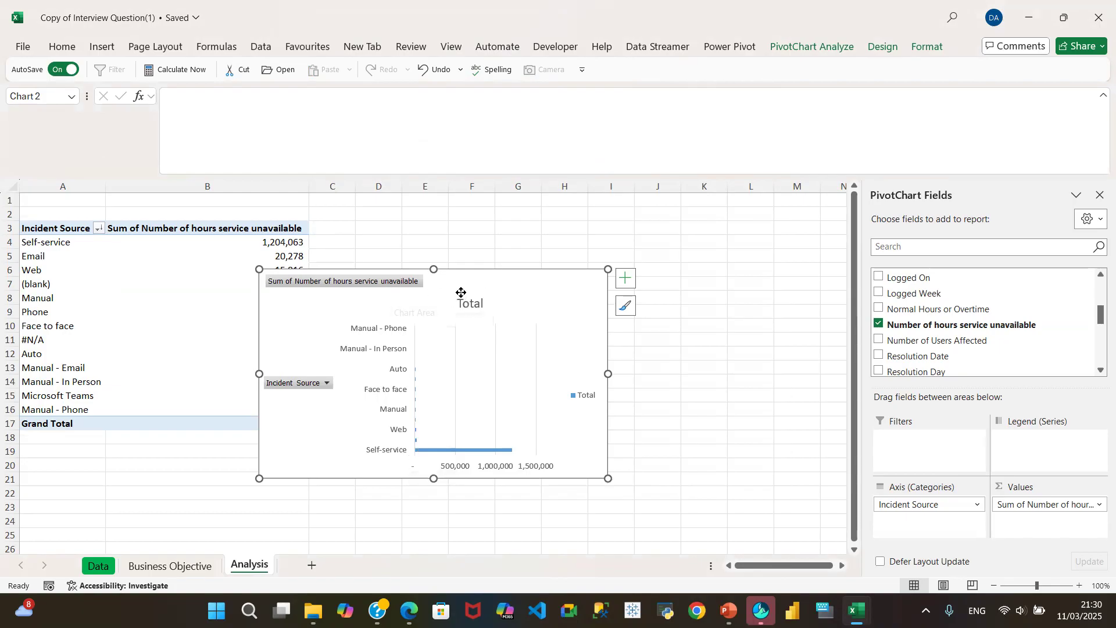
{"action": "left_click_drag", "start_coordinate": [521, 293], "coordinate": [315, 337]}
{"action": "left_click", "coordinate": [250, 228]}
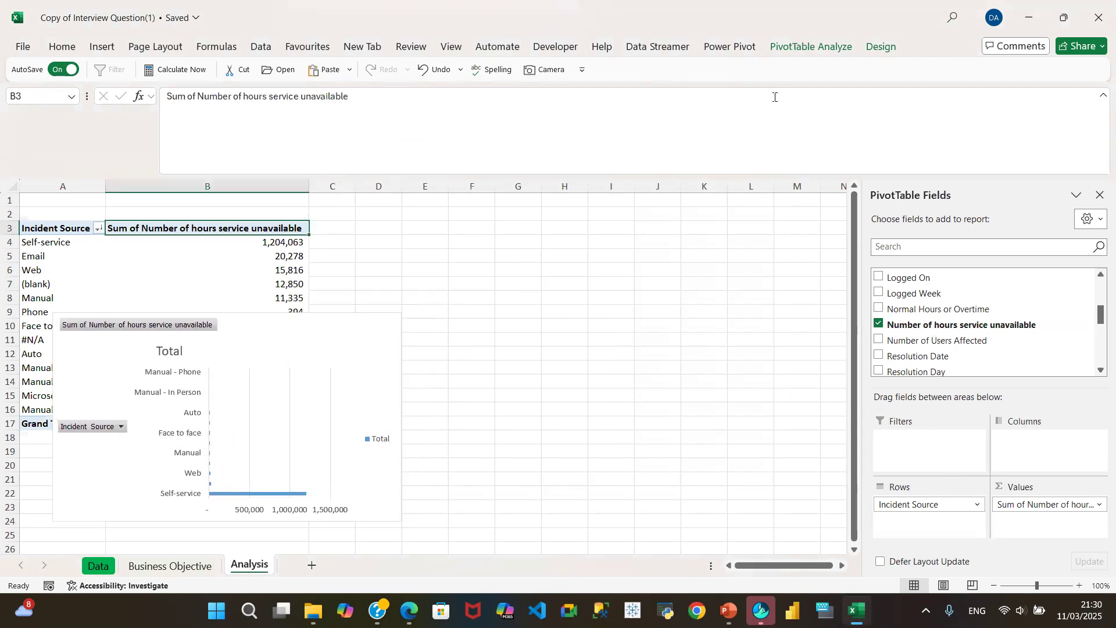
- Insert a Clustered Column PivotChart of the hours by Incident Source and place it beside the Clustered Bar chart for comparison
{"action": "left_click", "coordinate": [249, 268]}
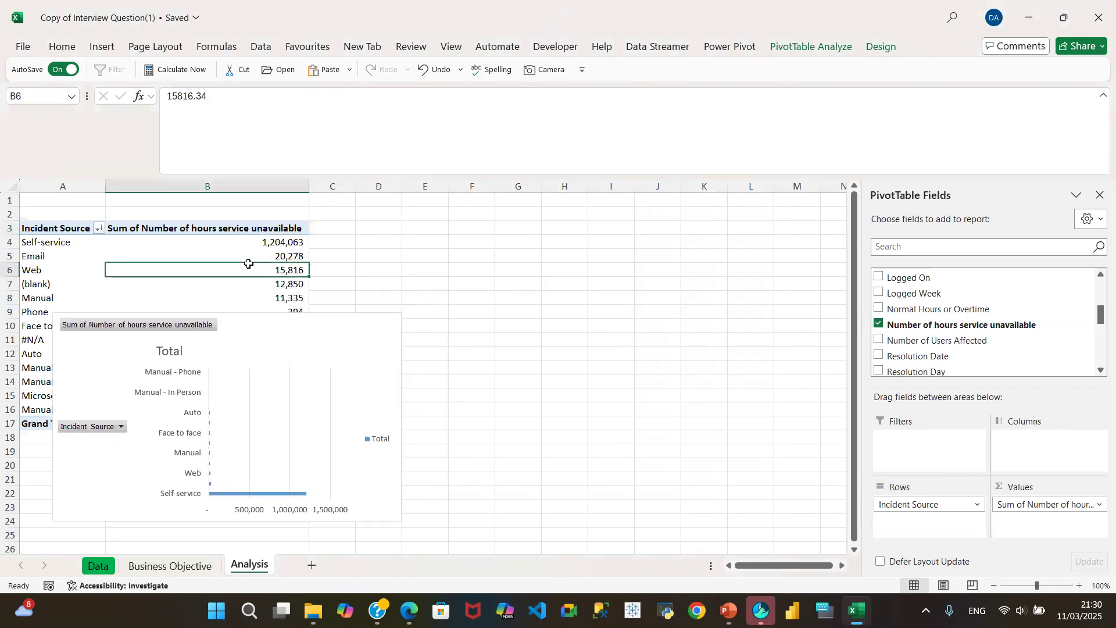
{"action": "left_click", "coordinate": [101, 48]}
{"action": "left_click", "coordinate": [447, 135]}
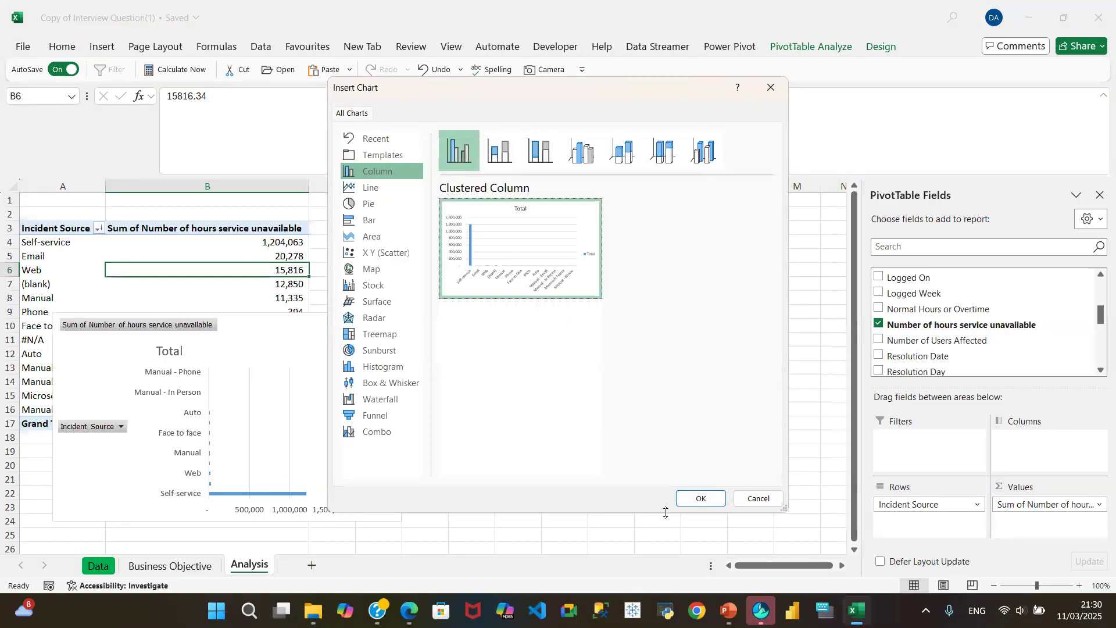
{"action": "left_click", "coordinate": [700, 498]}
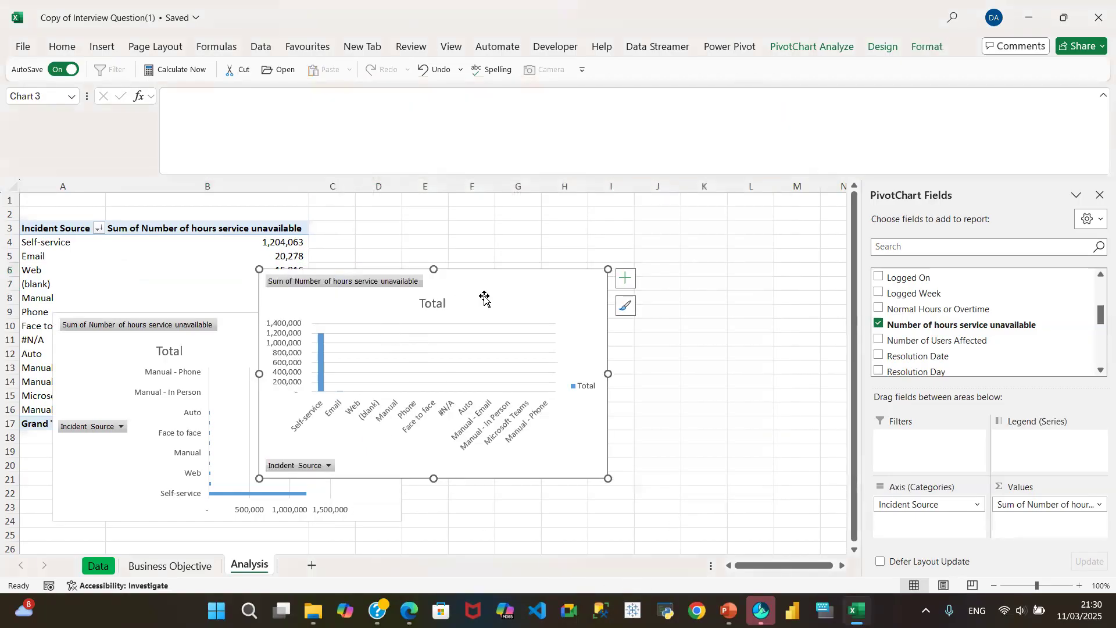
{"action": "left_click_drag", "start_coordinate": [482, 292], "coordinate": [695, 137]}
{"action": "left_click_drag", "start_coordinate": [449, 285], "coordinate": [635, 244]}
{"action": "mouse_move", "coordinate": [261, 334]}
{"action": "left_mouse_down"}
{"action": "mouse_move", "coordinate": [278, 256]}
{"action": "mouse_move", "coordinate": [259, 222]}
{"action": "mouse_move", "coordinate": [231, 239]}
{"action": "left_mouse_up"}
{"action": "left_click_drag", "start_coordinate": [198, 416], "coordinate": [198, 428]}
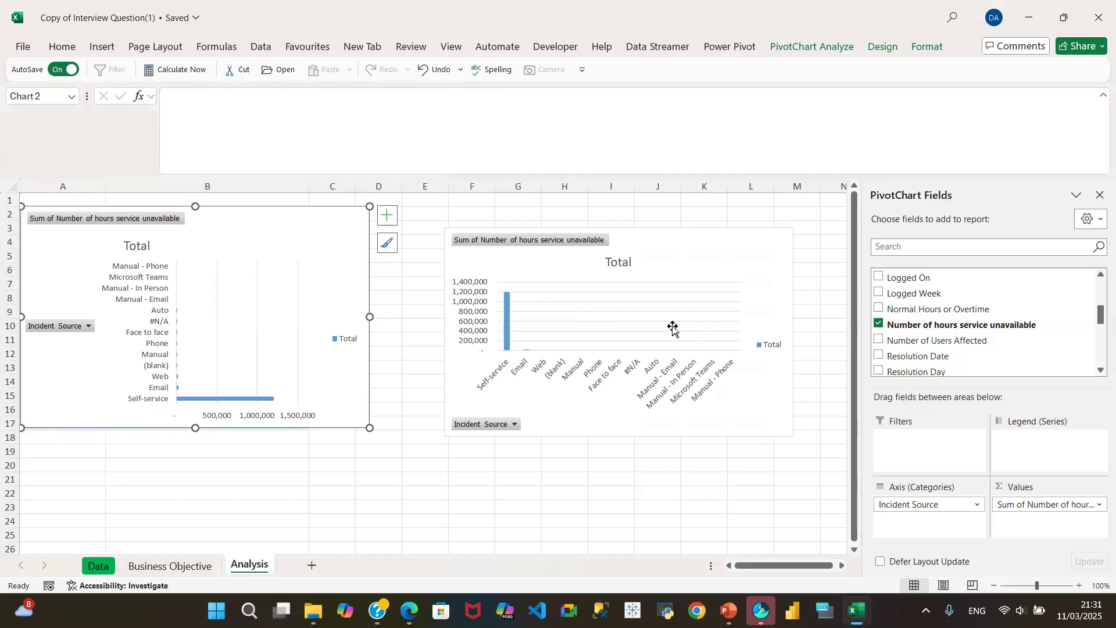
- Delete the Clustered Column and Clustered Bar PivotCharts from the Analysis sheet
{"action": "left_click", "coordinate": [645, 244]}
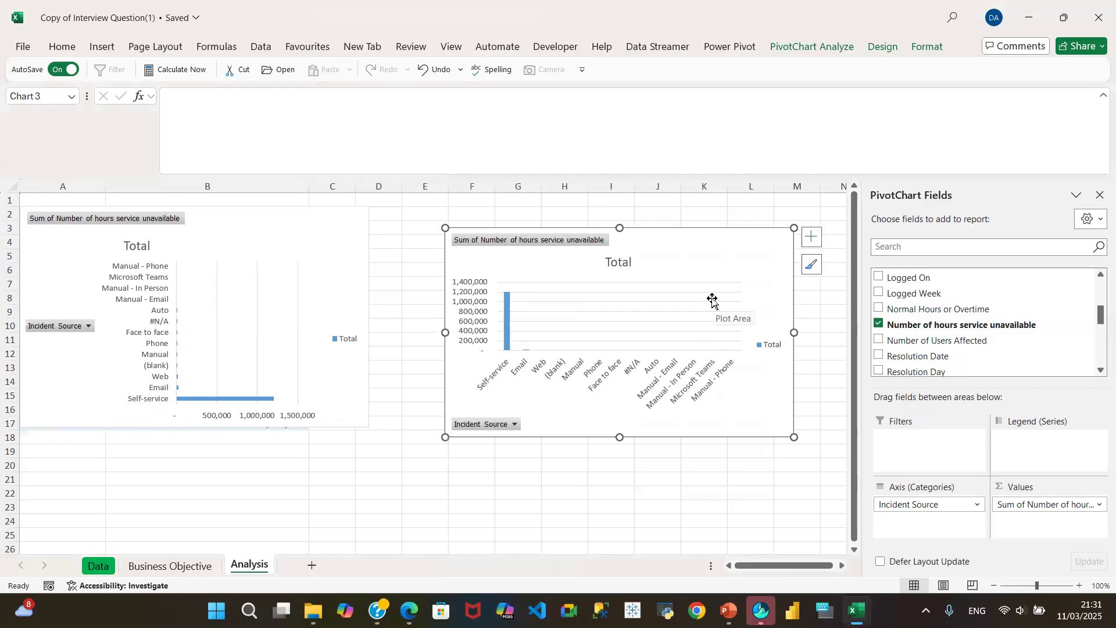
{"action": "key", "text": "Delete"}
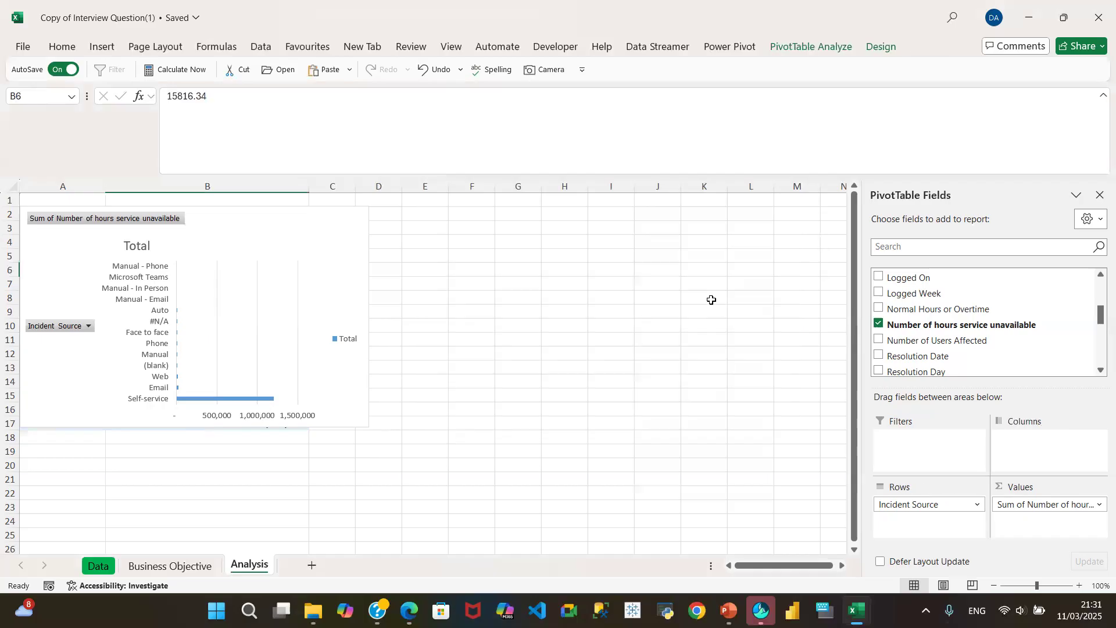
{"action": "left_click", "coordinate": [285, 232]}
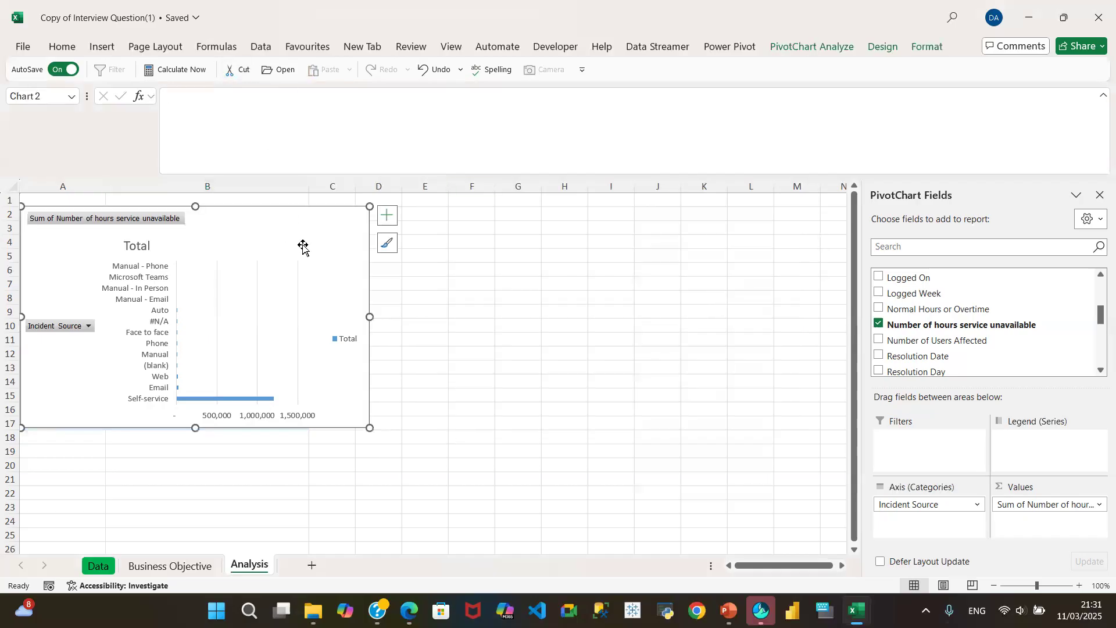
{"action": "key", "text": "Delete"}
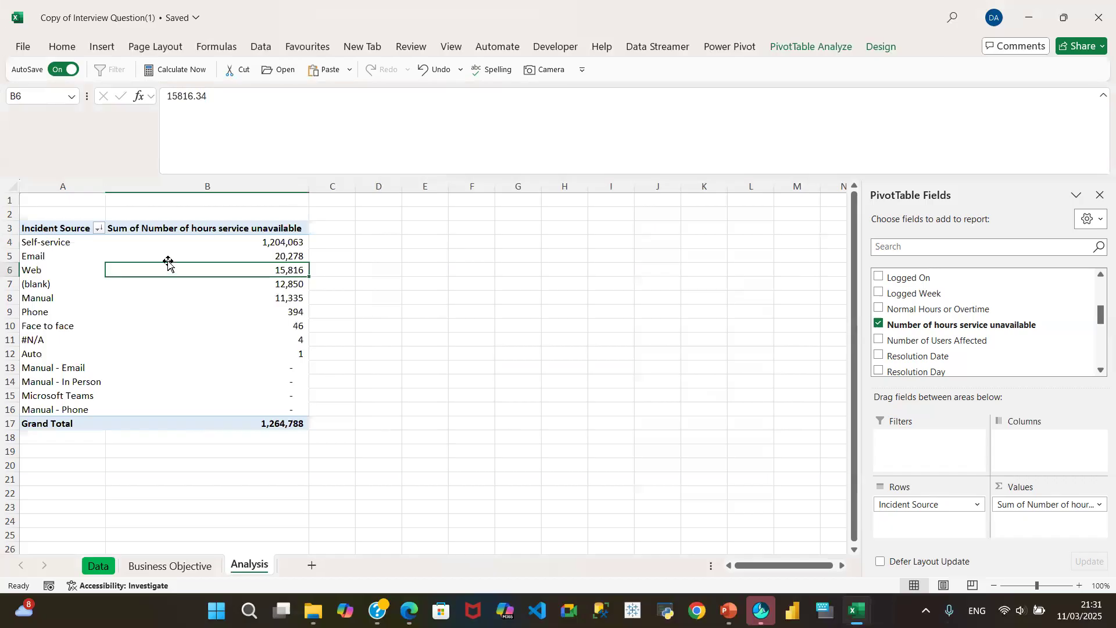
- Examine the Self-service total, the Business Objective sheet and the PivotTable range A3:B16 on the Analysis sheet
{"action": "mouse_move", "coordinate": [198, 248]}
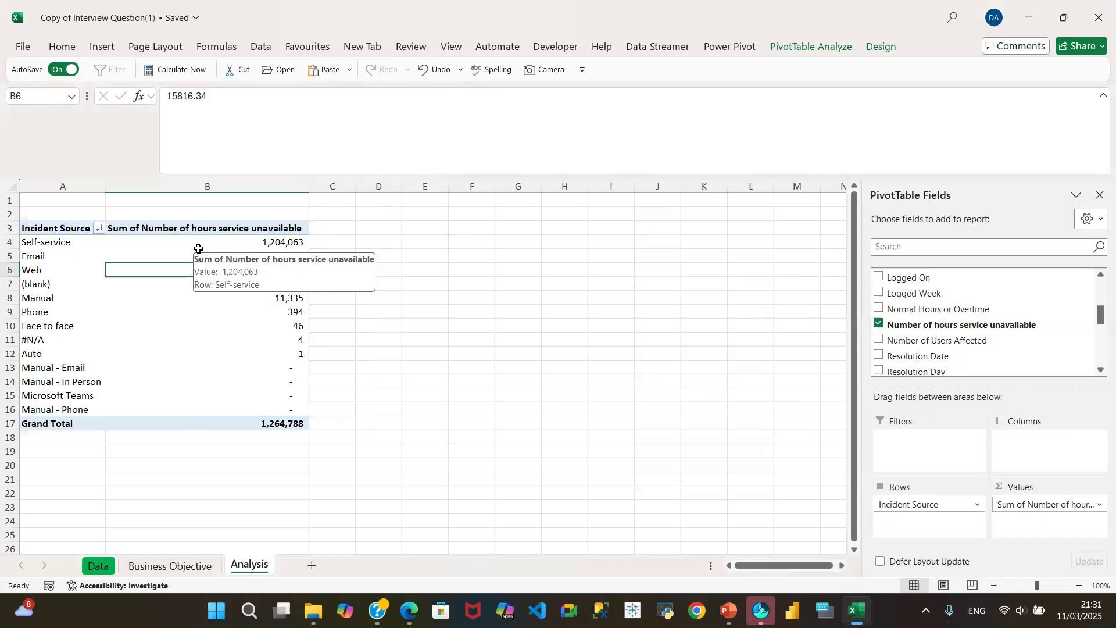
{"action": "left_click", "coordinate": [164, 248]}
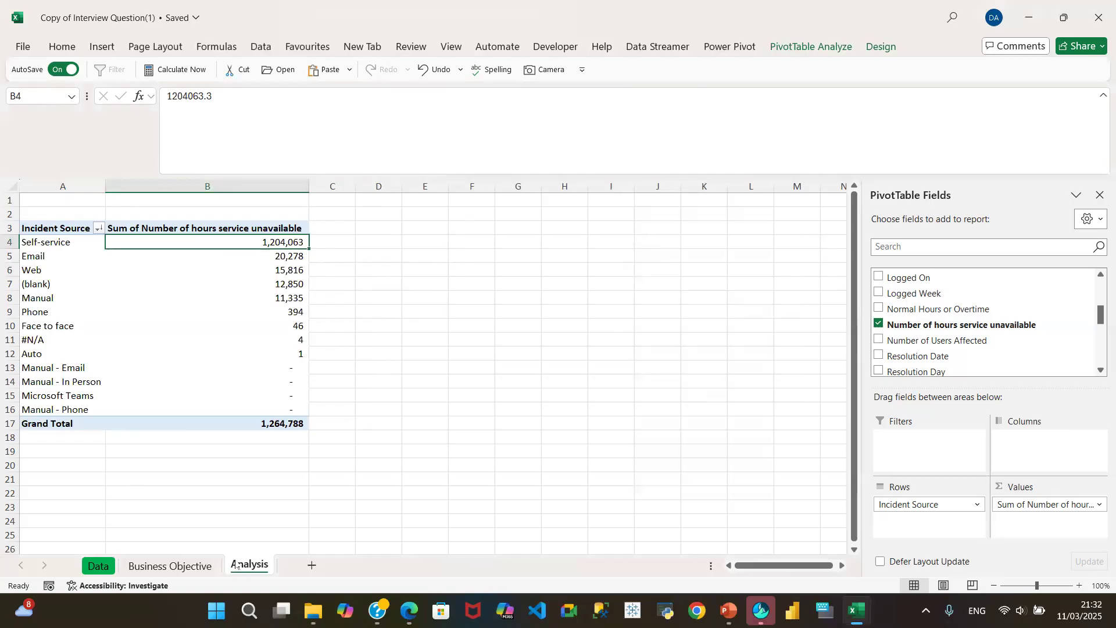
{"action": "left_click", "coordinate": [179, 565]}
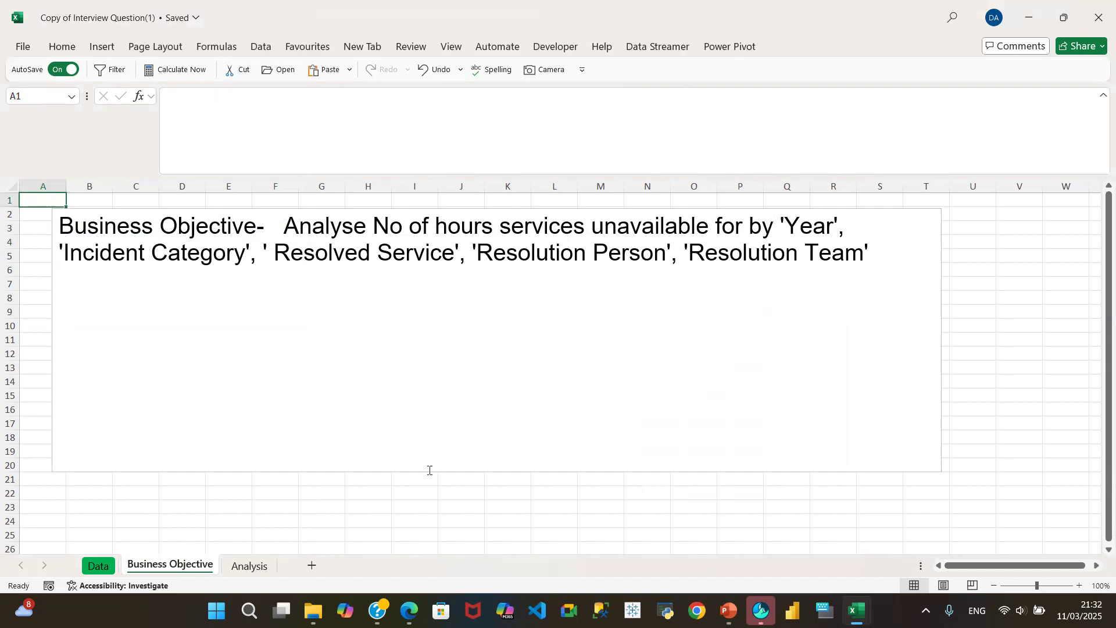
{"action": "left_click", "coordinate": [250, 566]}
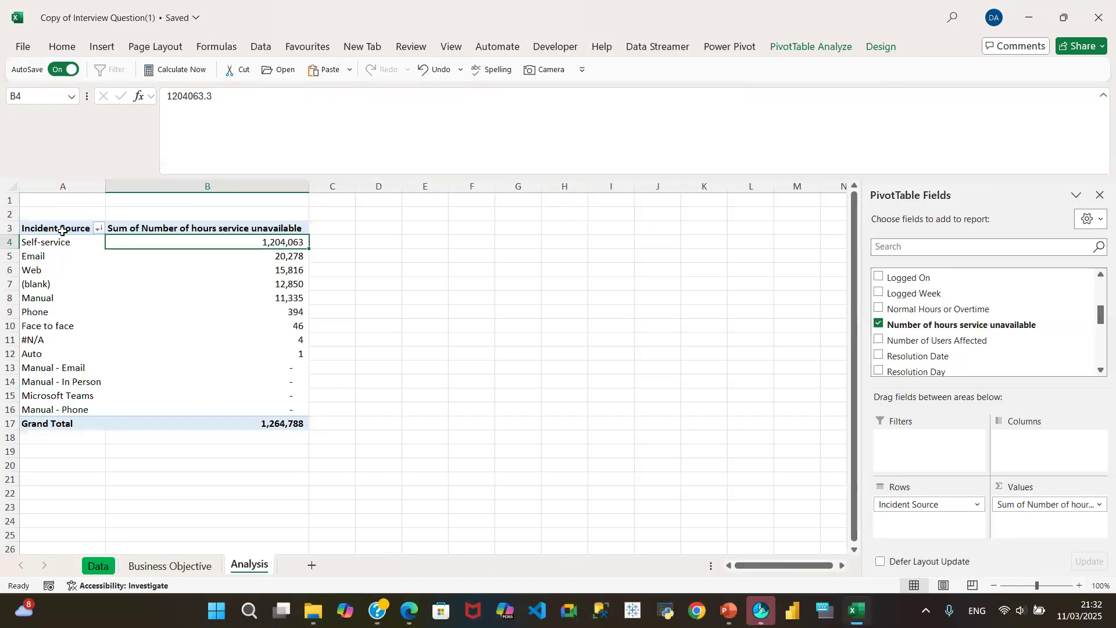
{"action": "left_click_drag", "start_coordinate": [62, 231], "coordinate": [184, 408]}
{"action": "mouse_move", "coordinate": [264, 337]}
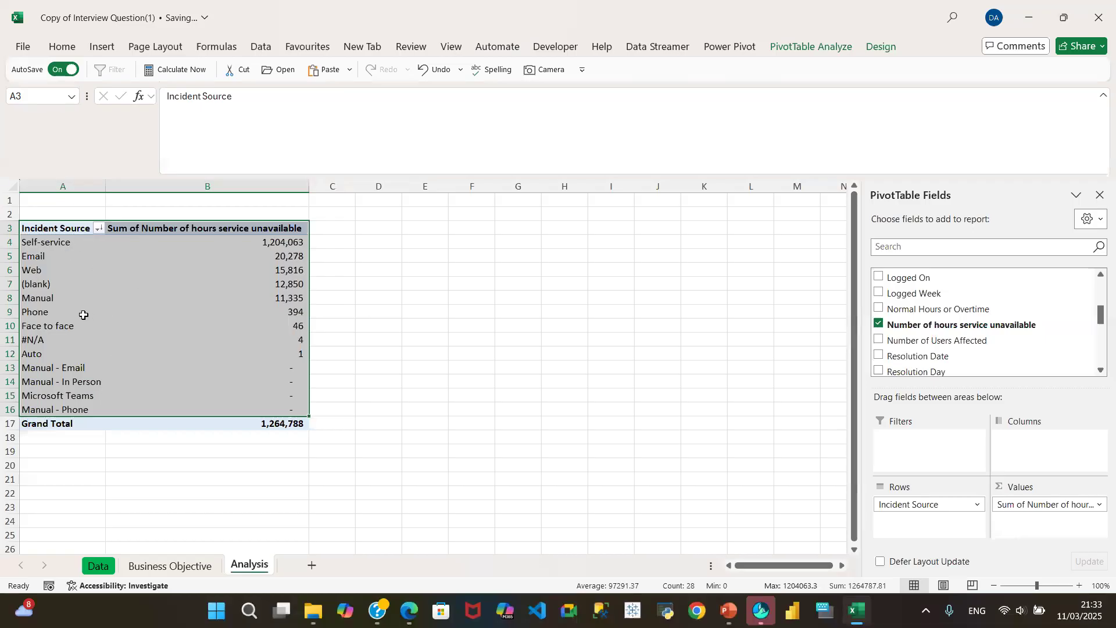
{"action": "mouse_move", "coordinate": [137, 273]}
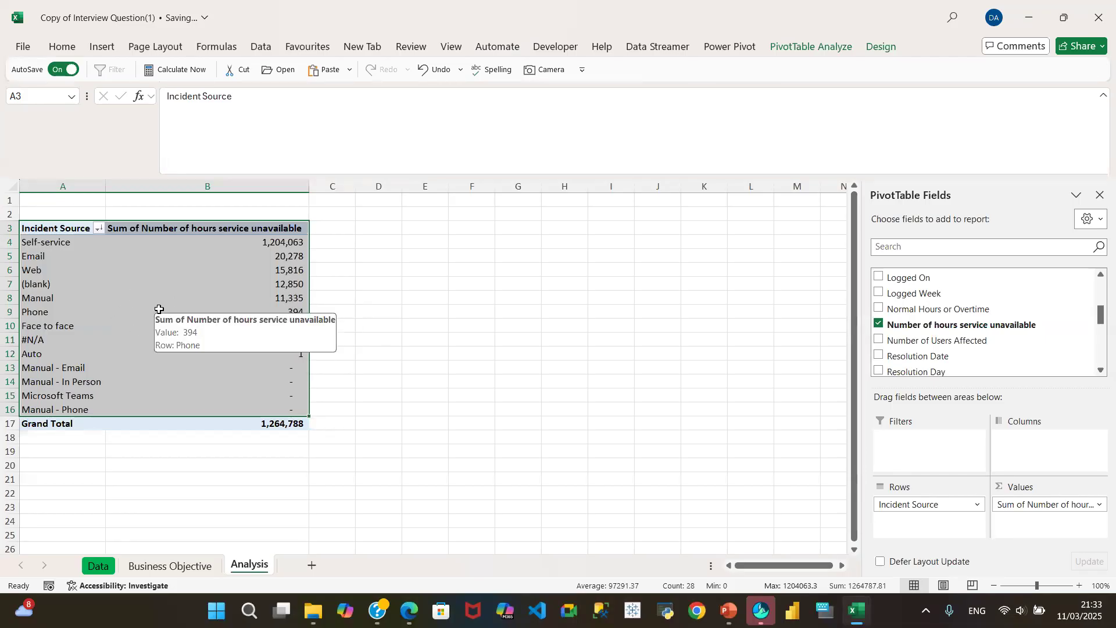
- Compare the wording on the Business Objective sheet with the Incident Source PivotTable on the Analysis sheet
{"action": "left_click", "coordinate": [170, 565]}
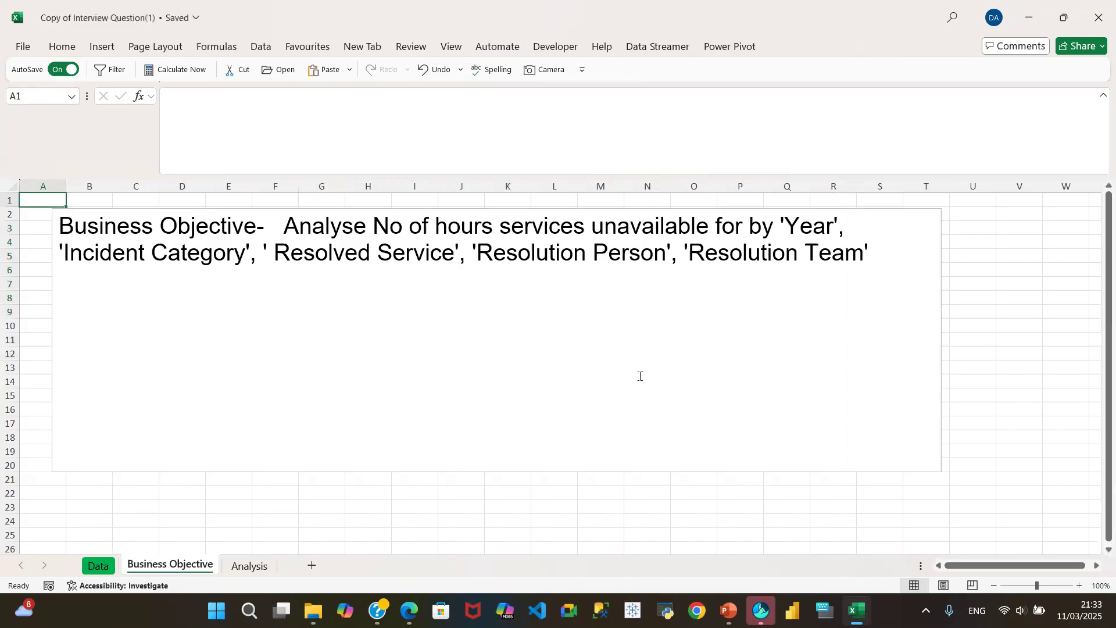
{"action": "left_click", "coordinate": [251, 567]}
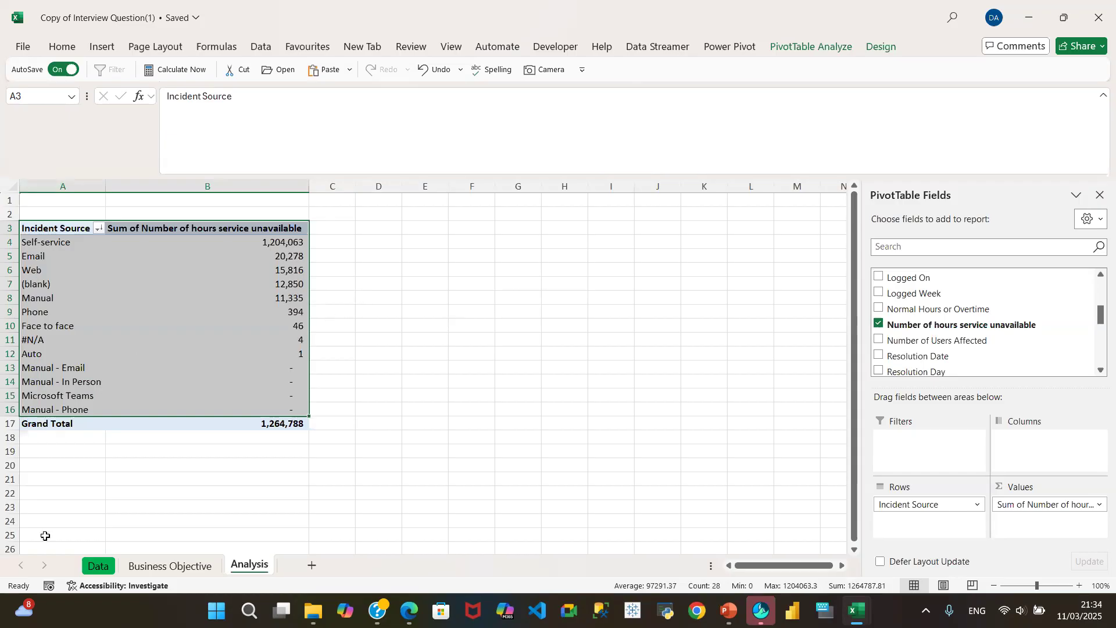
{"action": "left_click", "coordinate": [147, 570]}
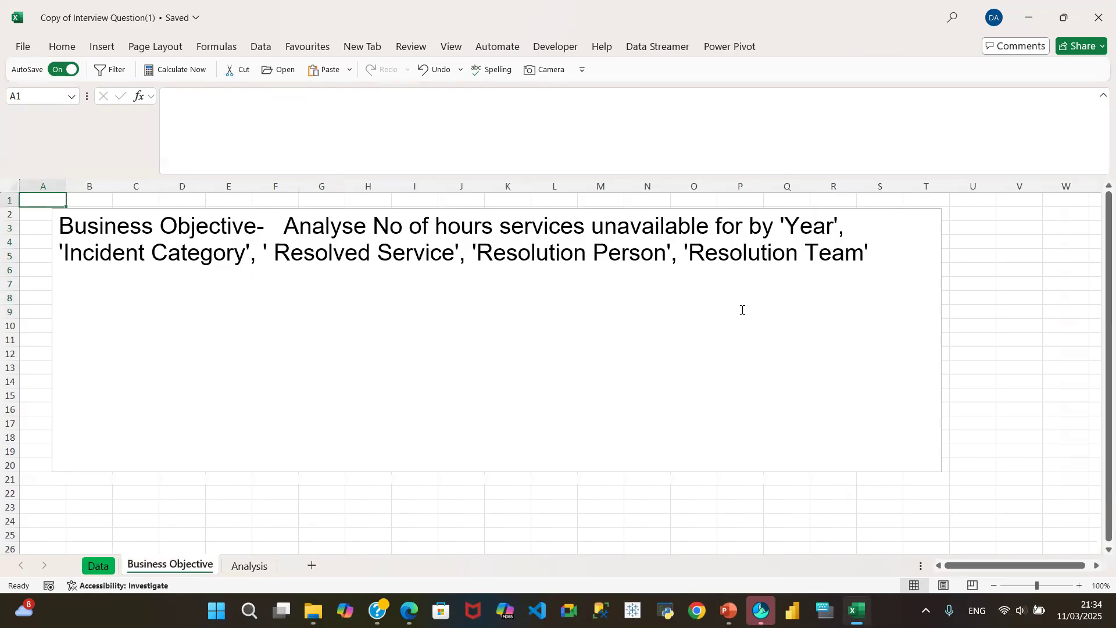
{"action": "left_click", "coordinate": [249, 566]}
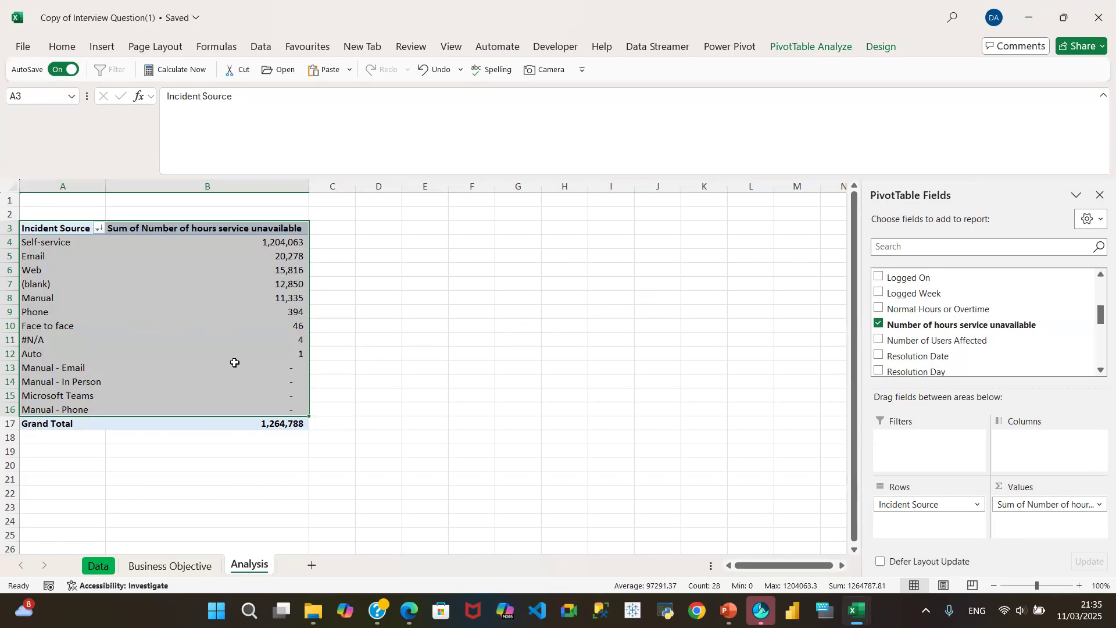
{"action": "left_click", "coordinate": [414, 341]}
{"action": "left_click", "coordinate": [69, 256]}
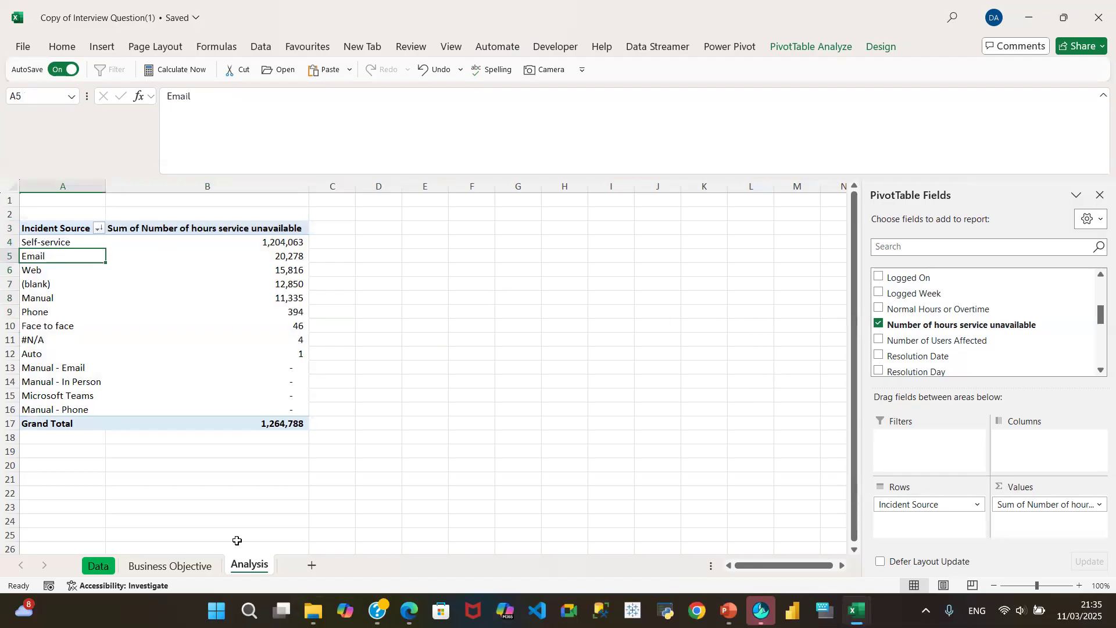
{"action": "left_click", "coordinate": [173, 566]}
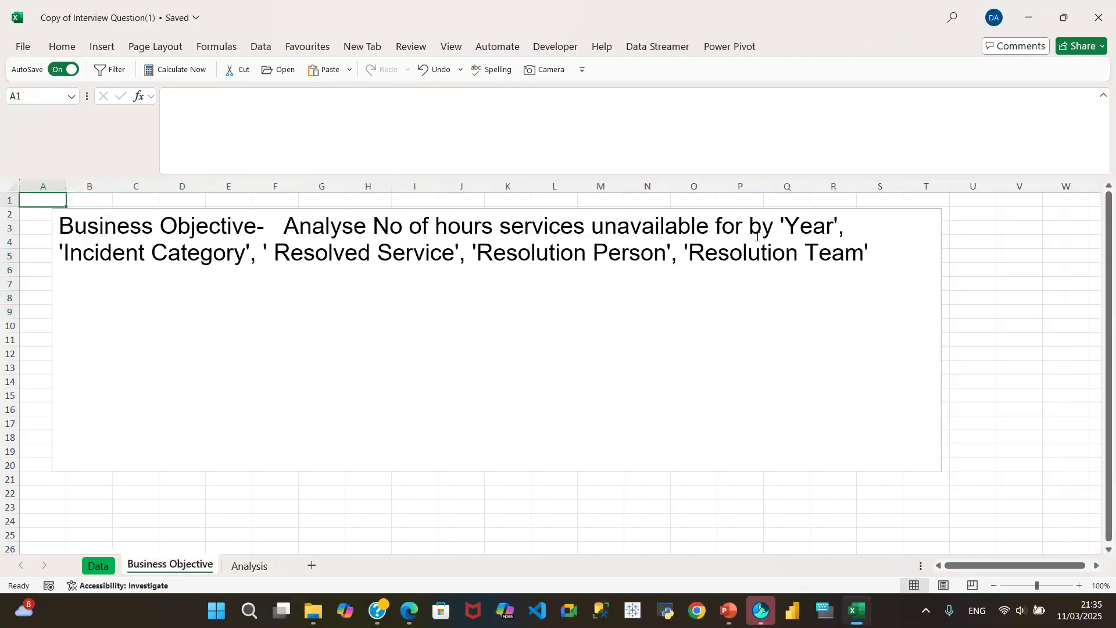
{"action": "left_click", "coordinate": [242, 565]}
- Merge and center cells A2:B2 above the PivotTable on the Analysis sheet
{"action": "left_click", "coordinate": [63, 215]}
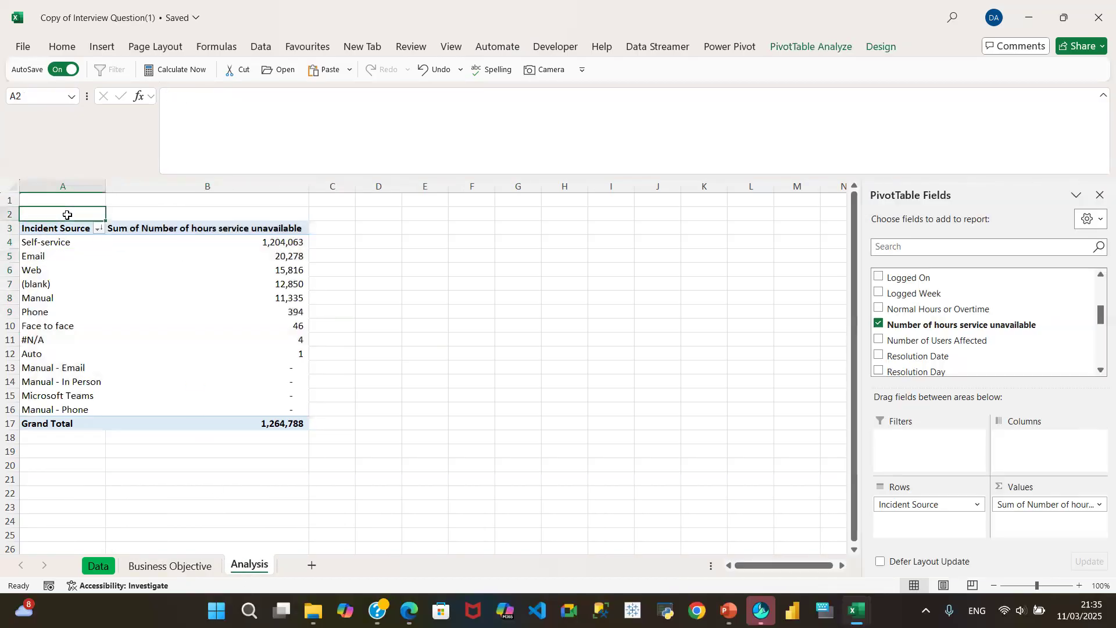
{"action": "left_click_drag", "start_coordinate": [81, 213], "coordinate": [166, 208]}
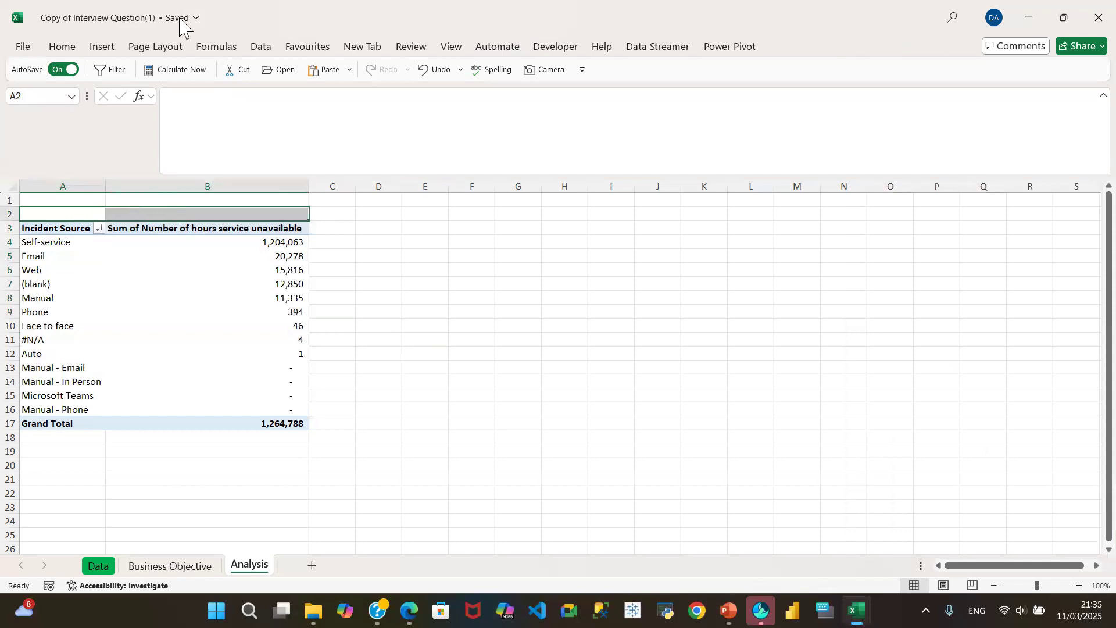
{"action": "left_click", "coordinate": [61, 47]}
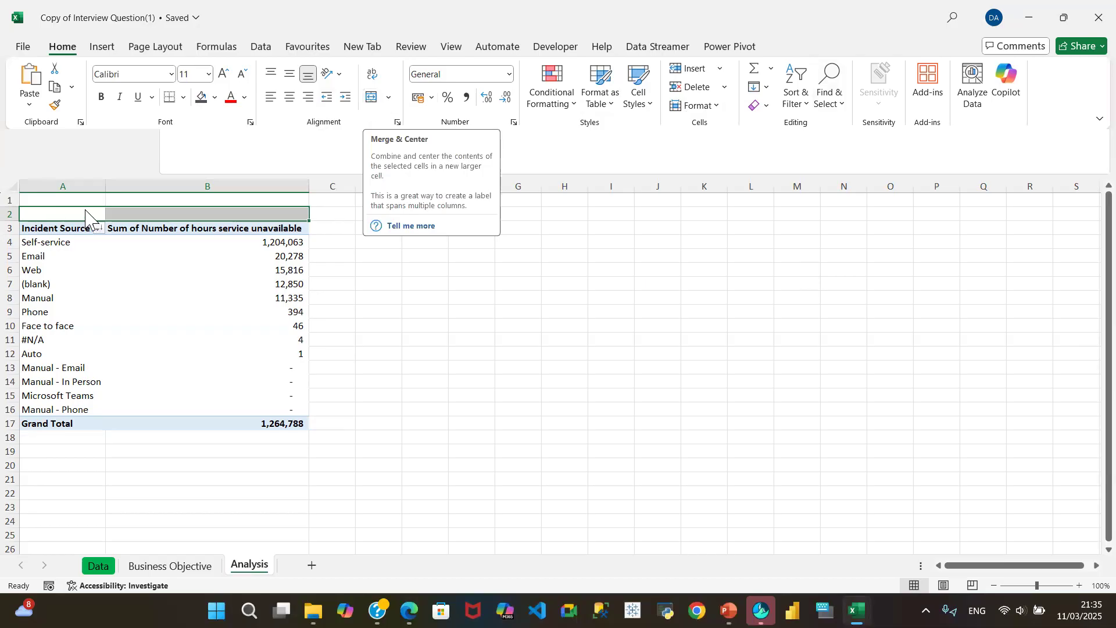
{"action": "left_click", "coordinate": [396, 253]}
{"action": "left_click_drag", "start_coordinate": [76, 212], "coordinate": [133, 215]}
{"action": "left_click", "coordinate": [74, 211]}
{"action": "left_click", "coordinate": [152, 215]}
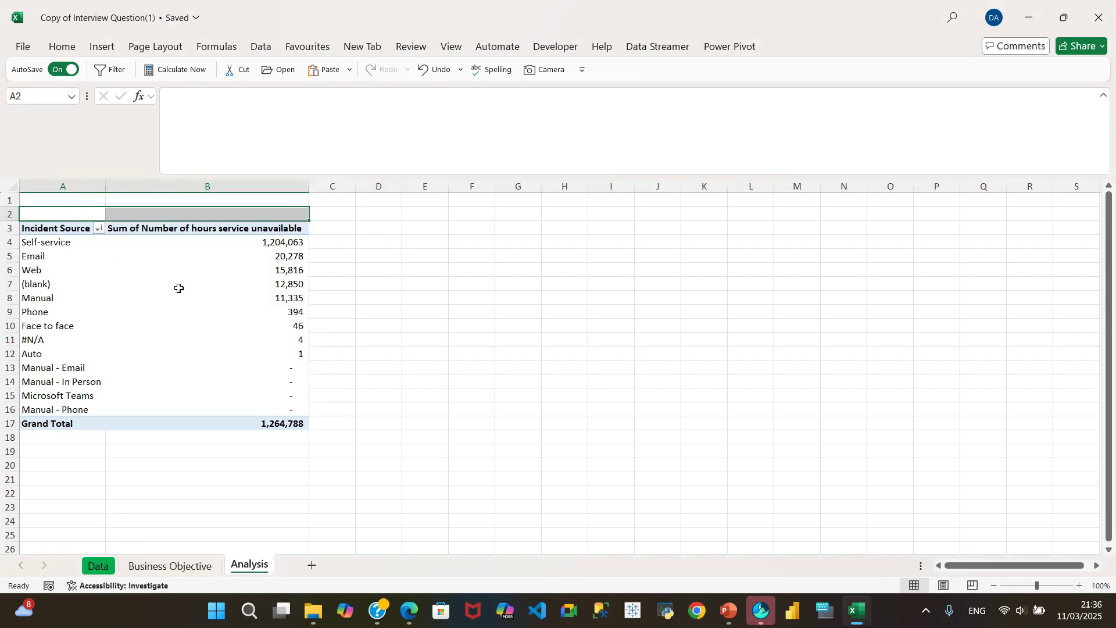
{"action": "left_click", "coordinate": [79, 211]}
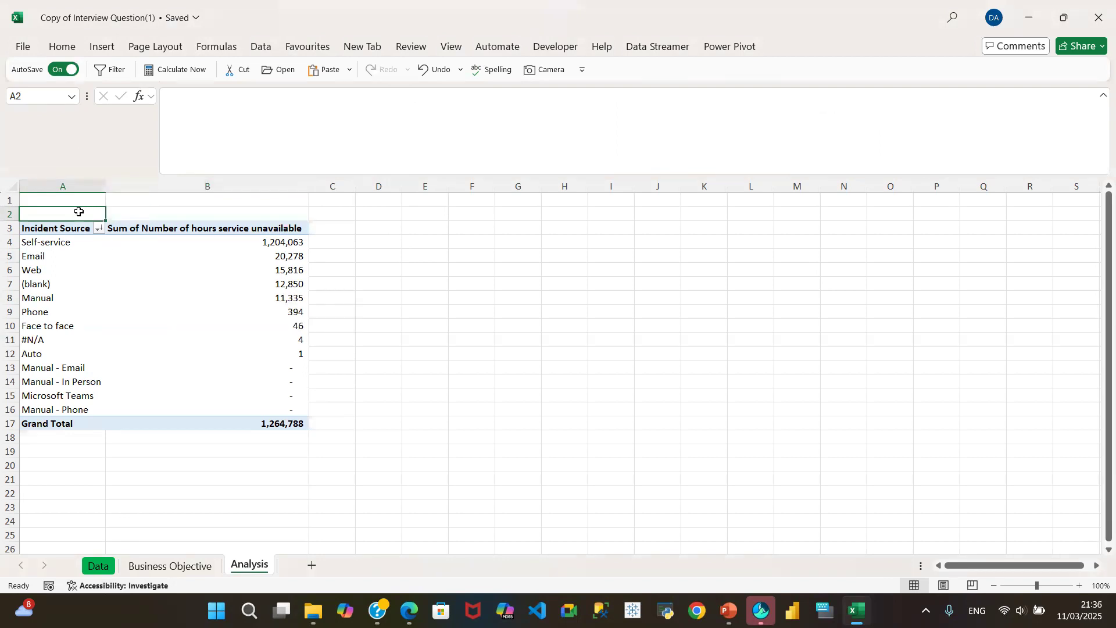
{"action": "left_click_drag", "start_coordinate": [76, 214], "coordinate": [146, 219]}
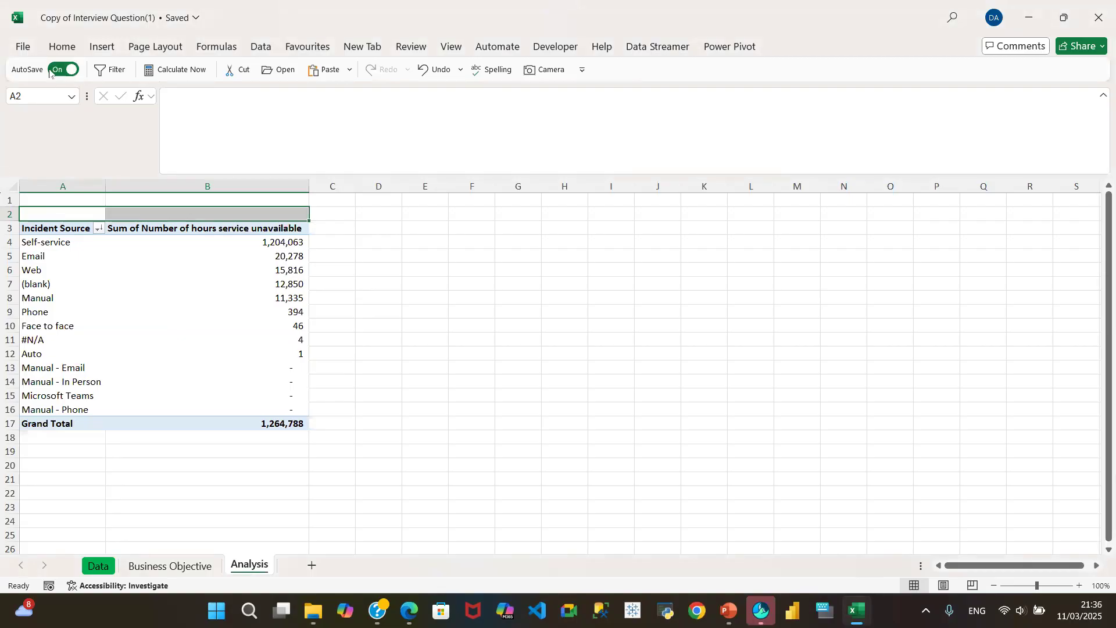
{"action": "left_click", "coordinate": [62, 46]}
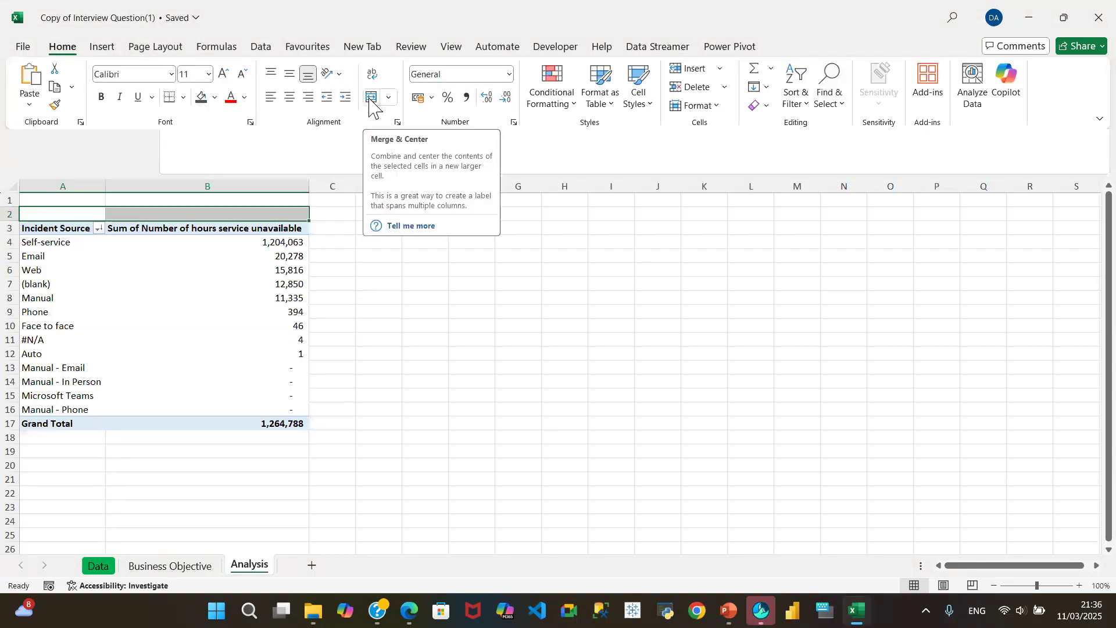
{"action": "left_click", "coordinate": [372, 100]}
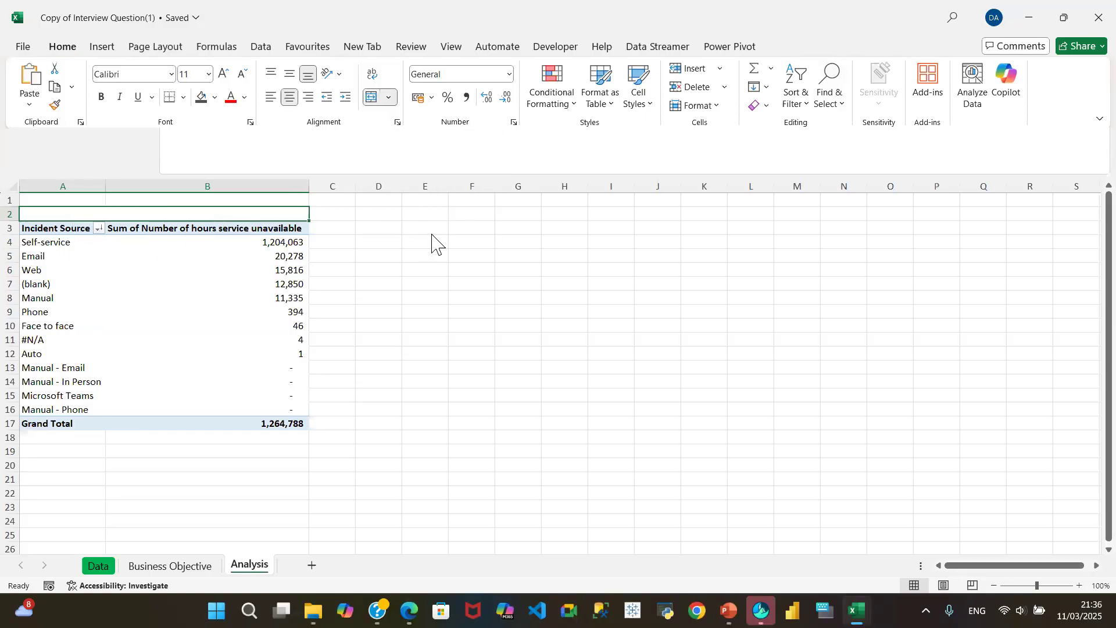
{"action": "left_click", "coordinate": [181, 213]}
{"action": "left_click", "coordinate": [378, 269]}
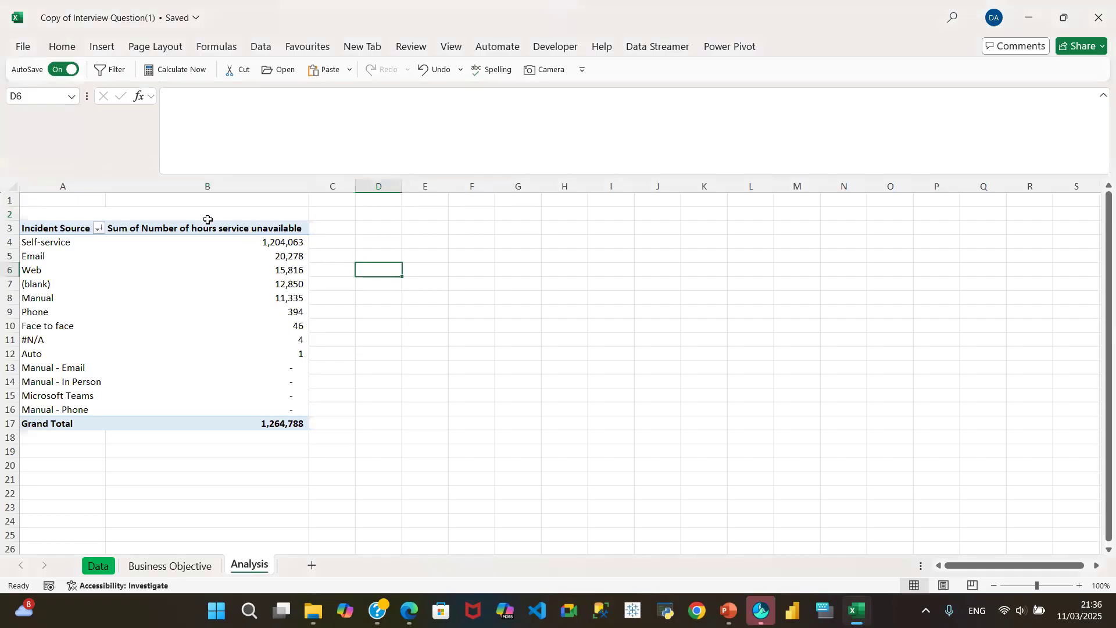
- Enter the heading "No of Hours Service Unavailable for by Incident Source" in merged cell A2 above the PivotTable
{"action": "left_click", "coordinate": [93, 212]}
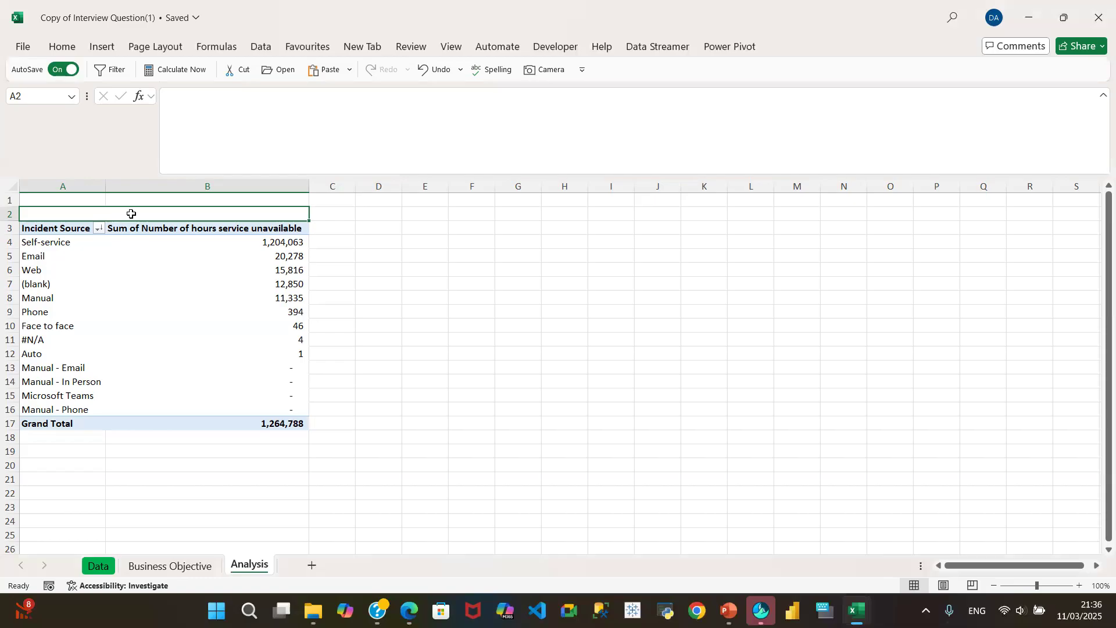
{"action": "type", "text": "N"}
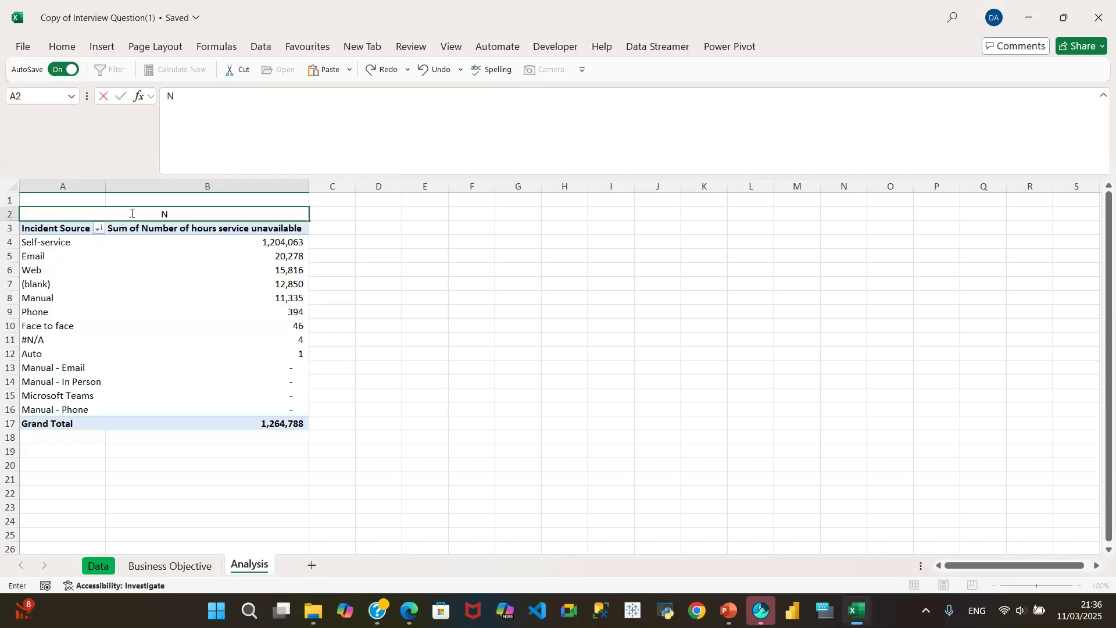
{"action": "type", "text": "o of Hours Service"}
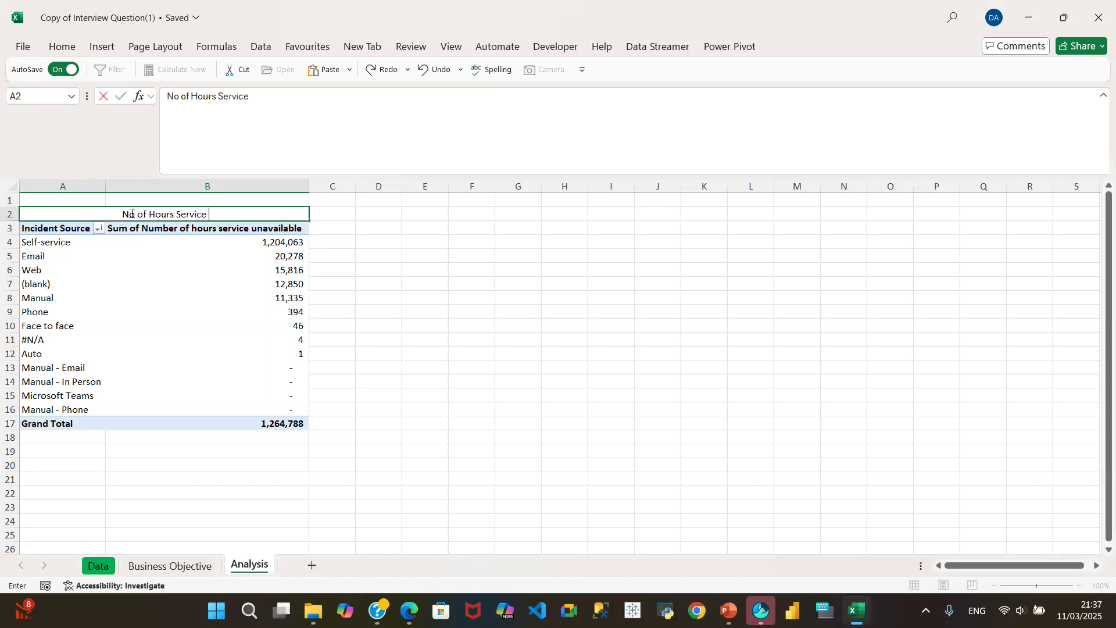
{"action": "type", "text": " Unava"}
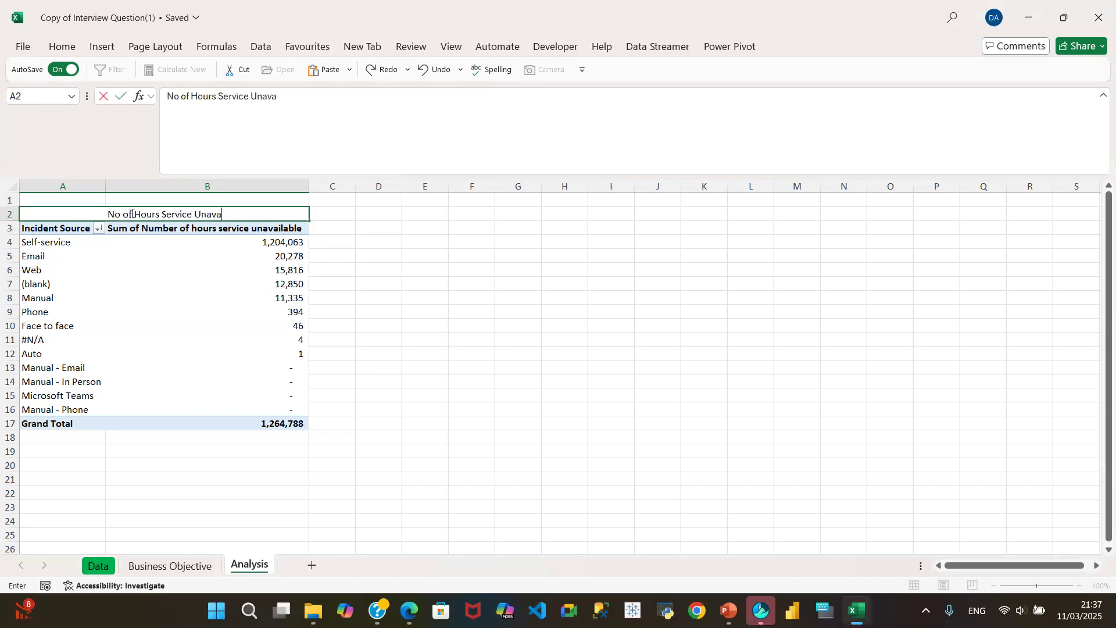
{"action": "type", "text": "ilable "}
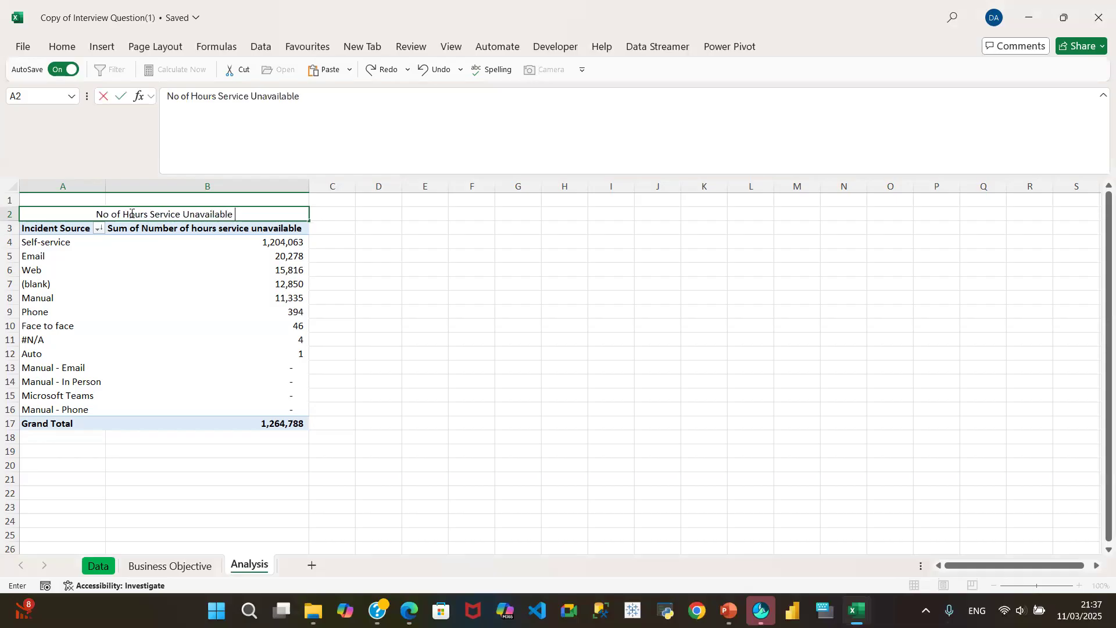
{"action": "type", "text": "for b"}
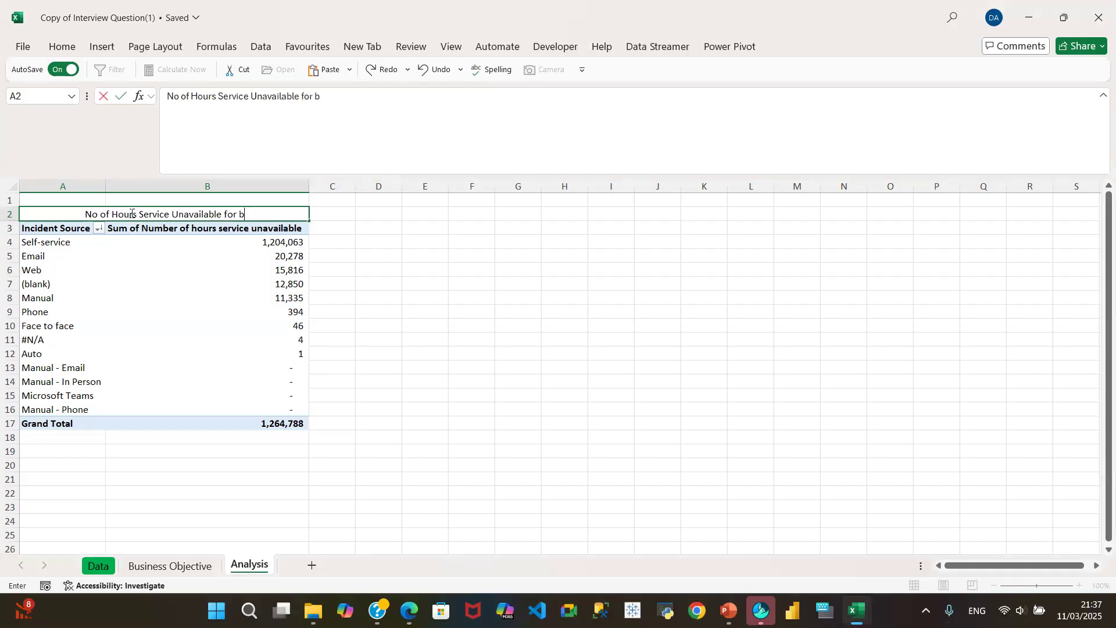
{"action": "type", "text": "y Incident Source"}
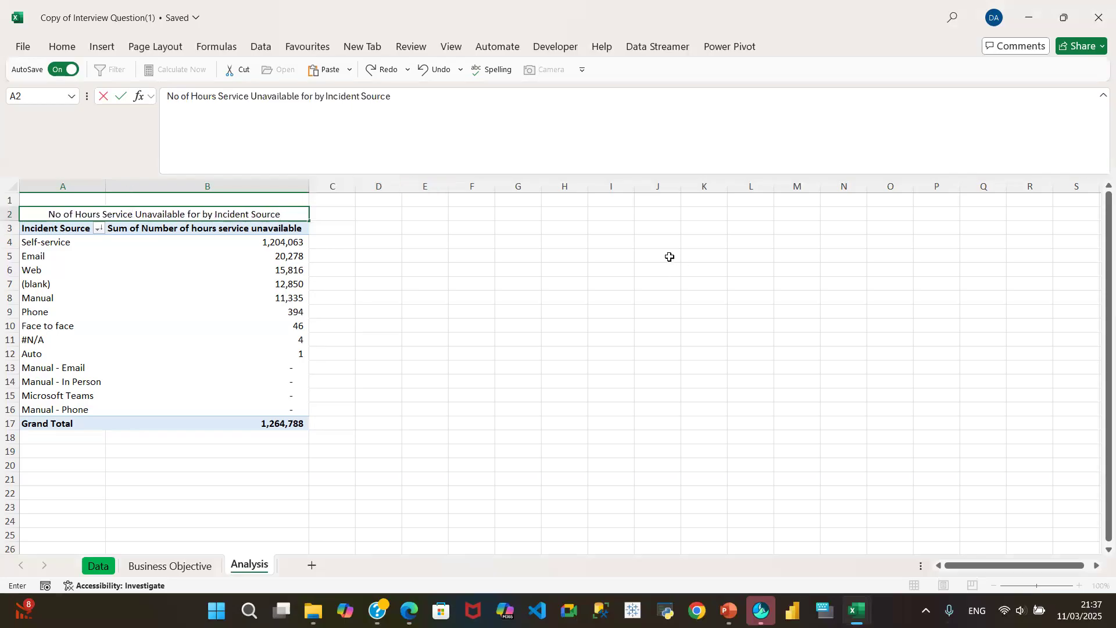
{"action": "left_click_drag", "start_coordinate": [366, 225], "coordinate": [332, 228]}
- Format the heading in A2 as bold, dark blue text at font size 12
{"action": "left_click", "coordinate": [251, 214]}
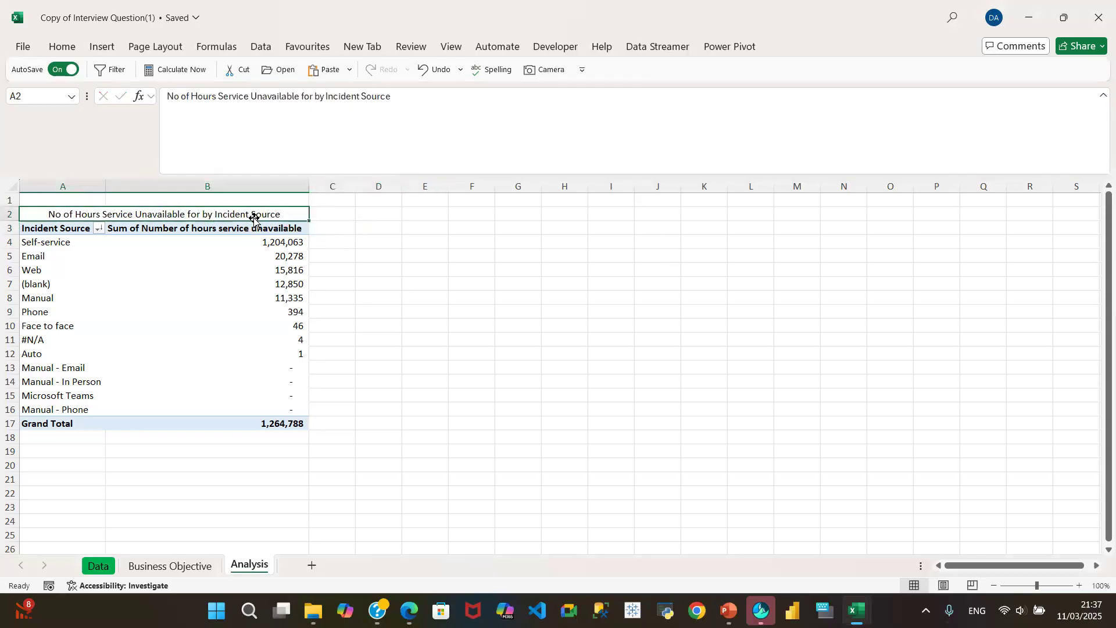
{"action": "left_click", "coordinate": [60, 46]}
{"action": "left_click", "coordinate": [101, 97]}
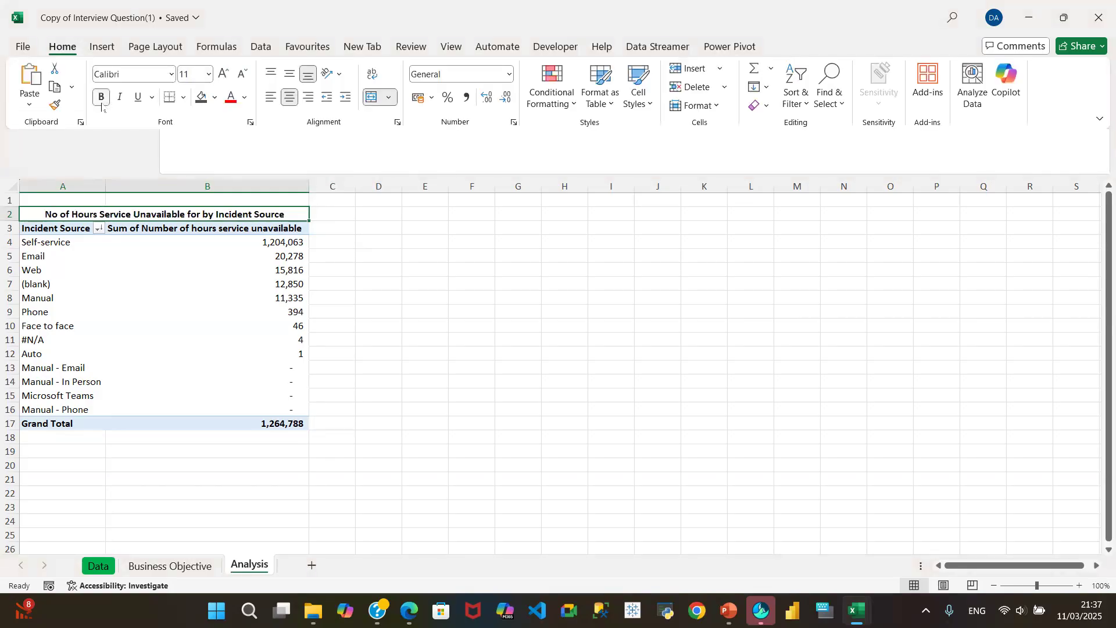
{"action": "left_click", "coordinate": [243, 97]}
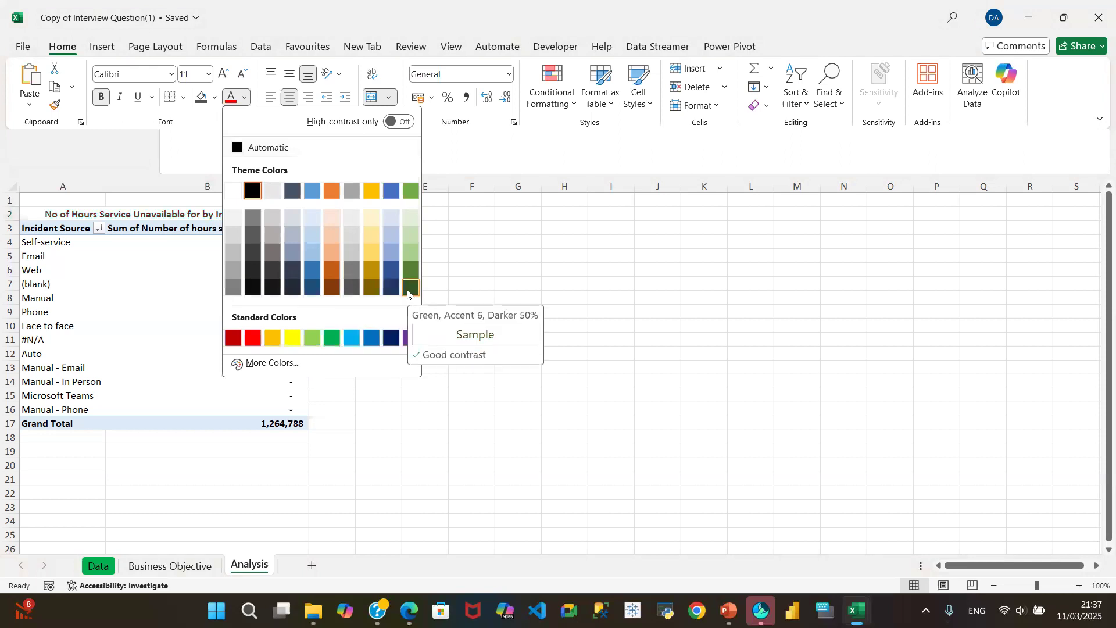
{"action": "left_click", "coordinate": [393, 338]}
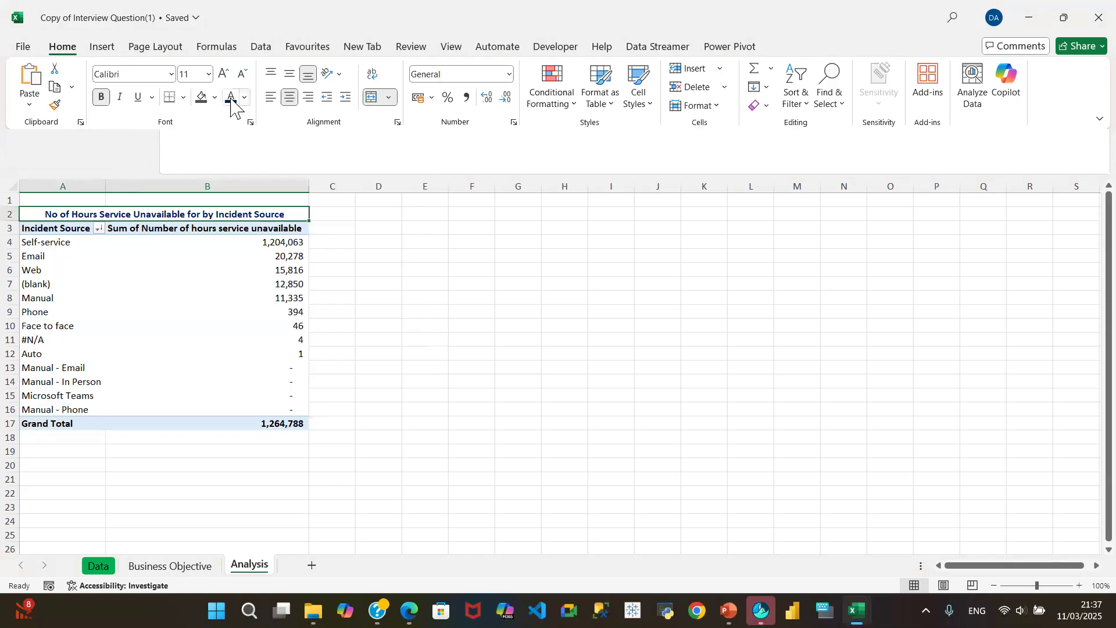
{"action": "left_click", "coordinate": [209, 74]}
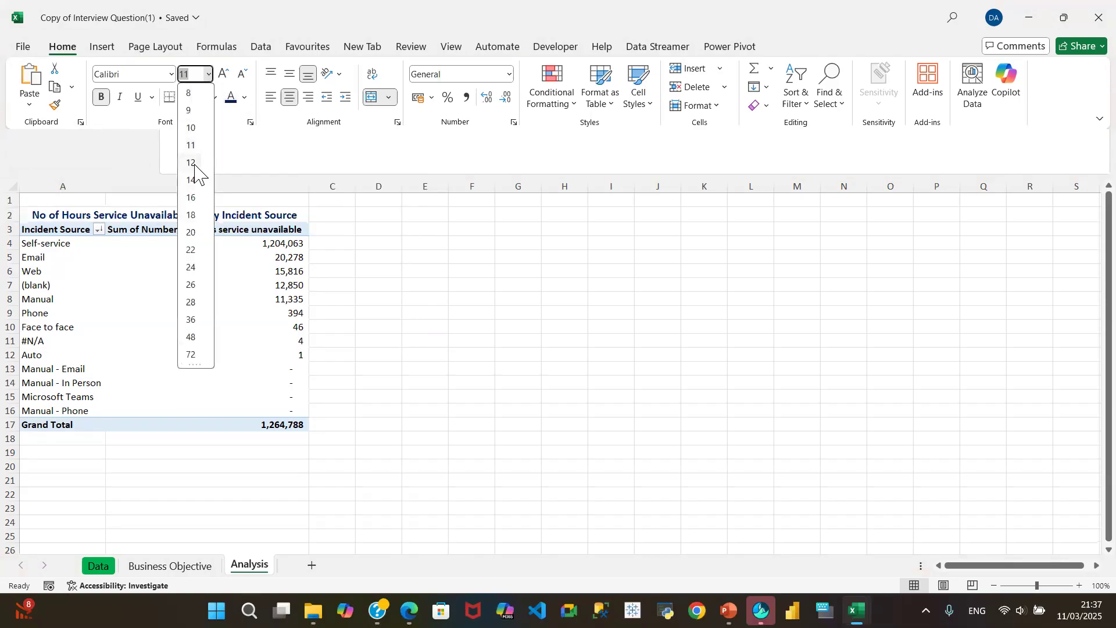
{"action": "left_click", "coordinate": [192, 163]}
{"action": "key", "text": "ctrl+F1"}
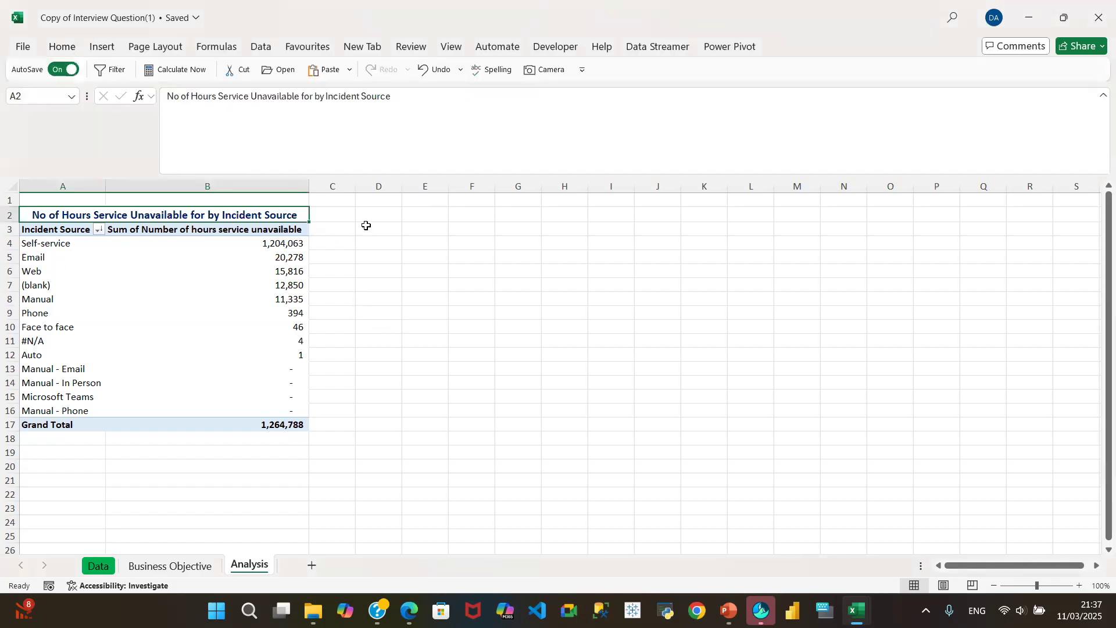
{"action": "left_click", "coordinate": [477, 395]}
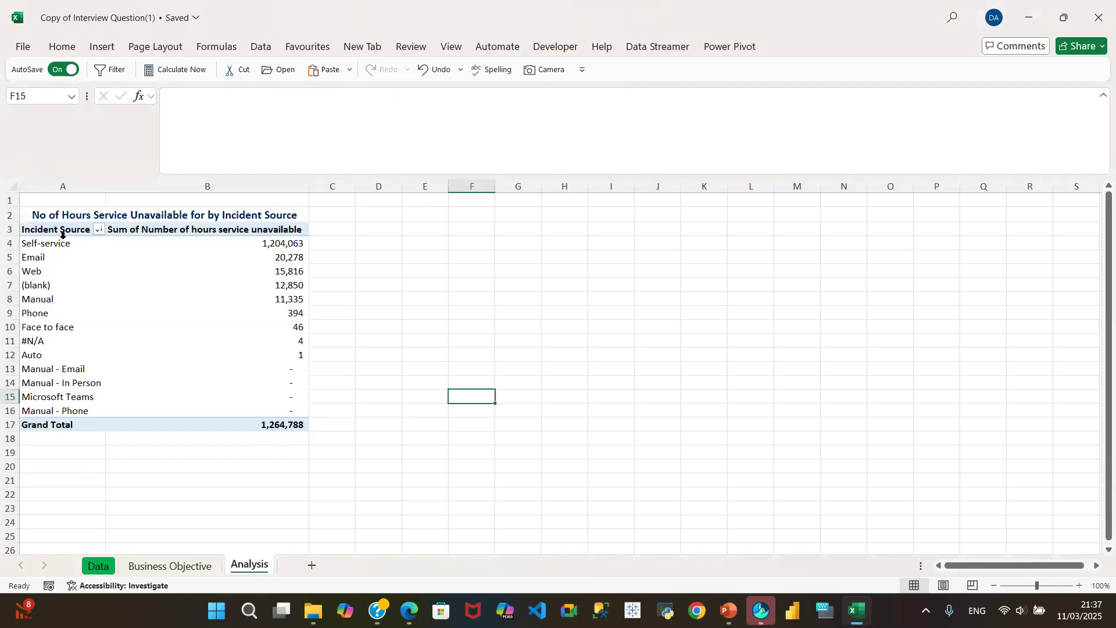
{"action": "left_click", "coordinate": [81, 287]}
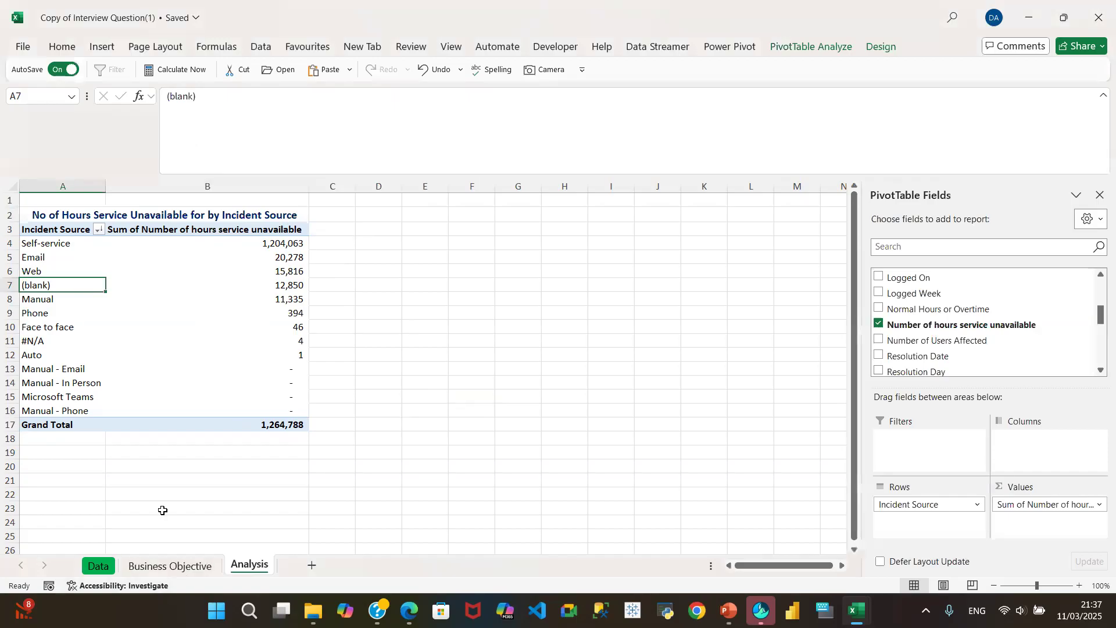
{"action": "left_click_drag", "start_coordinate": [65, 230], "coordinate": [164, 403]}
{"action": "left_click", "coordinate": [361, 323]}
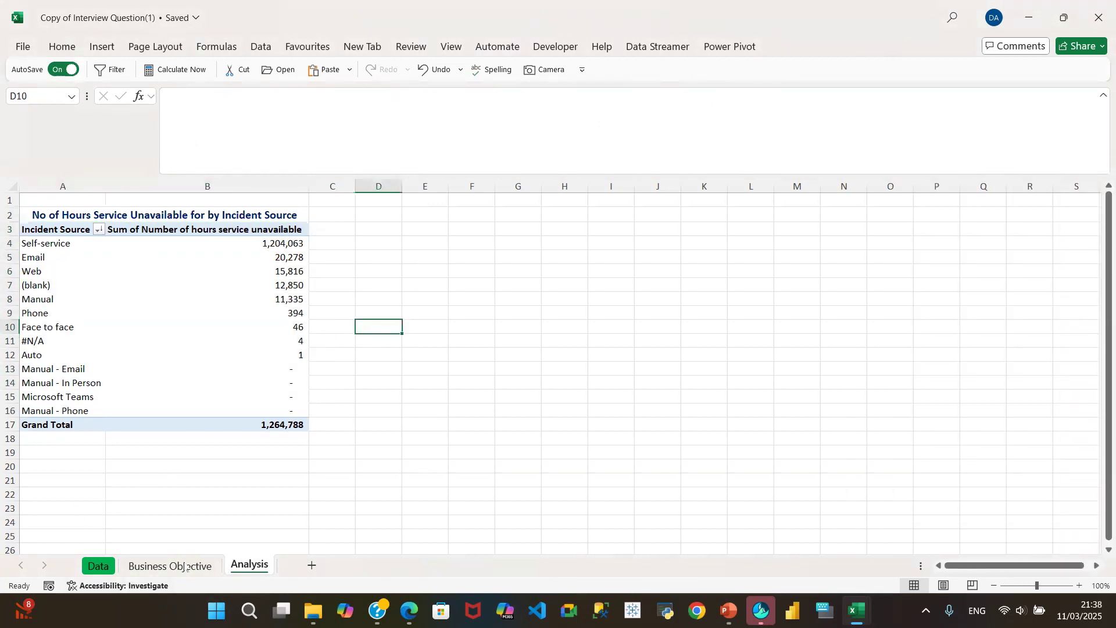
{"action": "left_click", "coordinate": [98, 566]}
{"action": "left_click", "coordinate": [232, 300]}
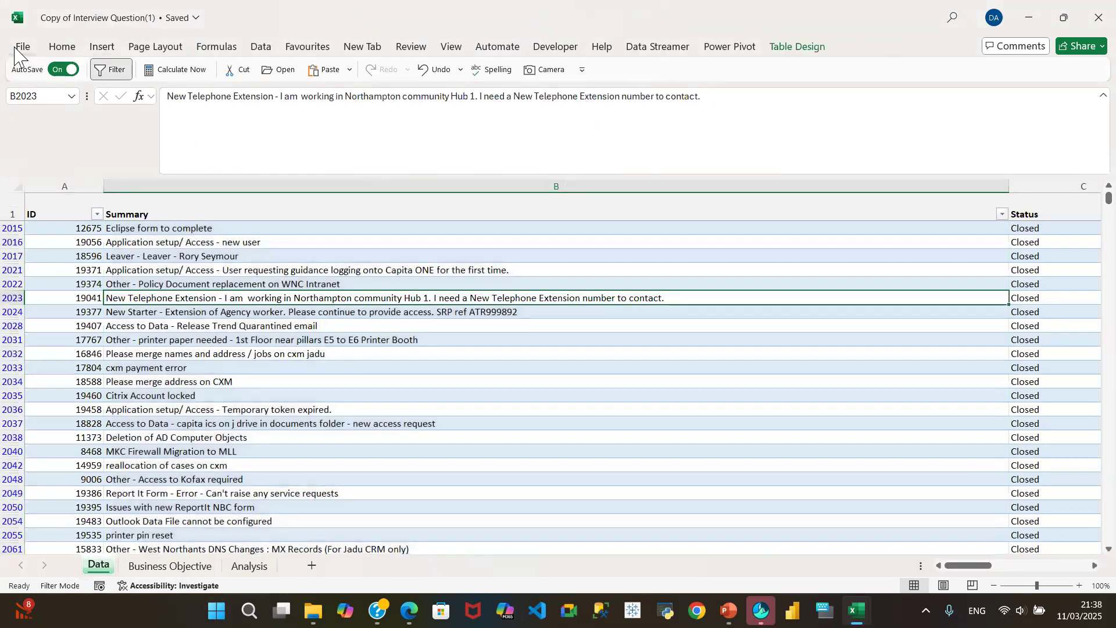
{"action": "left_click", "coordinate": [107, 51]}
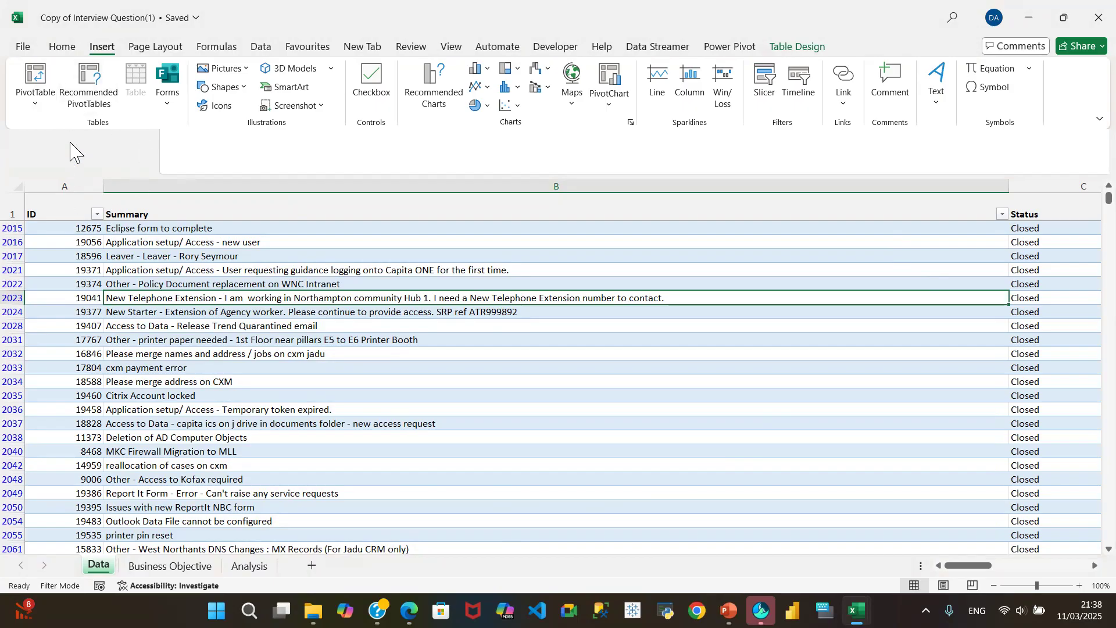
{"action": "left_click", "coordinate": [247, 566]}
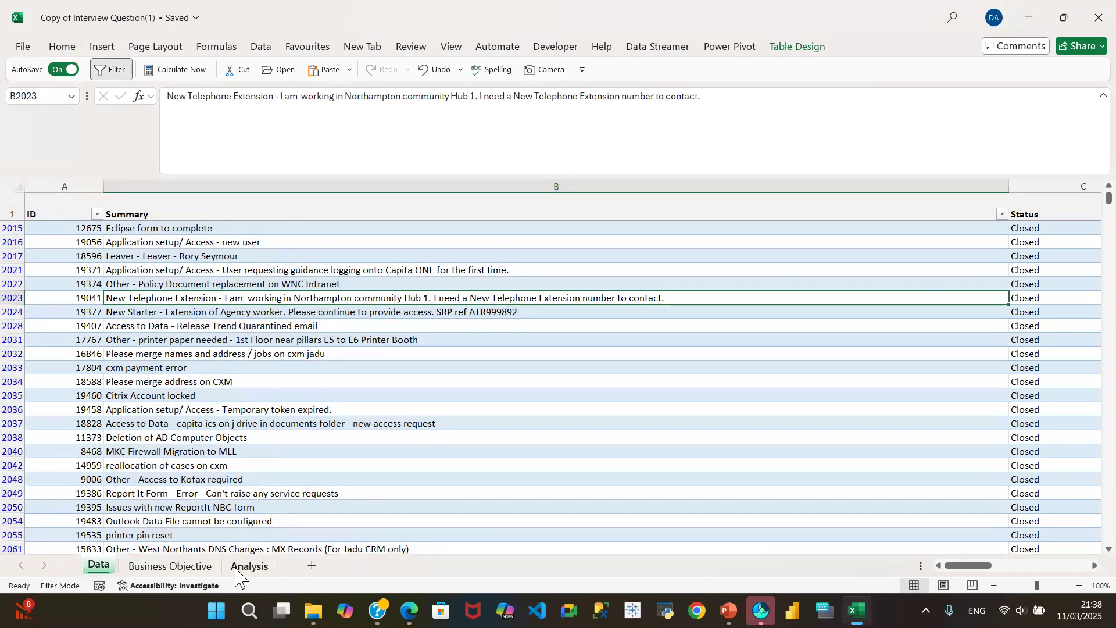
- Copy the Incident Source PivotTable in A3:B17 on the Analysis sheet and paste the copy at cell A21
{"action": "left_click", "coordinate": [247, 567]}
{"action": "left_click", "coordinate": [74, 235]}
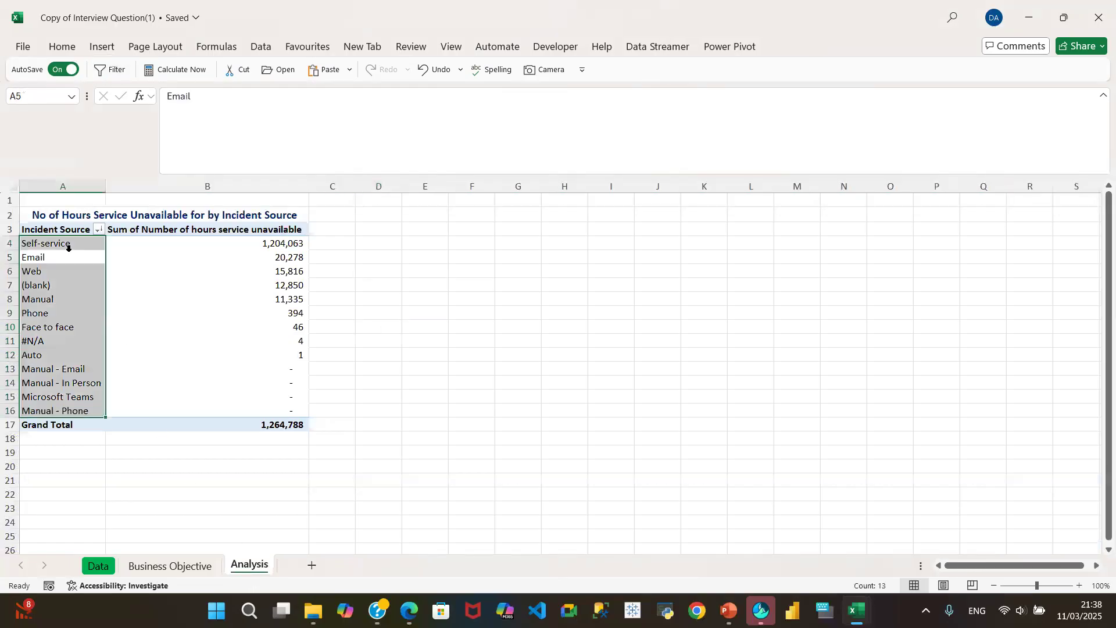
{"action": "left_click", "coordinate": [118, 239]}
{"action": "left_click_drag", "start_coordinate": [56, 231], "coordinate": [202, 414]}
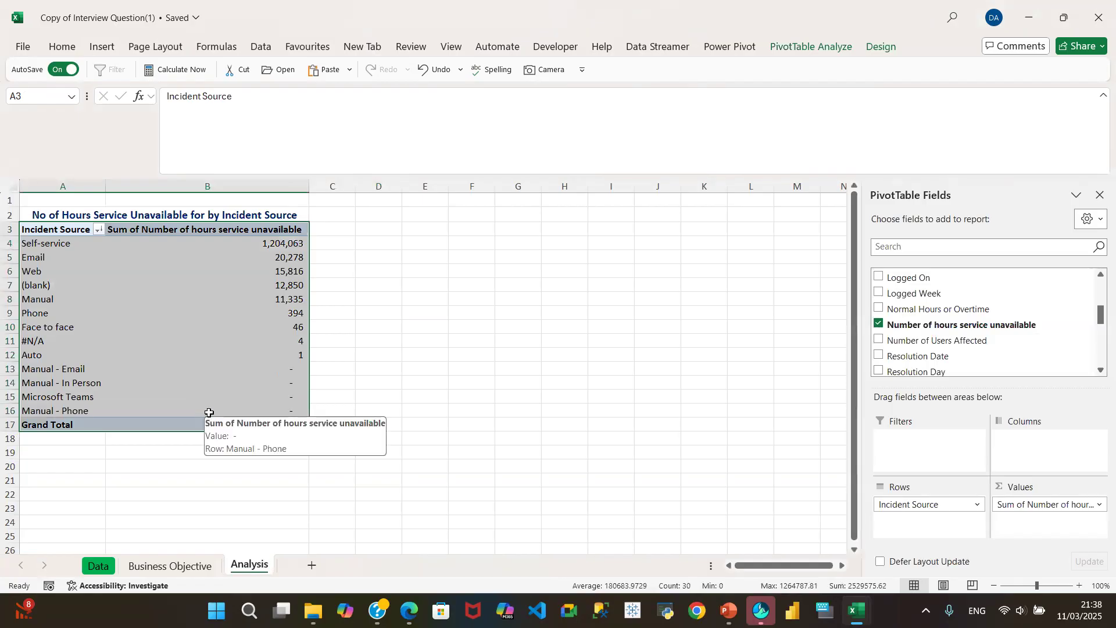
{"action": "key", "text": "ctrl+c"}
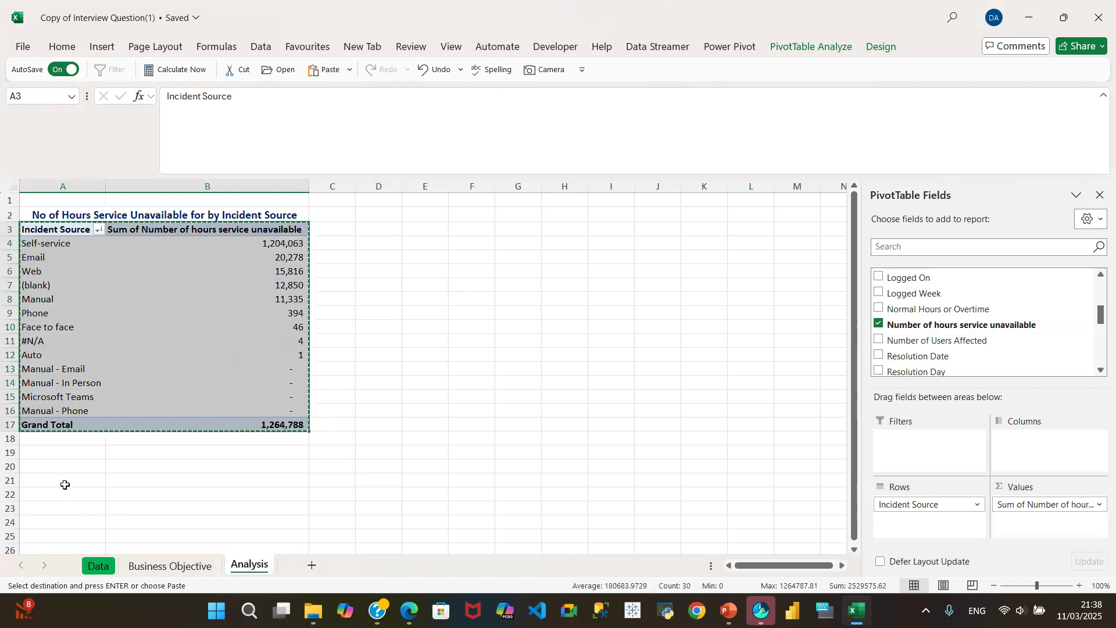
{"action": "left_click", "coordinate": [69, 482]}
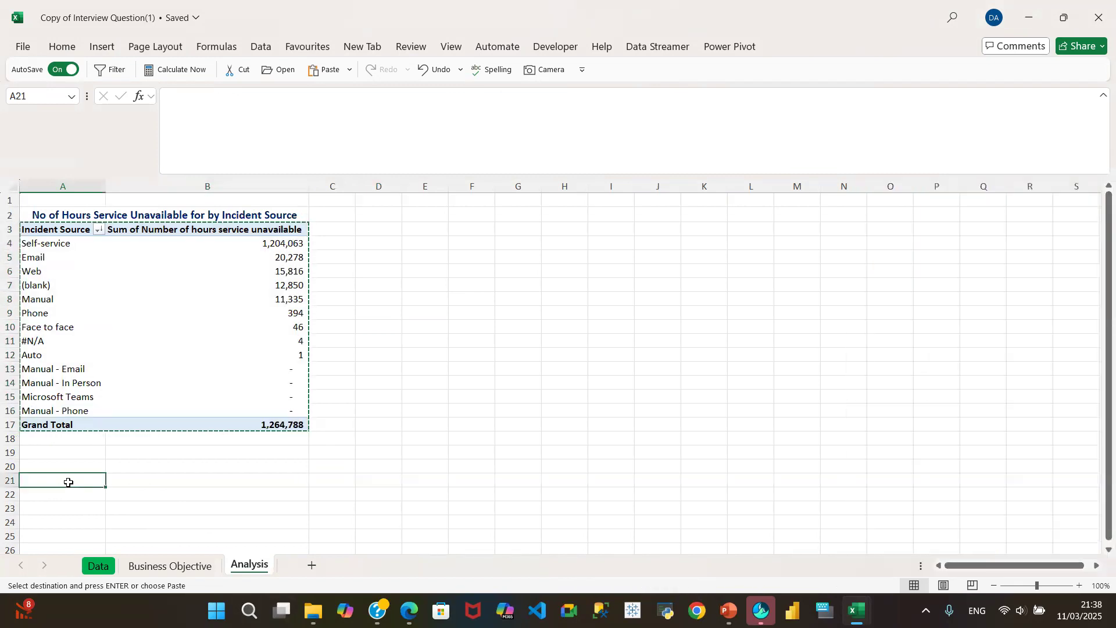
{"action": "key", "text": "ctrl+v"}
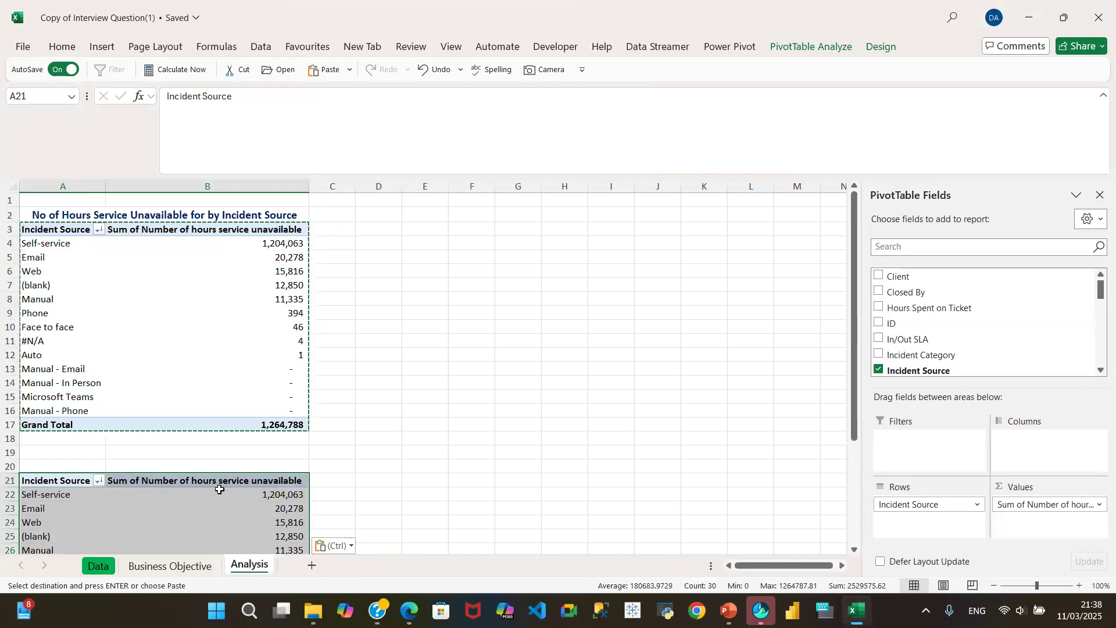
- Compare the pasted PivotTable with the original and review the required breakdowns on the Business Objective sheet
{"action": "left_click", "coordinate": [215, 519]}
{"action": "left_click", "coordinate": [227, 365]}
{"action": "left_click", "coordinate": [221, 547]}
{"action": "left_click_drag", "start_coordinate": [854, 293], "coordinate": [854, 308]}
{"action": "left_click", "coordinate": [207, 446]}
{"action": "left_click", "coordinate": [191, 237]}
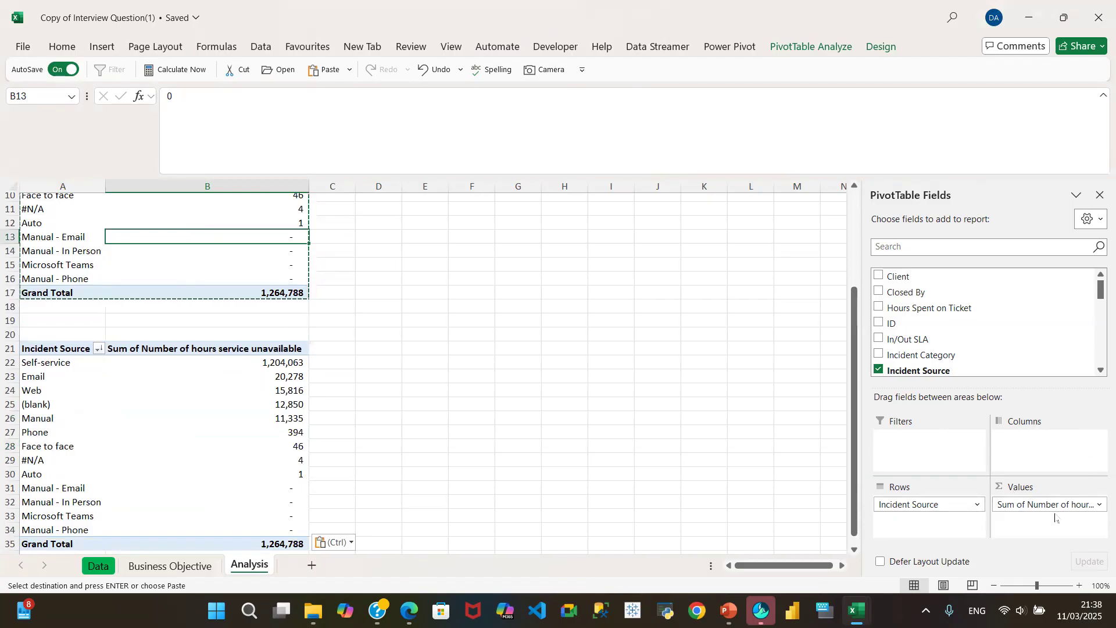
{"action": "left_click", "coordinate": [265, 447]}
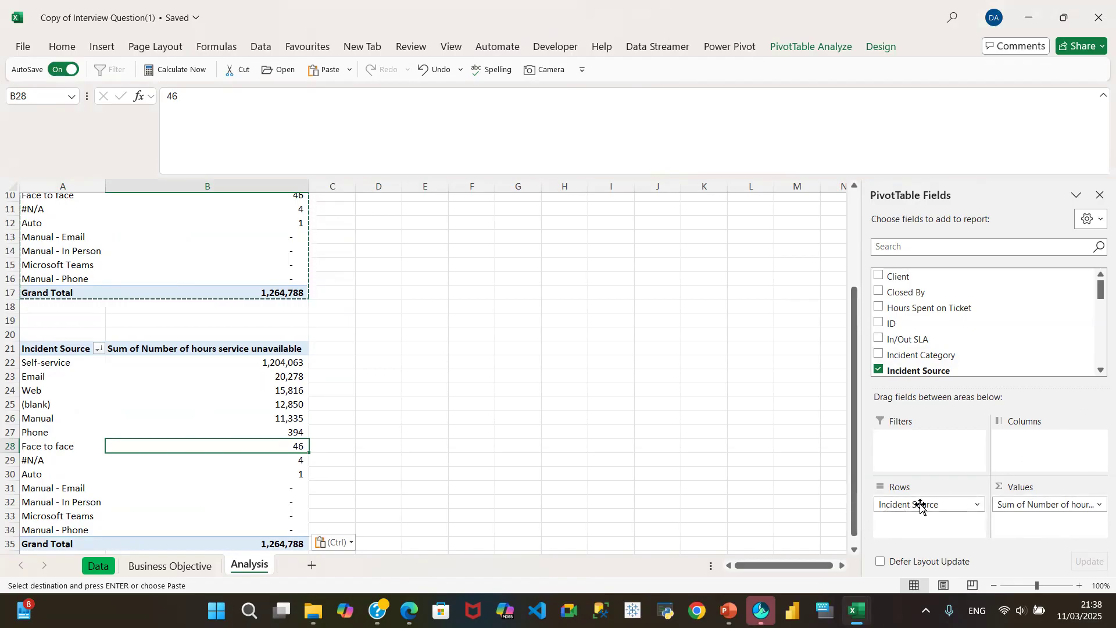
{"action": "left_click", "coordinate": [170, 565]}
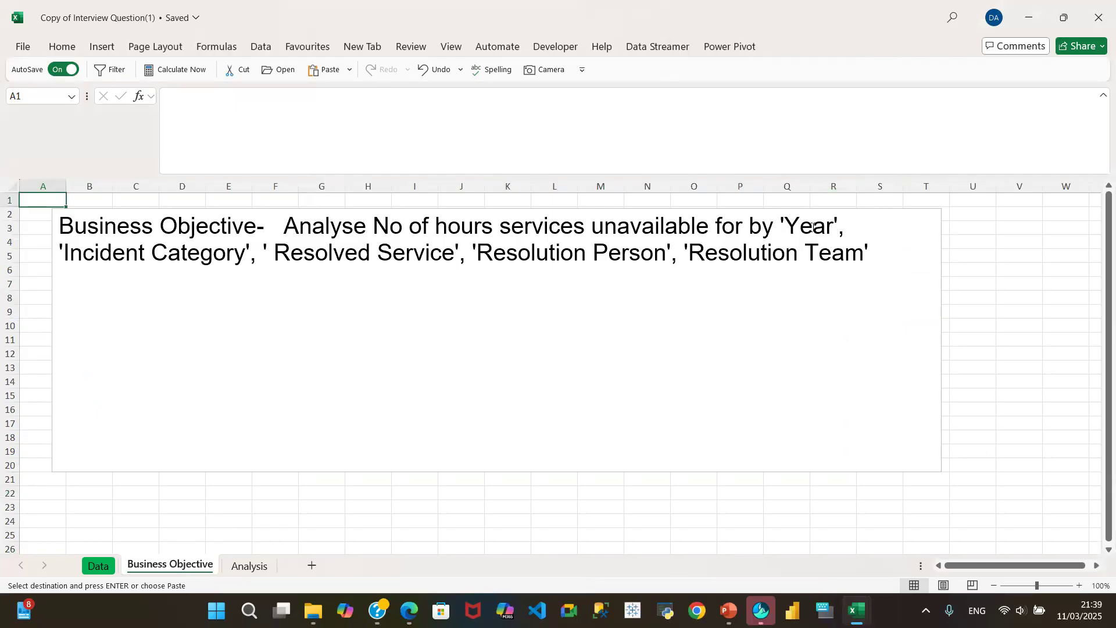
{"action": "left_click", "coordinate": [257, 567]}
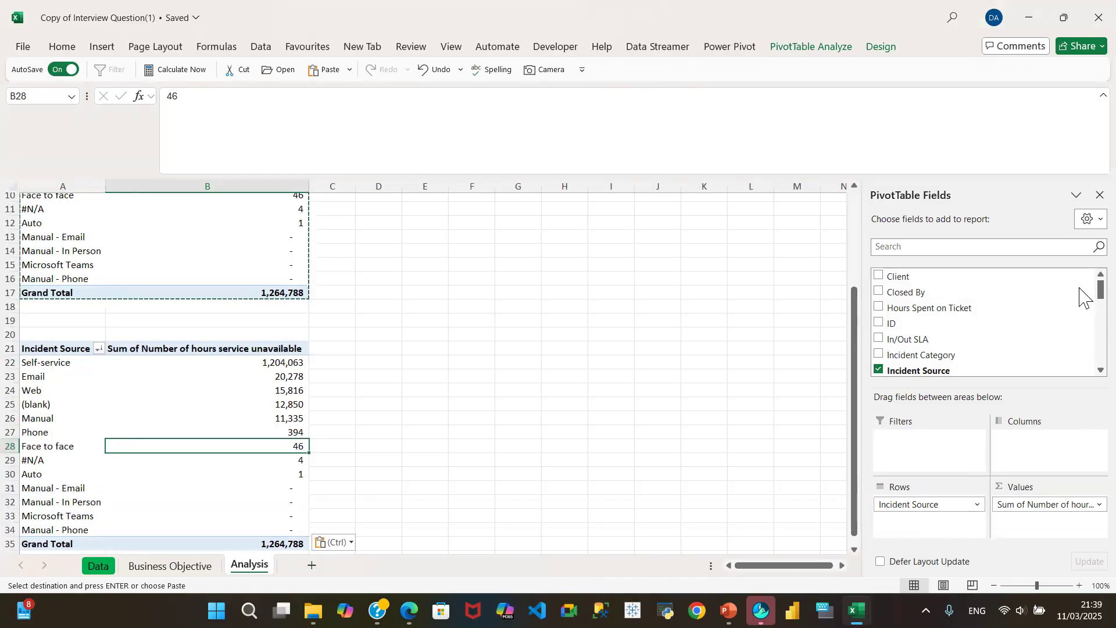
- Remove Incident Source from the rows of the copied PivotTable, keeping the hours service unavailable value field
{"action": "scroll", "coordinate": [1084, 297], "scroll_direction": "down", "scroll_amount": 3}
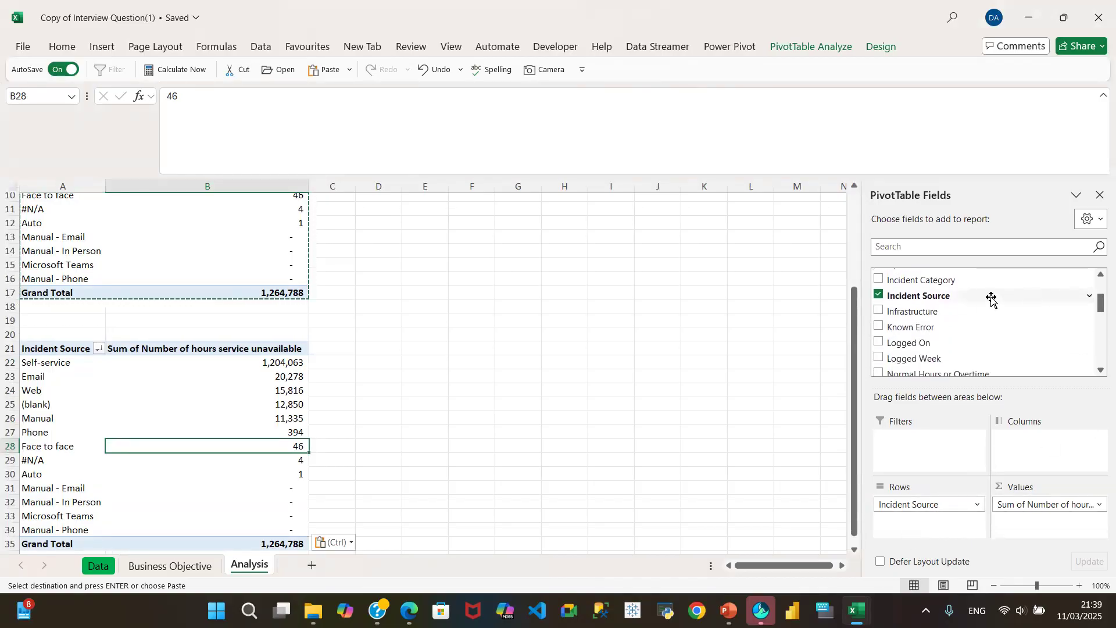
{"action": "left_click", "coordinate": [879, 295]}
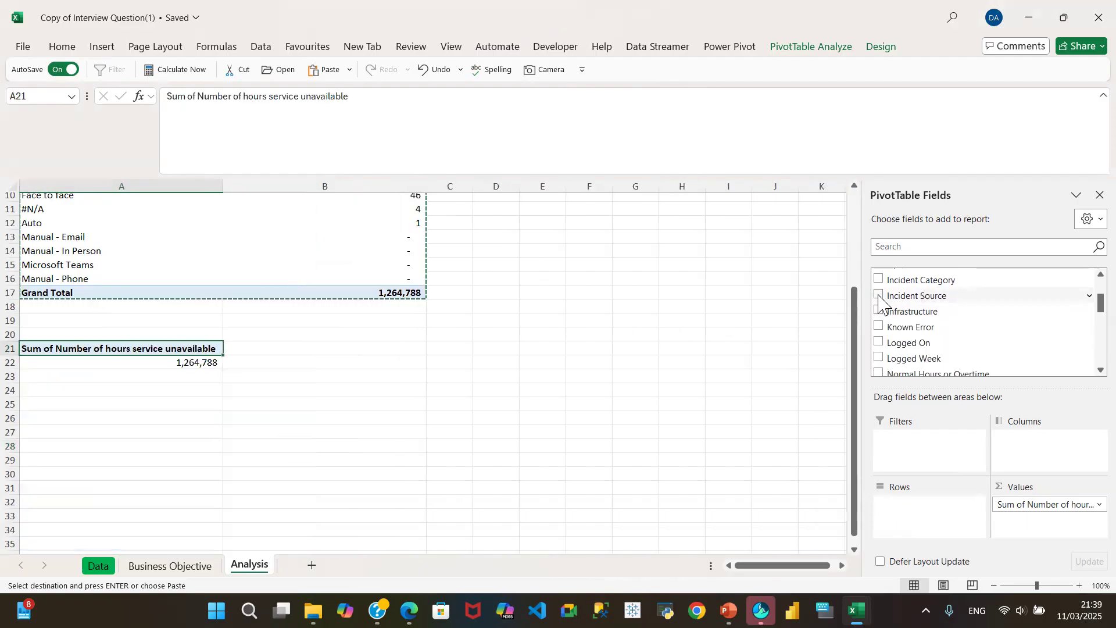
{"action": "left_click", "coordinate": [879, 296]}
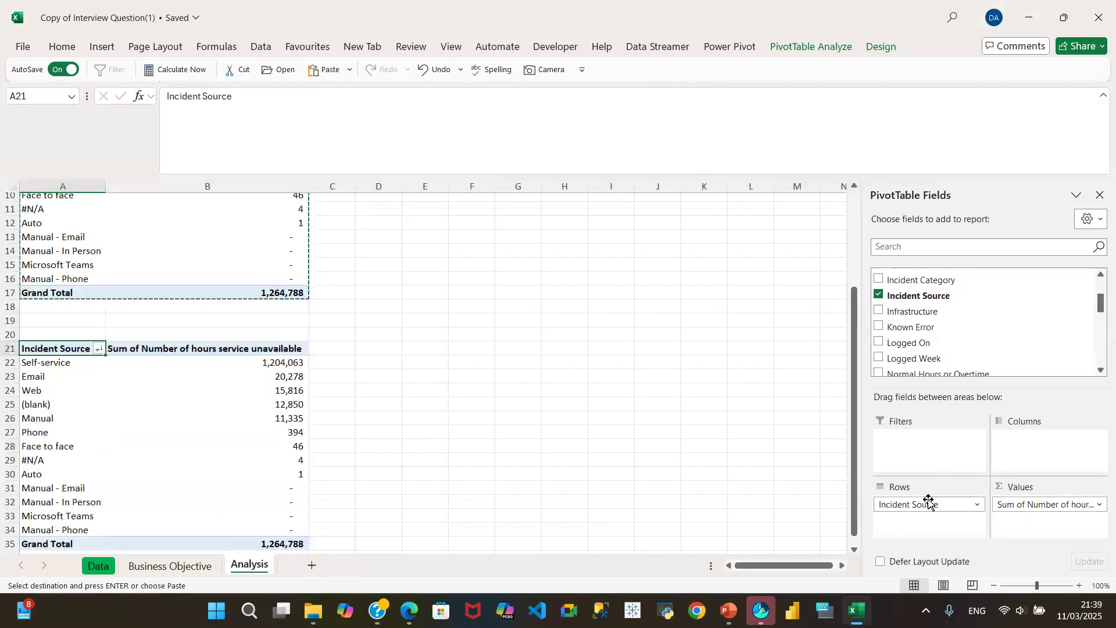
{"action": "left_click_drag", "start_coordinate": [928, 501], "coordinate": [965, 346]}
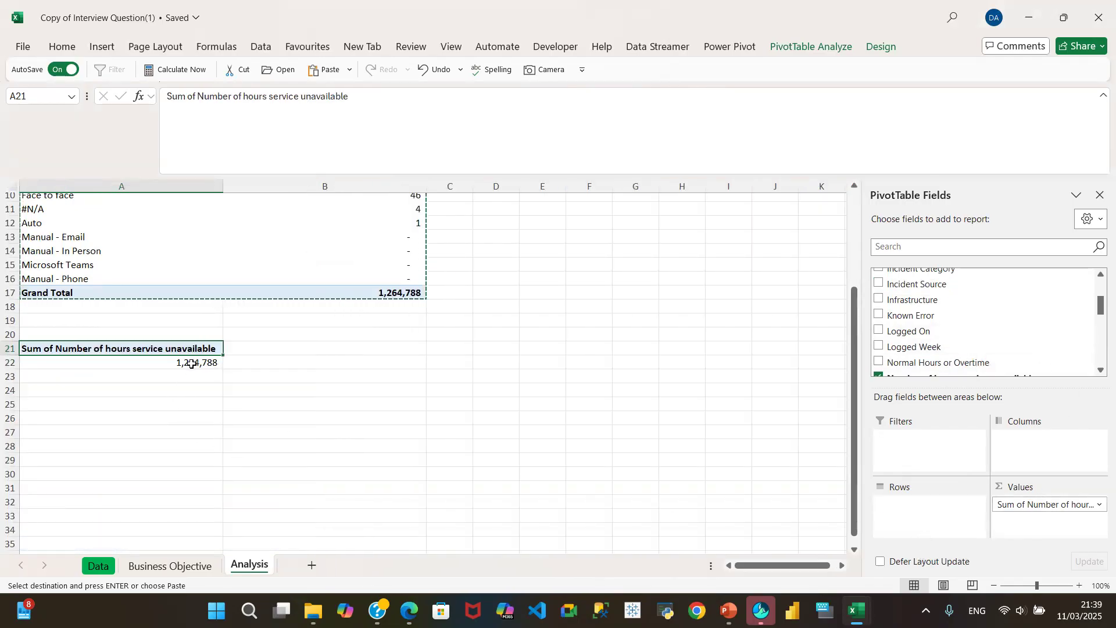
- Look through the copied PivotTable's field list for a year field, searching for "Year" and clearing the search
{"action": "mouse_move", "coordinate": [193, 364]}
{"action": "scroll", "coordinate": [1082, 314], "scroll_direction": "down", "scroll_amount": 5}
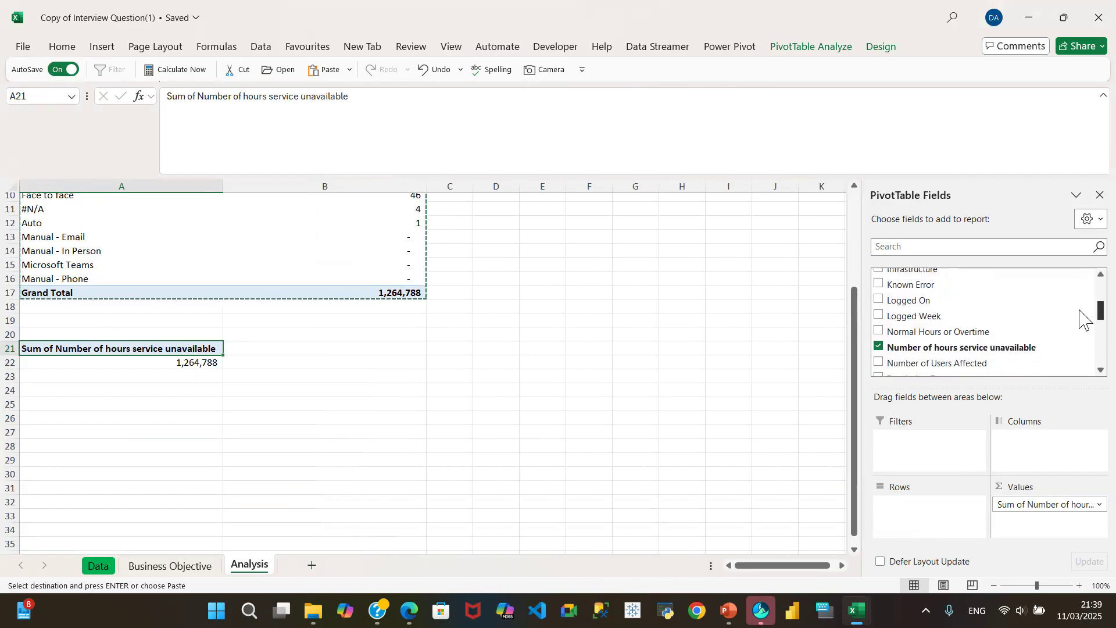
{"action": "scroll", "coordinate": [1082, 360], "scroll_direction": "down", "scroll_amount": 2}
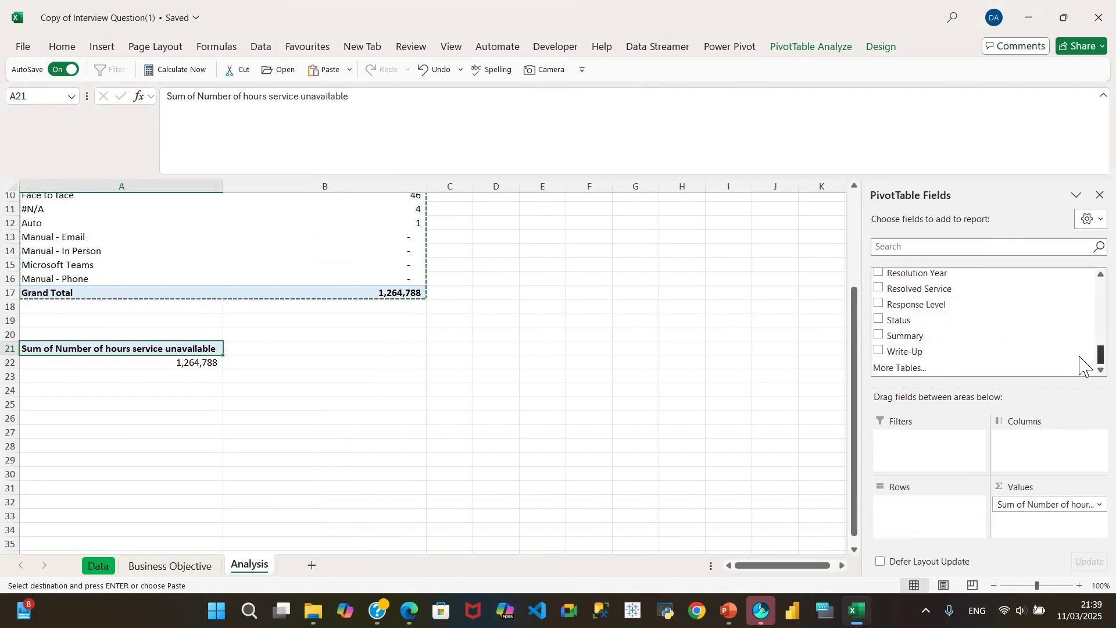
{"action": "scroll", "coordinate": [1082, 363], "scroll_direction": "up", "scroll_amount": 2}
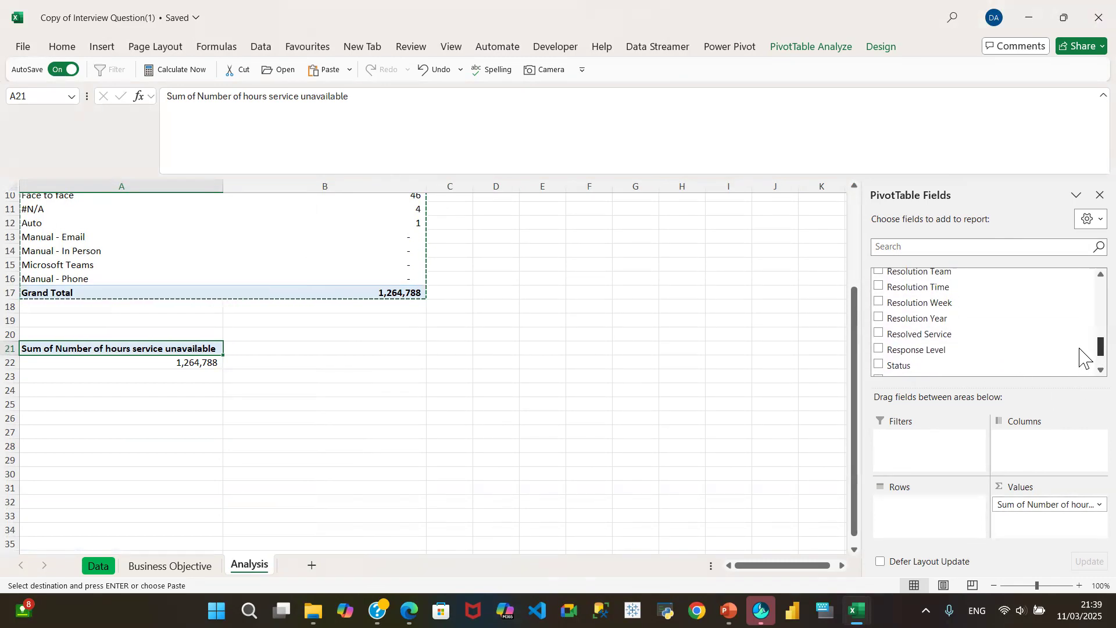
{"action": "scroll", "coordinate": [1082, 359], "scroll_direction": "down", "scroll_amount": 2}
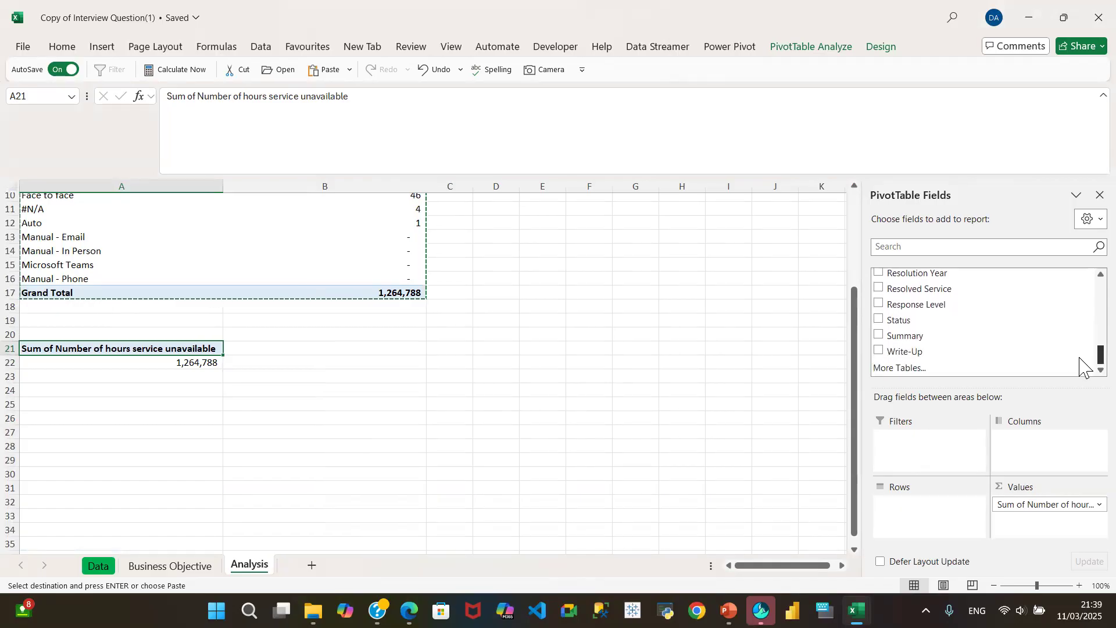
{"action": "scroll", "coordinate": [1080, 355], "scroll_direction": "up", "scroll_amount": 2}
{"action": "scroll", "coordinate": [1082, 356], "scroll_direction": "up", "scroll_amount": 1}
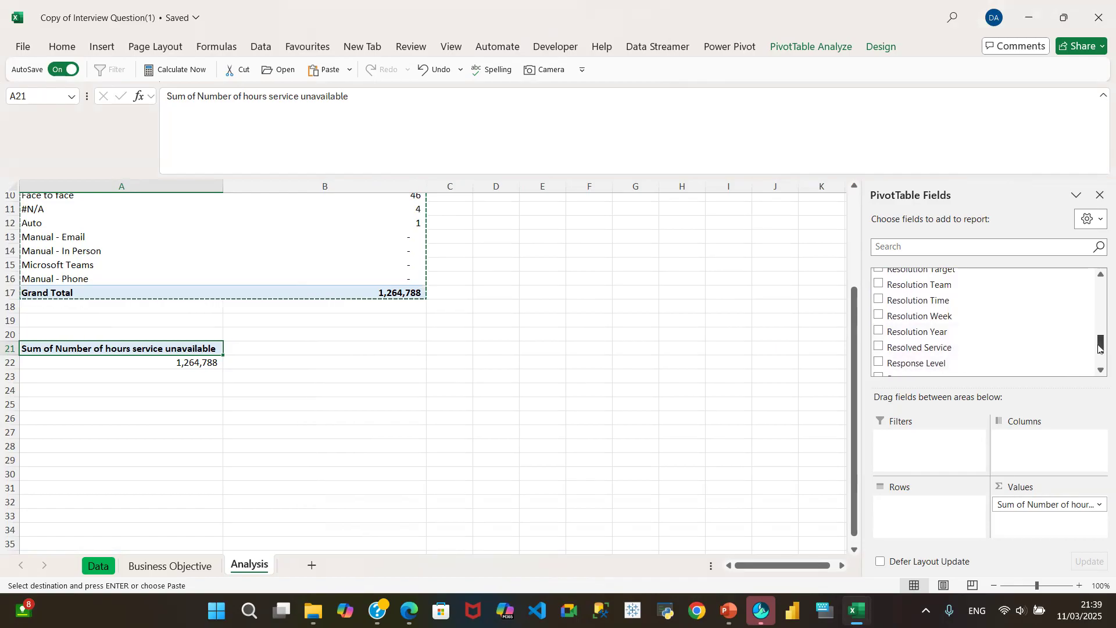
{"action": "left_click_drag", "start_coordinate": [1099, 347], "coordinate": [1098, 343]}
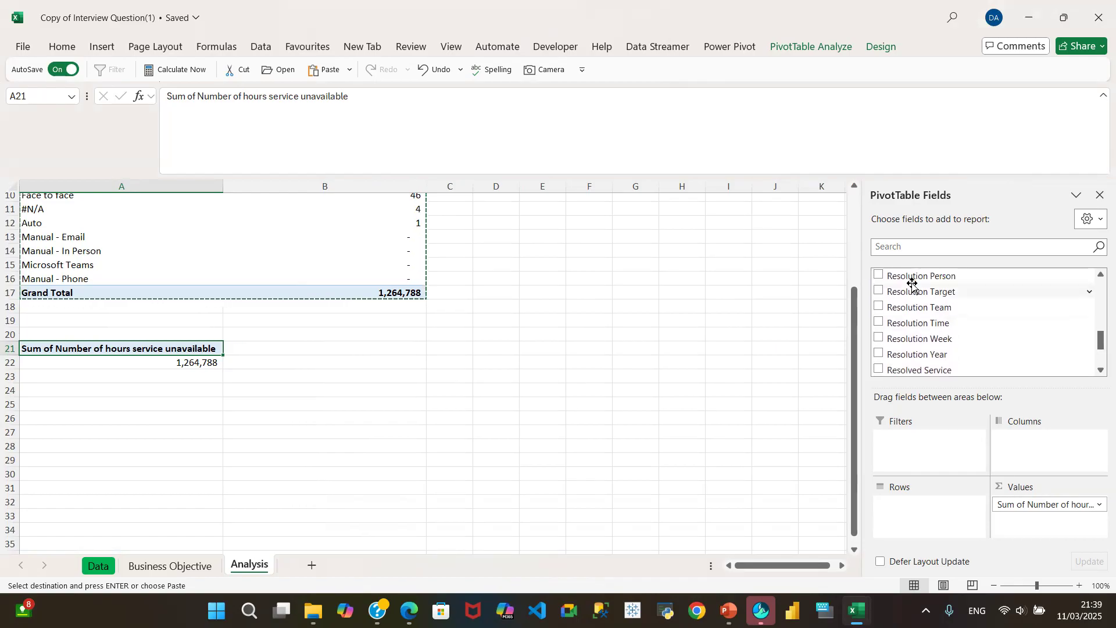
{"action": "left_click", "coordinate": [916, 247]}
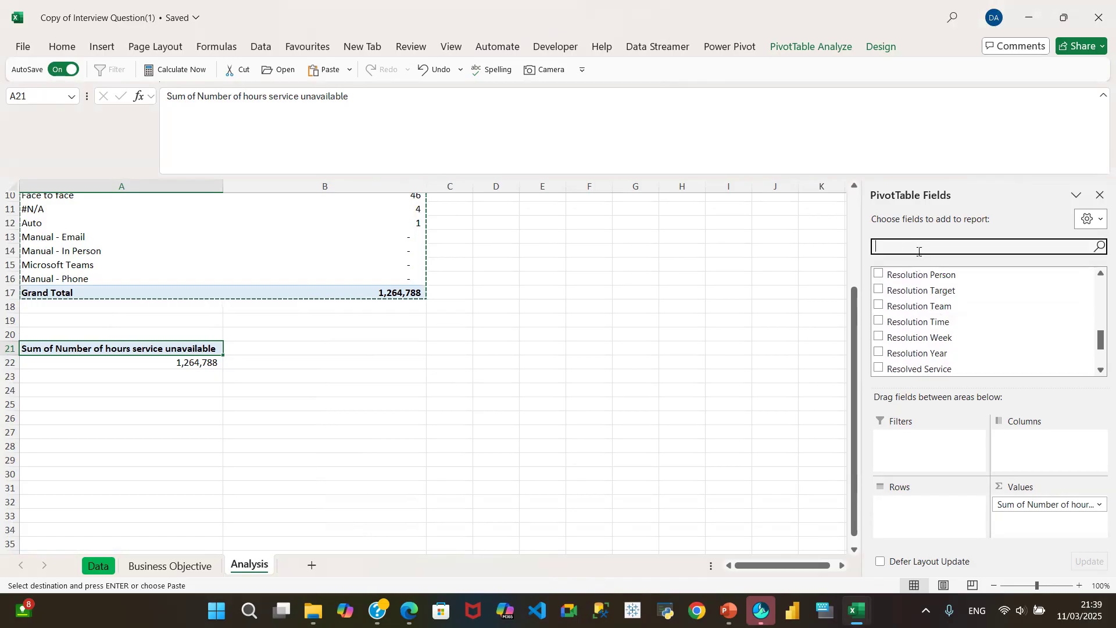
{"action": "type", "text": "Year"}
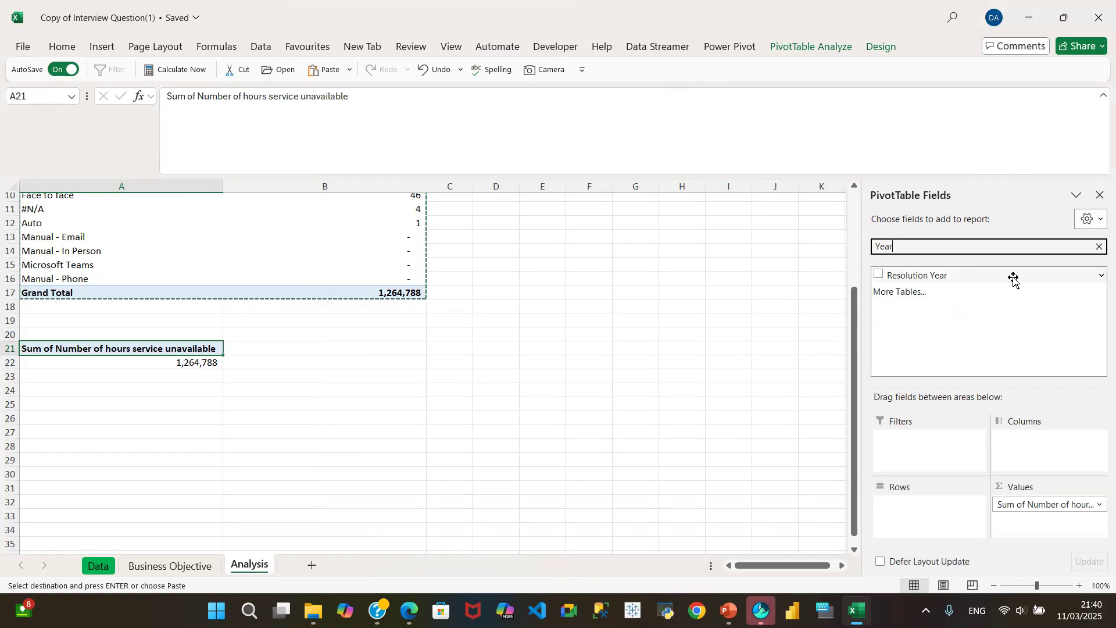
{"action": "left_click", "coordinate": [1099, 246]}
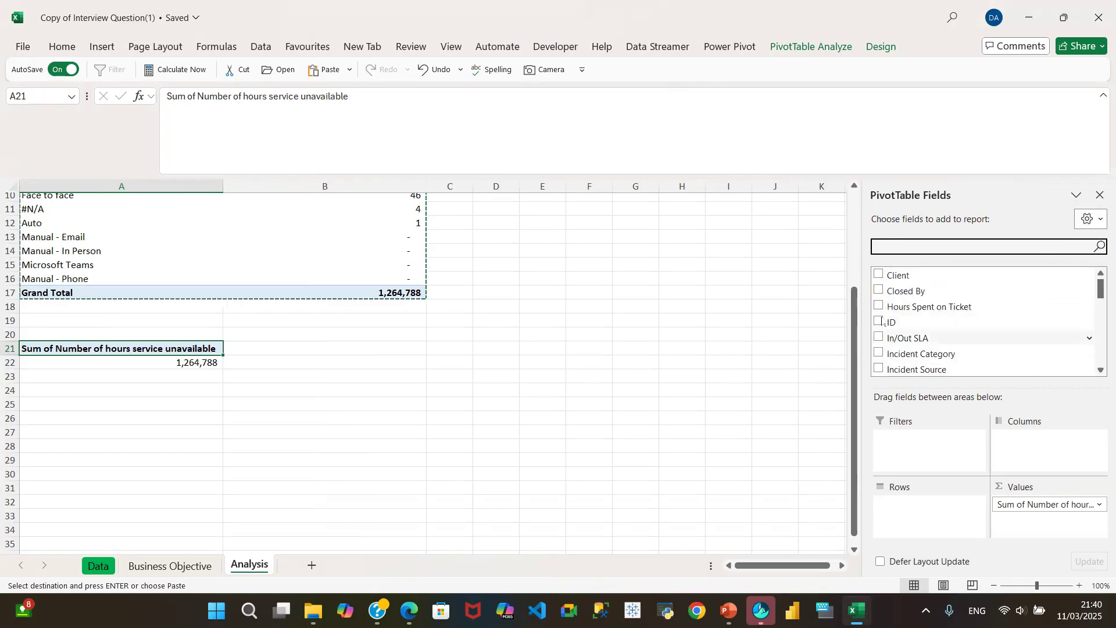
- Add the Logged On field to the copied PivotTable's rows and review the date grouping fields in the field list
{"action": "scroll", "coordinate": [1081, 302], "scroll_direction": "down", "scroll_amount": 5}
{"action": "scroll", "coordinate": [1080, 314], "scroll_direction": "down", "scroll_amount": 3}
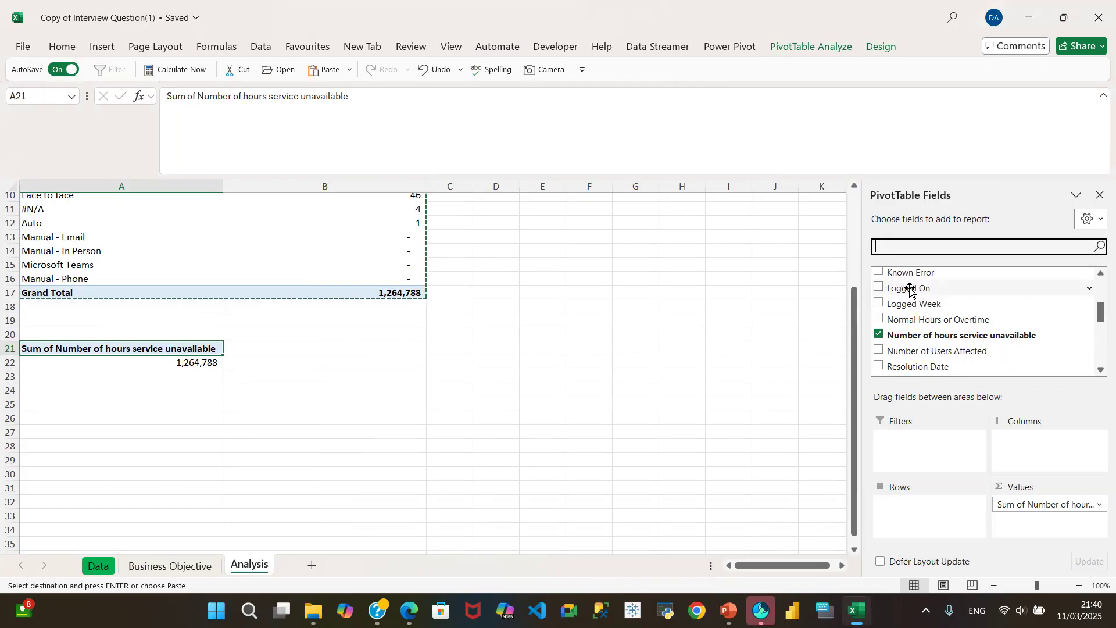
{"action": "left_click", "coordinate": [879, 287]}
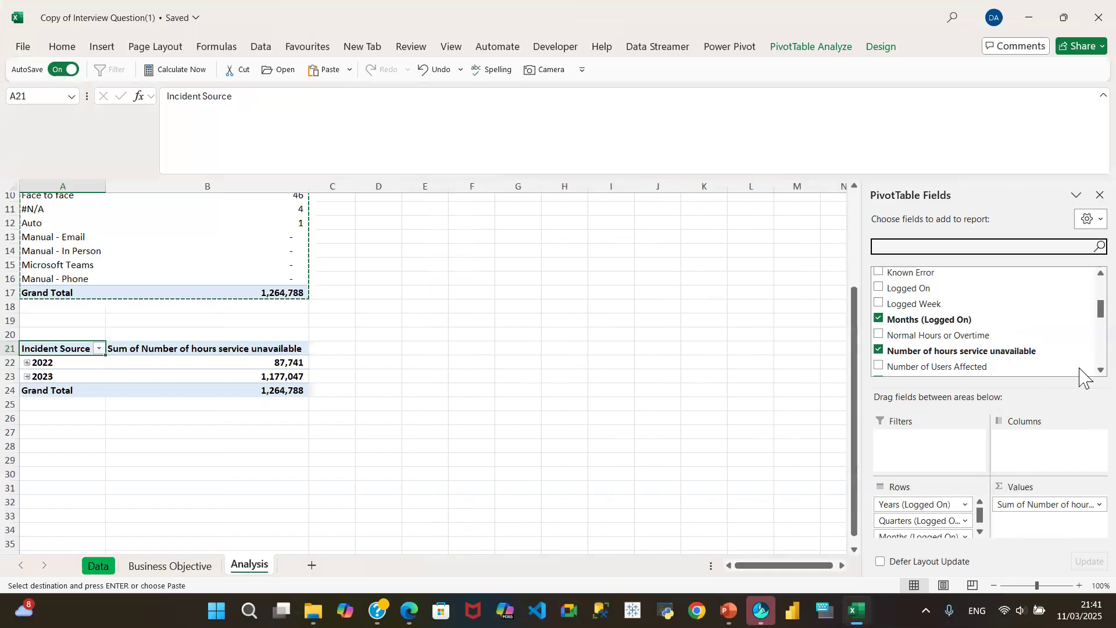
{"action": "left_click_drag", "start_coordinate": [853, 426], "coordinate": [849, 464]}
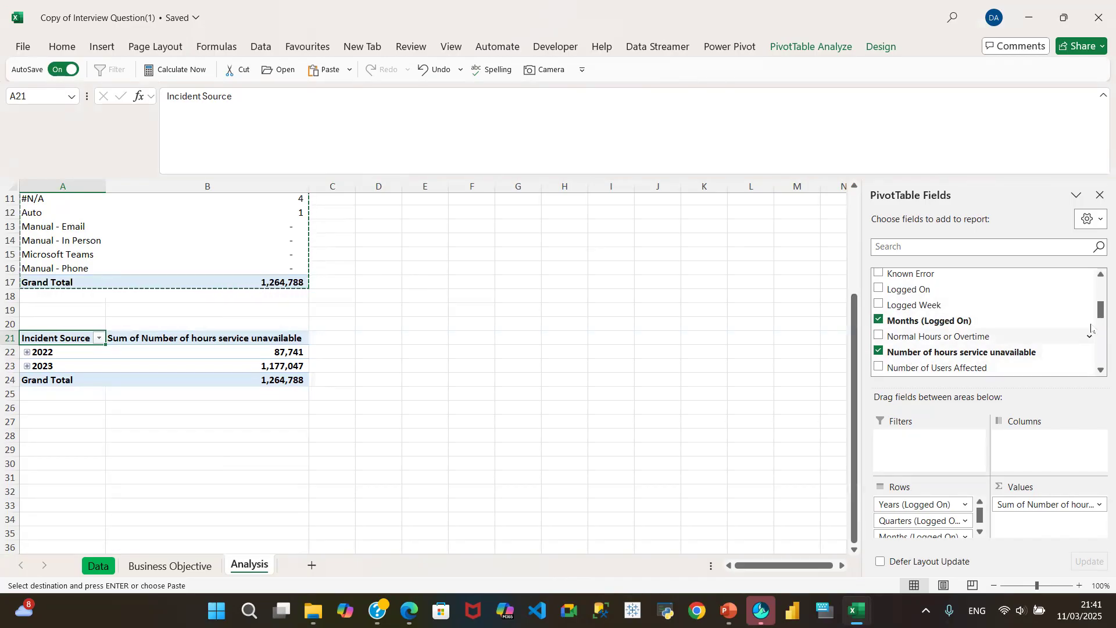
{"action": "scroll", "coordinate": [1081, 325], "scroll_direction": "down", "scroll_amount": 2}
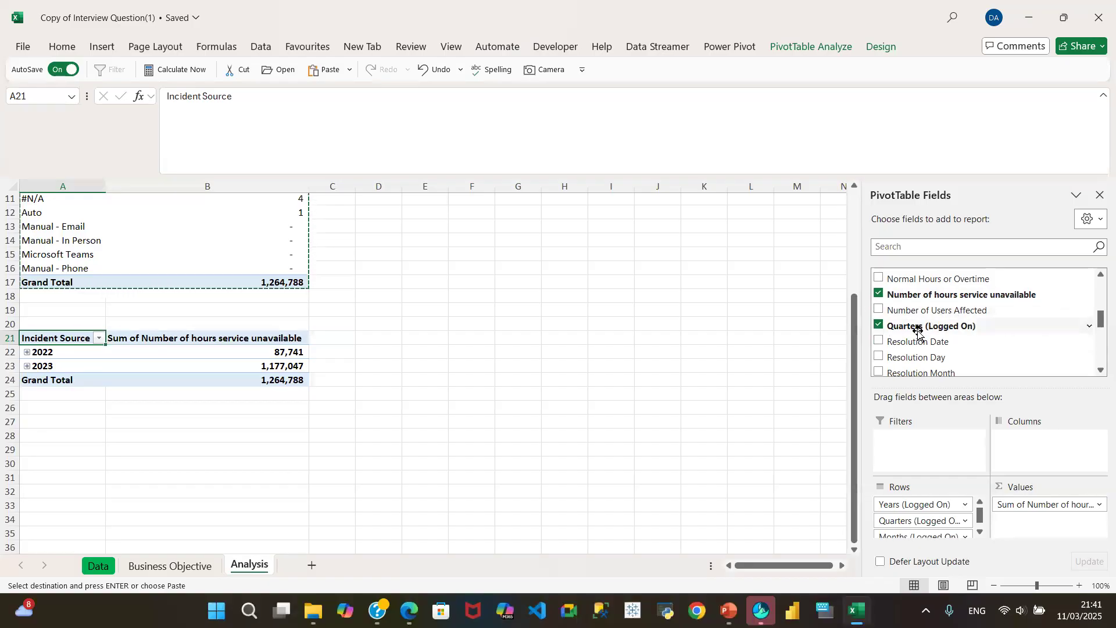
{"action": "scroll", "coordinate": [1081, 342], "scroll_direction": "down", "scroll_amount": 5}
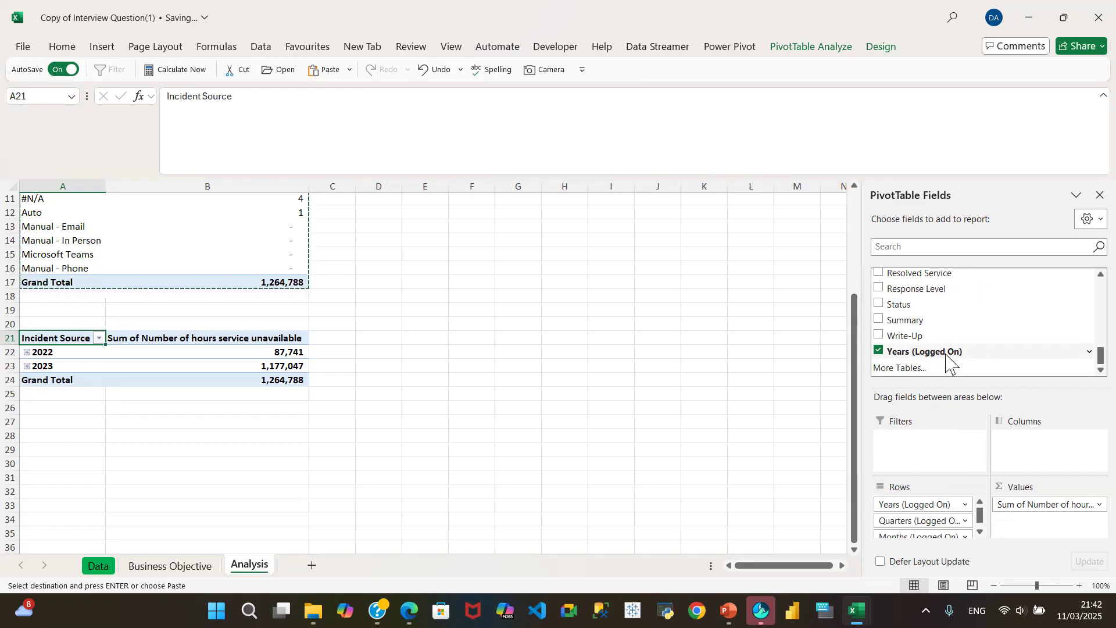
- Remove the Logged On field from the copied PivotTable's rows, keeping Years, Quarters and Months (Logged On)
{"action": "key", "text": "ctrl+z"}
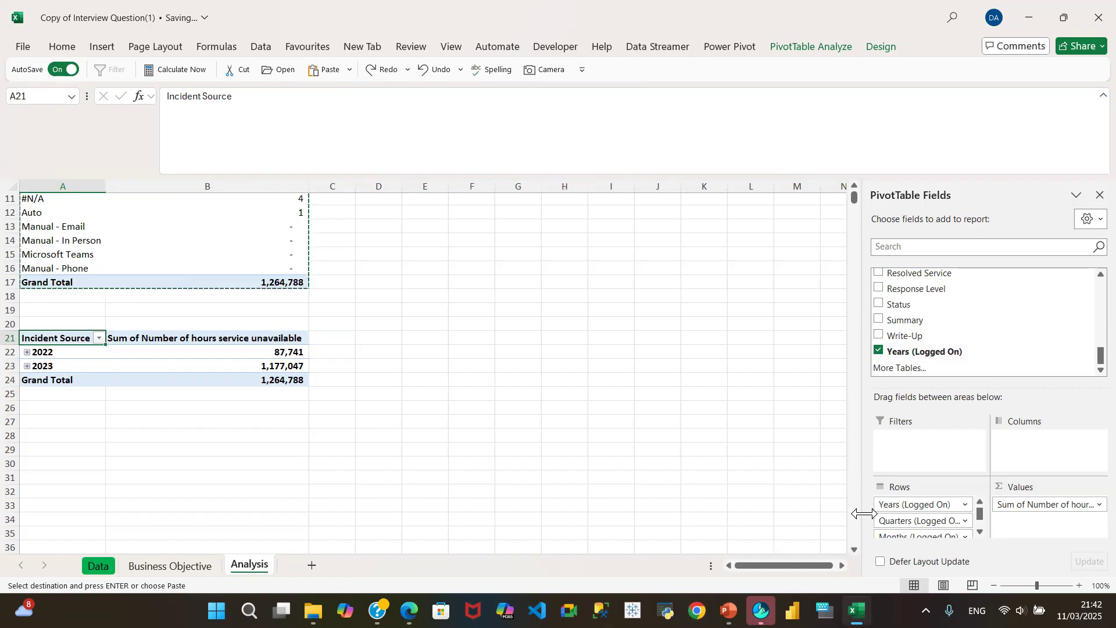
{"action": "left_click", "coordinate": [980, 532]}
{"action": "left_click", "coordinate": [980, 532]}
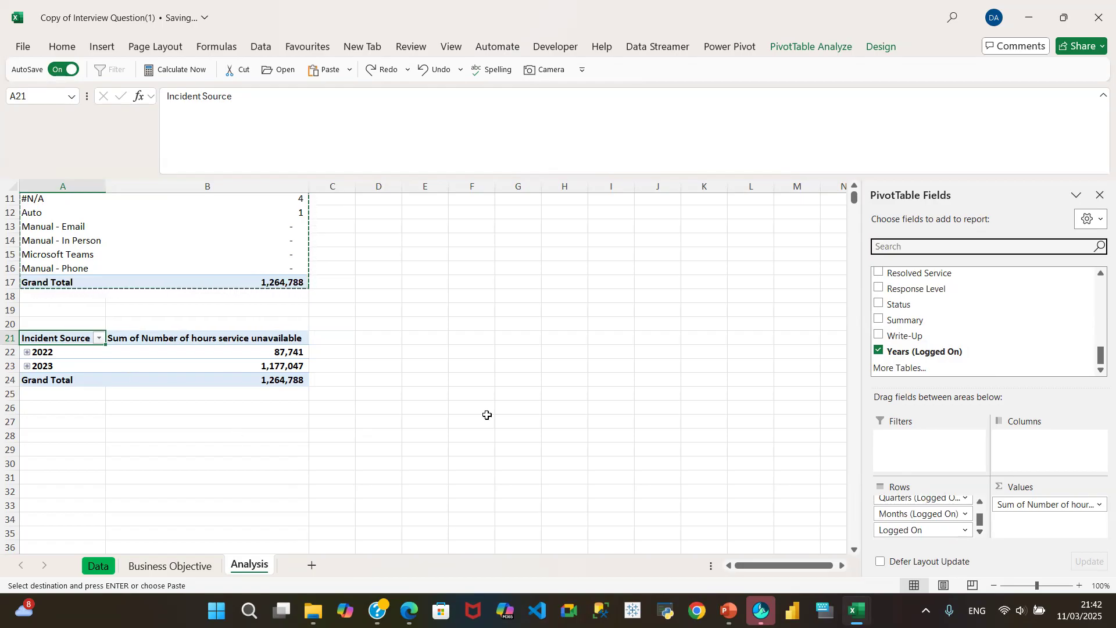
{"action": "left_click", "coordinate": [981, 502]}
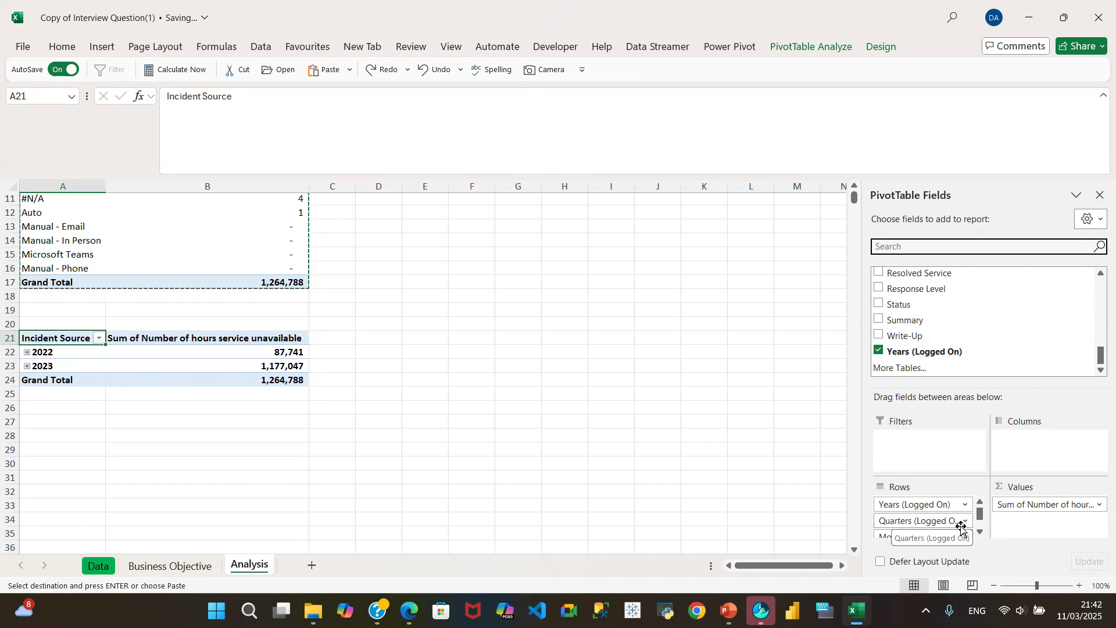
{"action": "left_click", "coordinate": [980, 531]}
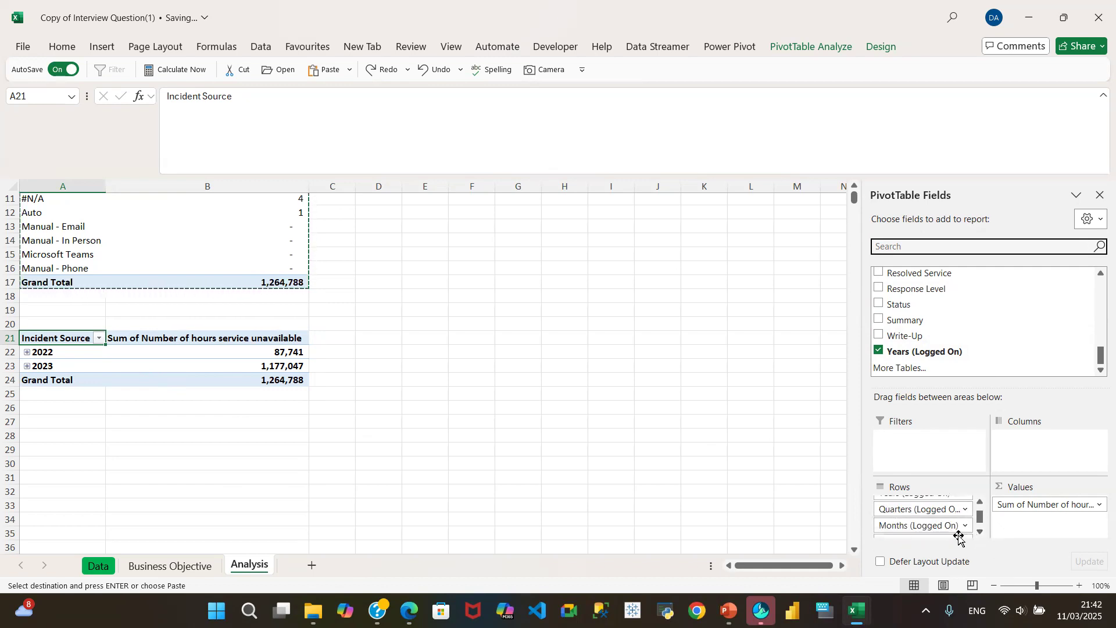
{"action": "left_click", "coordinate": [980, 532]}
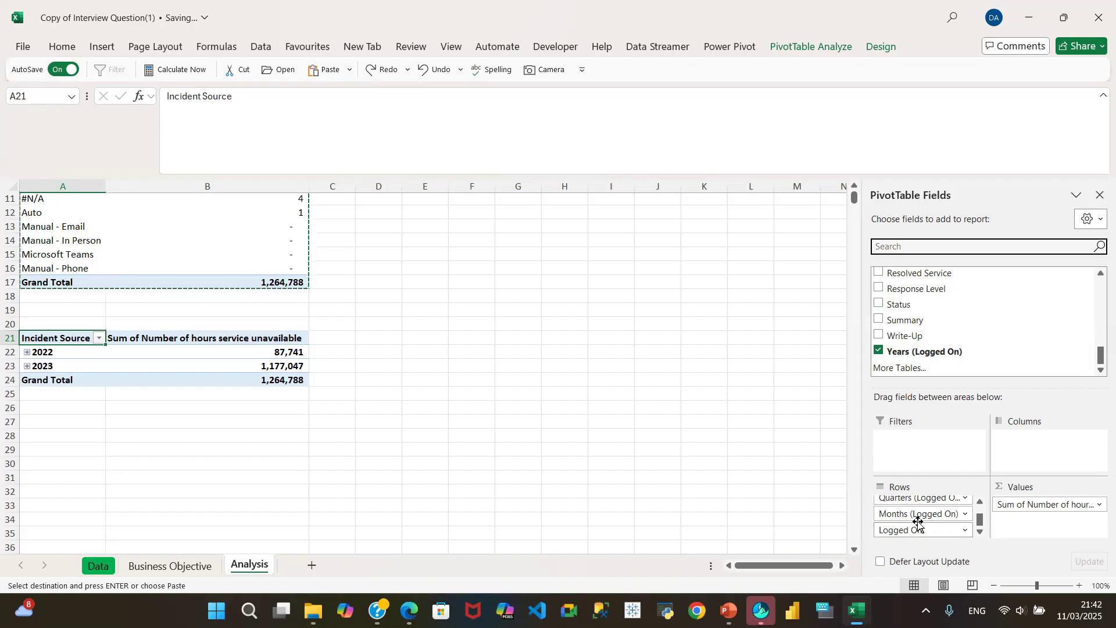
{"action": "left_click_drag", "start_coordinate": [917, 531], "coordinate": [989, 330]}
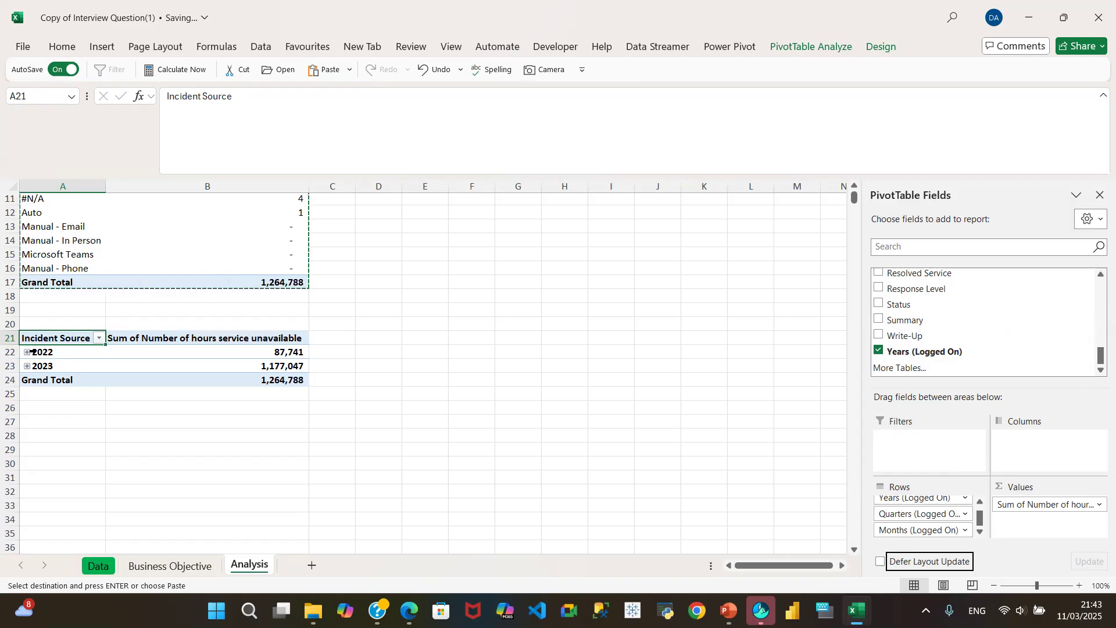
- Expand 2022 and its Qtr4 in the copied PivotTable to examine the quarterly and monthly breakdown
{"action": "left_click", "coordinate": [86, 408]}
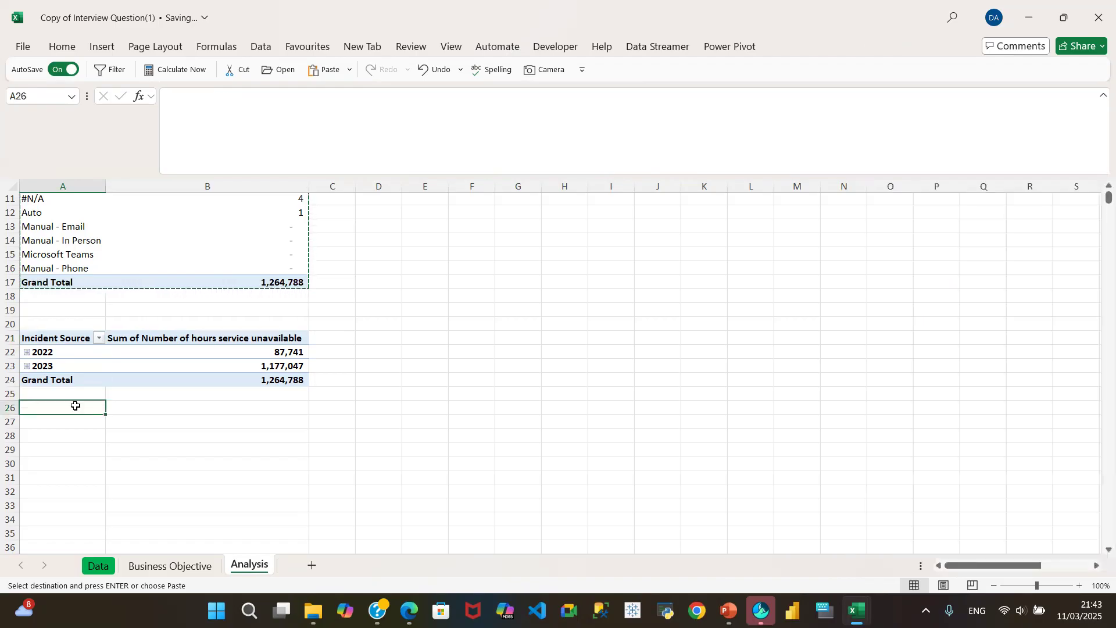
{"action": "left_click", "coordinate": [32, 351]}
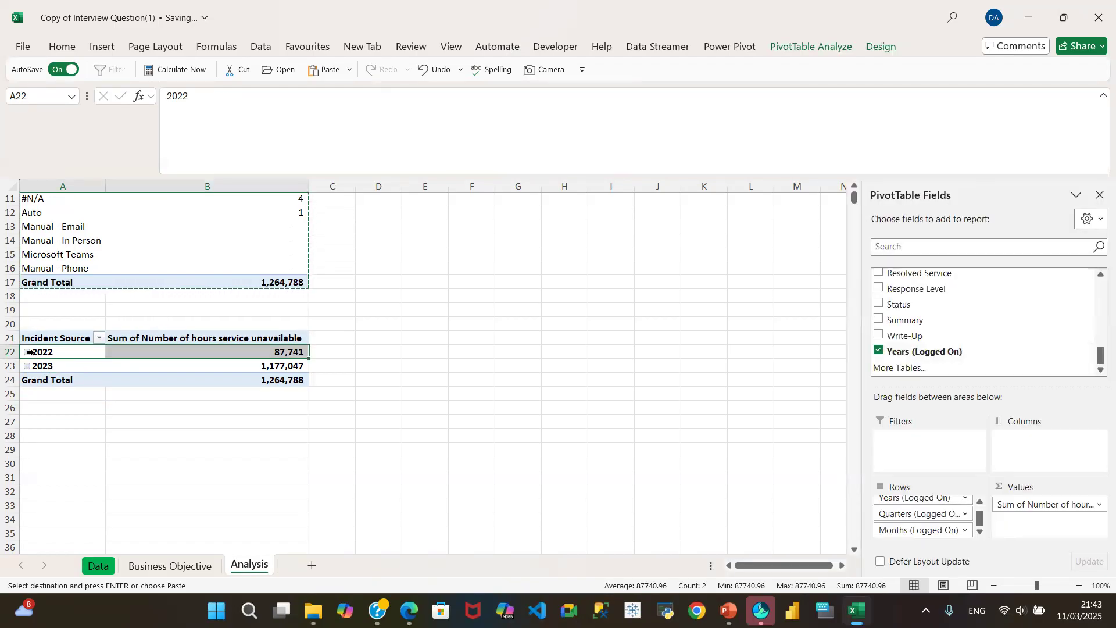
{"action": "left_click", "coordinate": [27, 352]}
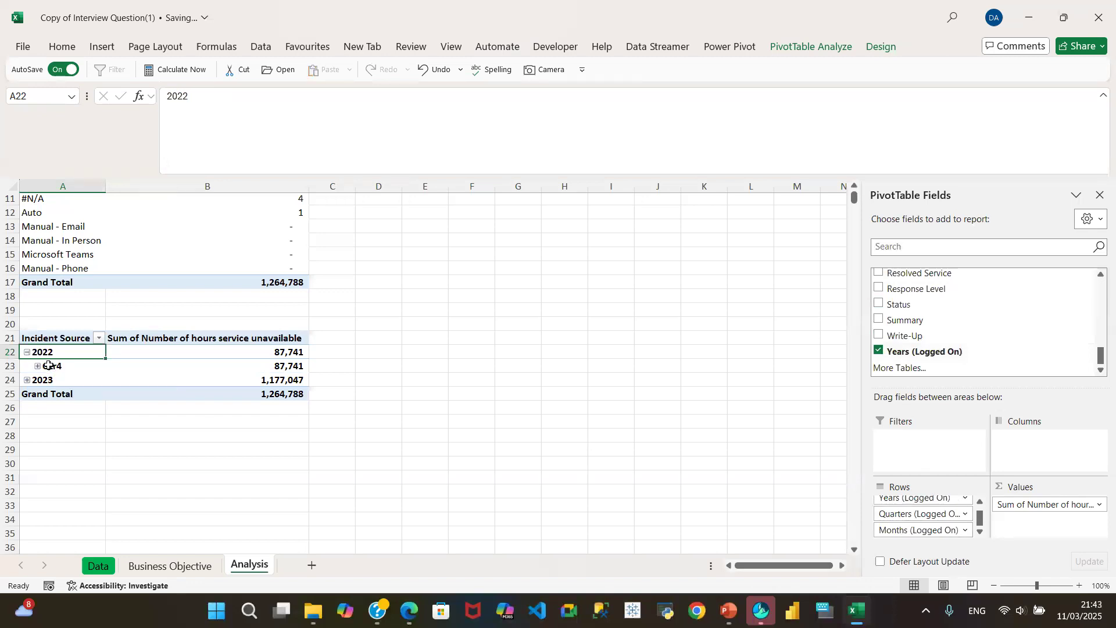
{"action": "left_click", "coordinate": [71, 433]}
{"action": "left_click", "coordinate": [39, 365]}
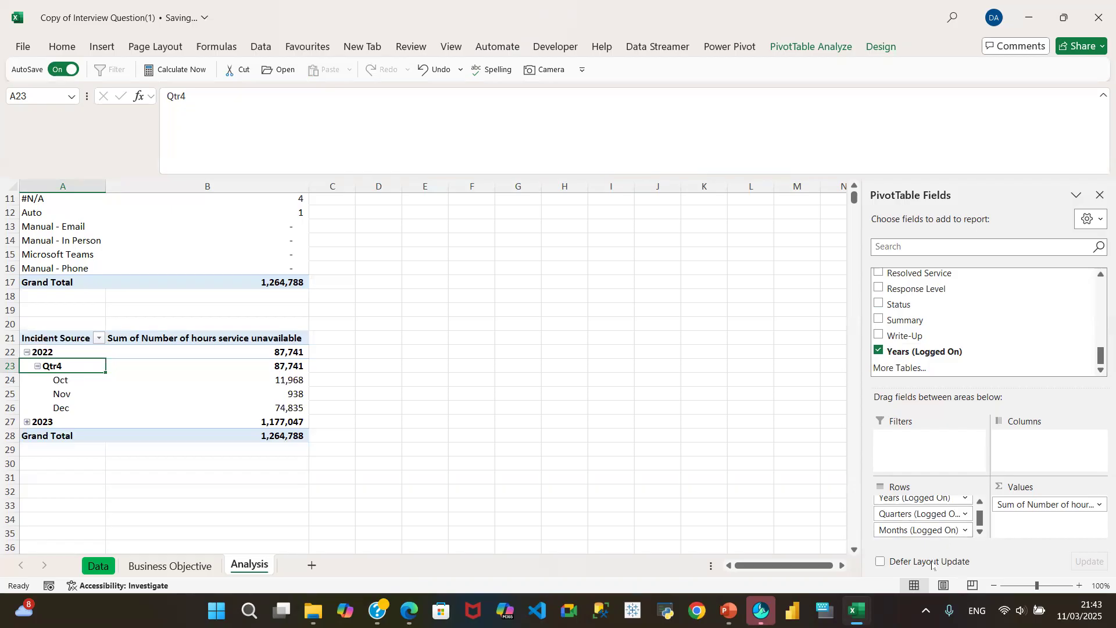
- Remove Quarters (Logged On) and Months (Logged On) from the rows, keeping Years (Logged On), and select the row label header in A21
{"action": "left_click_drag", "start_coordinate": [924, 514], "coordinate": [1003, 330]}
{"action": "left_click_drag", "start_coordinate": [928, 520], "coordinate": [984, 343]}
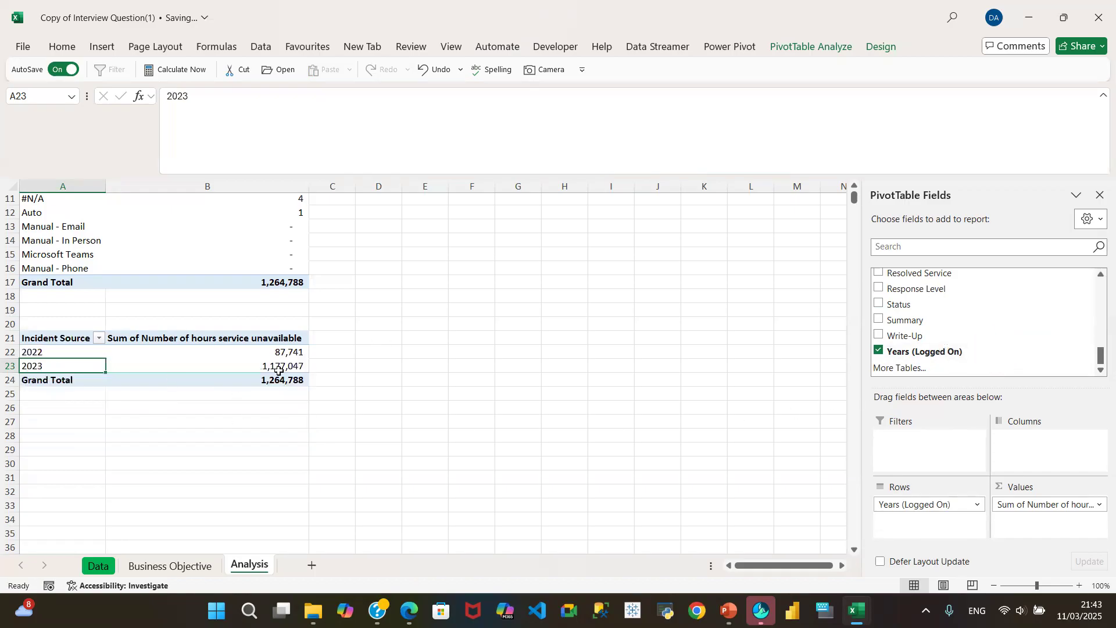
{"action": "left_click", "coordinate": [67, 339]}
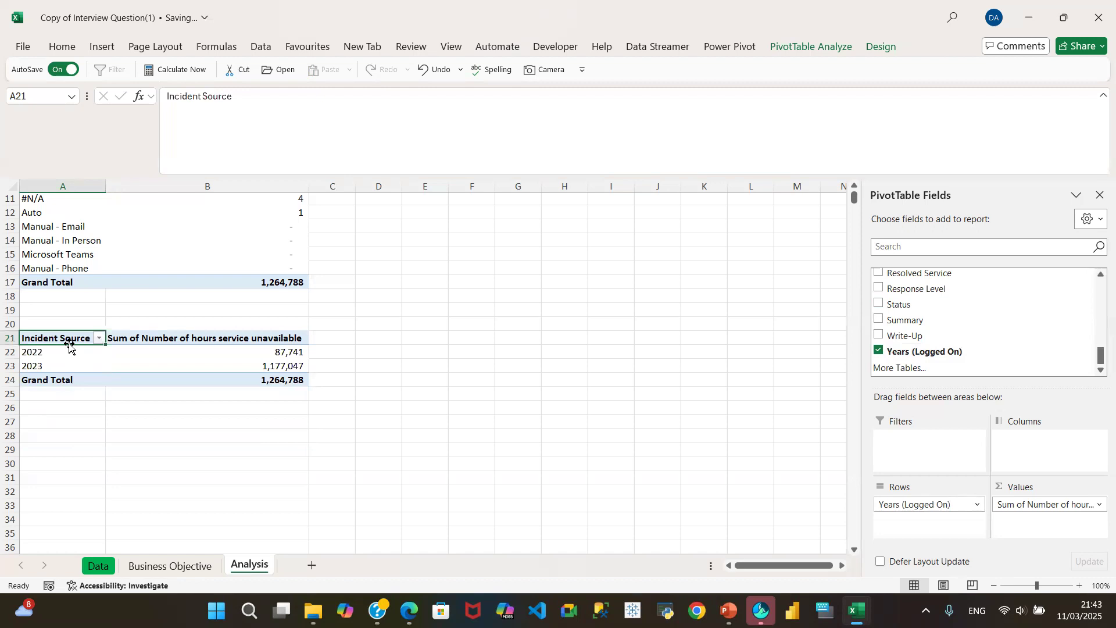
- Rename the row header of the lower pivot table in cell A21 to Year
{"action": "type", "text": "Year"}
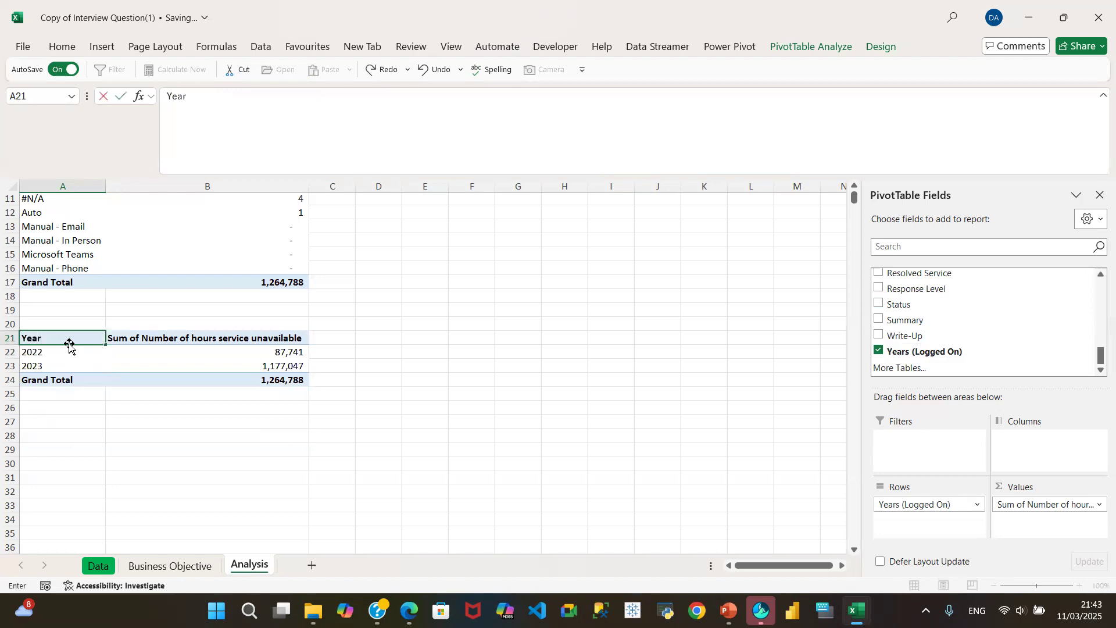
{"action": "left_click", "coordinate": [109, 368]}
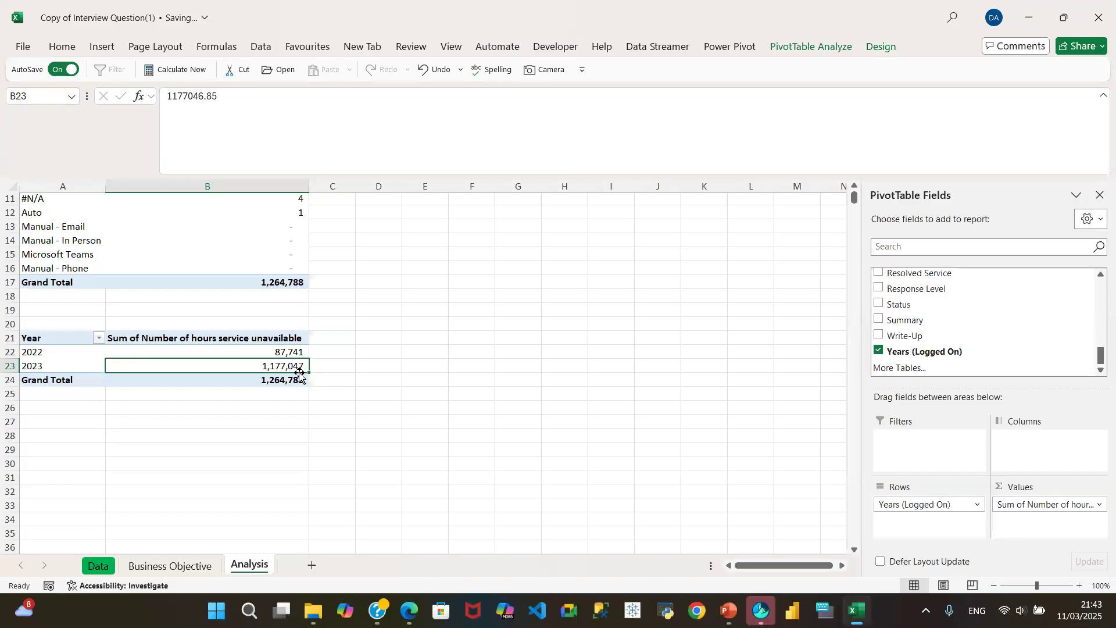
- Compare the service-unavailable hours of 2022 and 2023 in the lower pivot table
{"action": "left_click", "coordinate": [62, 363]}
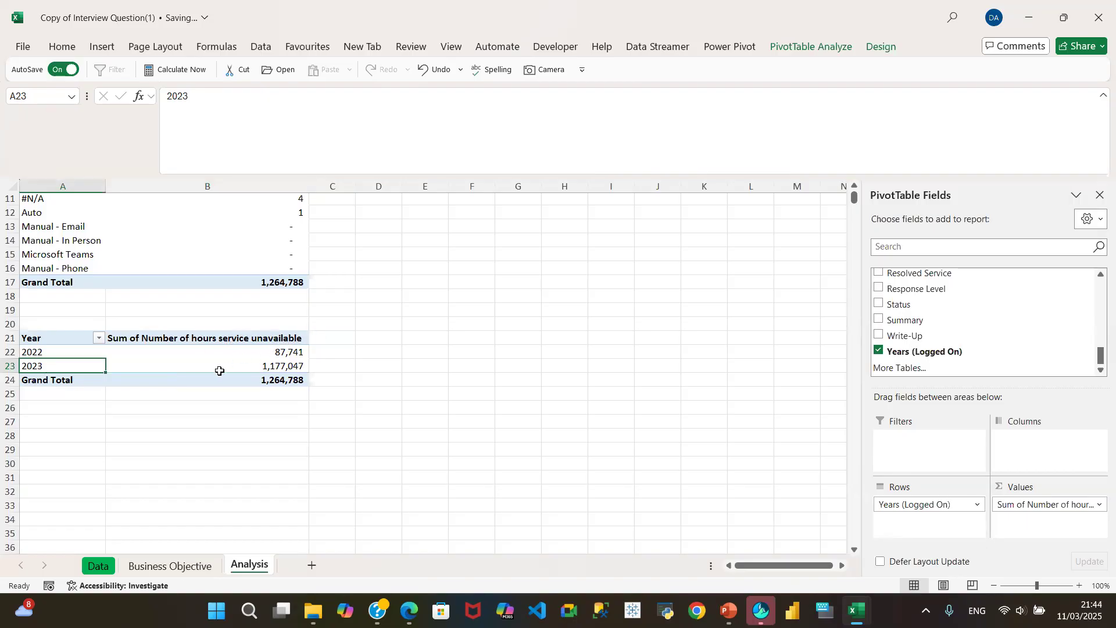
{"action": "mouse_move", "coordinate": [277, 364]}
{"action": "left_click", "coordinate": [61, 352]}
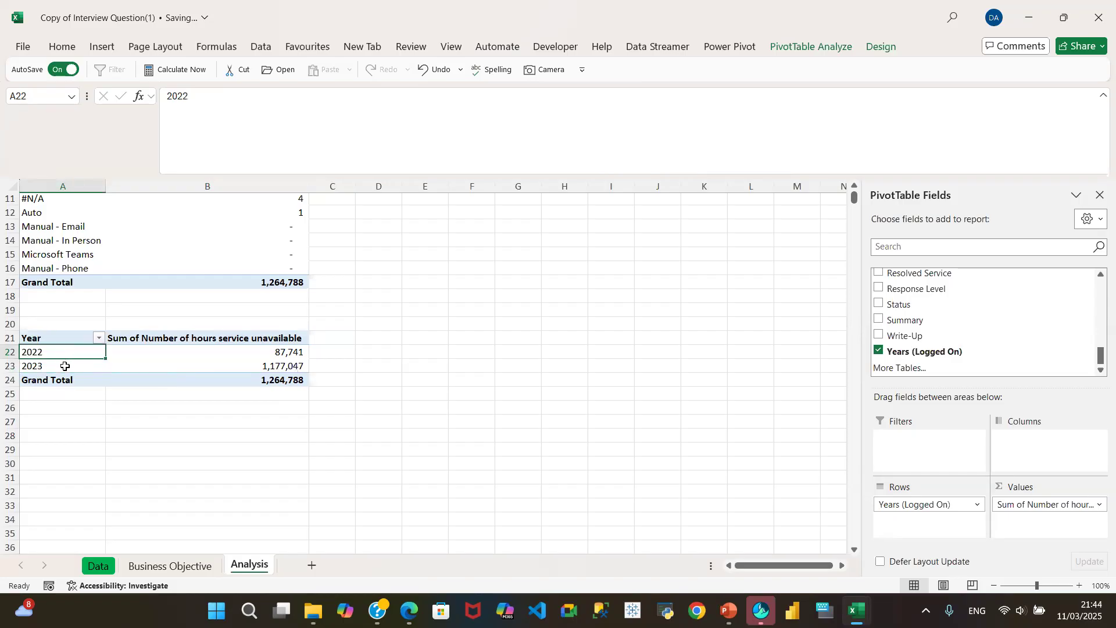
{"action": "left_click", "coordinate": [64, 366]}
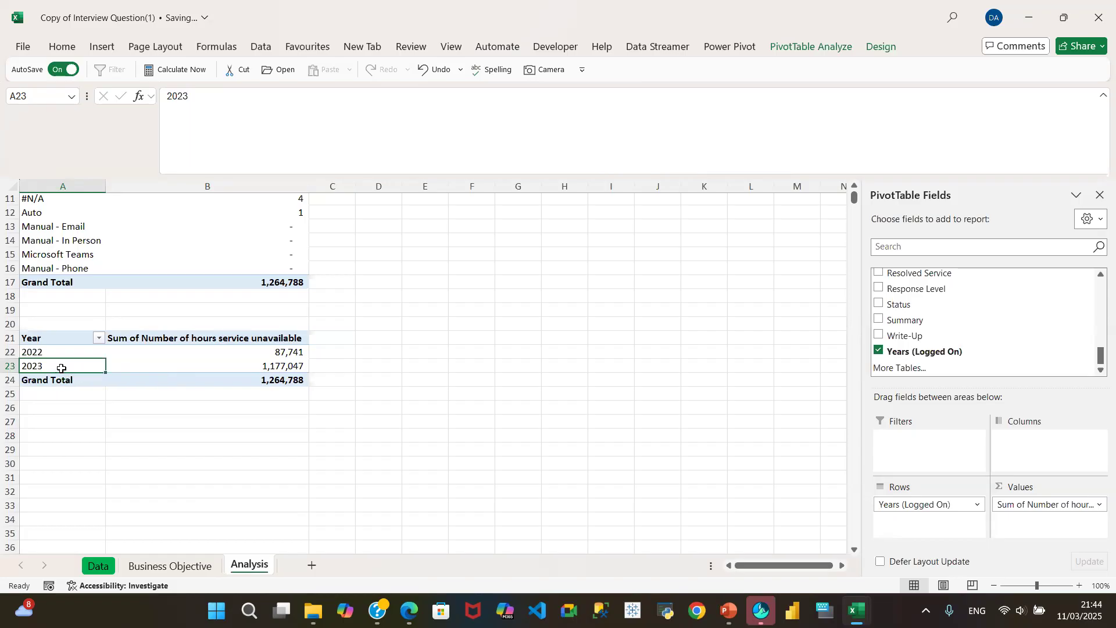
{"action": "left_click", "coordinate": [282, 372]}
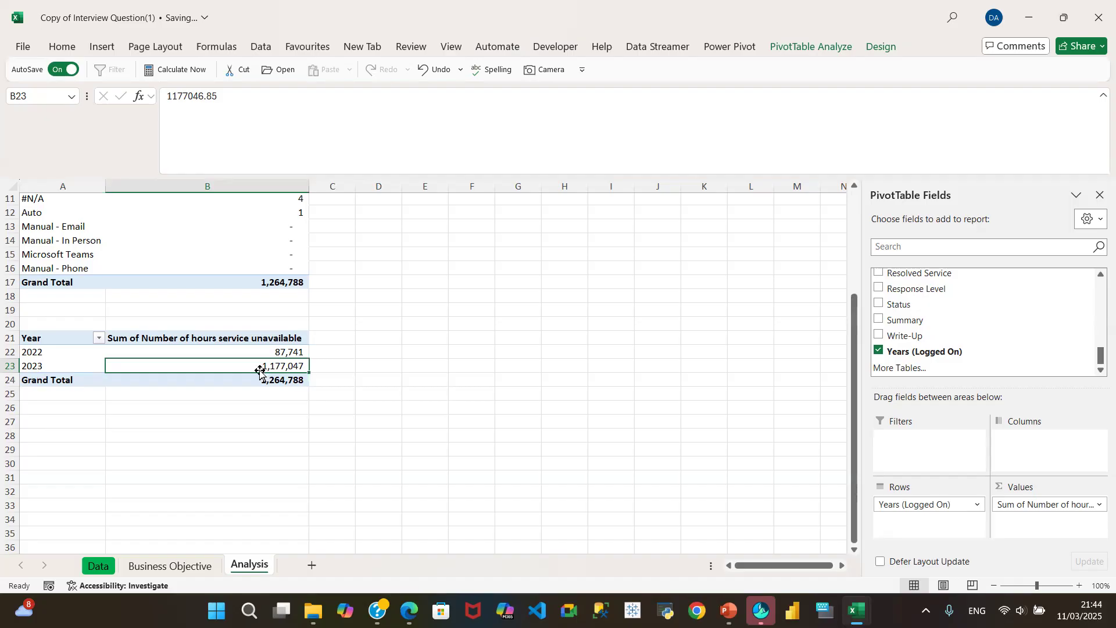
{"action": "mouse_move", "coordinate": [268, 380]}
{"action": "left_click", "coordinate": [67, 357]}
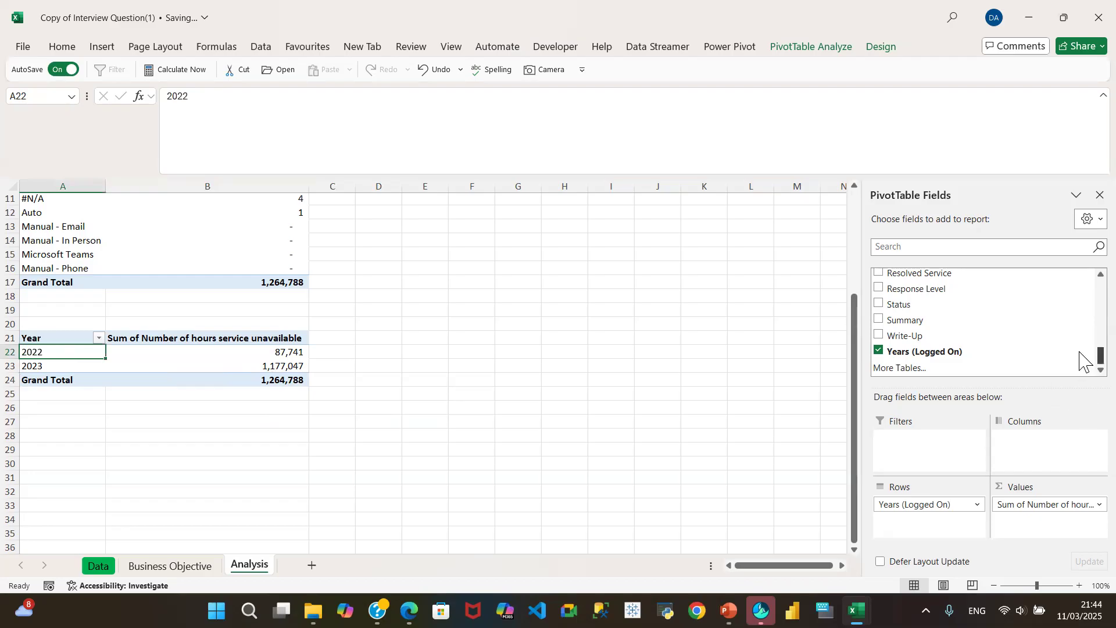
- Add the Months (Logged On) field to the rows of the yearly pivot table
{"action": "scroll", "coordinate": [1080, 365], "scroll_direction": "up", "scroll_amount": 5}
{"action": "scroll", "coordinate": [1080, 328], "scroll_direction": "up", "scroll_amount": 5}
{"action": "scroll", "coordinate": [1079, 320], "scroll_direction": "up", "scroll_amount": 4}
{"action": "scroll", "coordinate": [1079, 304], "scroll_direction": "up", "scroll_amount": 2}
{"action": "scroll", "coordinate": [1079, 311], "scroll_direction": "down", "scroll_amount": 4}
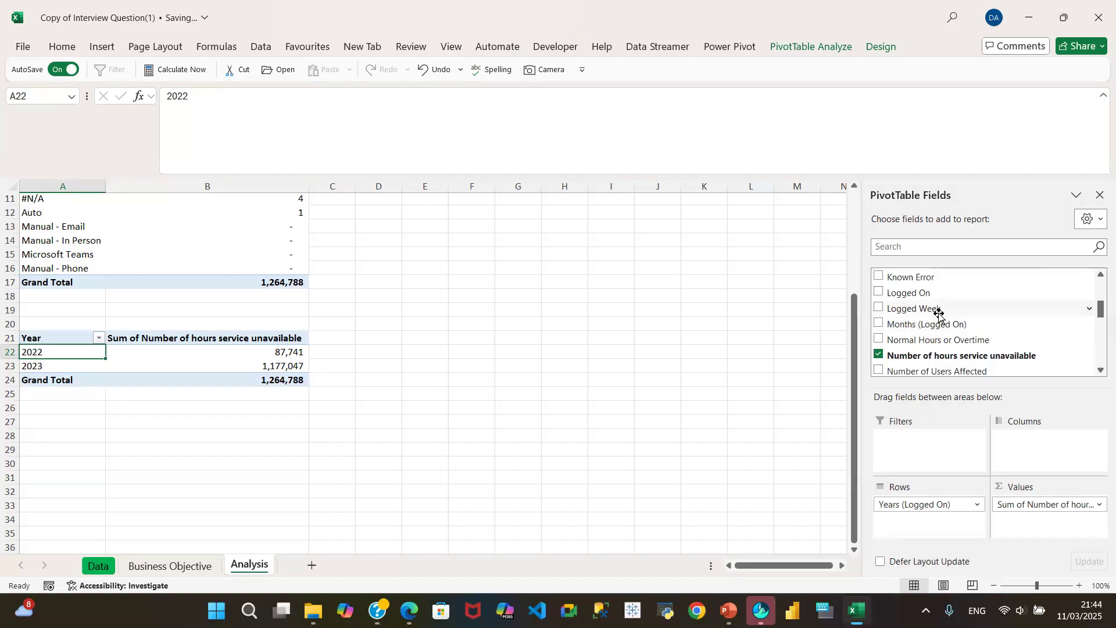
{"action": "left_click", "coordinate": [879, 323]}
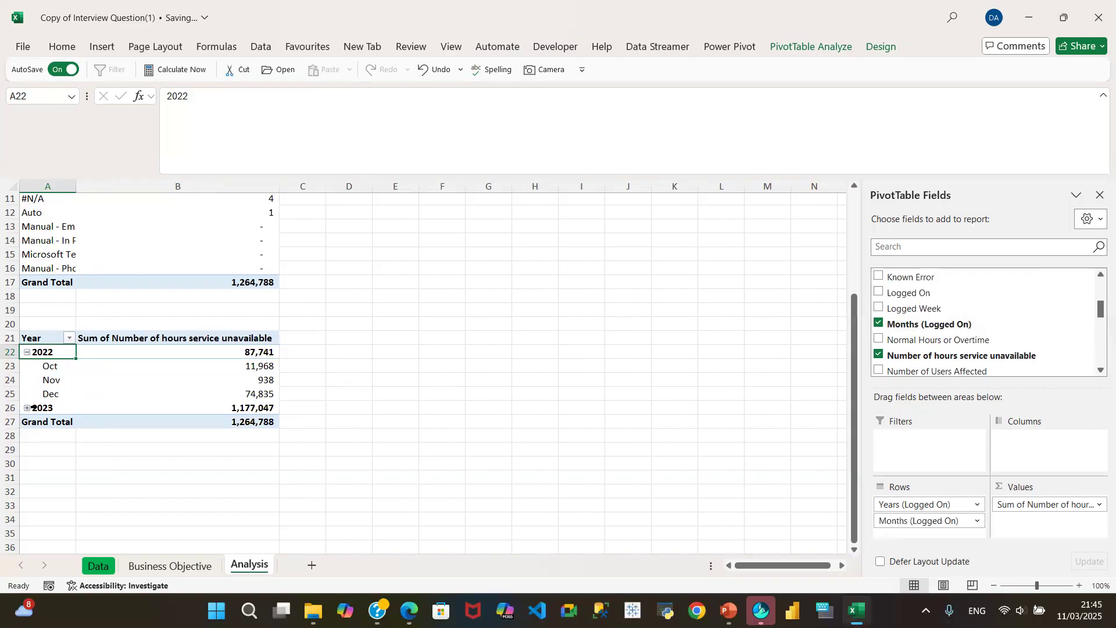
- Expand the 2023 group in the pivot table to list its months
{"action": "left_click", "coordinate": [27, 408]}
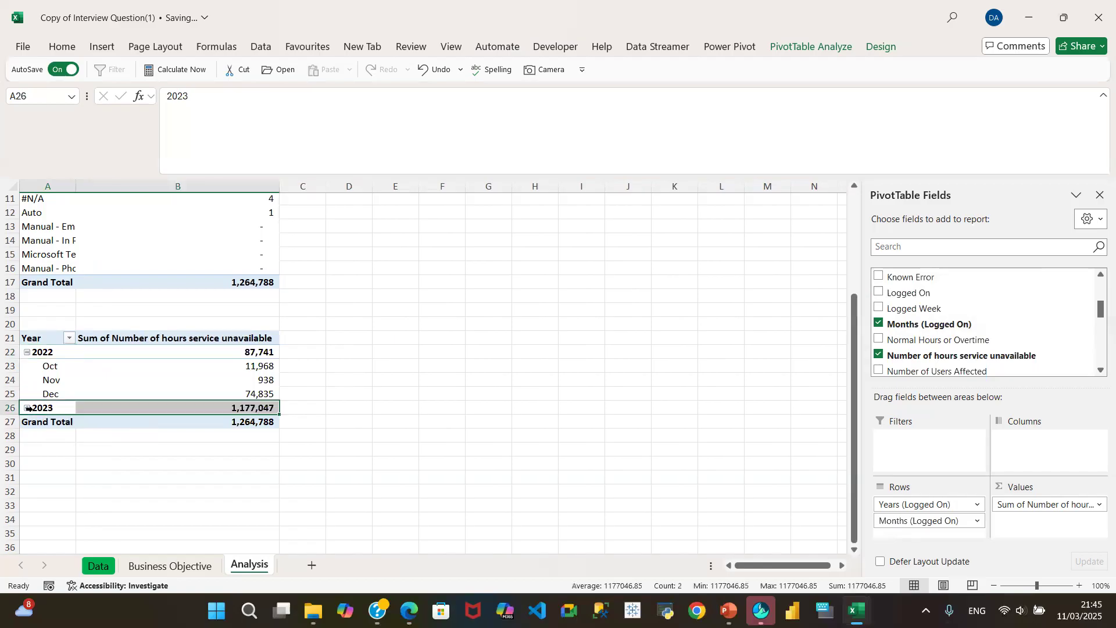
{"action": "left_click", "coordinate": [39, 434]}
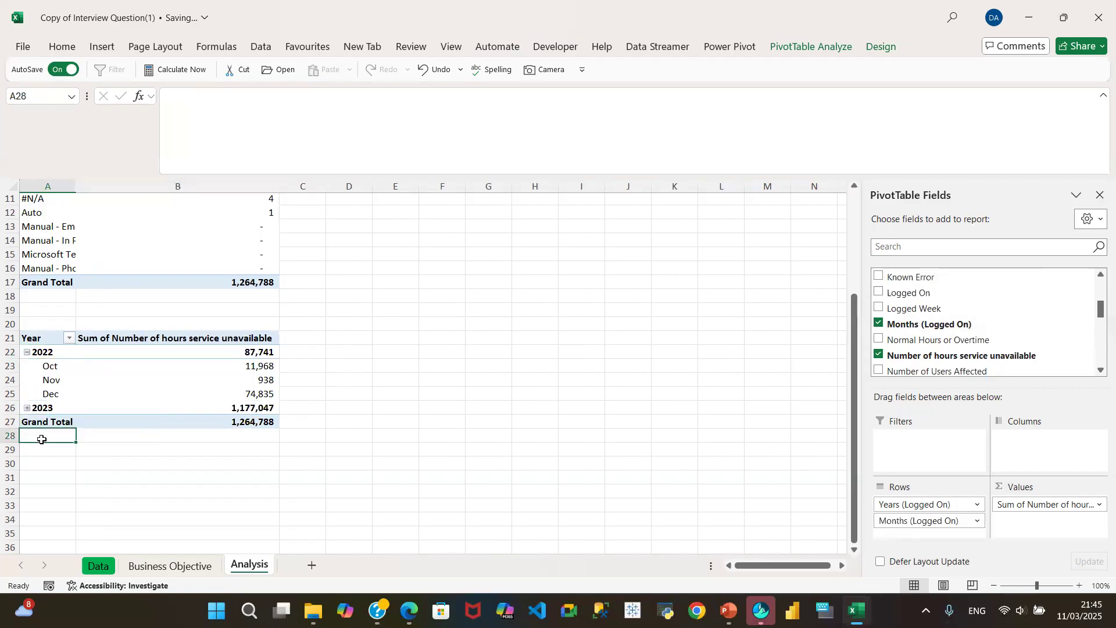
{"action": "left_click", "coordinate": [32, 408]}
{"action": "left_click", "coordinate": [47, 449]}
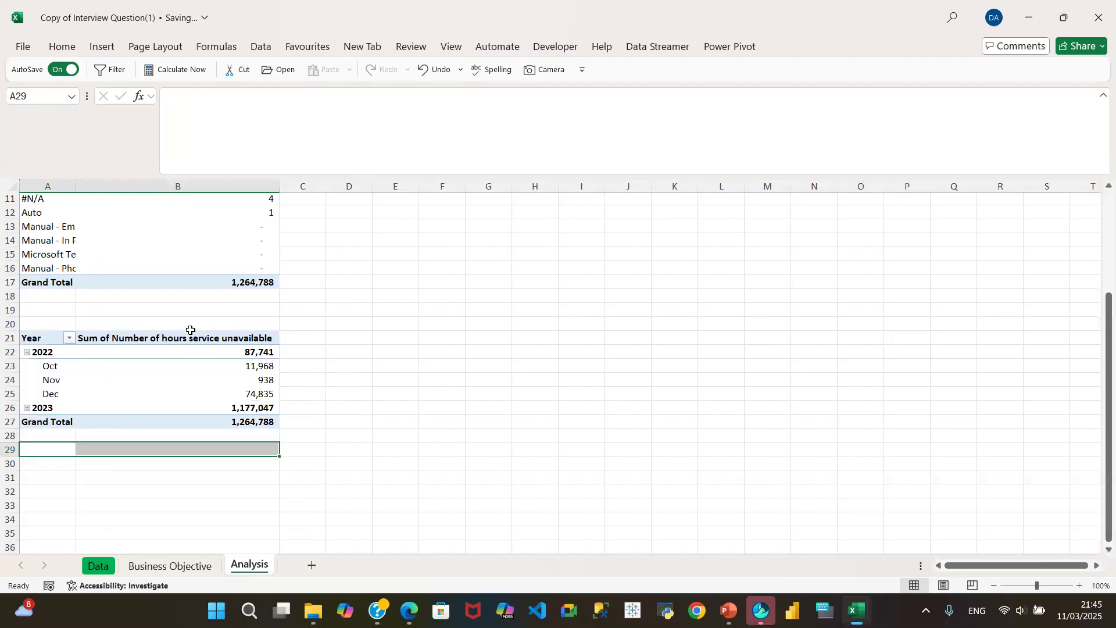
{"action": "left_click", "coordinate": [26, 407]}
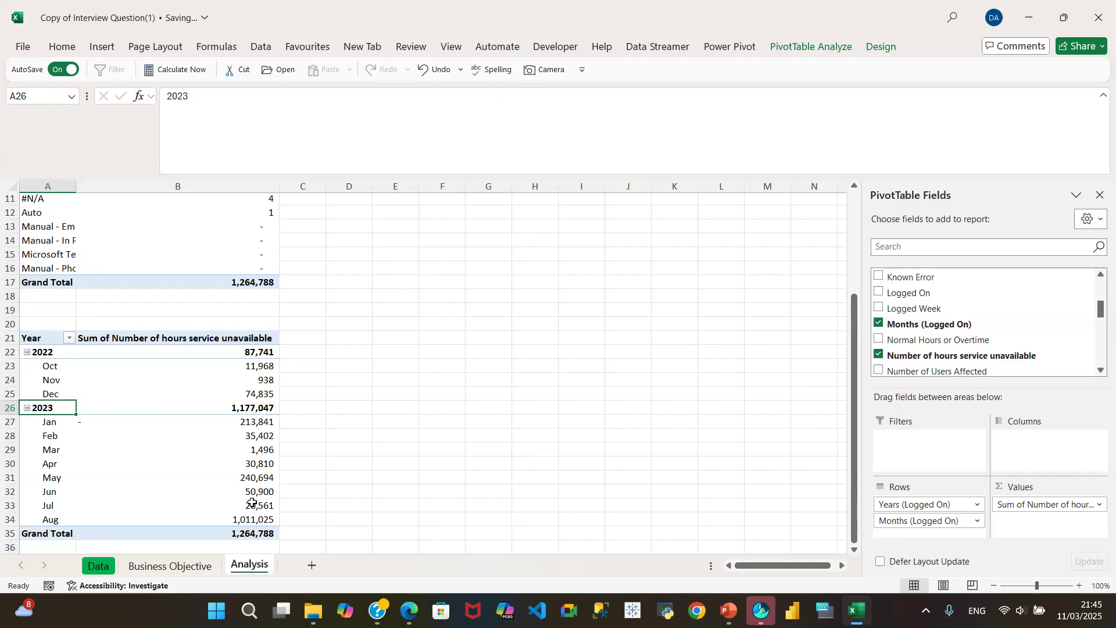
- Review the monthly unavailable hours and remove the Months (Logged On) field from the pivot table rows
{"action": "mouse_move", "coordinate": [104, 377]}
{"action": "mouse_move", "coordinate": [245, 386]}
{"action": "mouse_move", "coordinate": [256, 427]}
{"action": "mouse_move", "coordinate": [251, 477]}
{"action": "left_click_drag", "start_coordinate": [917, 518], "coordinate": [971, 349]}
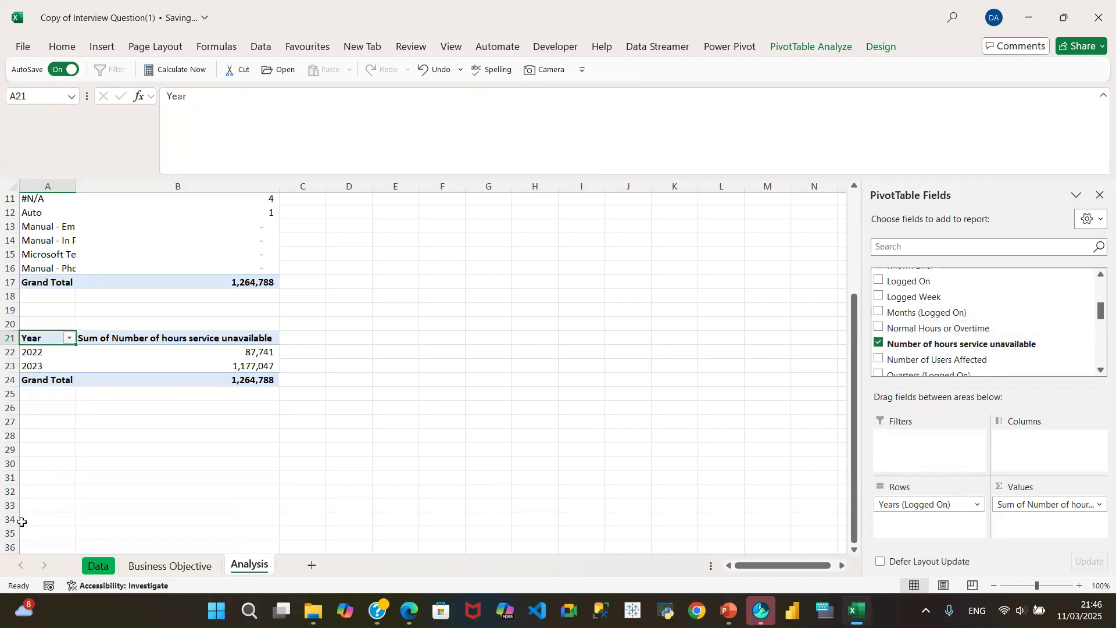
{"action": "left_click", "coordinate": [148, 363]}
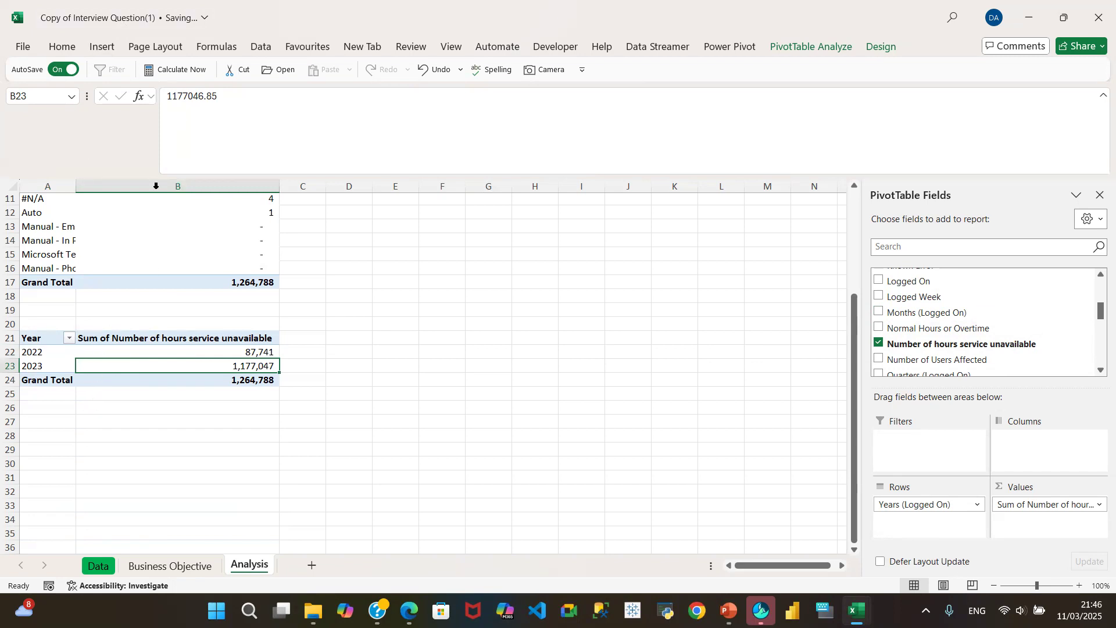
{"action": "left_click", "coordinate": [103, 49]}
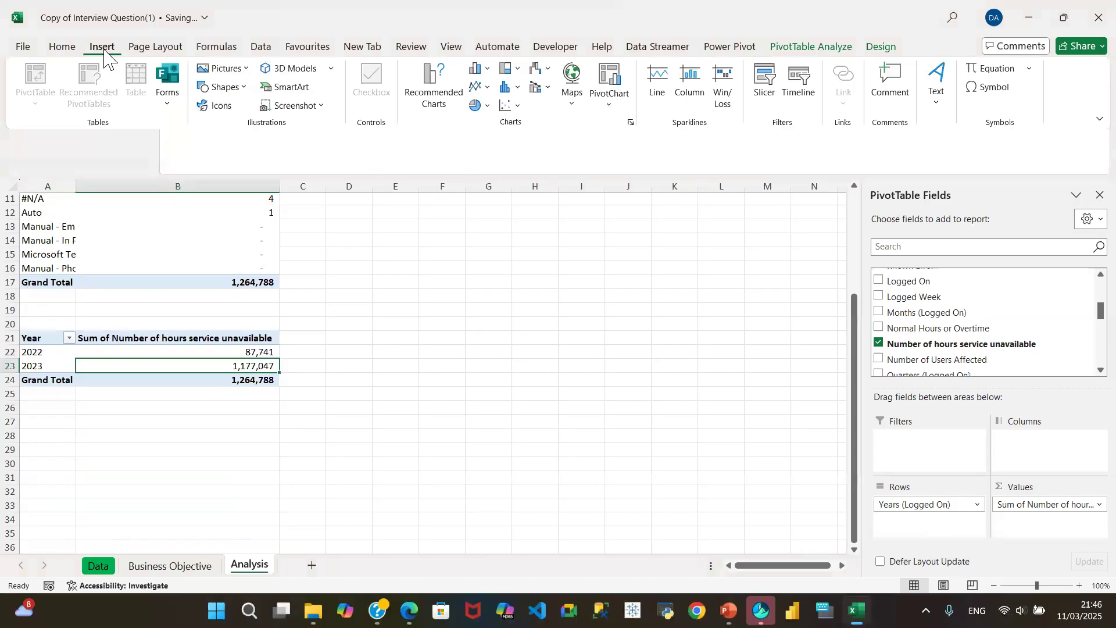
{"action": "left_click", "coordinate": [440, 107]}
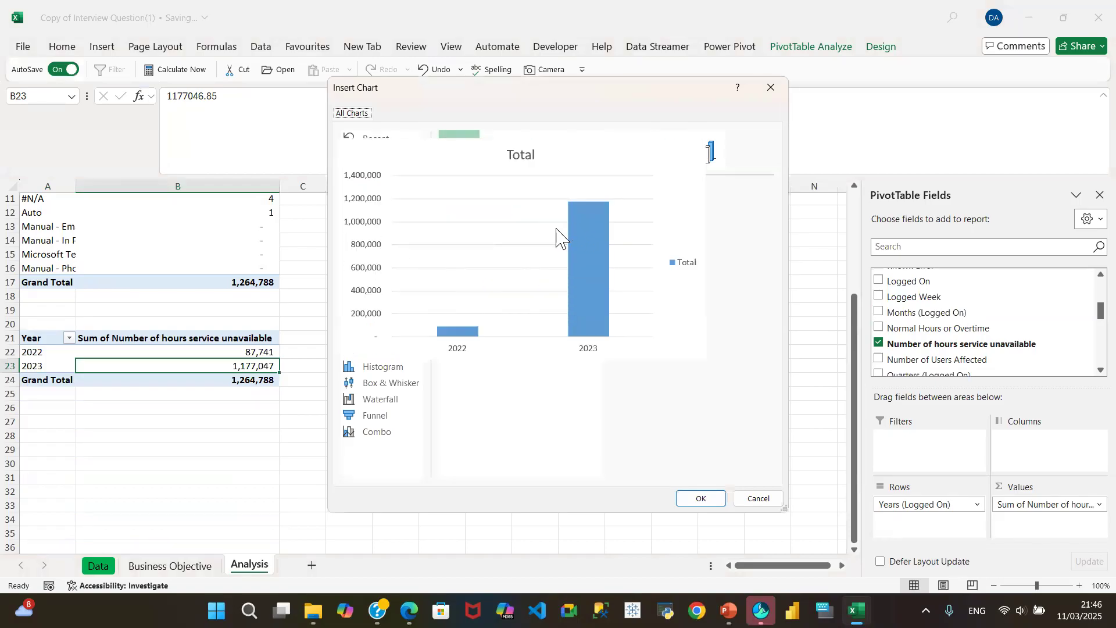
{"action": "mouse_move", "coordinate": [569, 233]}
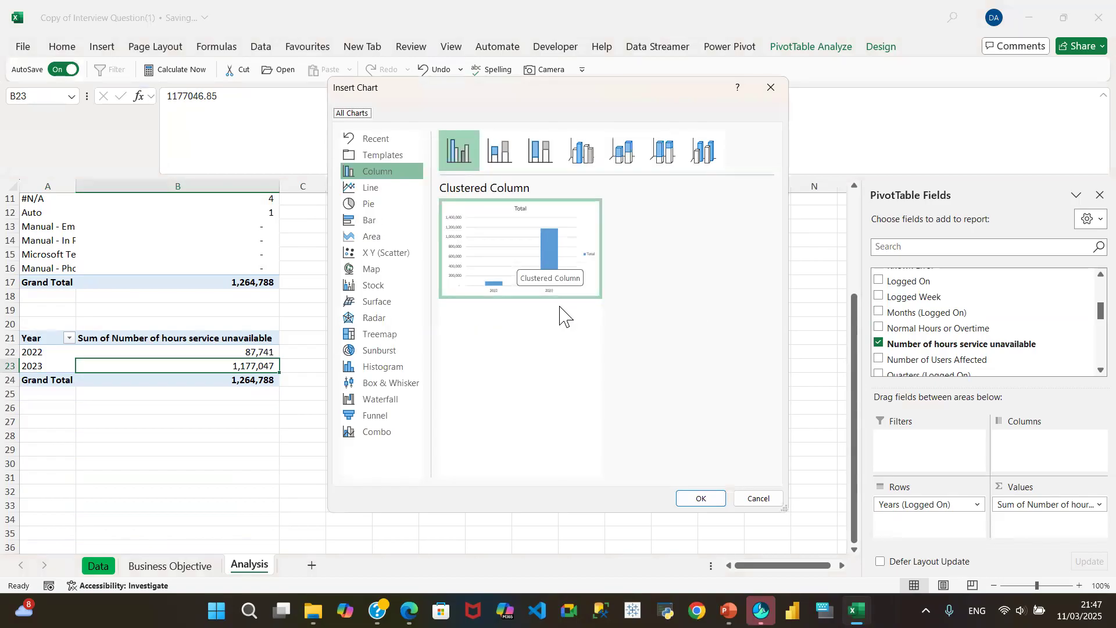
{"action": "mouse_move", "coordinate": [562, 292]}
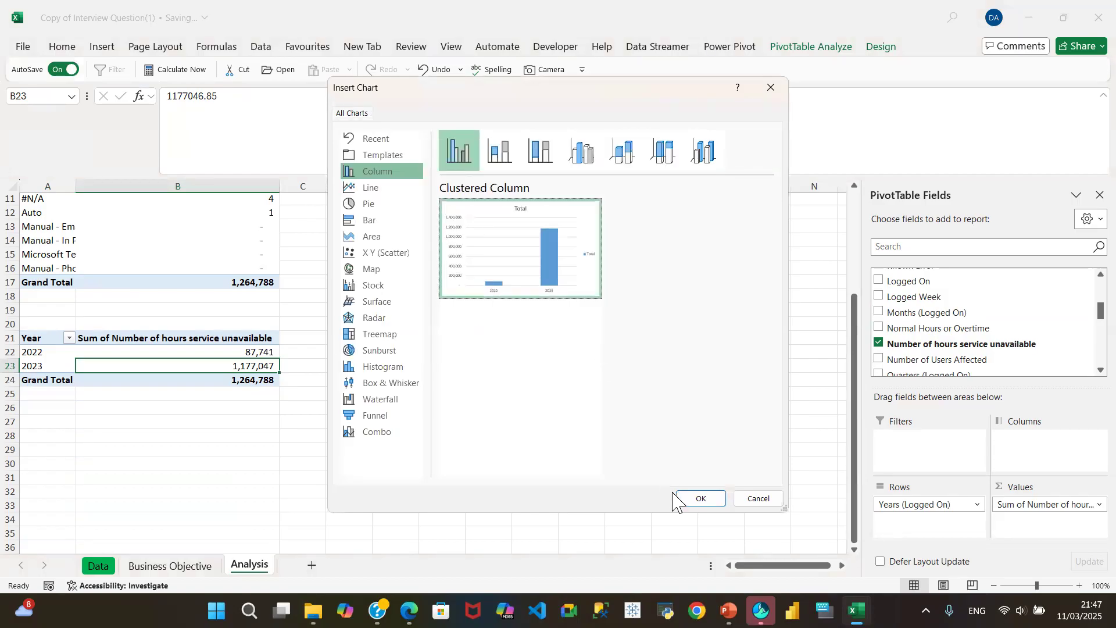
{"action": "left_click", "coordinate": [695, 501]}
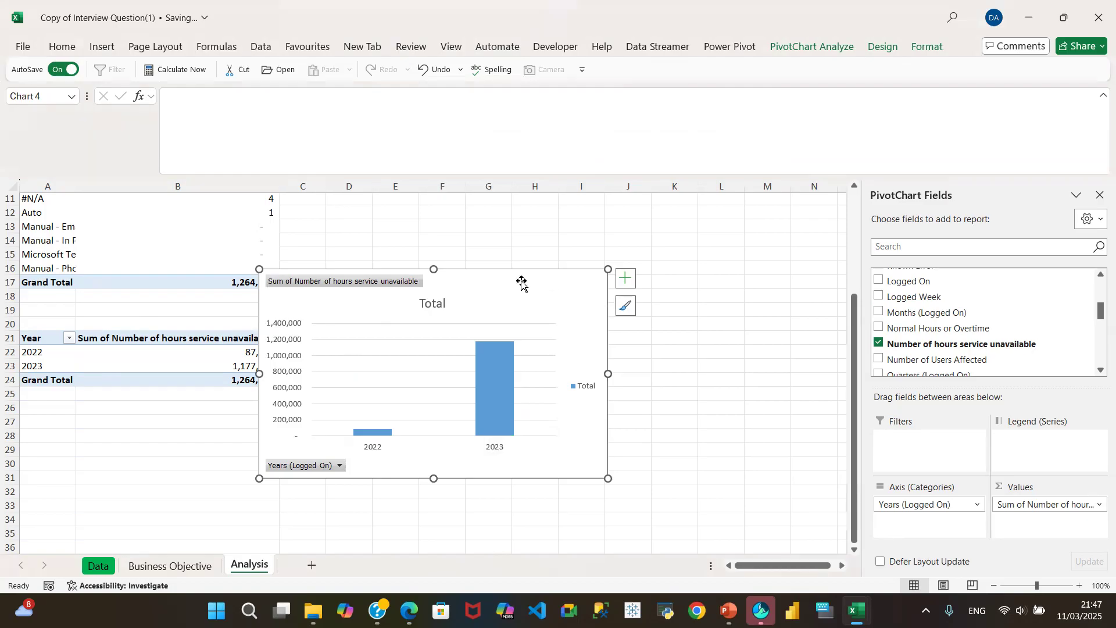
{"action": "key", "text": "Delete"}
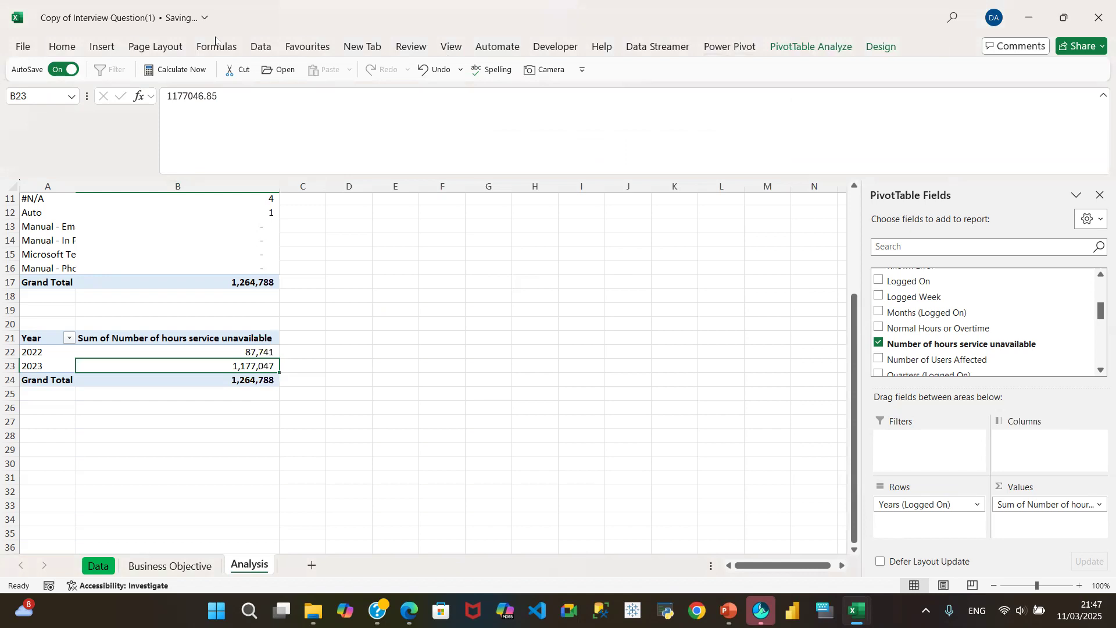
- Insert a 2-D pie PivotChart of unavailable hours by year and place it beside the pivot tables
{"action": "left_click", "coordinate": [102, 47]}
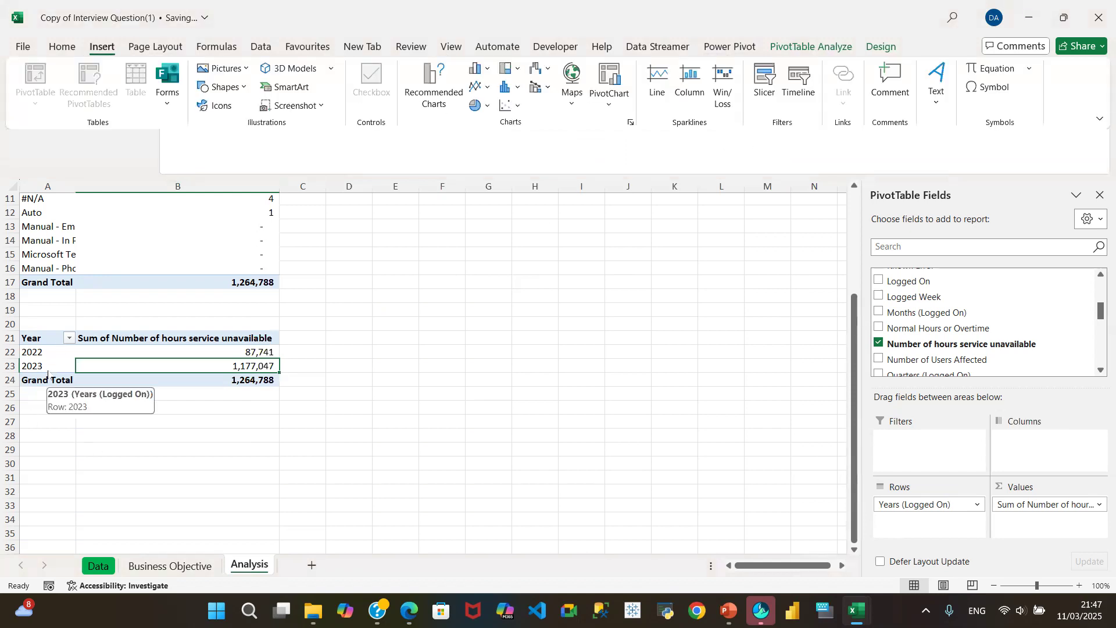
{"action": "left_click", "coordinate": [435, 99]}
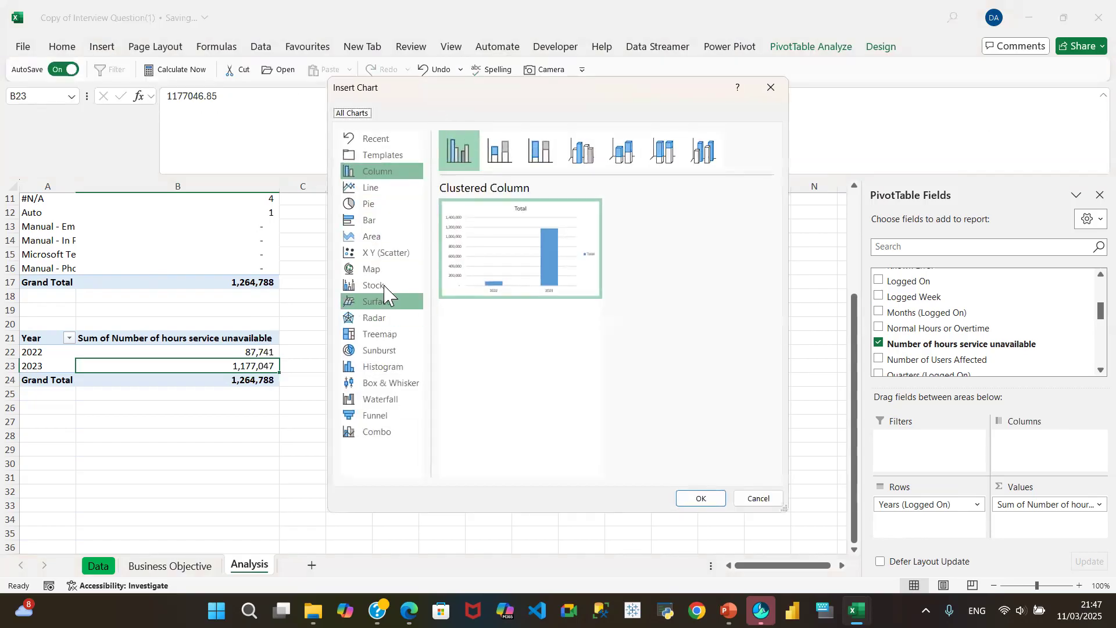
{"action": "left_click", "coordinate": [373, 205]}
{"action": "mouse_move", "coordinate": [526, 256]}
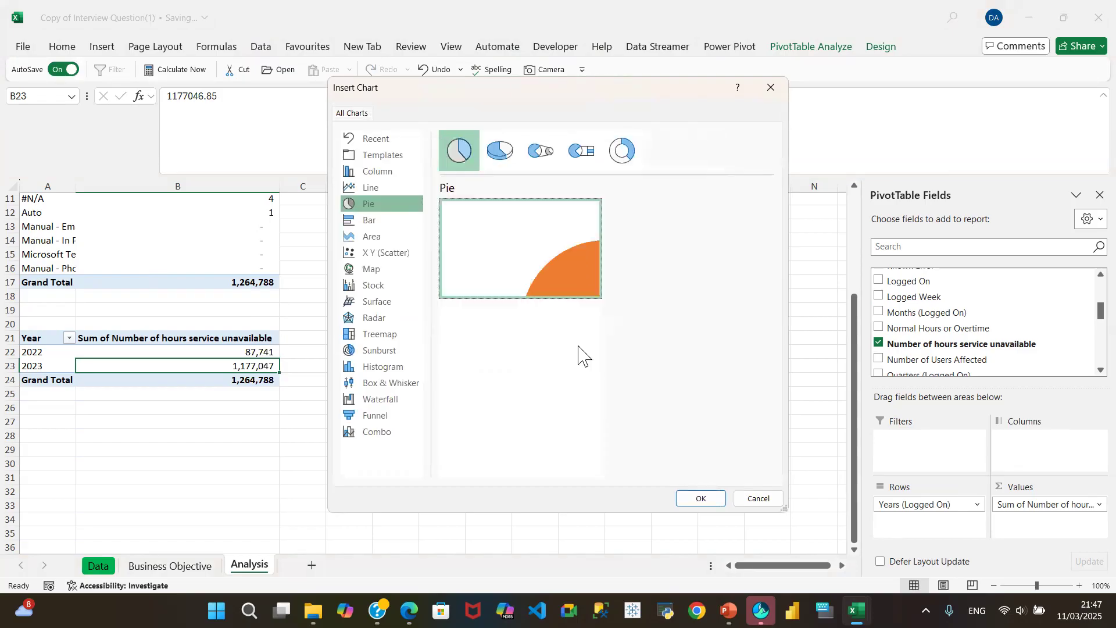
{"action": "left_click", "coordinate": [698, 499]}
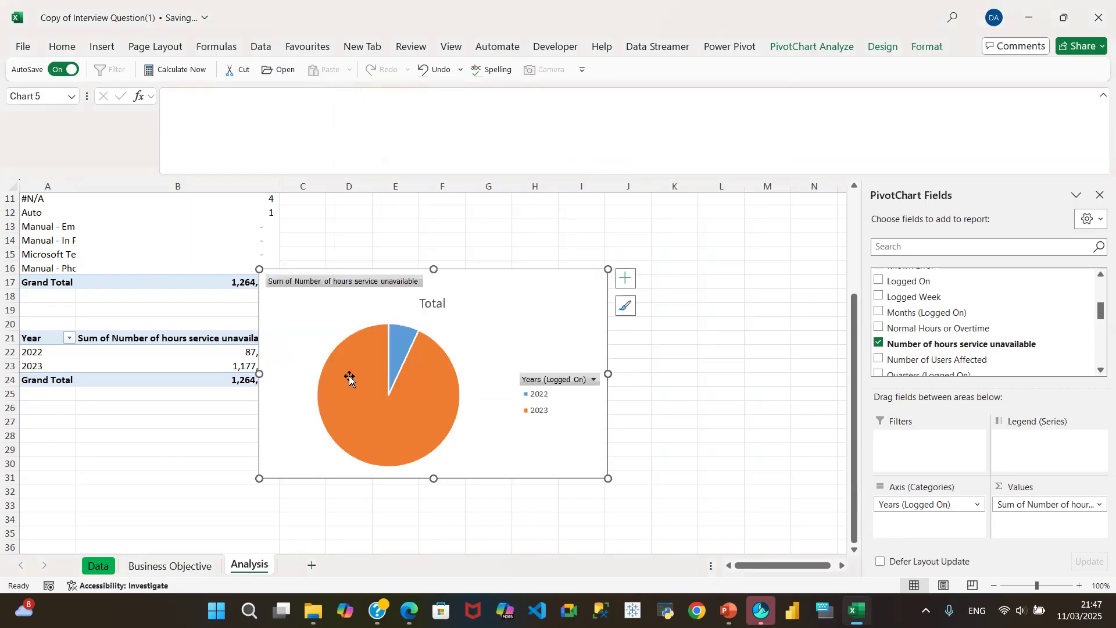
{"action": "left_click_drag", "start_coordinate": [535, 319], "coordinate": [567, 235]}
- Insert a 3-D Pie PivotChart from the yearly pivot table and place it to the right of the first pie chart
{"action": "left_click", "coordinate": [211, 349]}
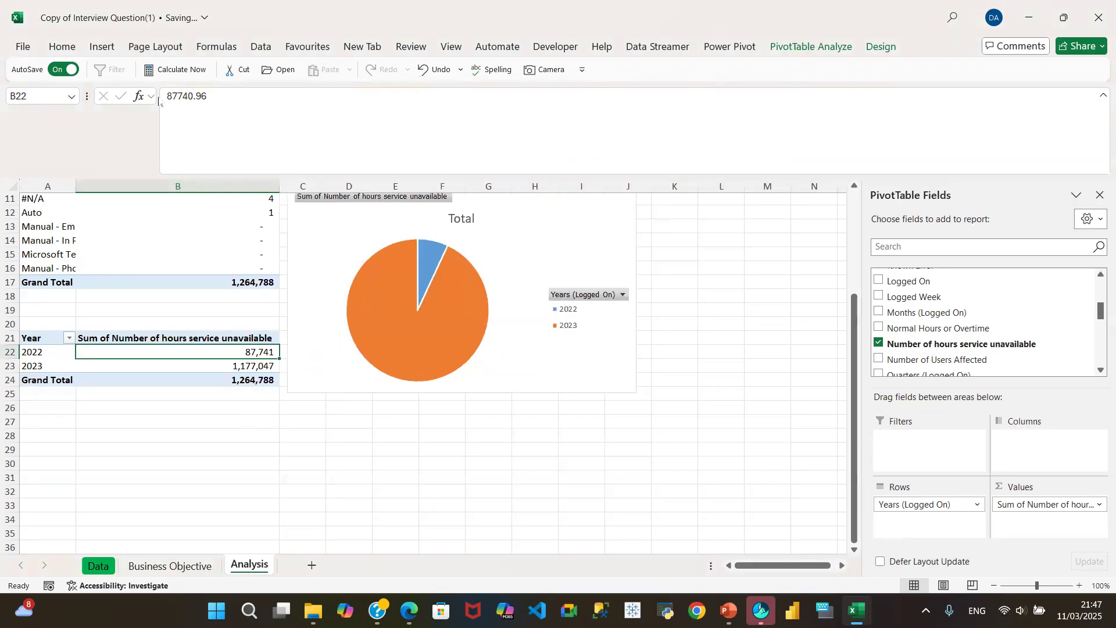
{"action": "left_click", "coordinate": [102, 46]}
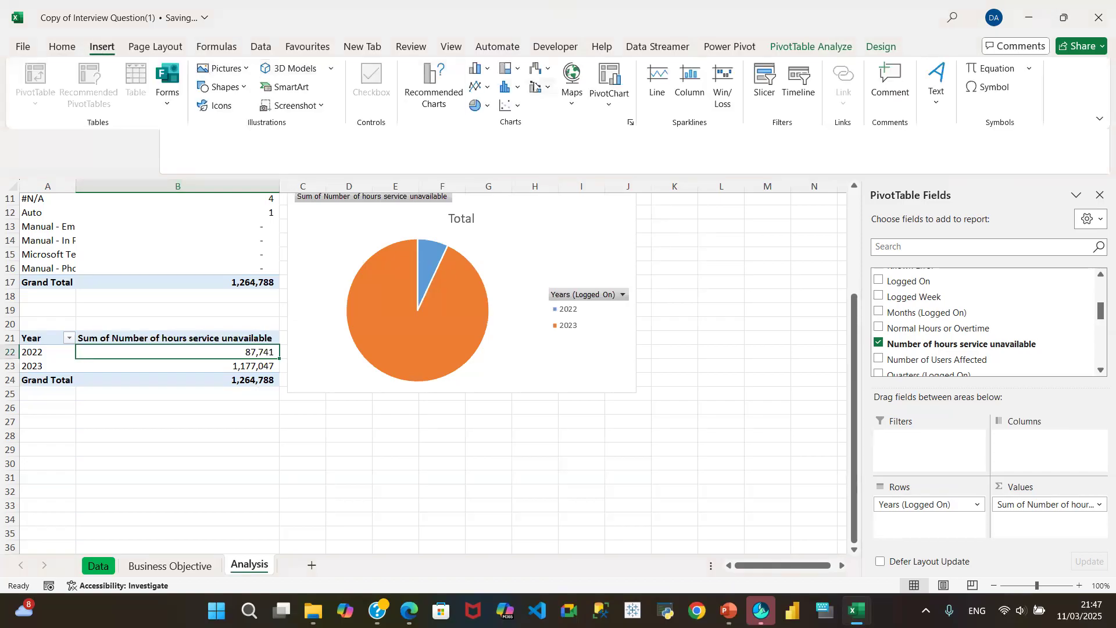
{"action": "left_click", "coordinate": [434, 88]}
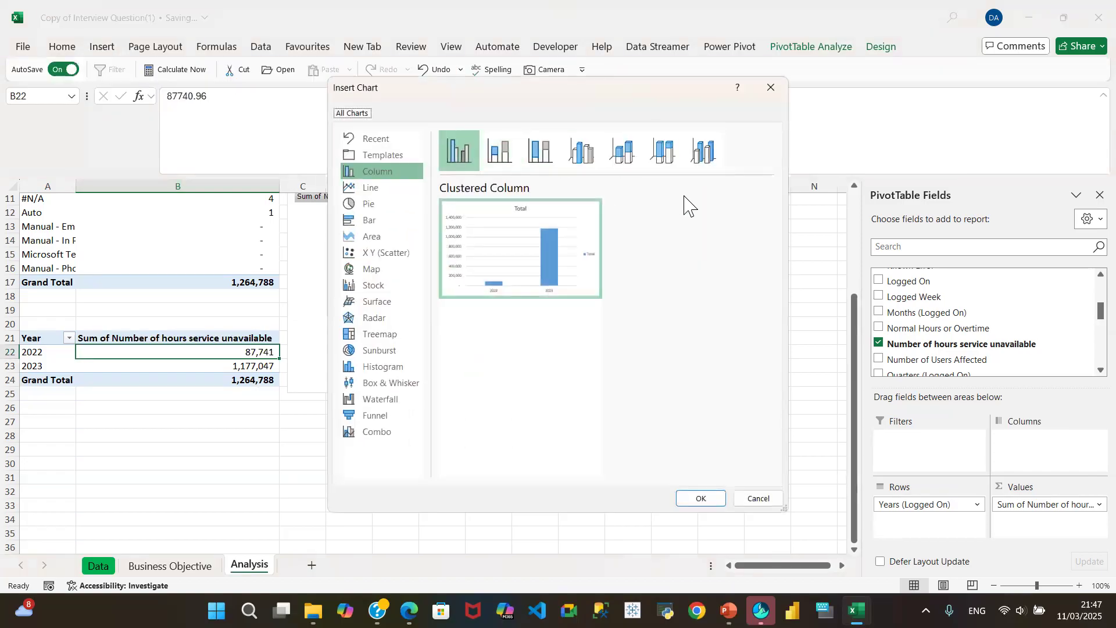
{"action": "left_click", "coordinate": [377, 204]}
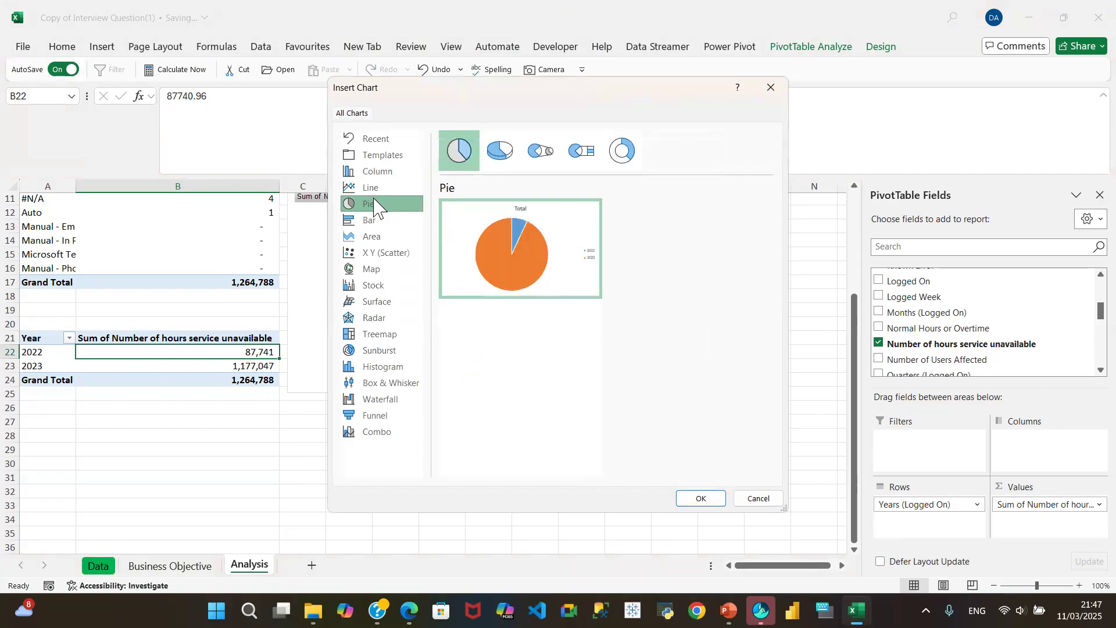
{"action": "left_click", "coordinate": [627, 161]}
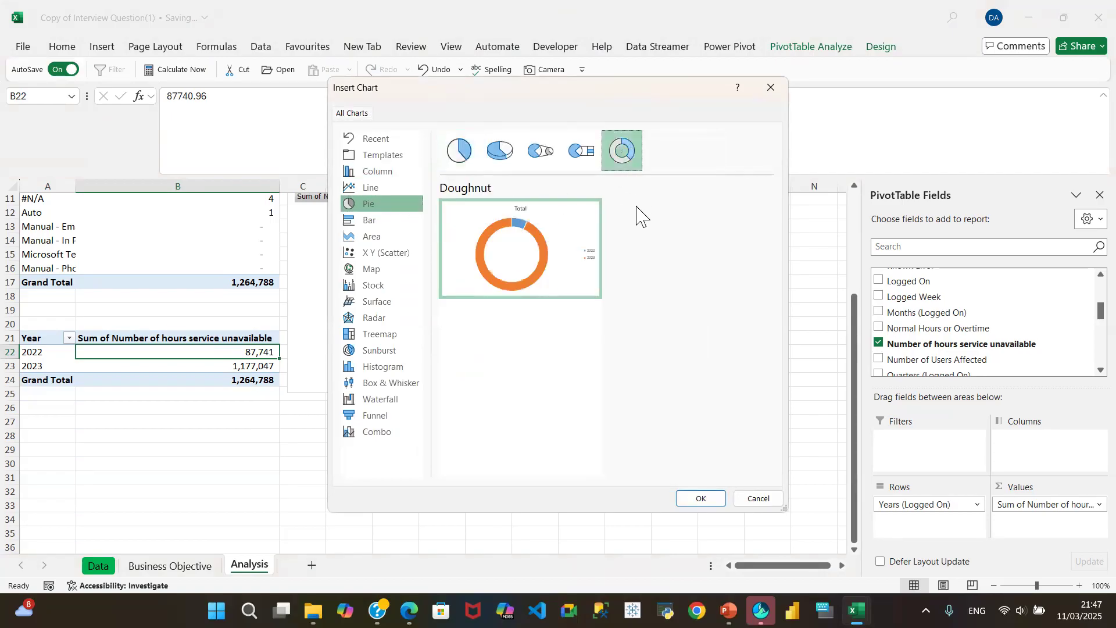
{"action": "left_click", "coordinate": [510, 156]}
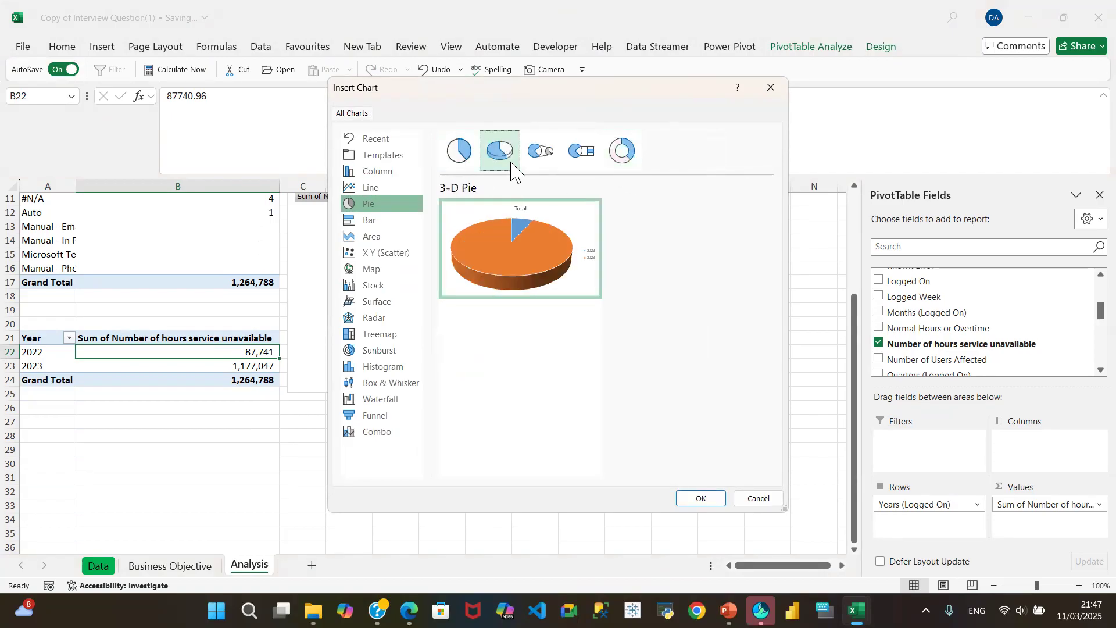
{"action": "mouse_move", "coordinate": [546, 271]}
{"action": "left_click", "coordinate": [705, 501]}
{"action": "left_click_drag", "start_coordinate": [326, 299], "coordinate": [588, 209]}
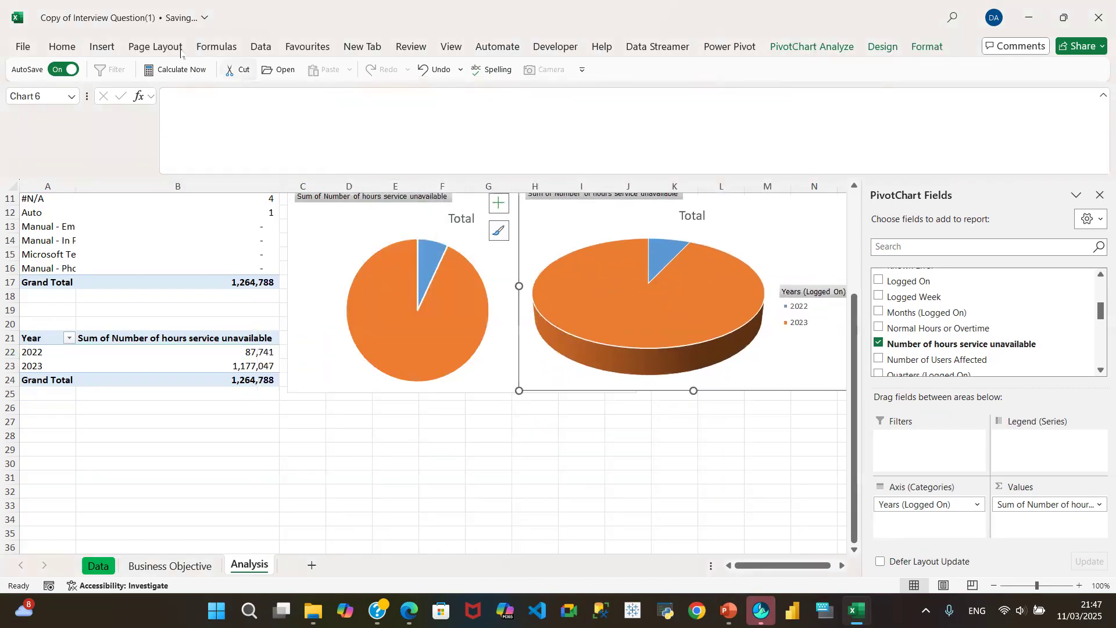
- Insert a Doughnut PivotChart from the yearly pivot table and place it below the two pie charts
{"action": "left_click", "coordinate": [134, 365]}
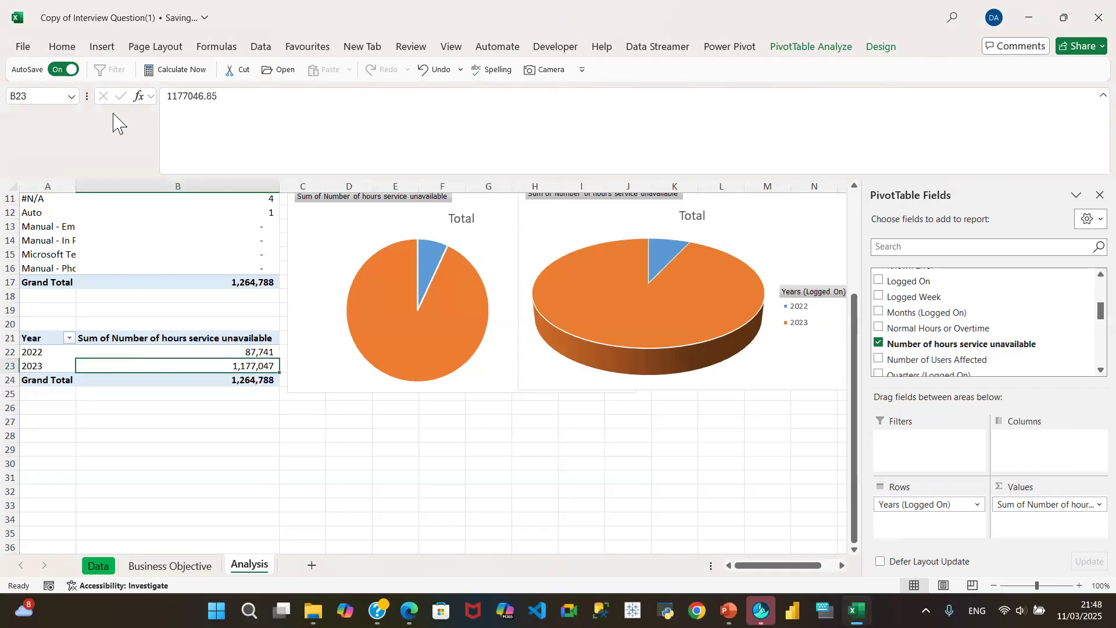
{"action": "left_click", "coordinate": [101, 48]}
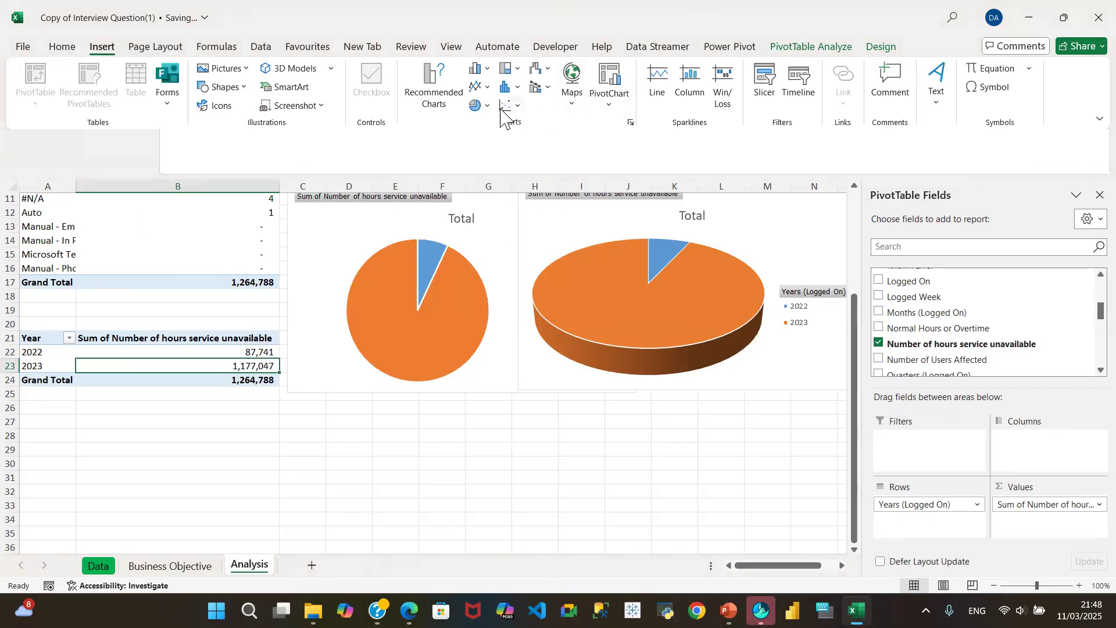
{"action": "left_click", "coordinate": [435, 104]}
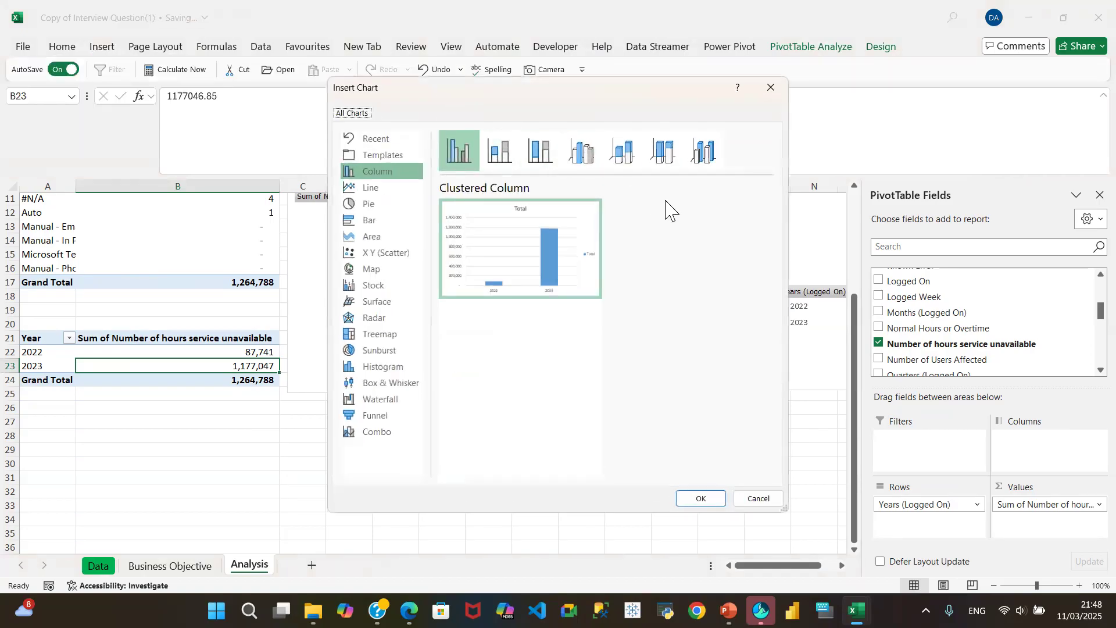
{"action": "left_click", "coordinate": [375, 205]}
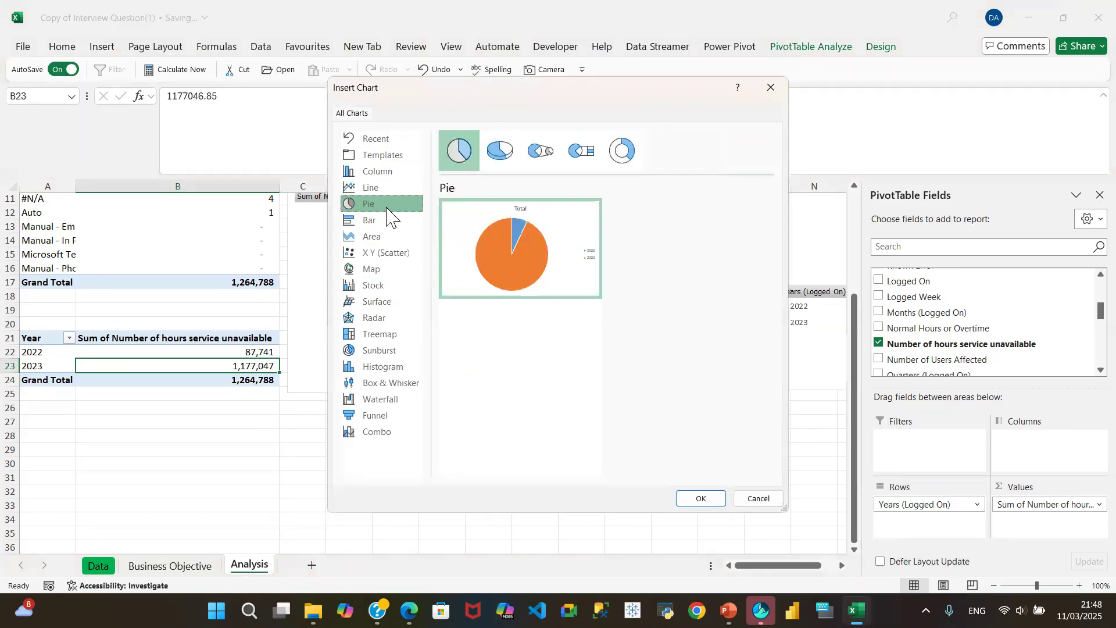
{"action": "left_click", "coordinate": [623, 152]}
{"action": "left_click", "coordinate": [701, 498]}
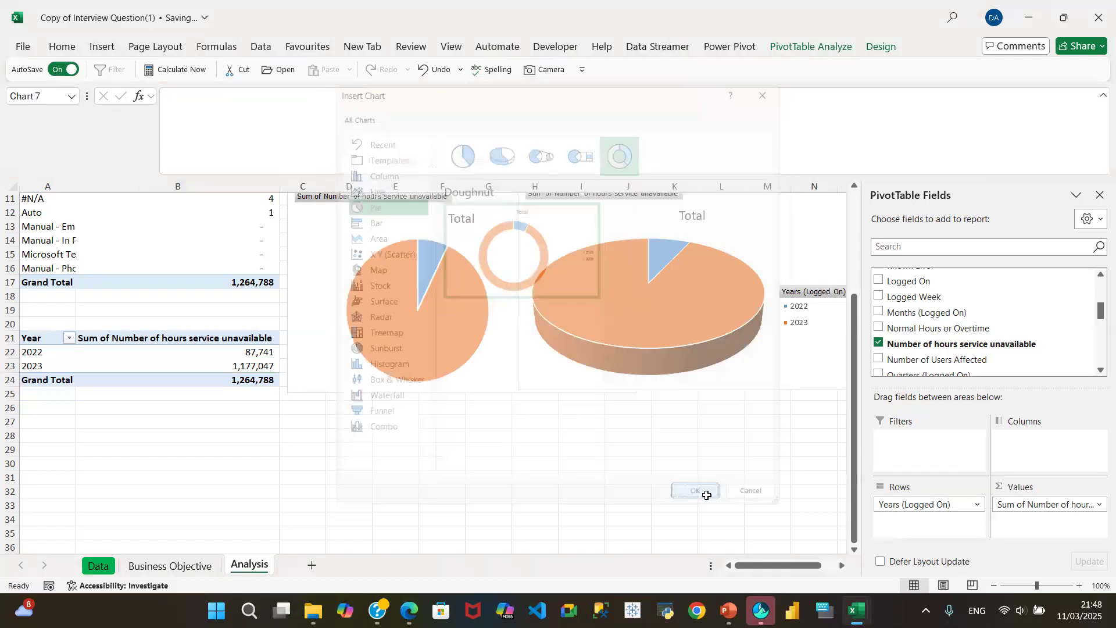
{"action": "left_click_drag", "start_coordinate": [407, 315], "coordinate": [399, 400]}
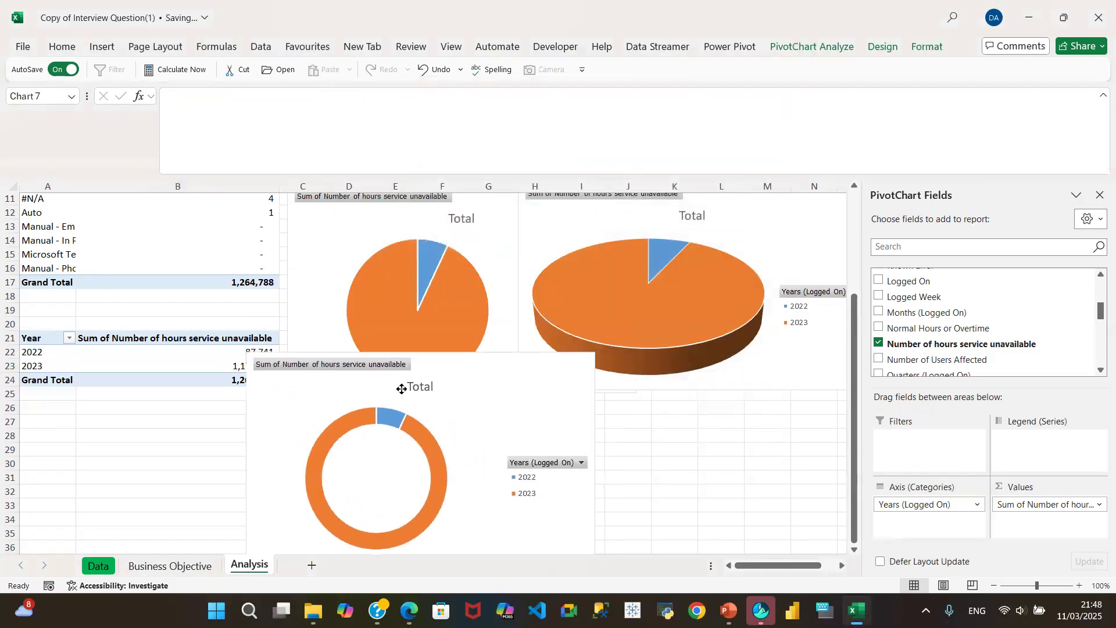
- Narrow the 3-D pie chart and move it clear of the 2-D pie chart, over about columns I to N
{"action": "left_click", "coordinate": [625, 228]}
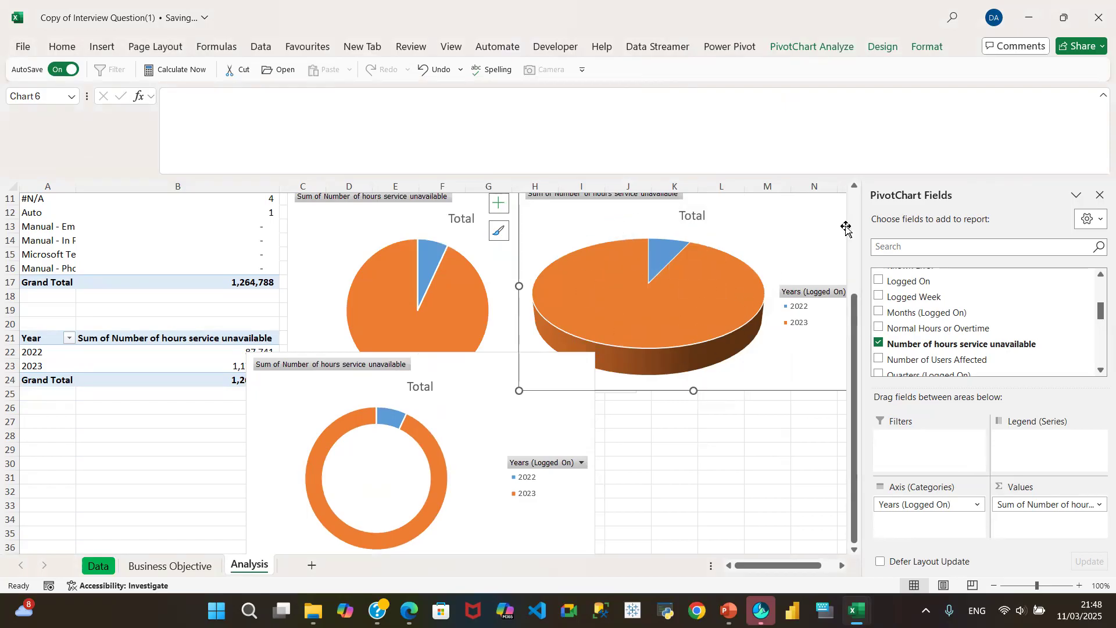
{"action": "left_click_drag", "start_coordinate": [747, 231], "coordinate": [697, 234]}
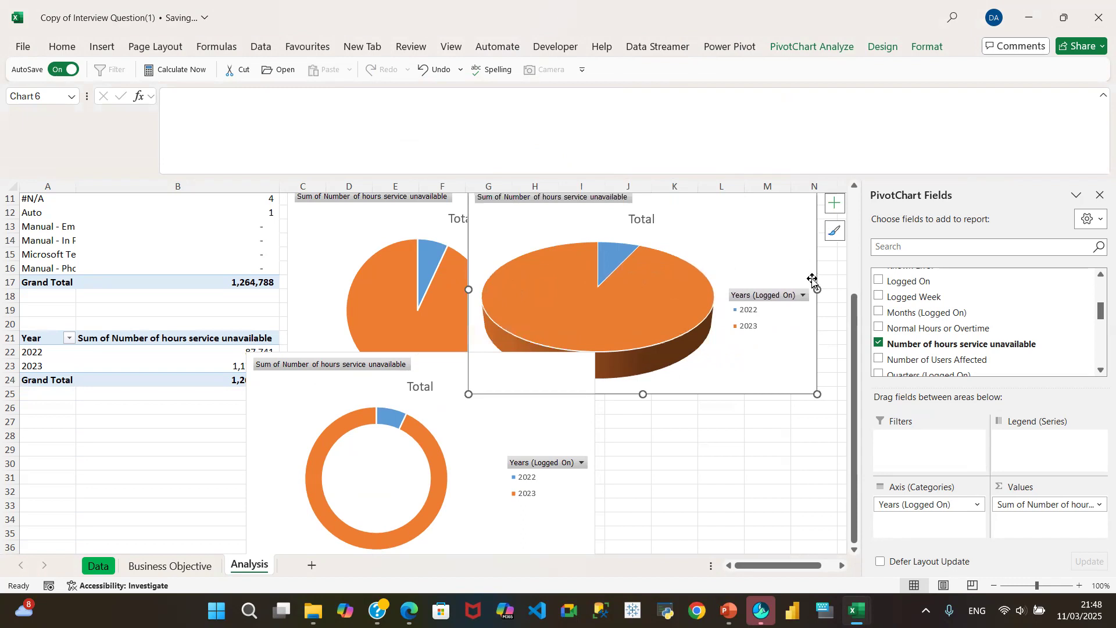
{"action": "left_click_drag", "start_coordinate": [816, 289], "coordinate": [725, 308]}
{"action": "left_click_drag", "start_coordinate": [562, 231], "coordinate": [679, 236]}
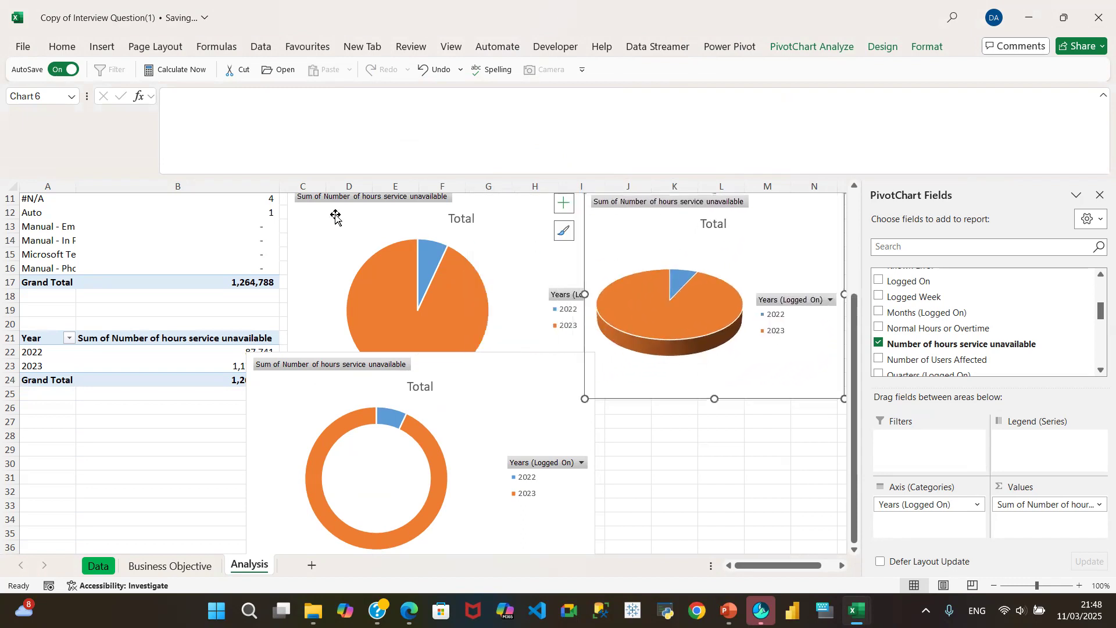
- Shrink the 2-D pie chart and position it between the pivot tables and the 3-D pie chart
{"action": "left_click", "coordinate": [353, 225]}
{"action": "left_click_drag", "start_coordinate": [637, 393], "coordinate": [526, 330]}
{"action": "left_click_drag", "start_coordinate": [439, 224], "coordinate": [467, 239]}
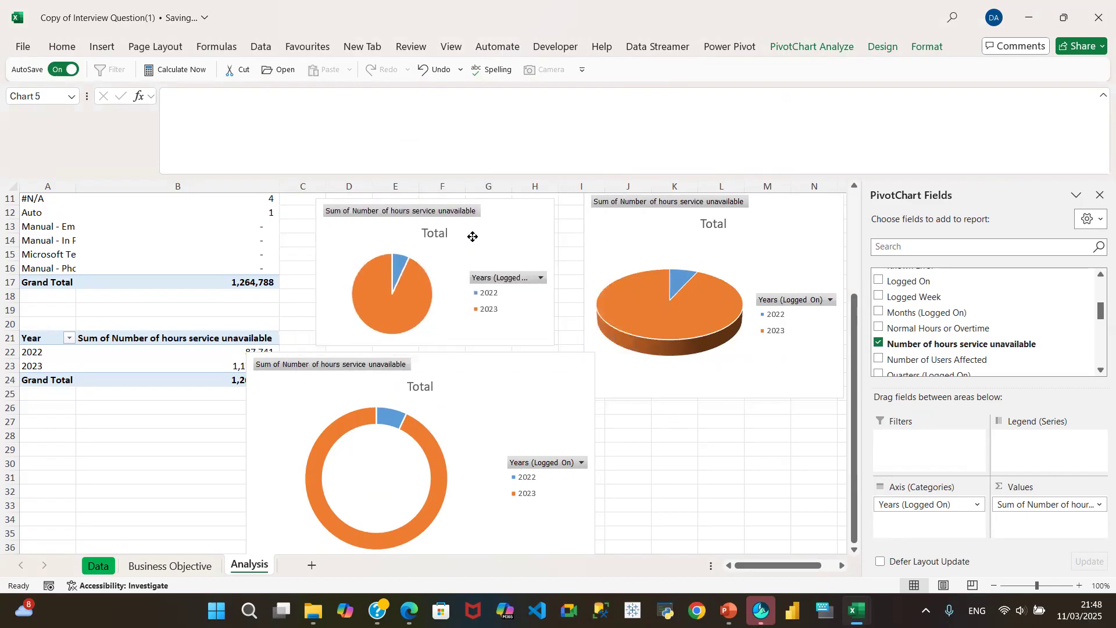
- Shrink the doughnut chart to about the 2-D pie chart's width and align it directly beneath that chart
{"action": "left_click", "coordinate": [503, 392]}
{"action": "left_click_drag", "start_coordinate": [595, 353], "coordinate": [551, 398]}
{"action": "left_click_drag", "start_coordinate": [419, 457], "coordinate": [477, 420]}
{"action": "left_click_drag", "start_coordinate": [608, 360], "coordinate": [537, 394]}
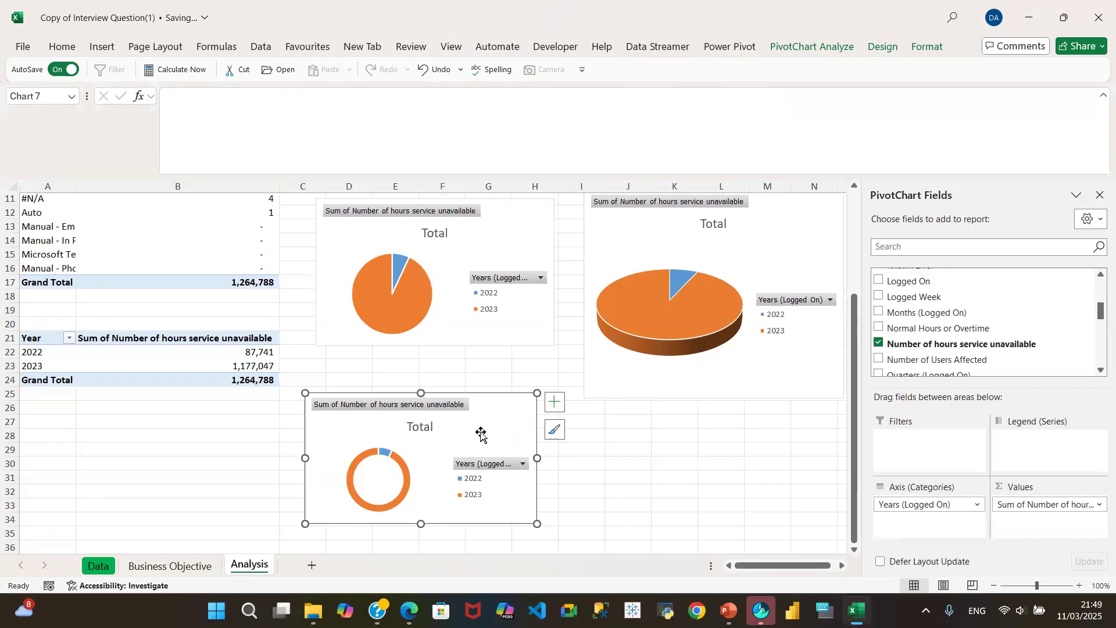
{"action": "left_click_drag", "start_coordinate": [496, 399], "coordinate": [510, 374]}
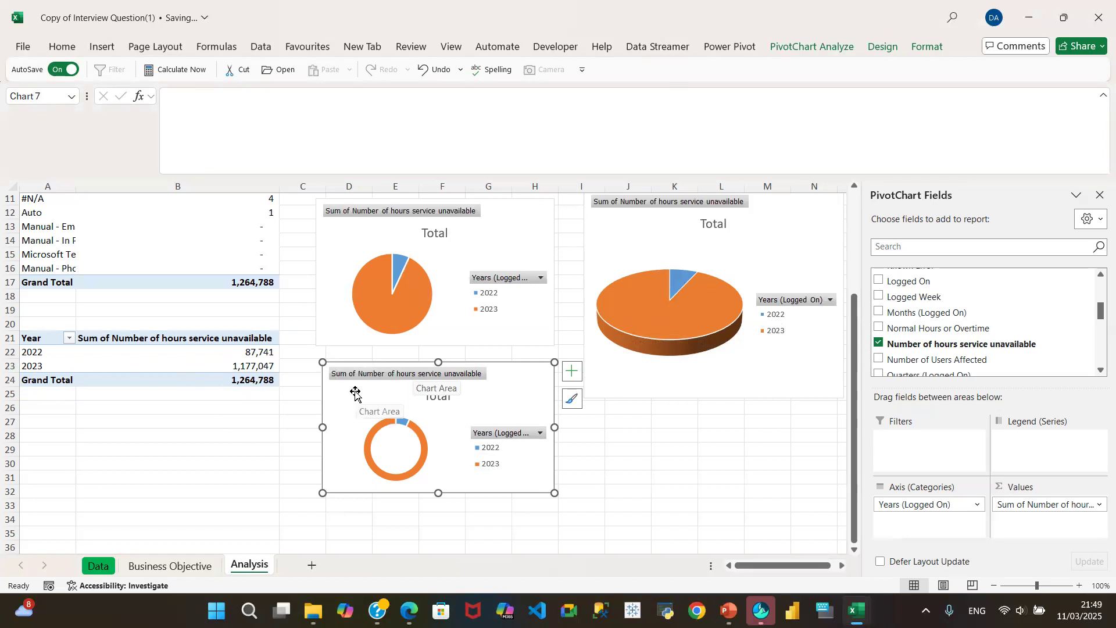
- Delete the doughnut chart and the 2-D pie chart, keeping only the 3-D pie chart
{"action": "left_click", "coordinate": [730, 267]}
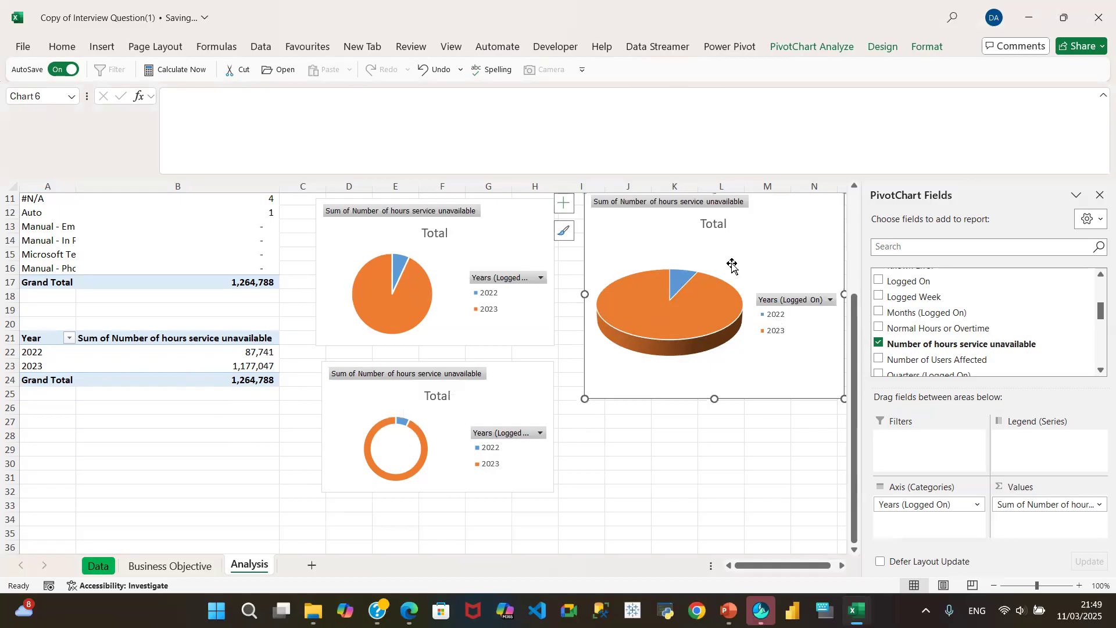
{"action": "left_click", "coordinate": [363, 395]}
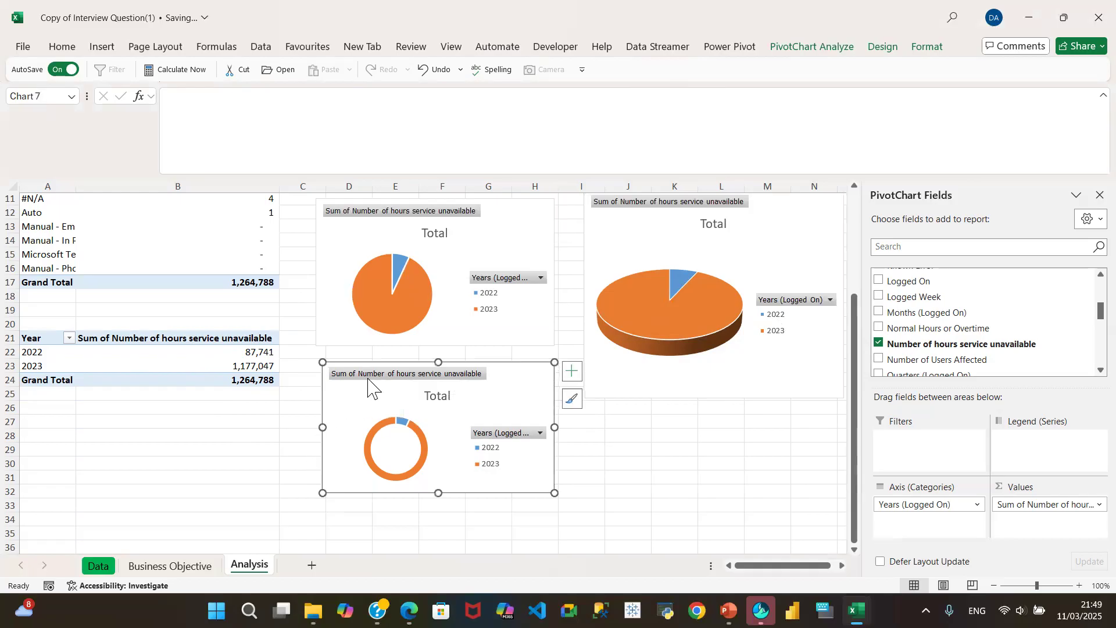
{"action": "key", "text": "Delete"}
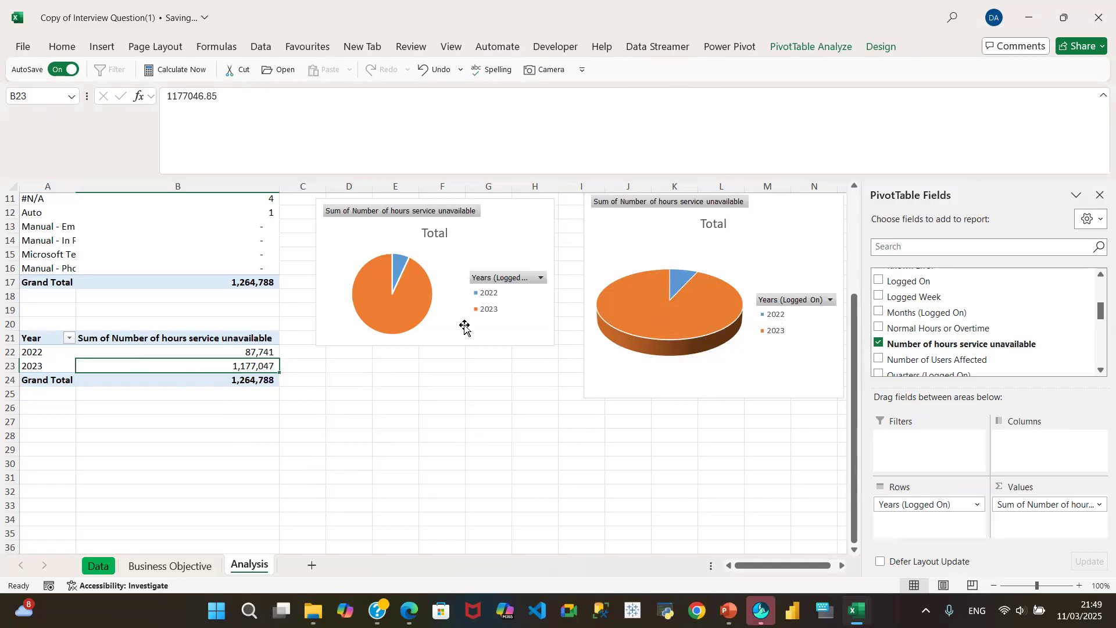
{"action": "left_click", "coordinate": [354, 230]}
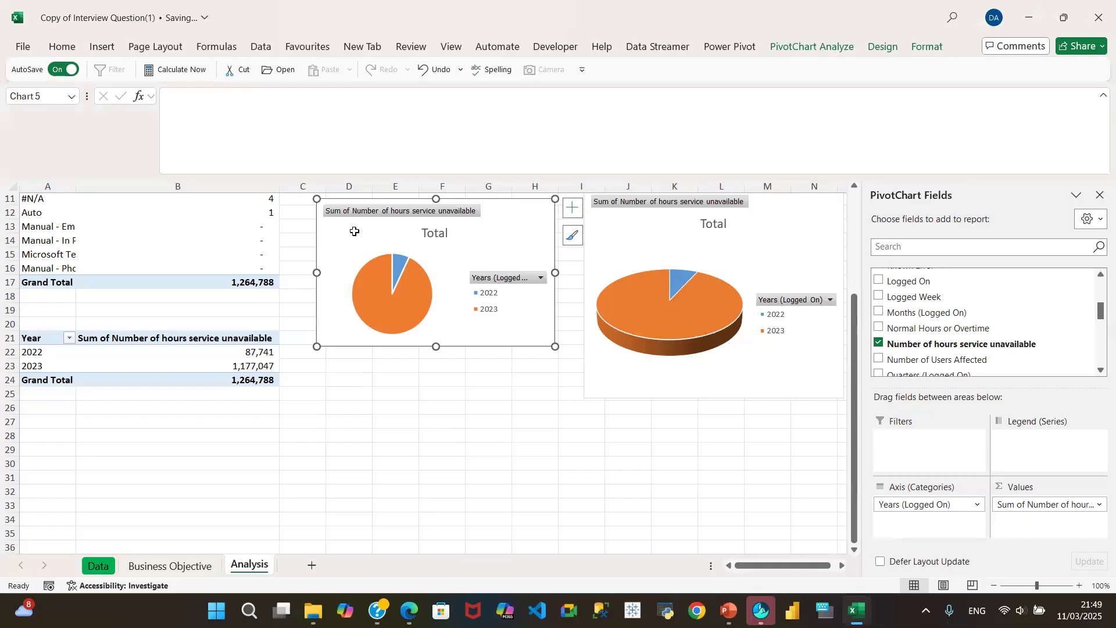
{"action": "key", "text": "Delete"}
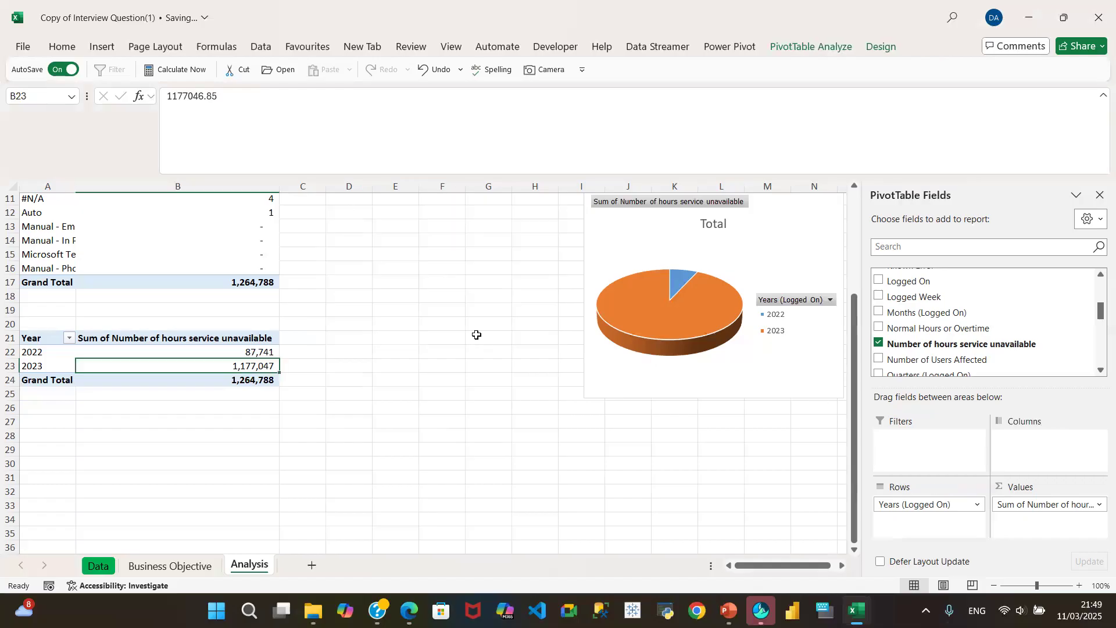
- Move the 3-D pie chart closer to the yearly pivot table and reduce its size to about columns F to J
{"action": "left_click_drag", "start_coordinate": [625, 236], "coordinate": [465, 288]}
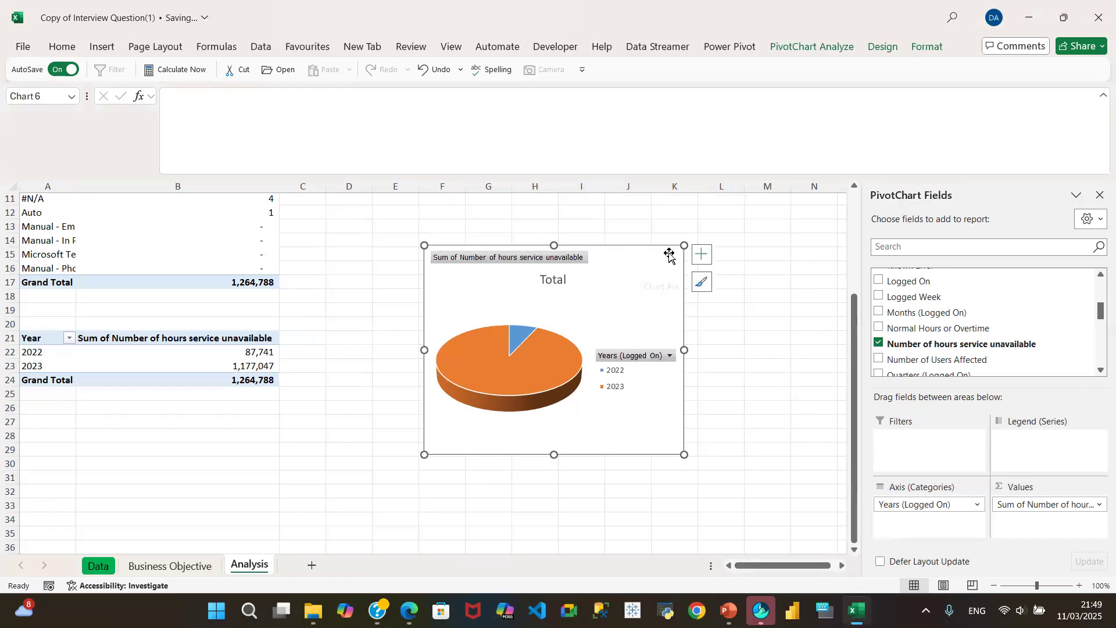
{"action": "left_click_drag", "start_coordinate": [683, 246], "coordinate": [634, 293]}
{"action": "left_click_drag", "start_coordinate": [466, 336], "coordinate": [484, 288]}
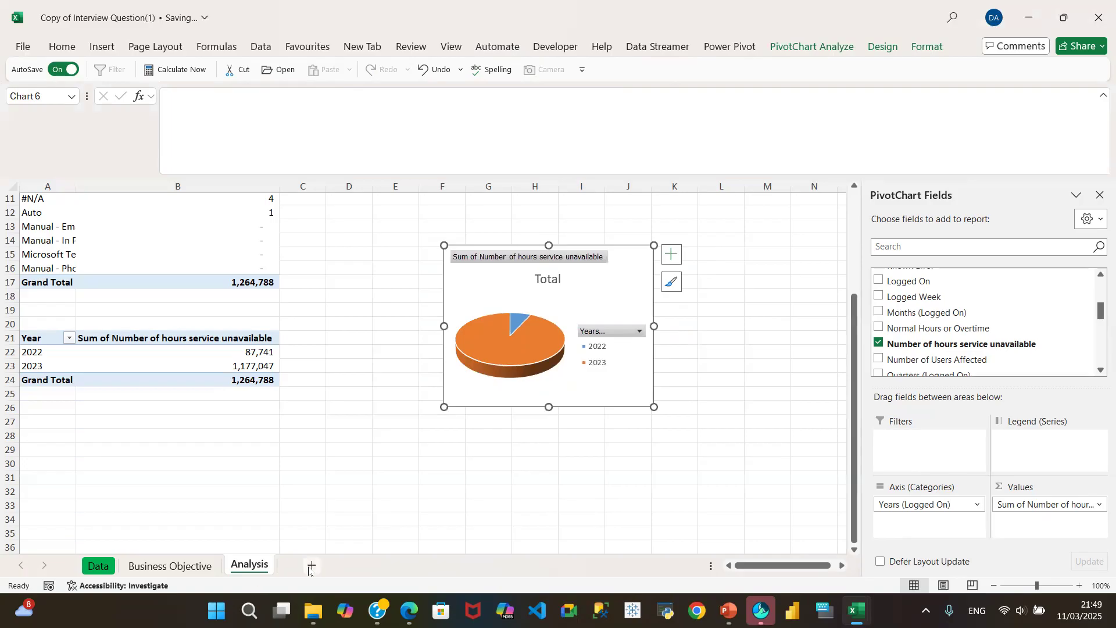
- Add a new worksheet after the Analysis sheet and hide its gridlines
{"action": "left_click", "coordinate": [312, 565]}
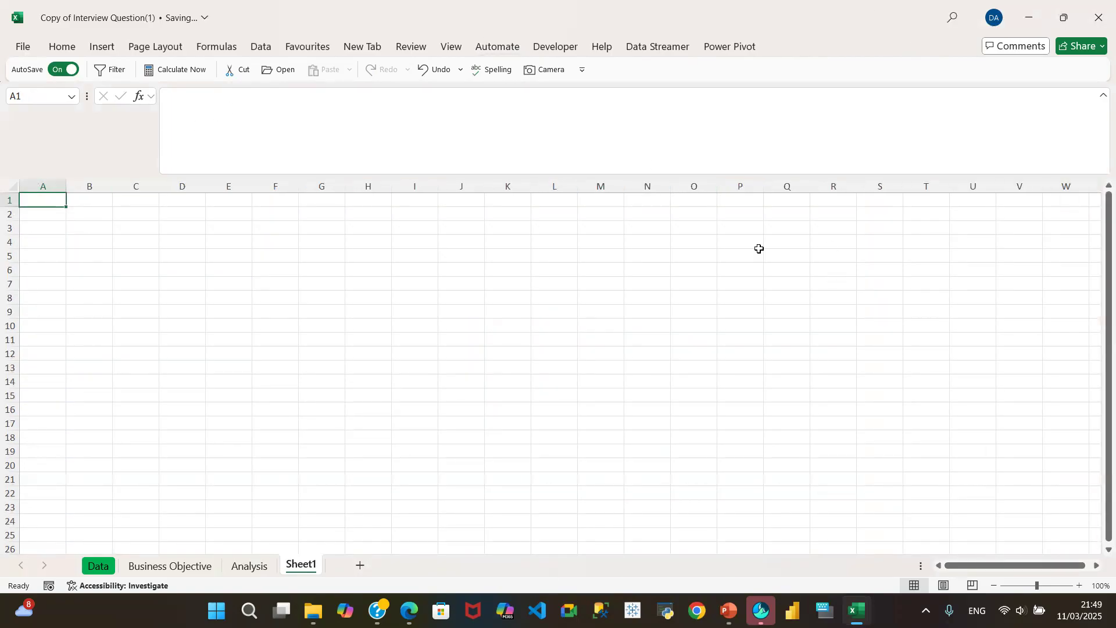
{"action": "left_click_drag", "start_coordinate": [50, 204], "coordinate": [1096, 534]}
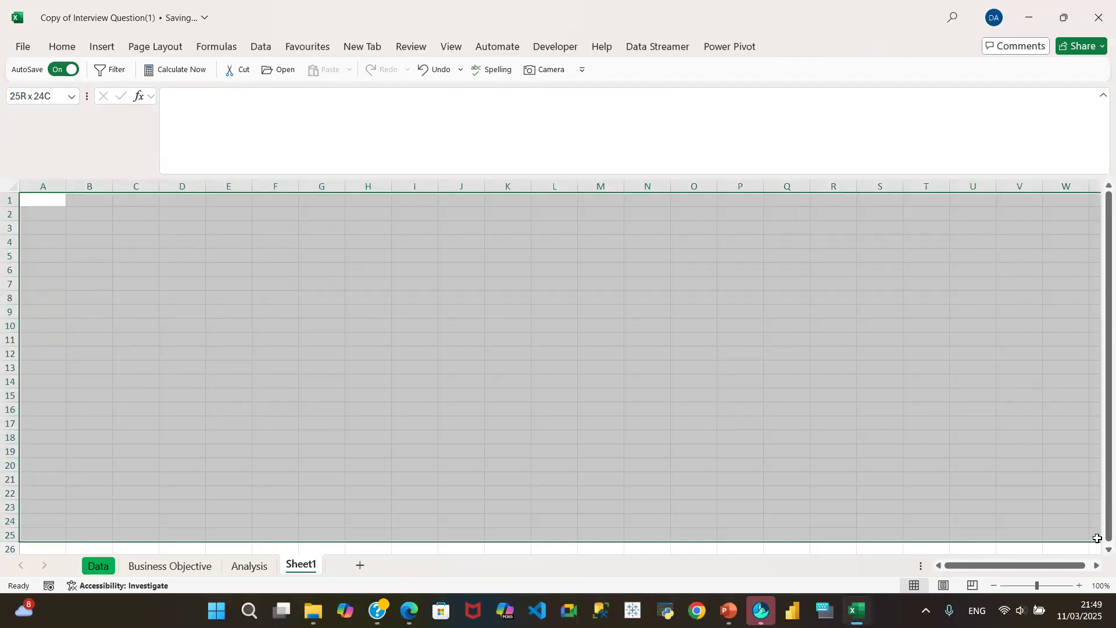
{"action": "left_click", "coordinate": [63, 47]}
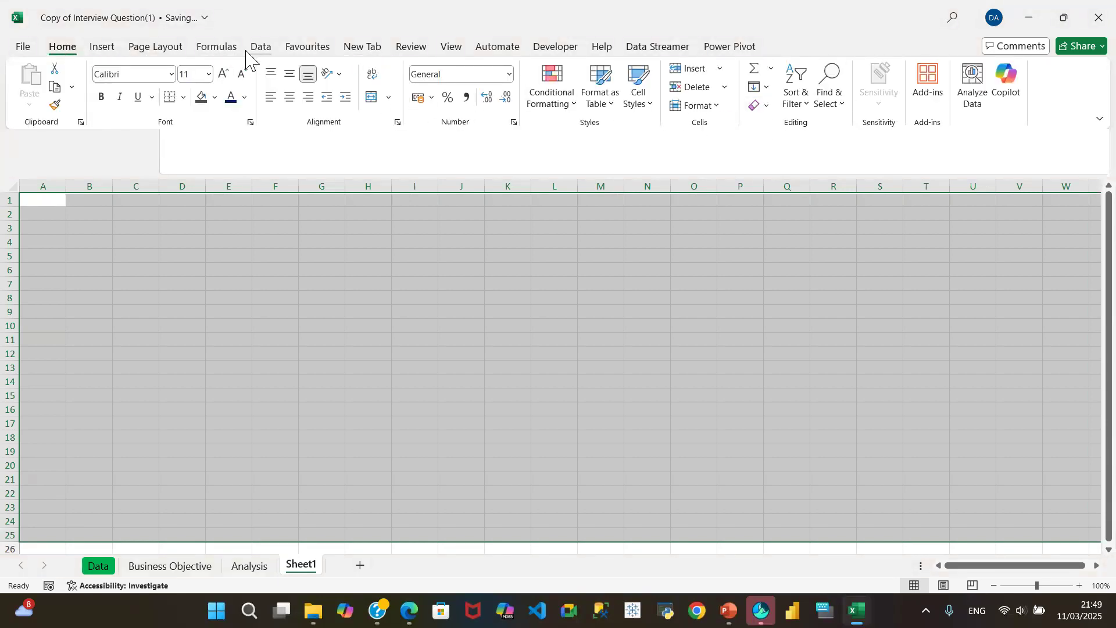
{"action": "left_click", "coordinate": [142, 48]}
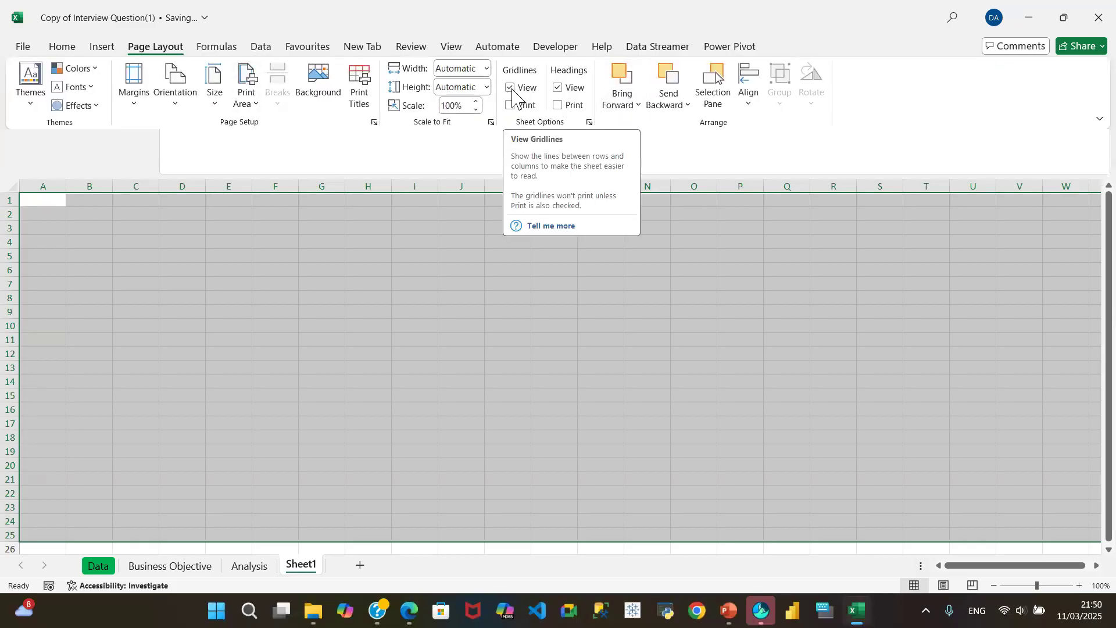
{"action": "left_click", "coordinate": [511, 88]}
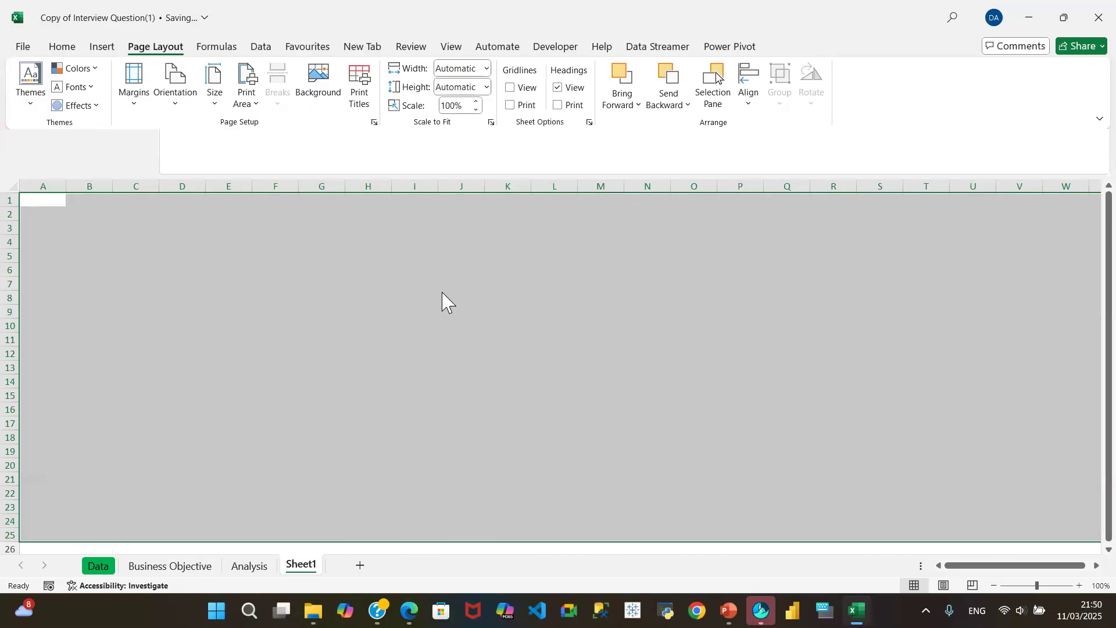
{"action": "key", "text": "ctrl+F1"}
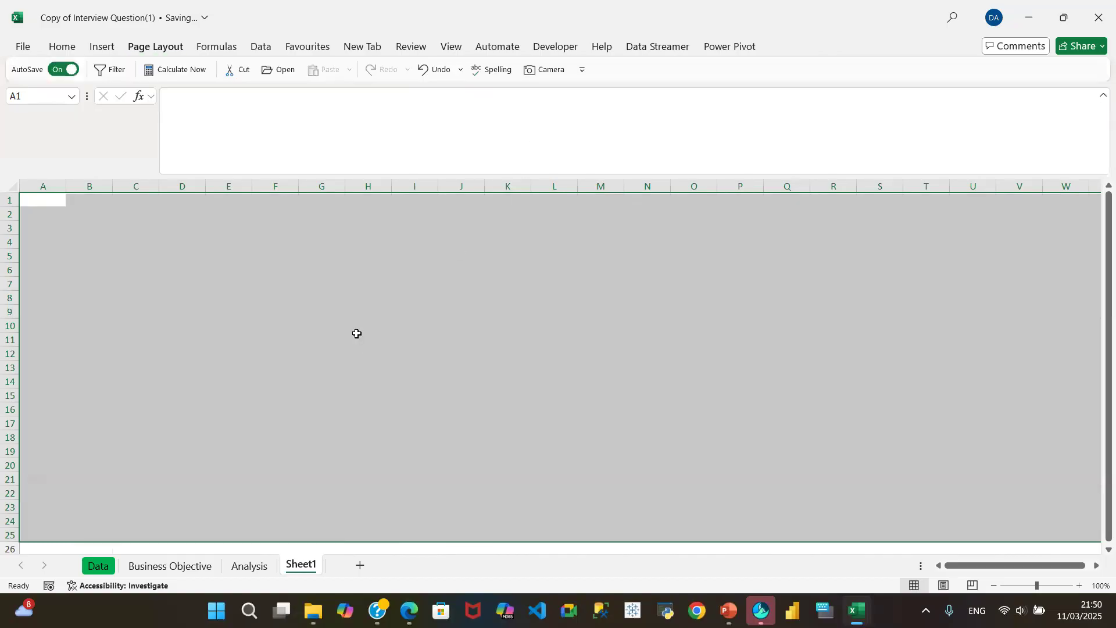
{"action": "left_click", "coordinate": [515, 368]}
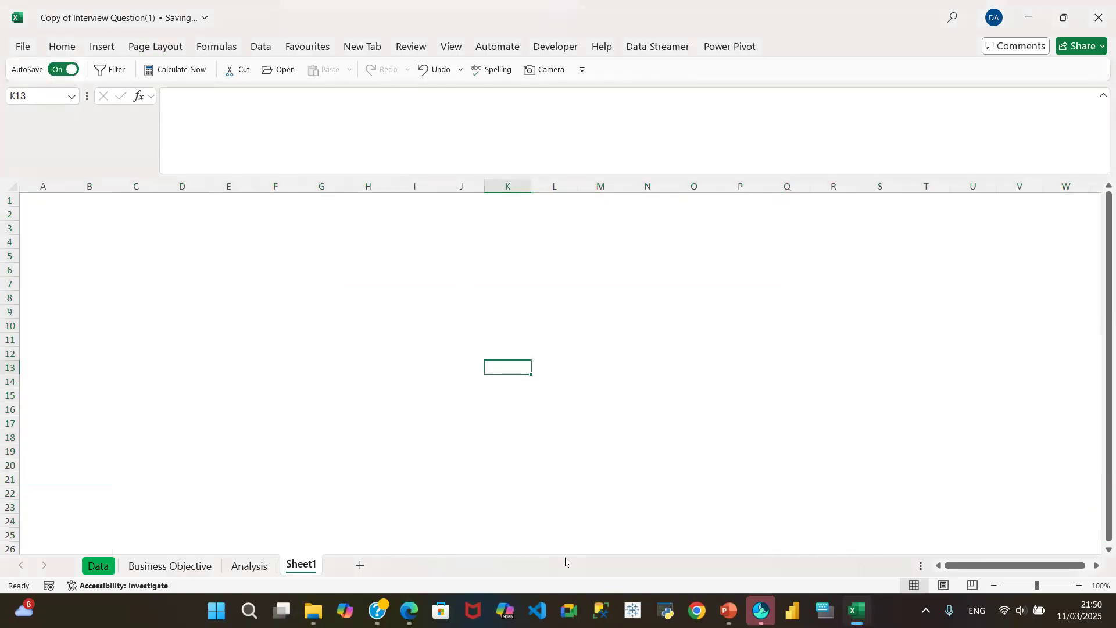
- Cut the 3-D pie chart from the Analysis sheet and paste it into Sheet1
{"action": "left_click", "coordinate": [249, 565]}
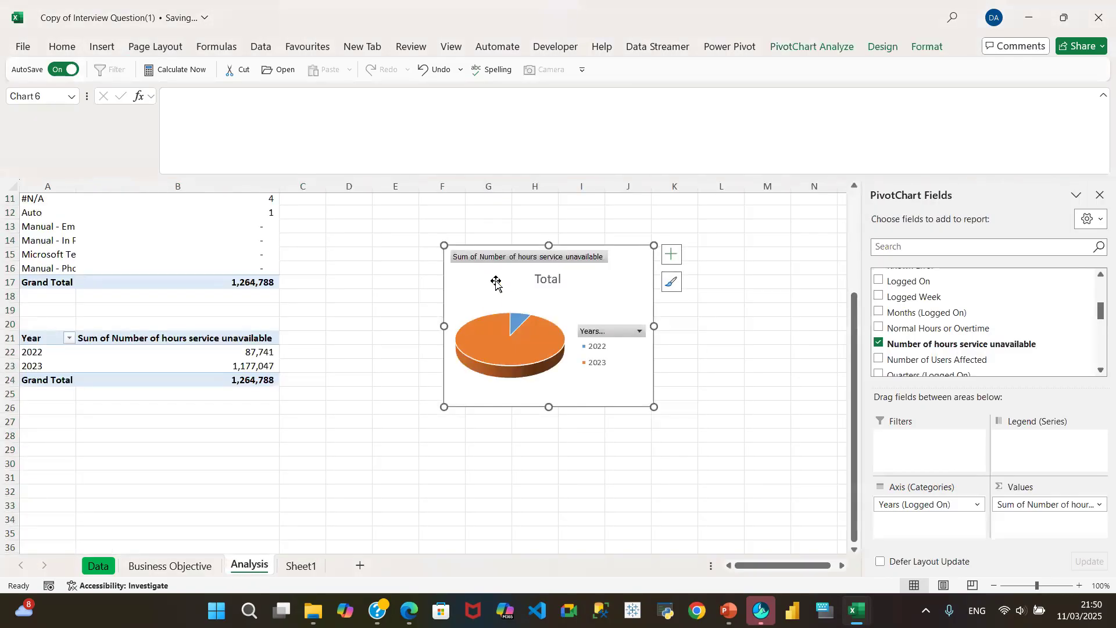
{"action": "left_click", "coordinate": [62, 46]}
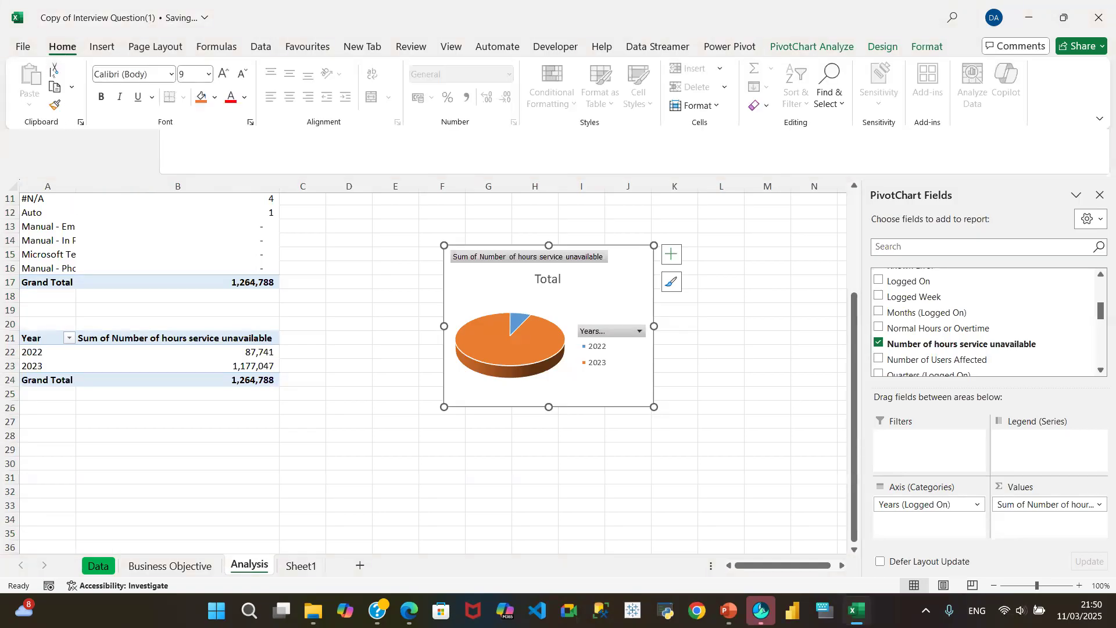
{"action": "left_click", "coordinate": [54, 70]}
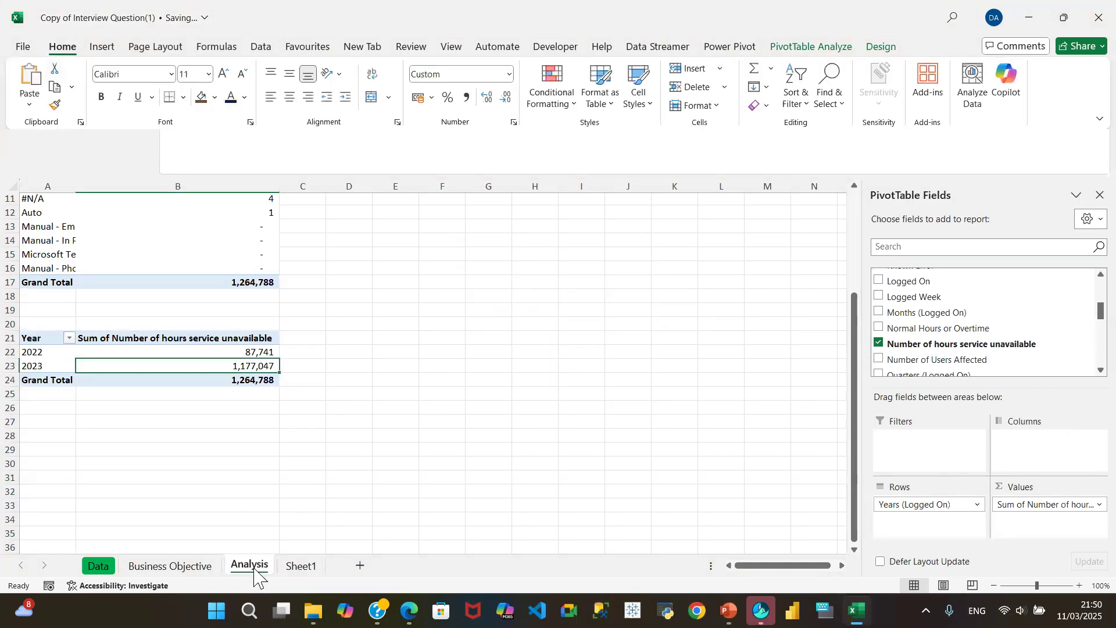
{"action": "left_click", "coordinate": [305, 568]}
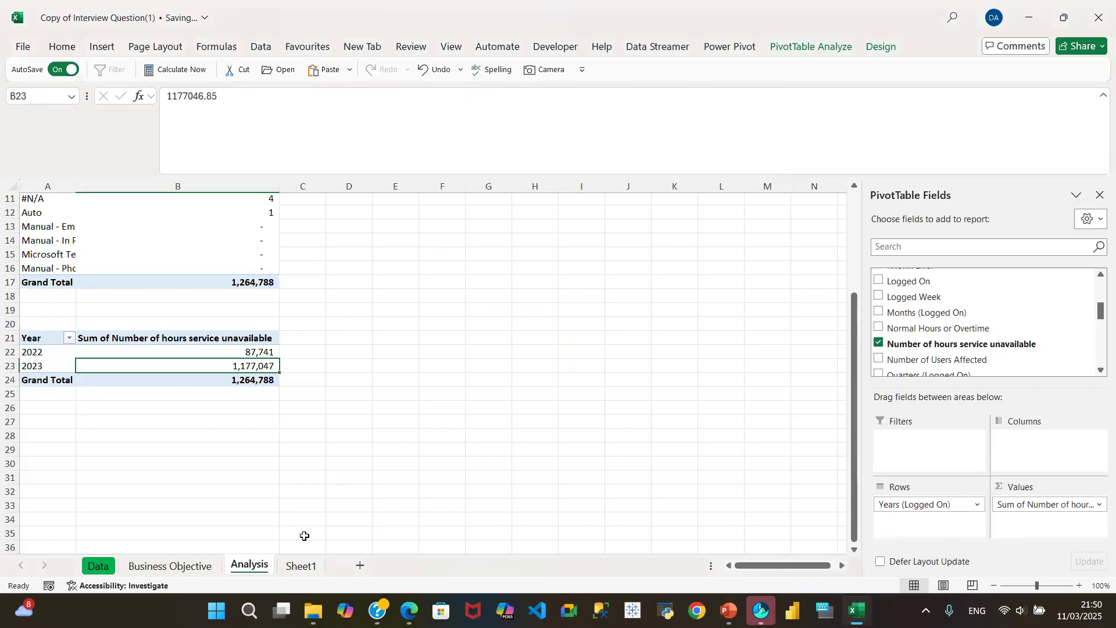
{"action": "left_click", "coordinate": [301, 567]}
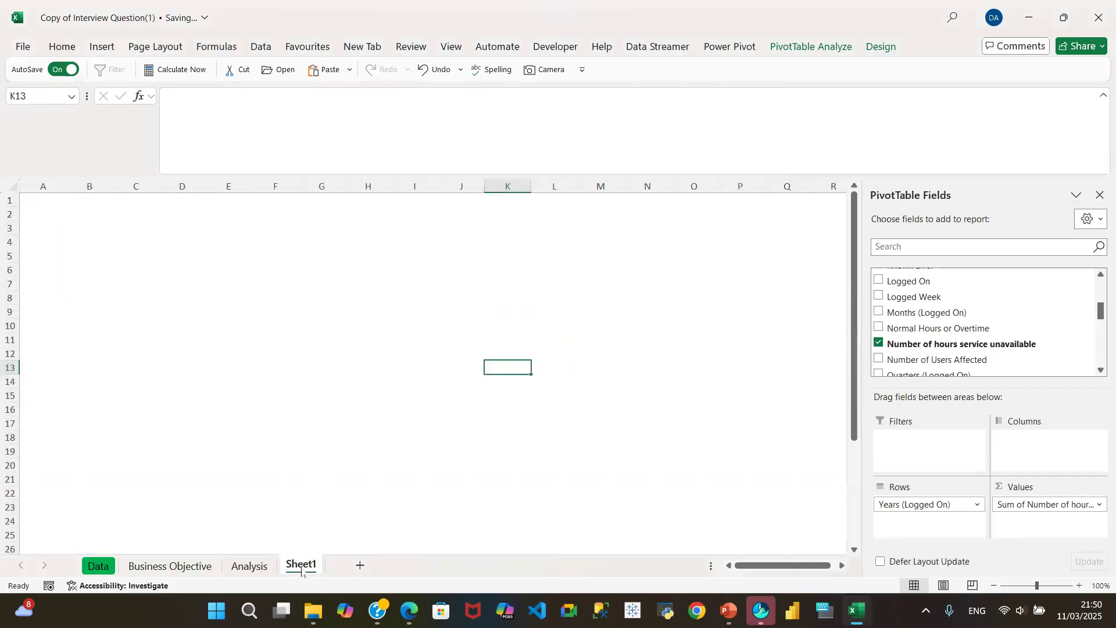
{"action": "left_click", "coordinate": [108, 238]}
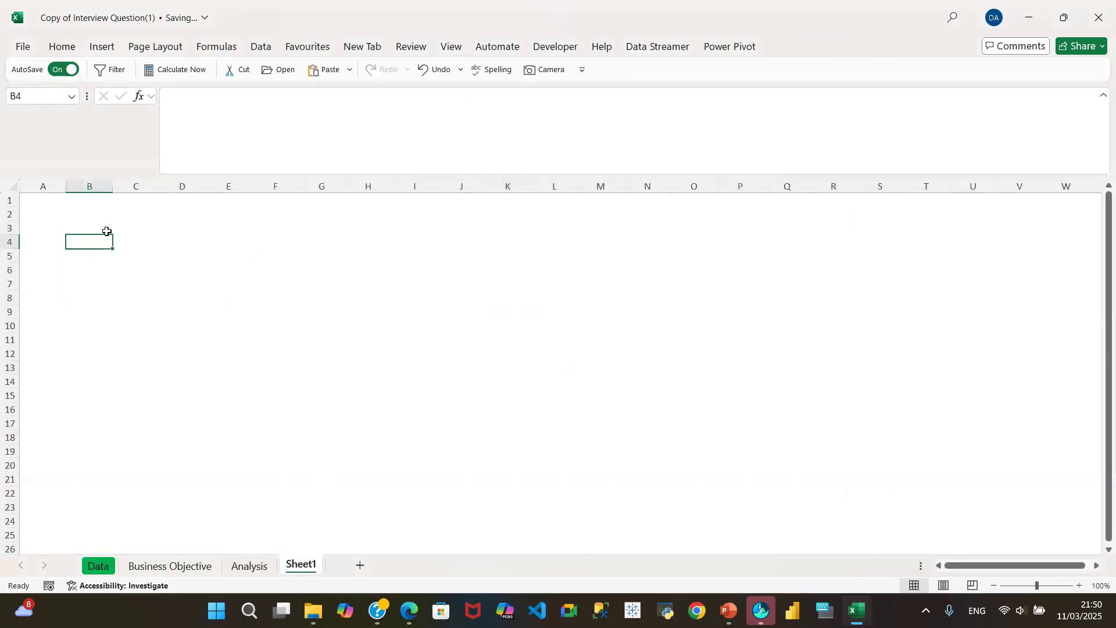
{"action": "right_click", "coordinate": [73, 226]}
{"action": "left_click", "coordinate": [110, 209]}
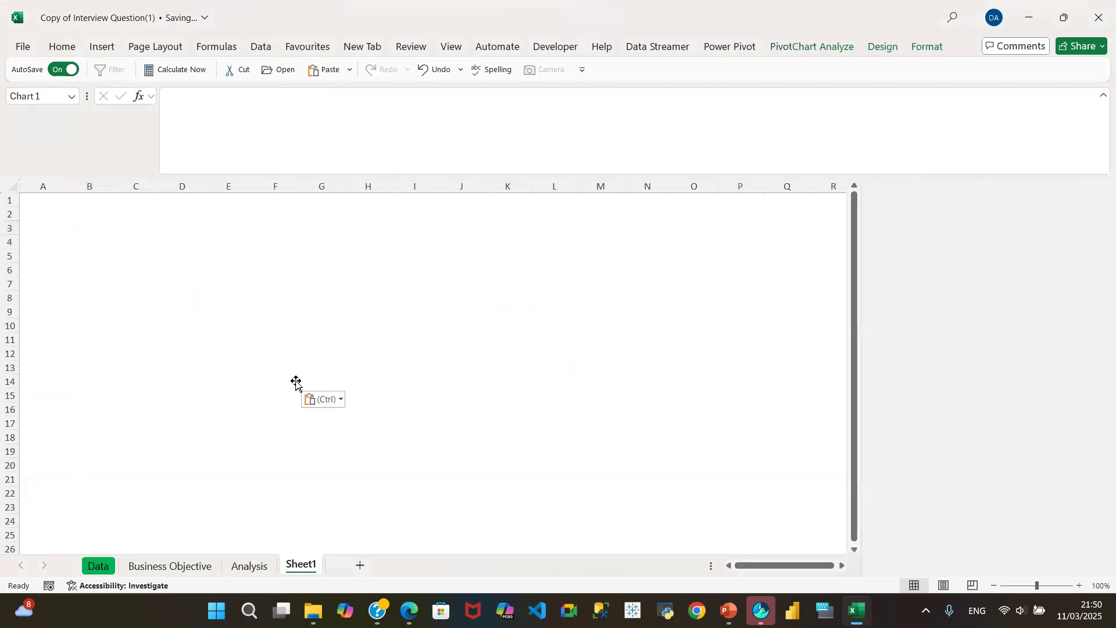
- Move the pasted pie chart to about columns E to I, rows 2 to 13, and make it slightly smaller
{"action": "mouse_move", "coordinate": [130, 254]}
{"action": "left_mouse_down"}
{"action": "mouse_move", "coordinate": [91, 263]}
{"action": "mouse_move", "coordinate": [265, 258]}
{"action": "left_mouse_up"}
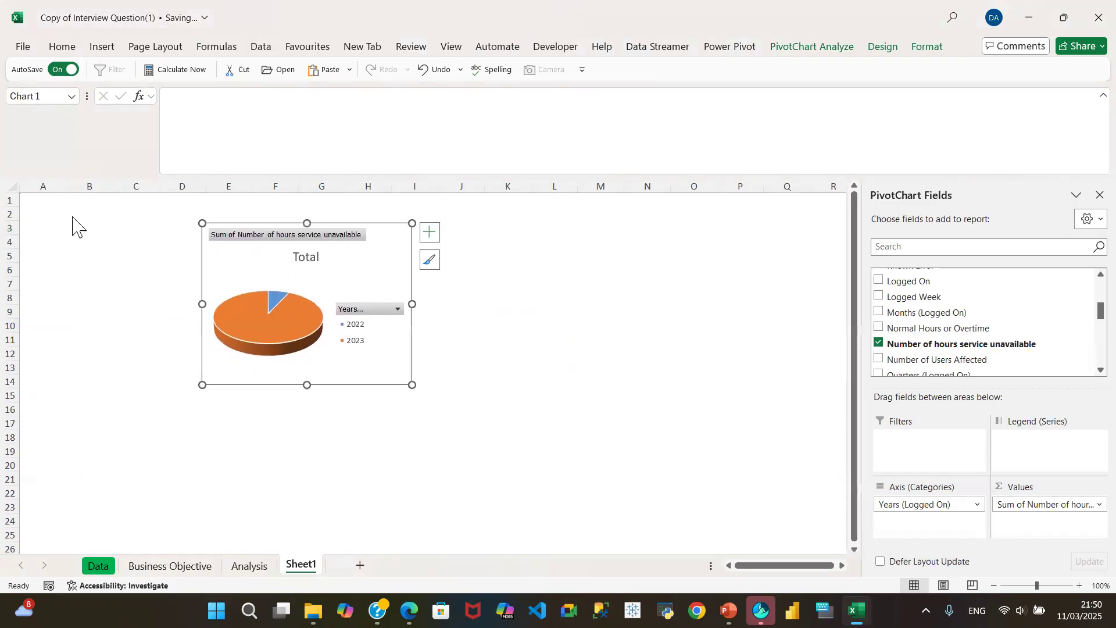
{"action": "left_click_drag", "start_coordinate": [412, 223], "coordinate": [395, 230]}
{"action": "left_click_drag", "start_coordinate": [256, 274], "coordinate": [264, 259]}
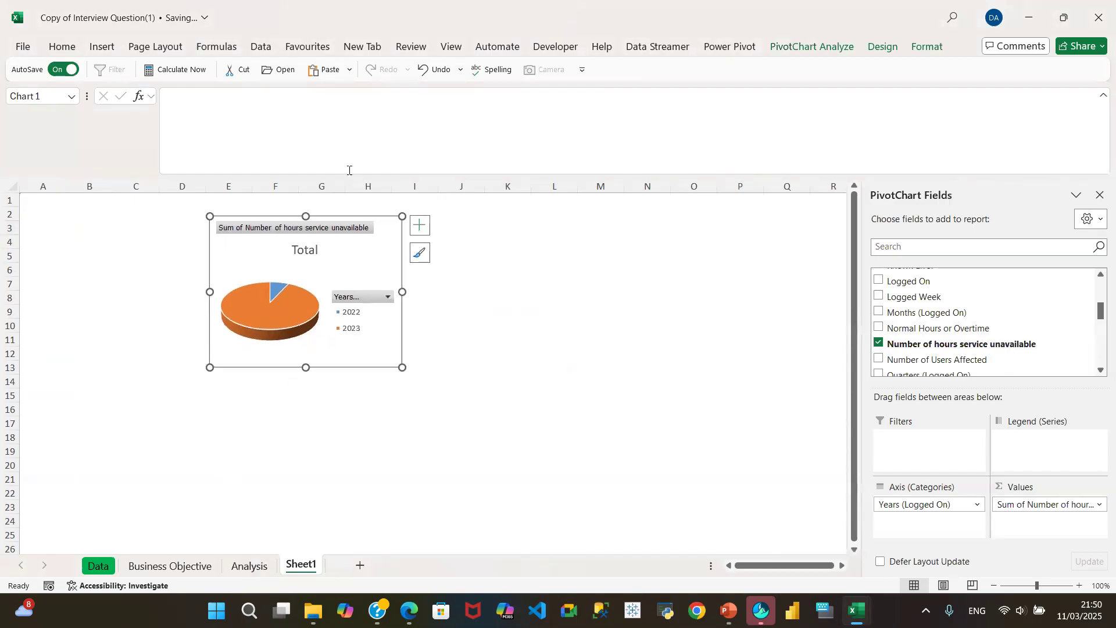
- On the Analysis sheet, merge and centre cells A20:B20 directly above the yearly pivot table
{"action": "left_click", "coordinate": [249, 566]}
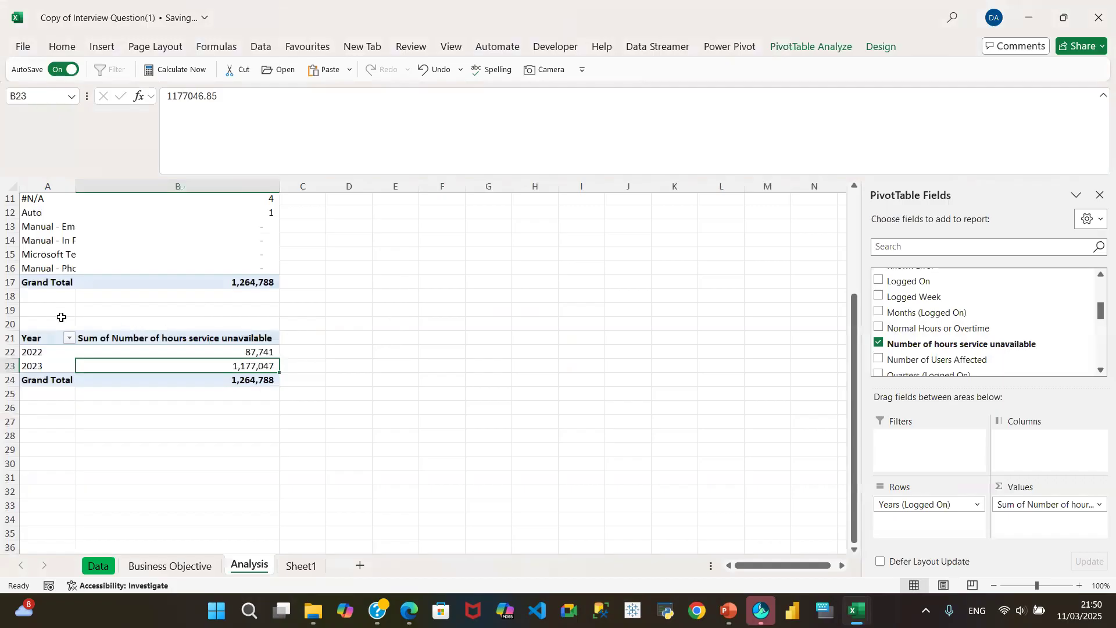
{"action": "left_click_drag", "start_coordinate": [855, 343], "coordinate": [827, 248]}
{"action": "left_click", "coordinate": [205, 214]}
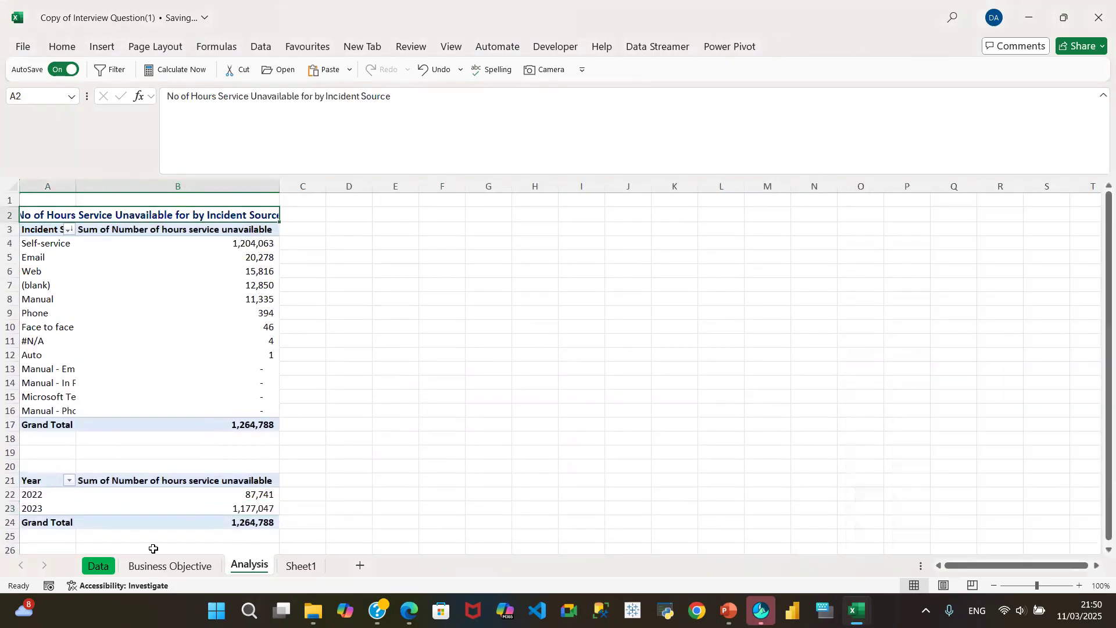
{"action": "left_click", "coordinate": [52, 464]}
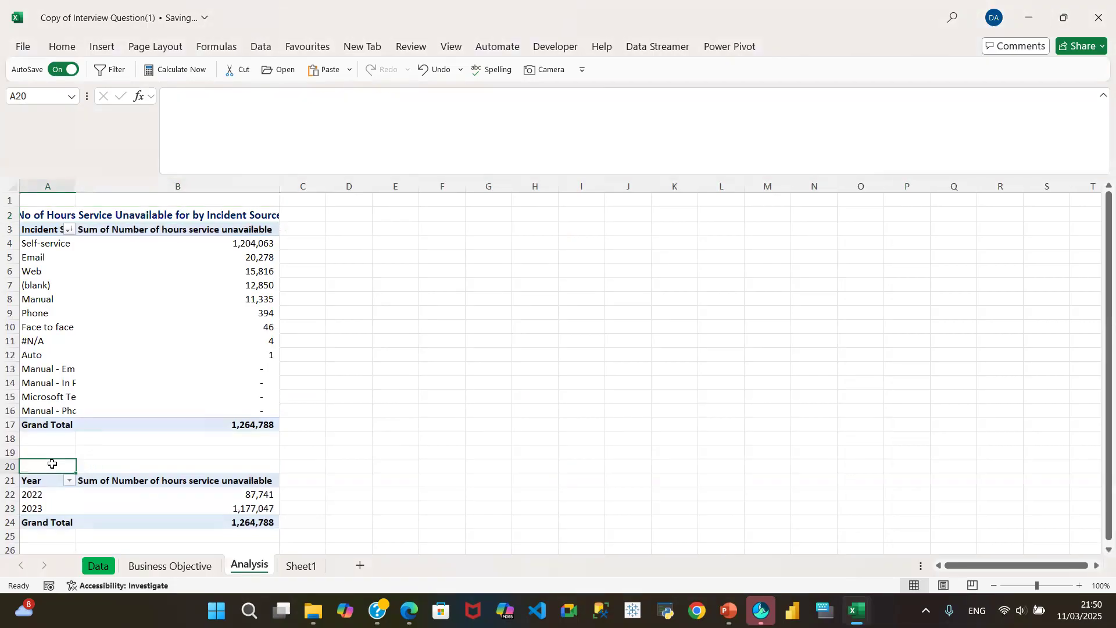
{"action": "left_click_drag", "start_coordinate": [45, 465], "coordinate": [105, 466]}
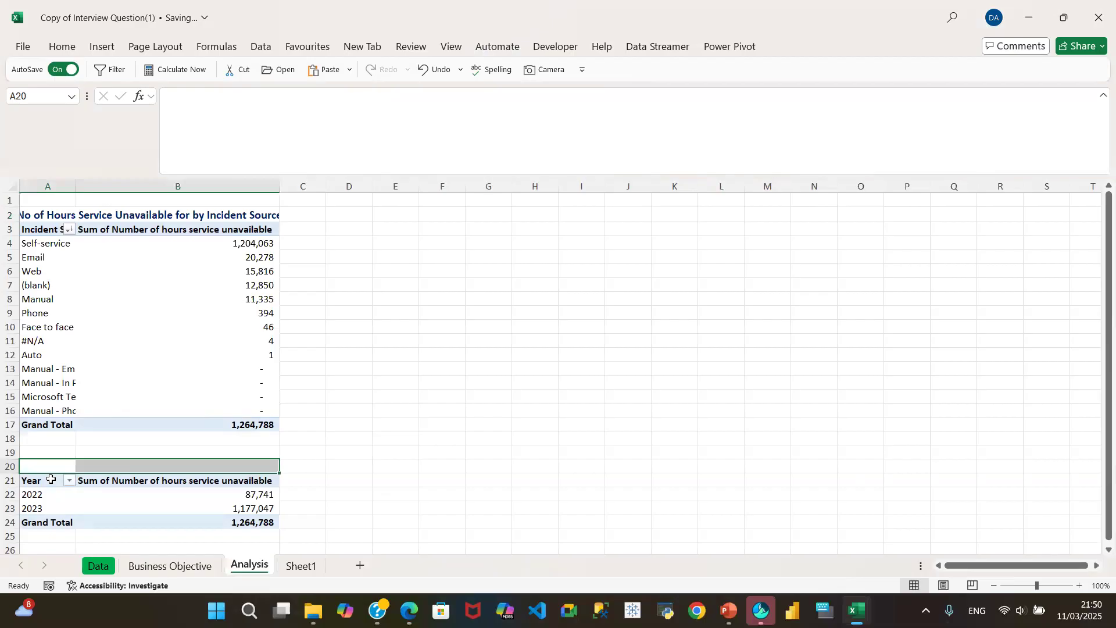
{"action": "left_click", "coordinate": [209, 214]}
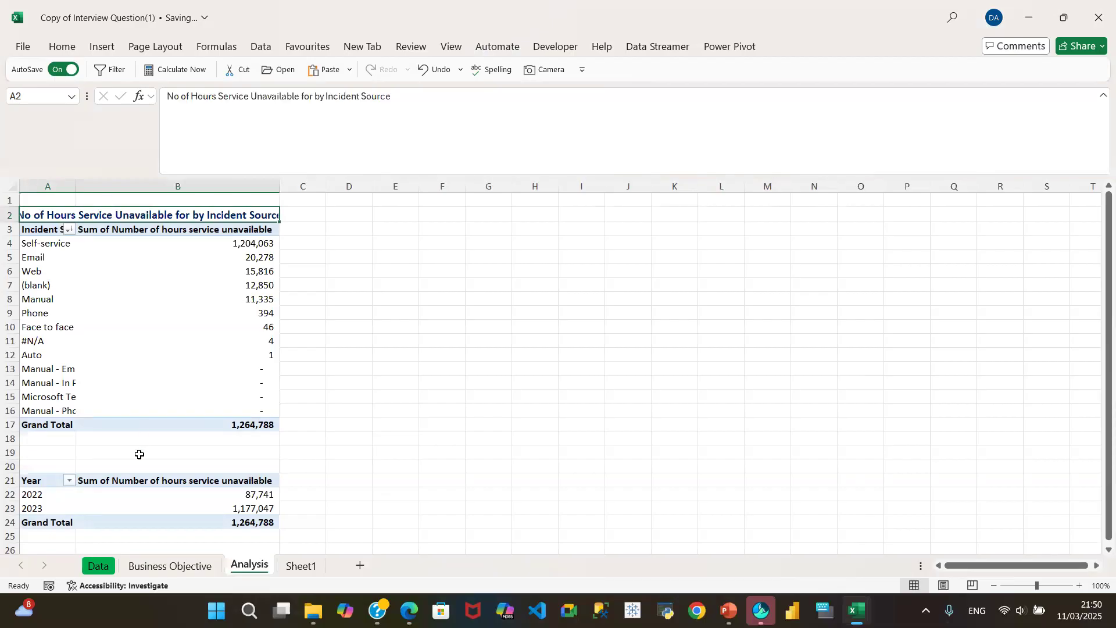
{"action": "left_click", "coordinate": [138, 467]}
{"action": "left_click_drag", "start_coordinate": [58, 465], "coordinate": [110, 464]}
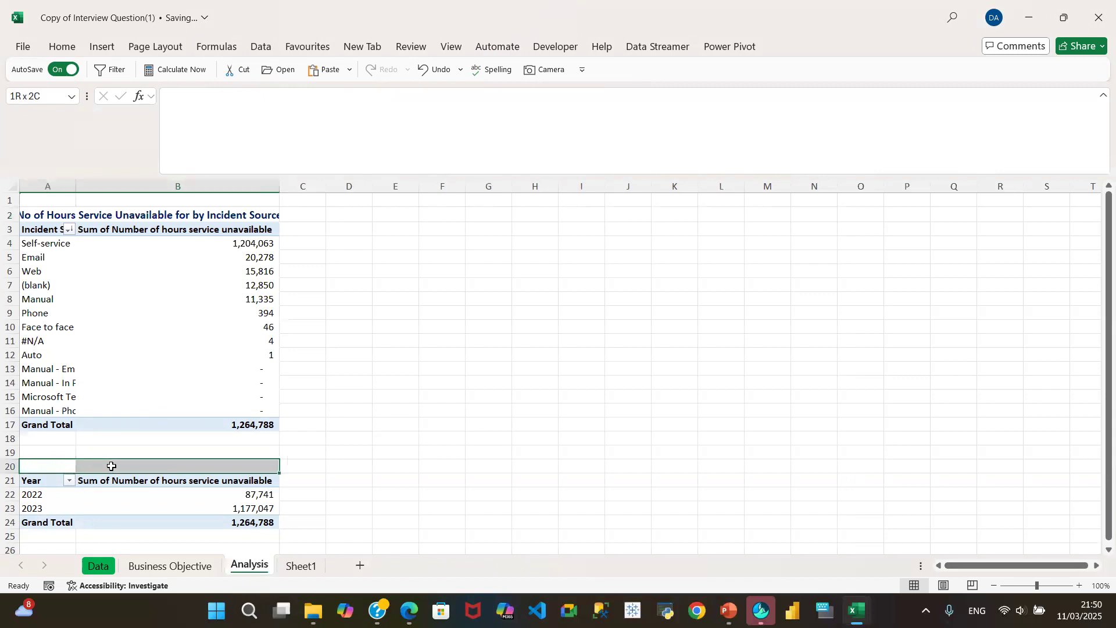
{"action": "left_click", "coordinate": [64, 47]}
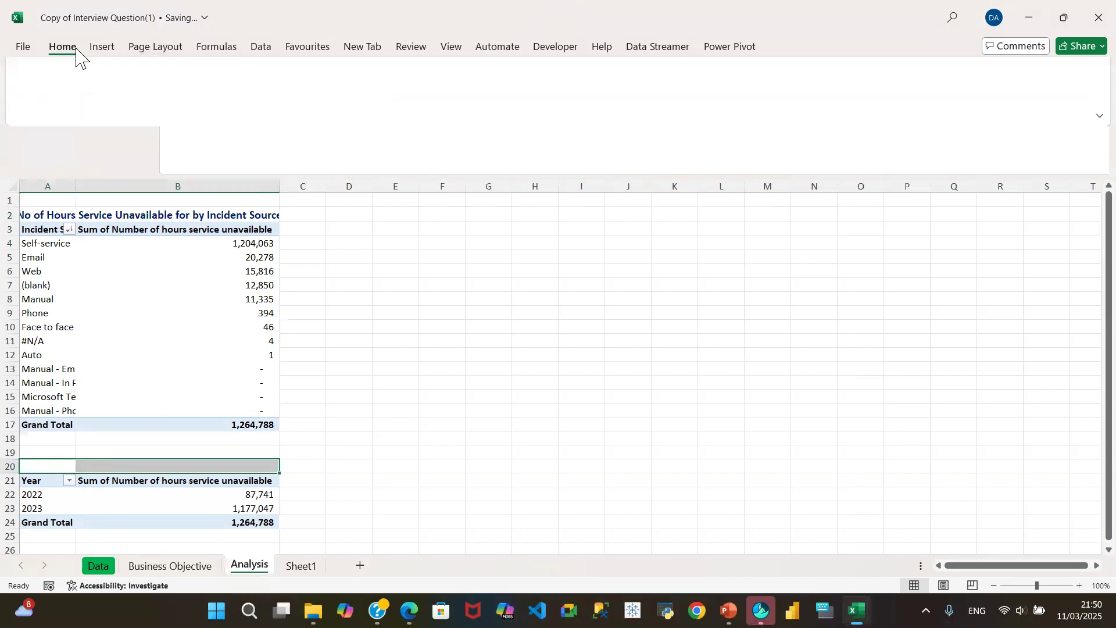
{"action": "left_click", "coordinate": [369, 104]}
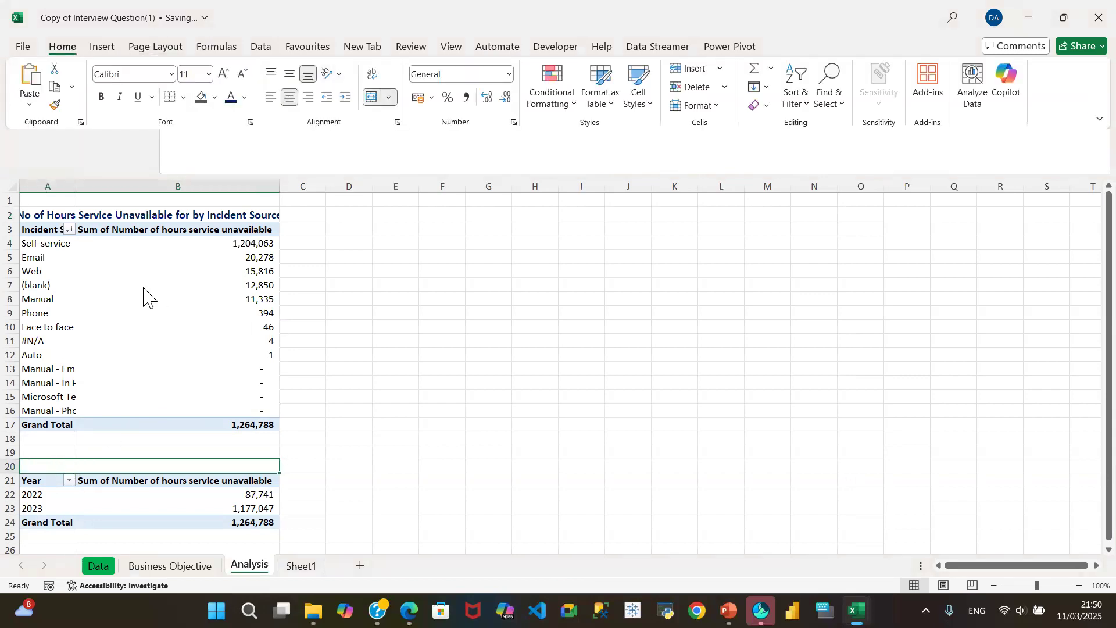
- Copy the Incident Source pivot table's title from A2 into the merged cell A20 above the yearly pivot table
{"action": "left_click", "coordinate": [159, 214]}
{"action": "key", "text": "ctrl+c"}
{"action": "left_click", "coordinate": [163, 464]}
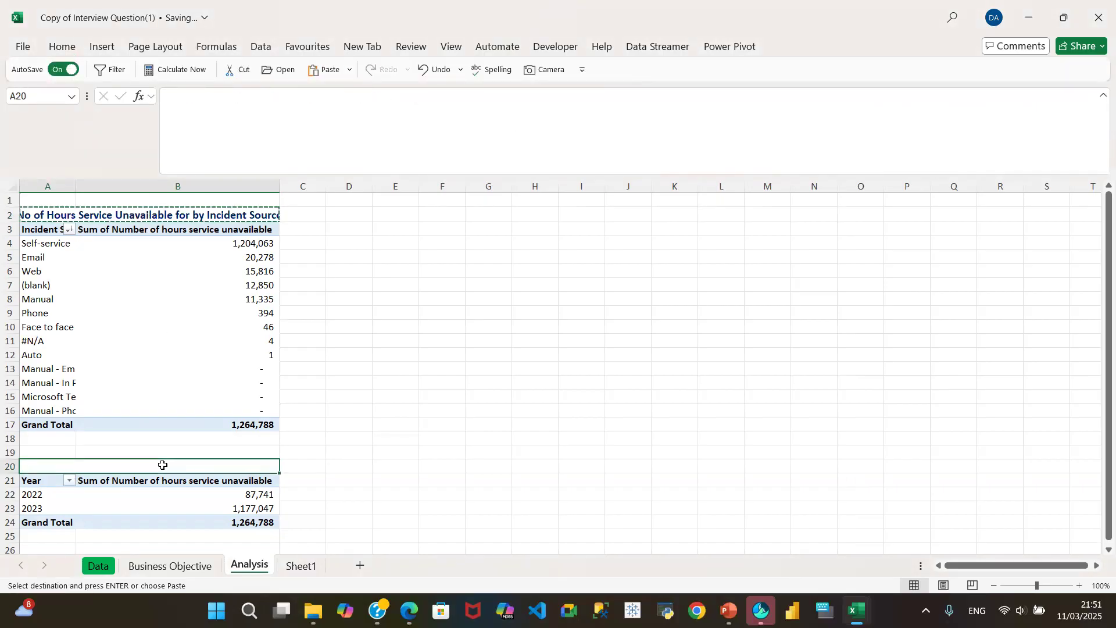
{"action": "key", "text": "ctrl+v"}
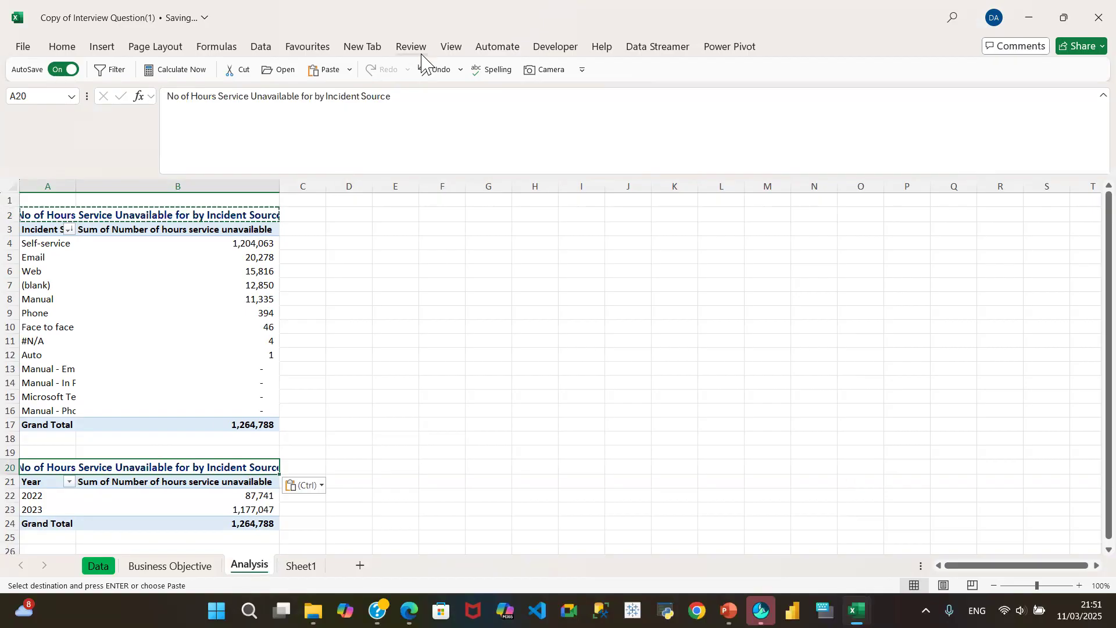
- Edit the title in A20 to read "No of Hours Service Unavailable for by Year"
{"action": "left_click", "coordinate": [409, 112]}
{"action": "key", "text": "BackSpace"}
{"action": "key", "text": "BackSpace"}
{"action": "key", "text": "BackSpace"}
{"action": "key", "text": "BackSpace"}
{"action": "key", "text": "BackSpace"}
{"action": "key", "text": "BackSpace"}
{"action": "key", "text": "BackSpace"}
{"action": "key", "text": "BackSpace"}
{"action": "key", "text": "BackSpace"}
{"action": "key", "text": "BackSpace"}
{"action": "key", "text": "BackSpace"}
{"action": "key", "text": "BackSpace"}
{"action": "key", "text": "BackSpace"}
{"action": "key", "text": "BackSpace"}
{"action": "key", "text": "BackSpace"}
{"action": "type", "text": "Year"}
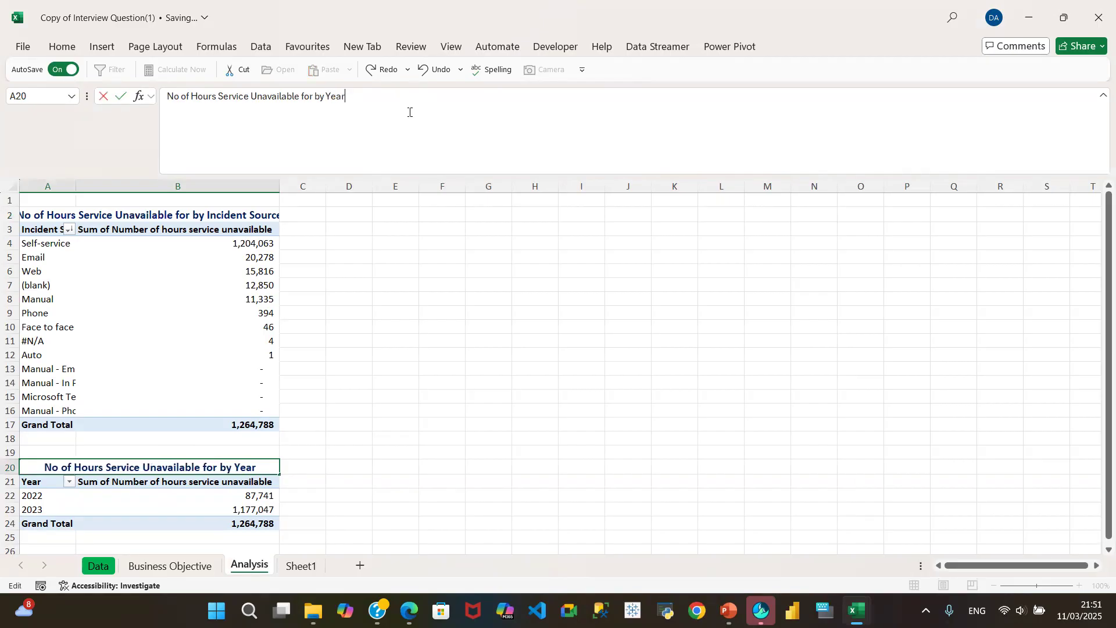
- Check the Business Objective sheet, and copy the Incident Source pivot table A3:B17 on the Analysis sheet to E3
{"action": "left_click", "coordinate": [169, 565]}
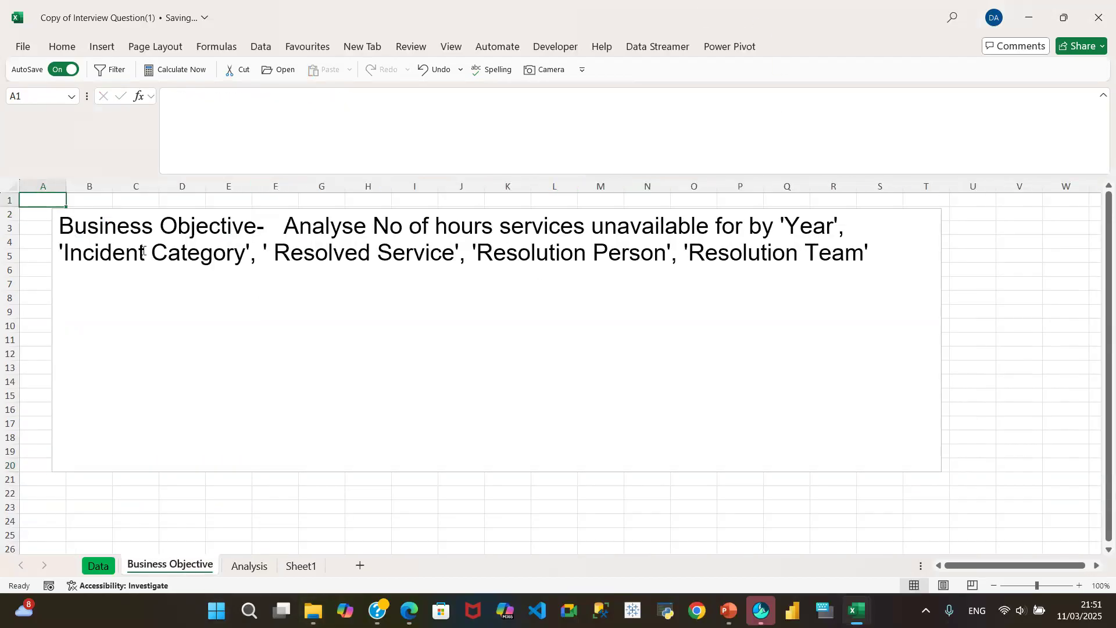
{"action": "left_click", "coordinate": [250, 566]}
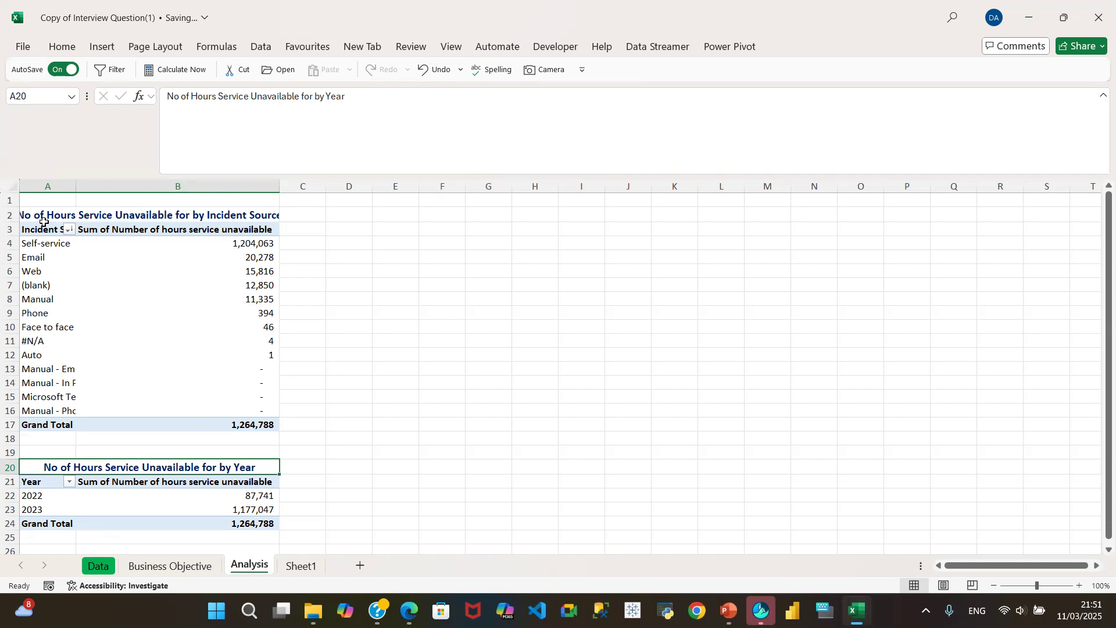
{"action": "left_click_drag", "start_coordinate": [42, 227], "coordinate": [180, 425]}
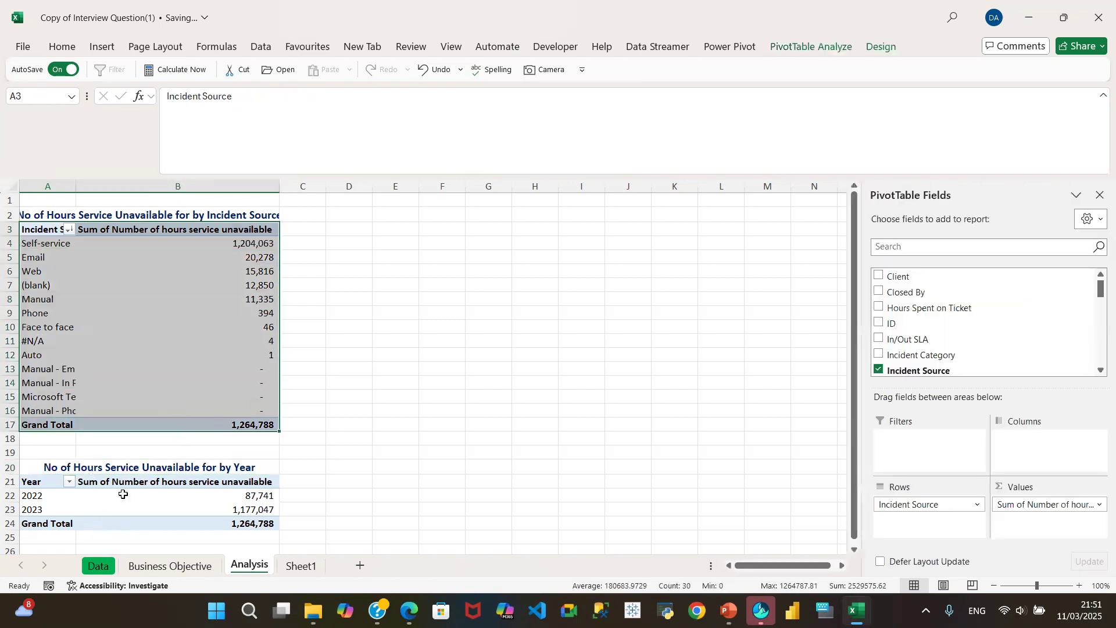
{"action": "mouse_move", "coordinate": [122, 494]}
{"action": "key", "text": "ctrl+c"}
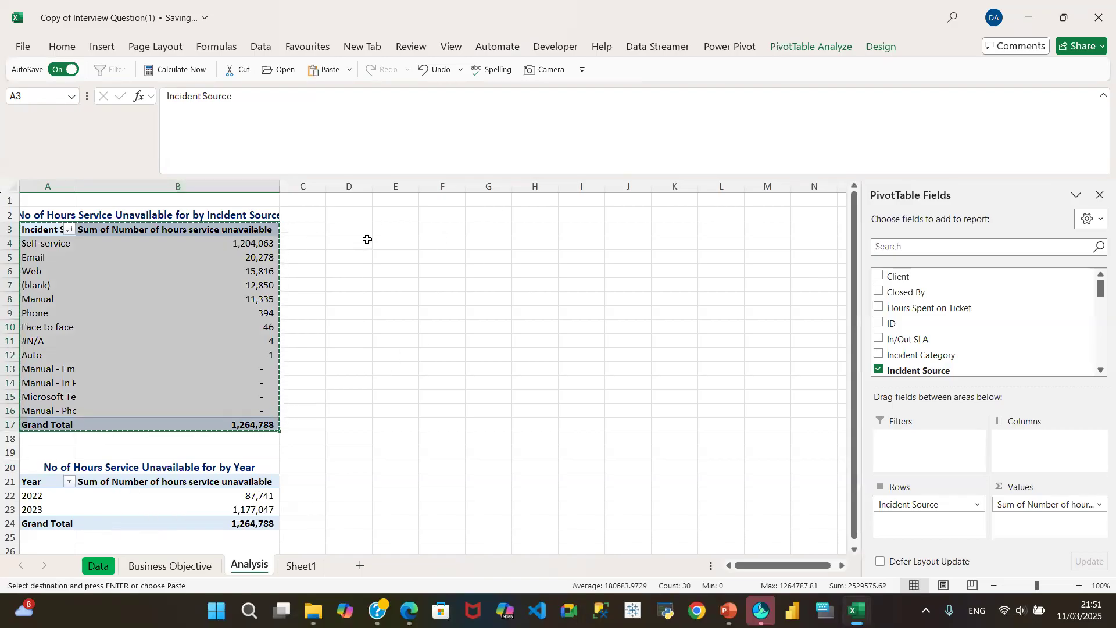
{"action": "left_click", "coordinate": [402, 230]}
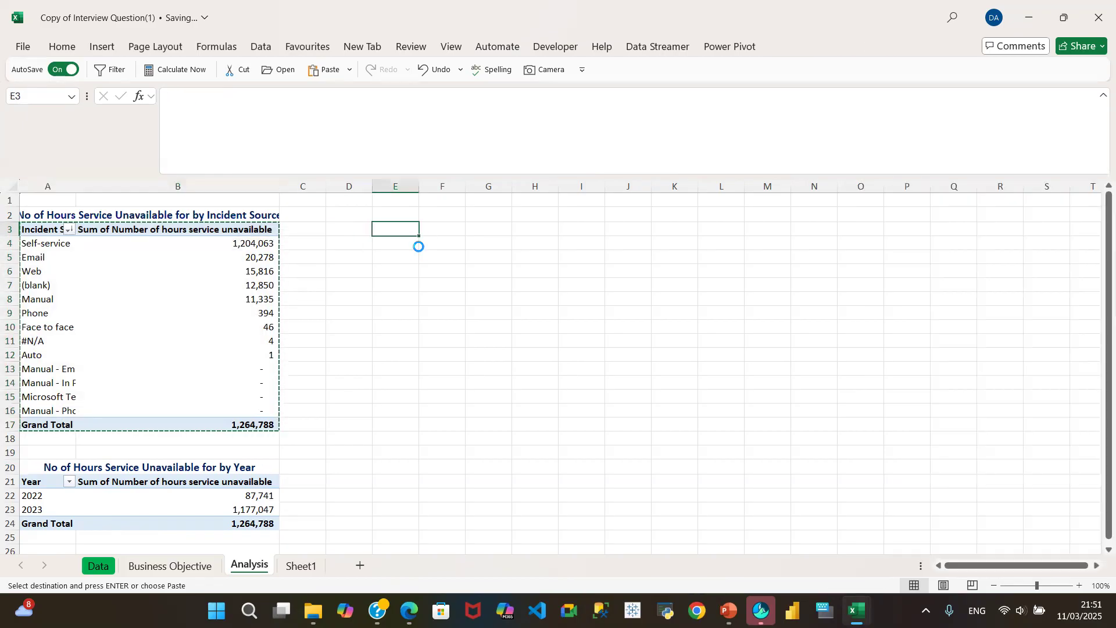
{"action": "key", "text": "ctrl+v"}
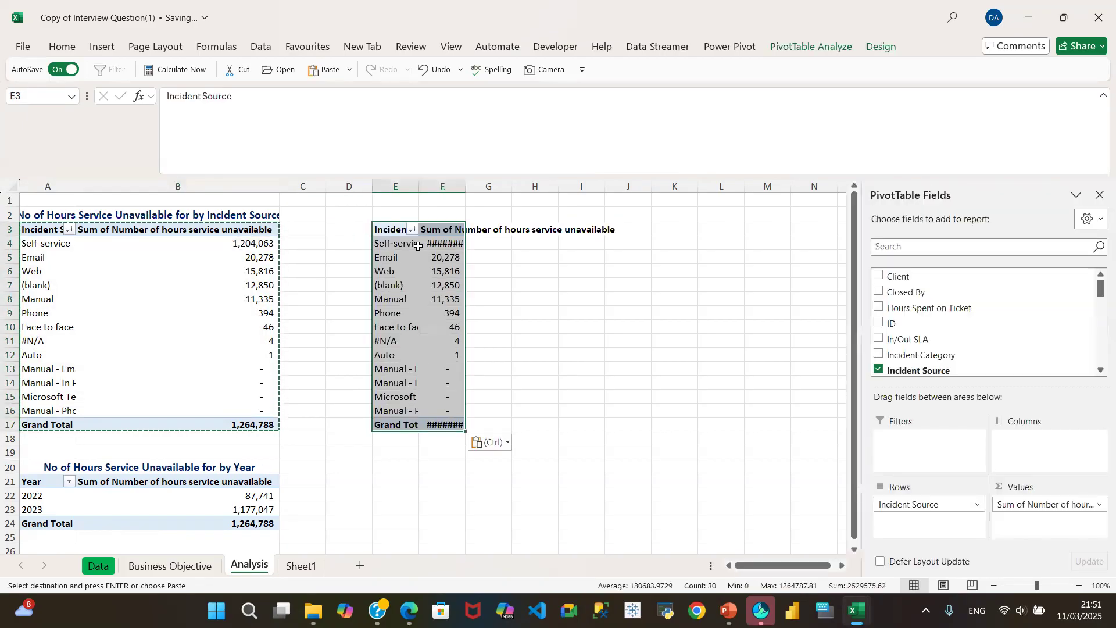
- Fit columns E and F to their contents and replace Incident Source with Incident Category as the copied pivot table's row field
{"action": "double_click", "coordinate": [420, 184]}
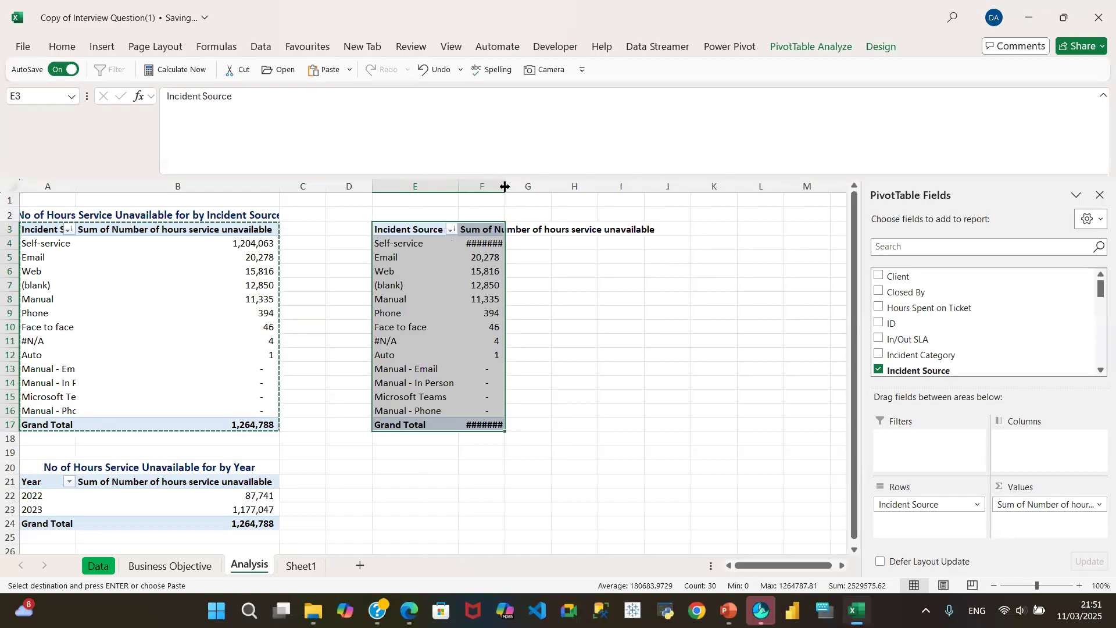
{"action": "double_click", "coordinate": [504, 184]}
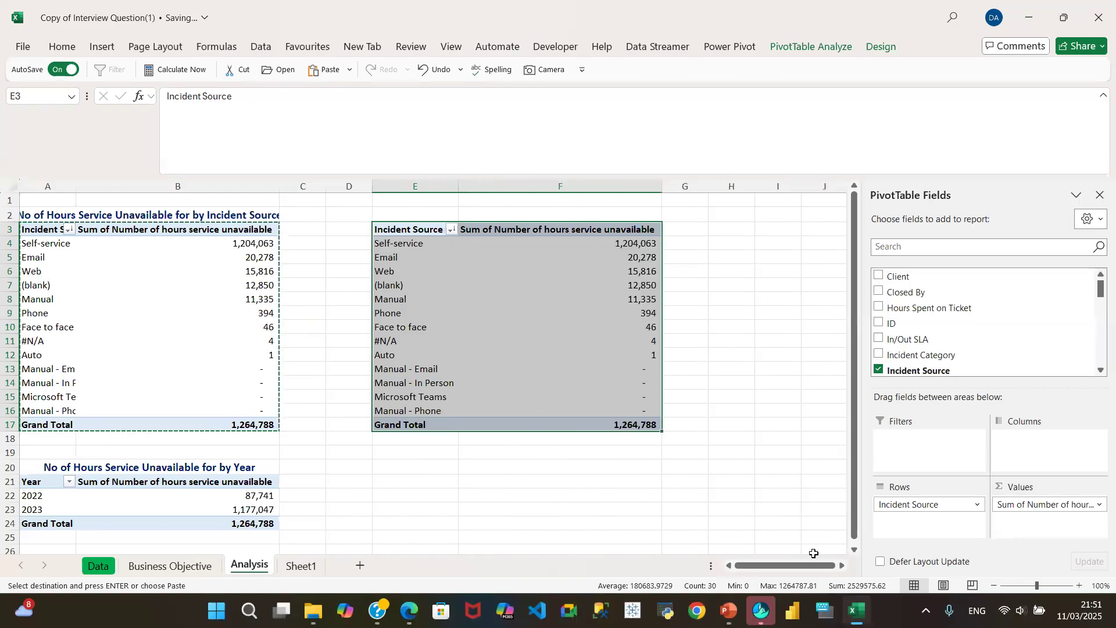
{"action": "left_click_drag", "start_coordinate": [953, 507], "coordinate": [1008, 335]}
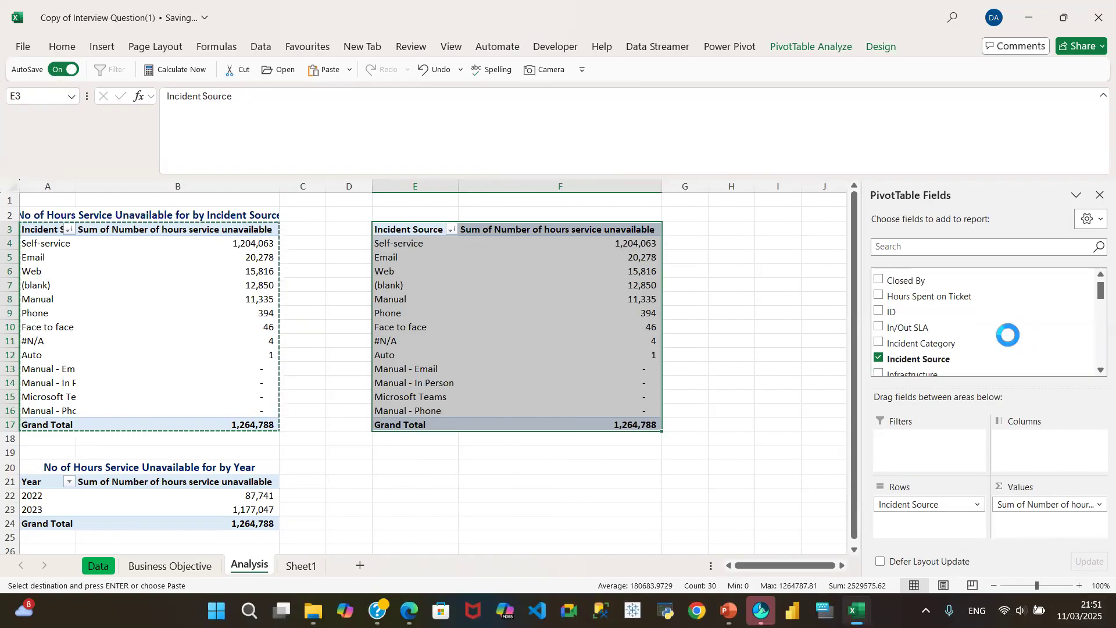
{"action": "left_click", "coordinate": [878, 343]}
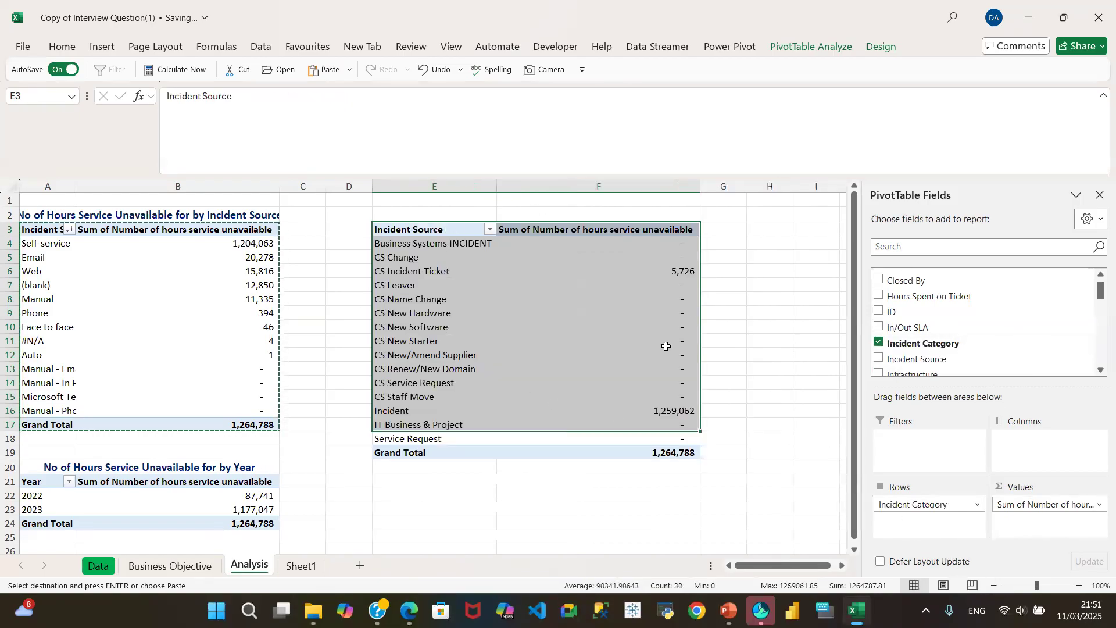
- Merge and centre cells E2:F2 above the Incident Category pivot table
{"action": "left_click", "coordinate": [259, 214]}
{"action": "left_click_drag", "start_coordinate": [452, 214], "coordinate": [553, 213]}
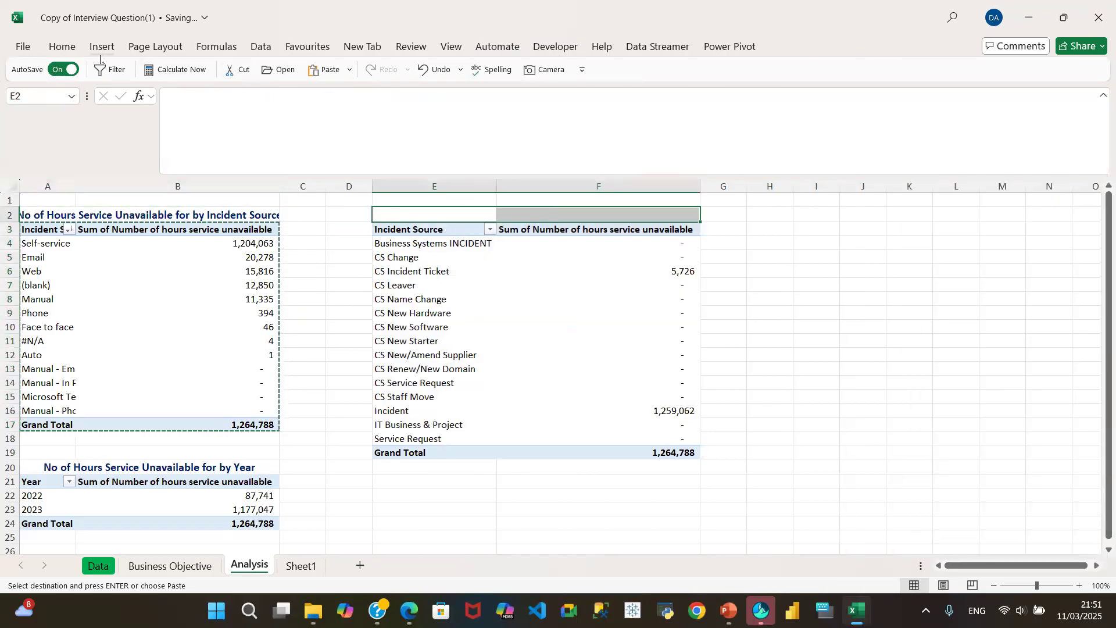
{"action": "left_click", "coordinate": [62, 47]}
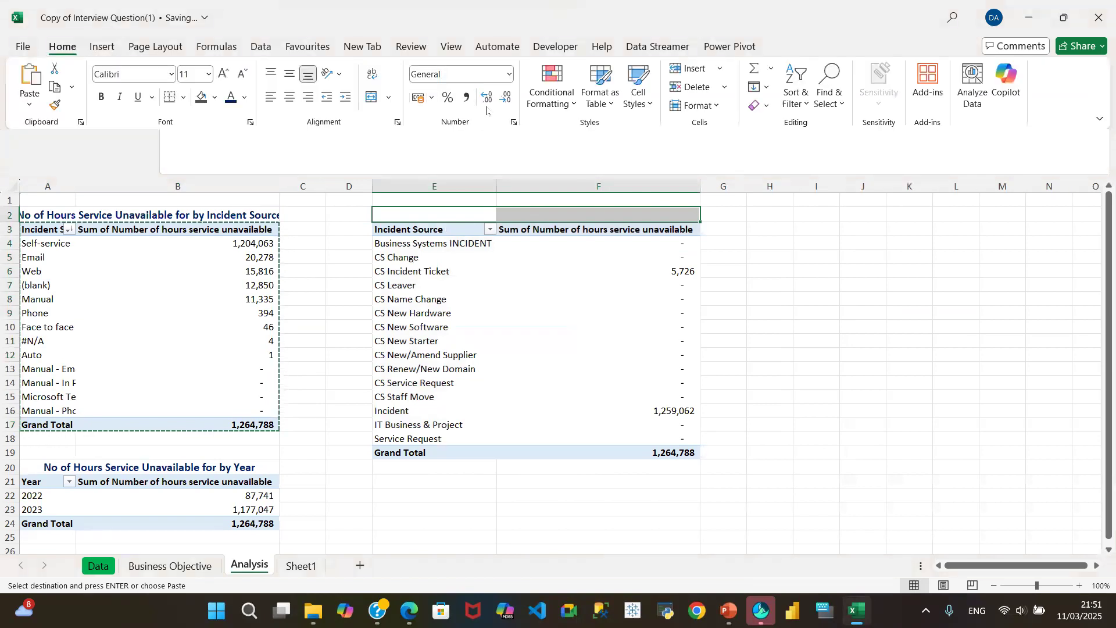
{"action": "left_click", "coordinate": [371, 98]}
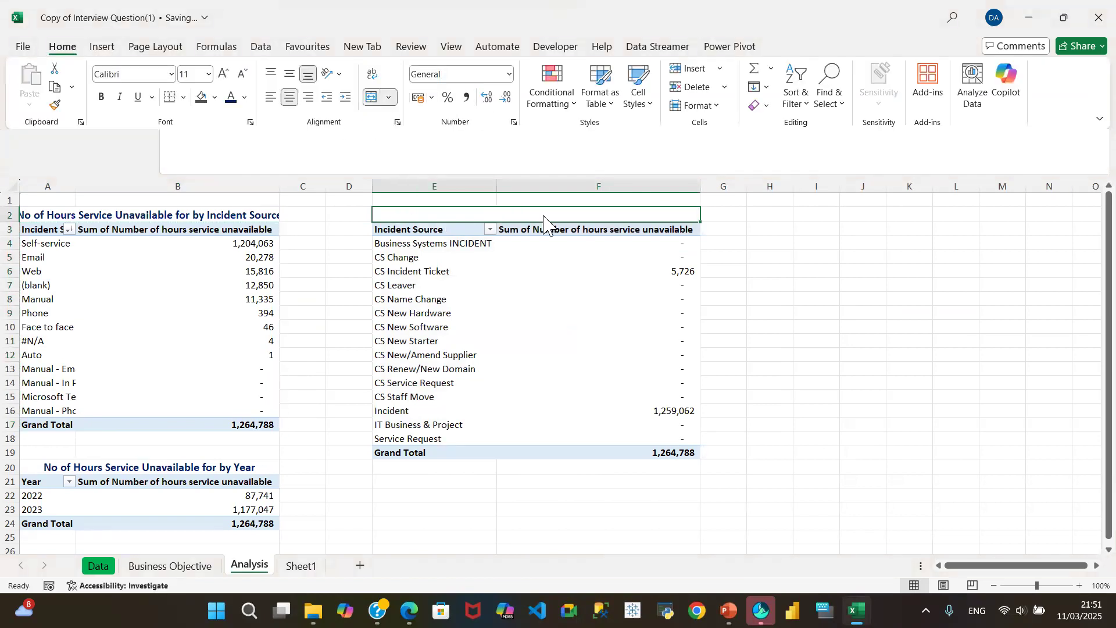
- Copy the title from A2 into the merged cell E2 above the Incident Category pivot table
{"action": "left_click", "coordinate": [230, 211]}
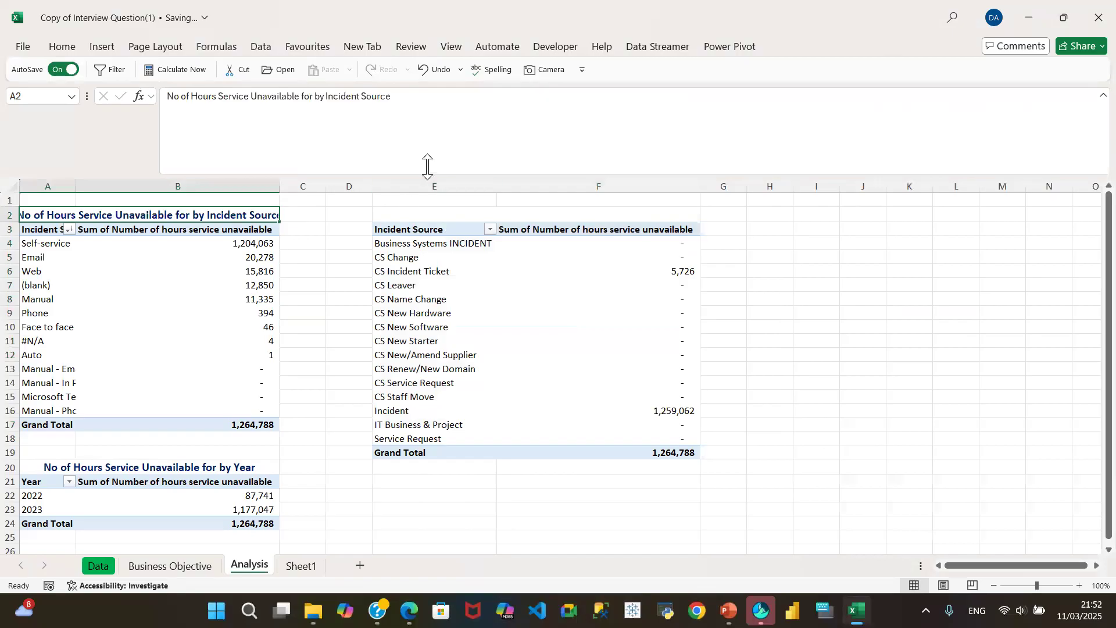
{"action": "key", "text": "ctrl+c"}
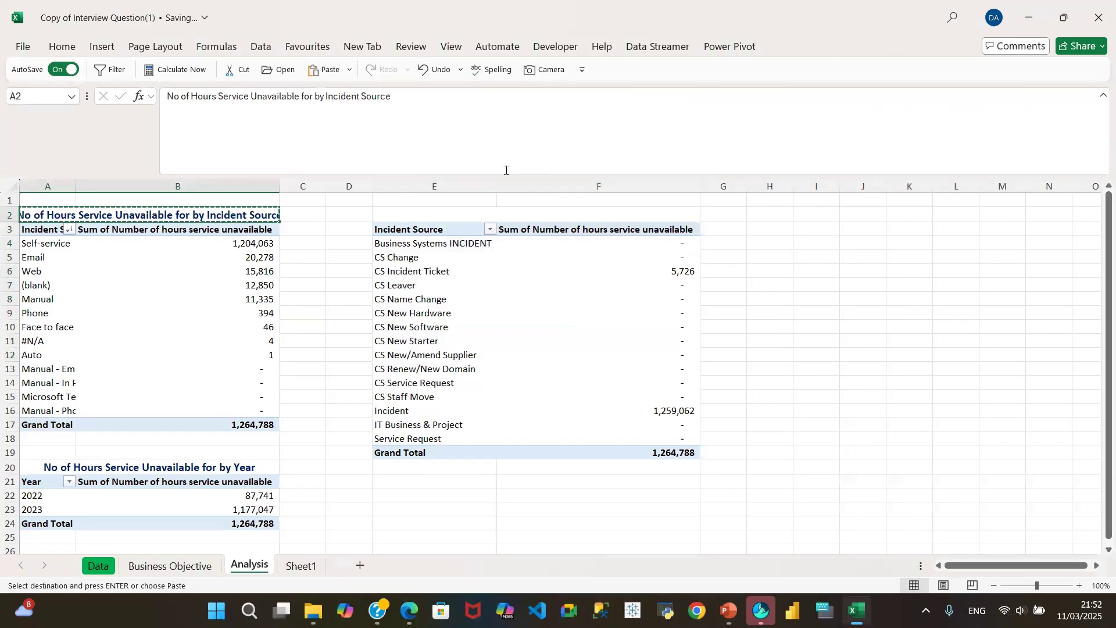
{"action": "left_click", "coordinate": [473, 214]}
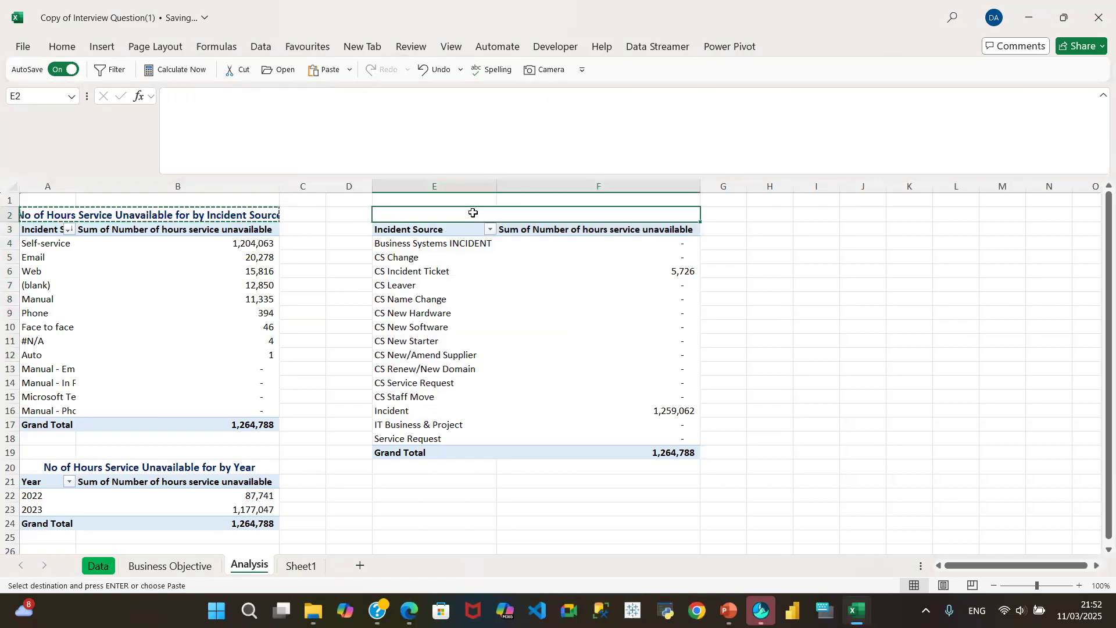
{"action": "key", "text": "ctrl+v"}
- Edit the title in E2 to read "No of Hours Service Unavailable for by Incident Category"
{"action": "left_click", "coordinate": [398, 95]}
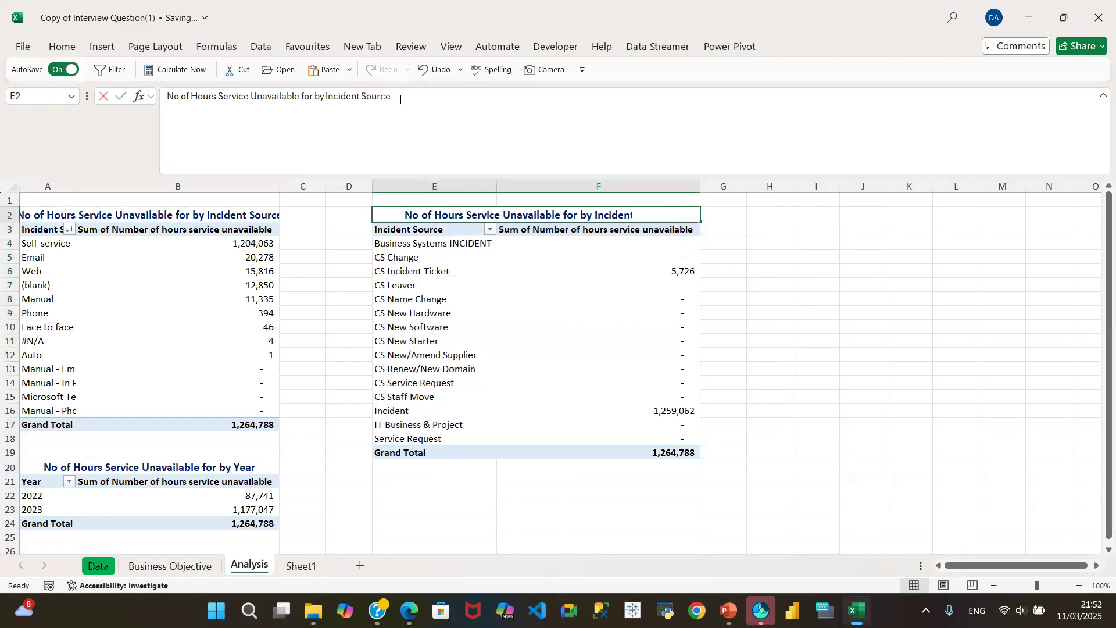
{"action": "key", "text": "BackSpace"}
{"action": "key", "text": "BackSpace"}
{"action": "key", "text": "BackSpace"}
{"action": "key", "text": "BackSpace"}
{"action": "key", "text": "BackSpace"}
{"action": "key", "text": "BackSpace"}
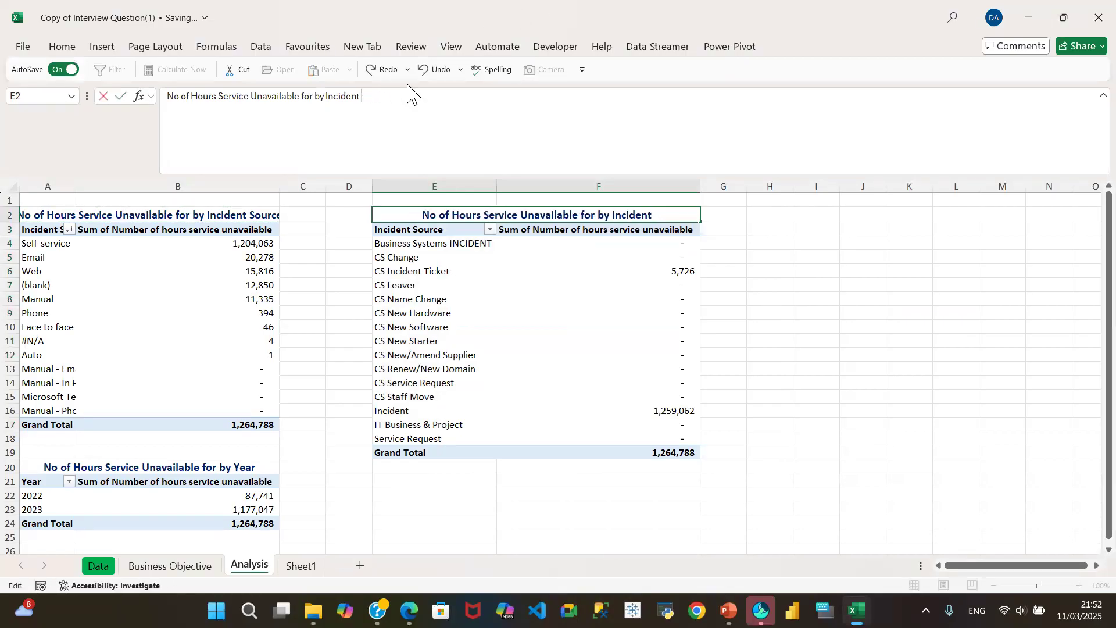
{"action": "type", "text": "Cate"}
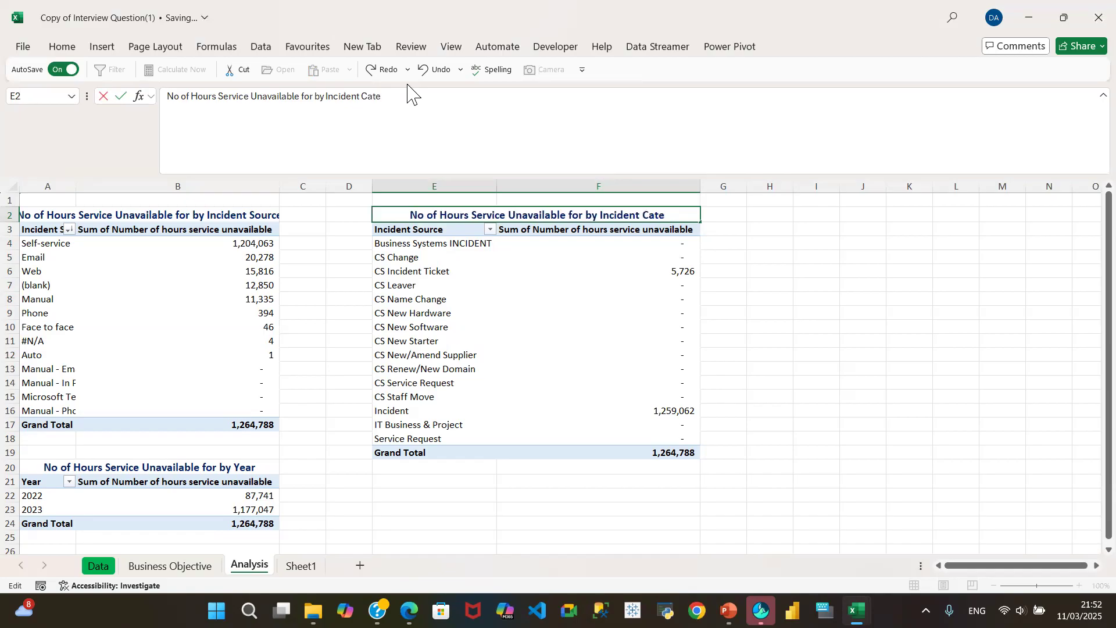
{"action": "type", "text": "gory"}
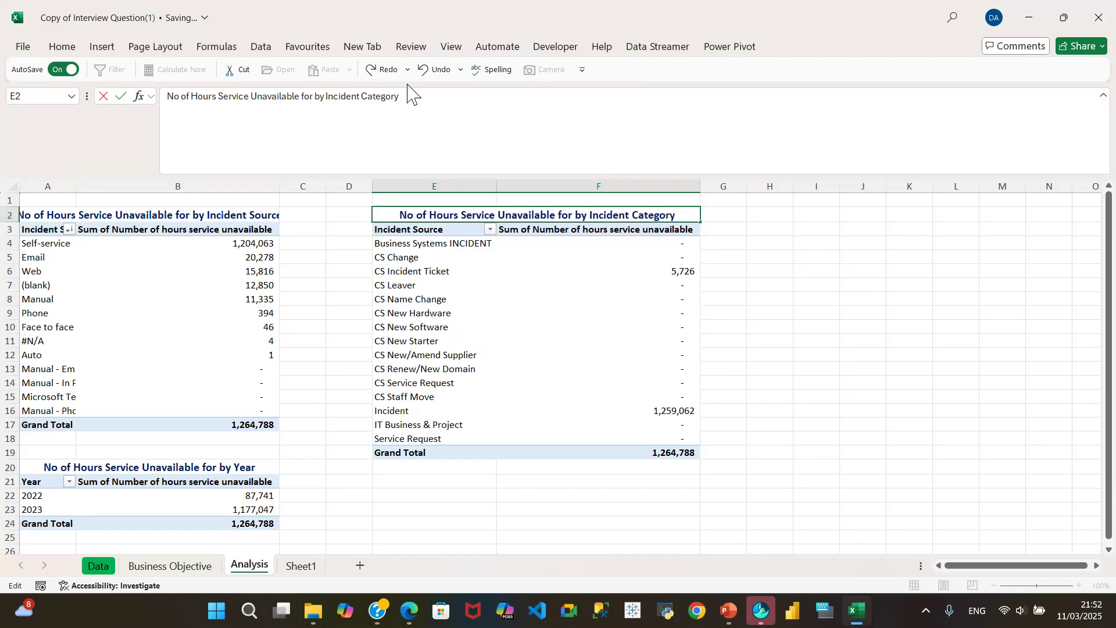
- Check the business objective, then copy the Incident Category pivot table E3:F19 to cell E22 on the Analysis sheet
{"action": "left_click", "coordinate": [158, 568]}
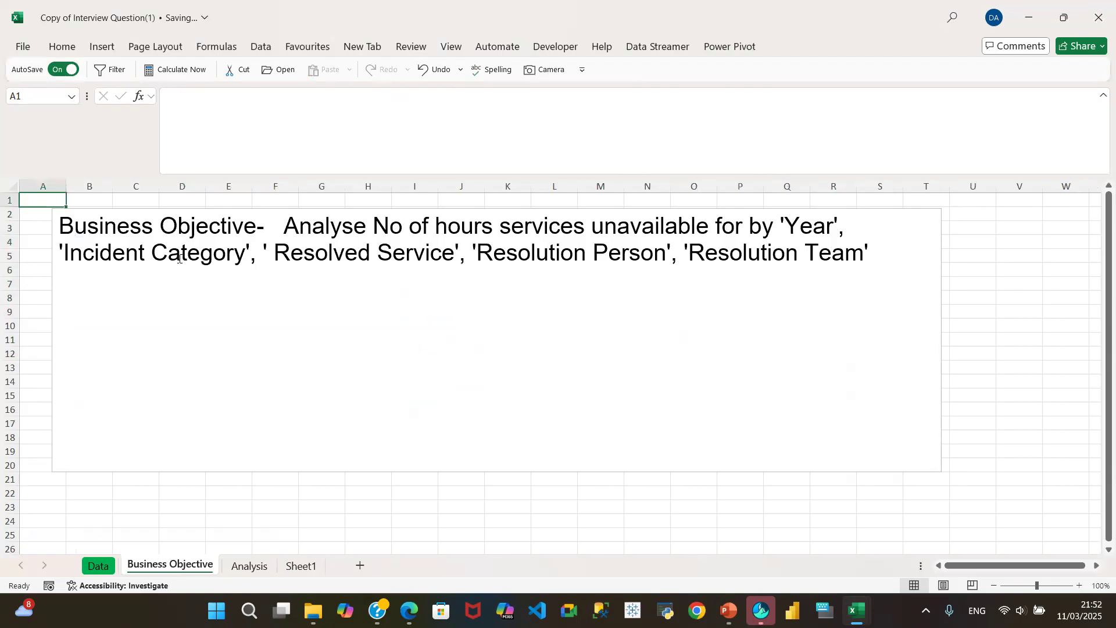
{"action": "left_click", "coordinate": [304, 568]}
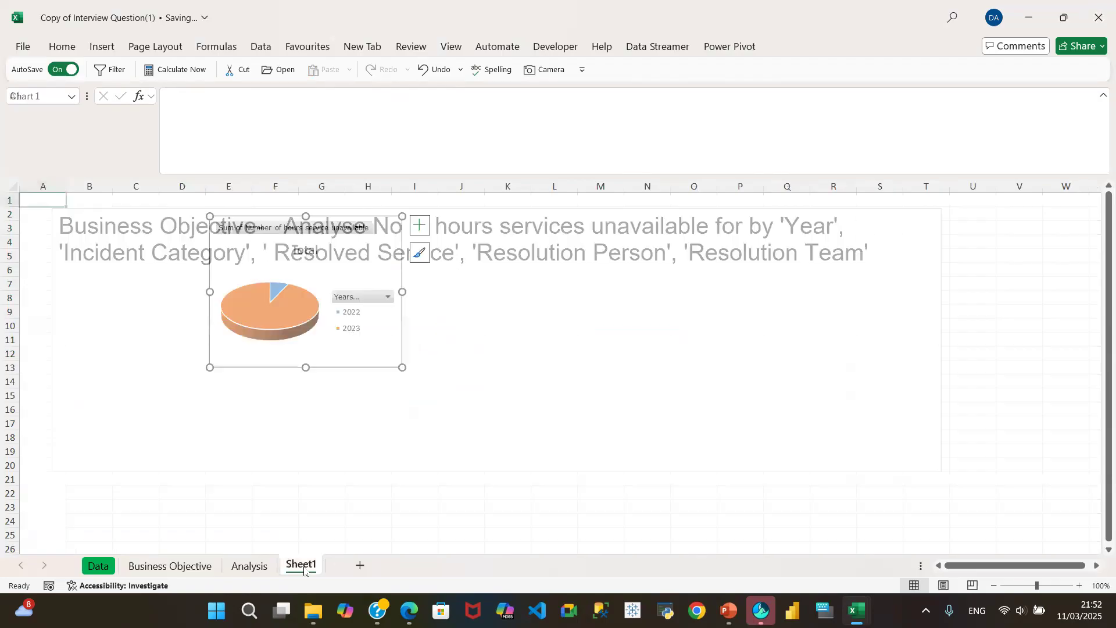
{"action": "left_click", "coordinate": [251, 567]}
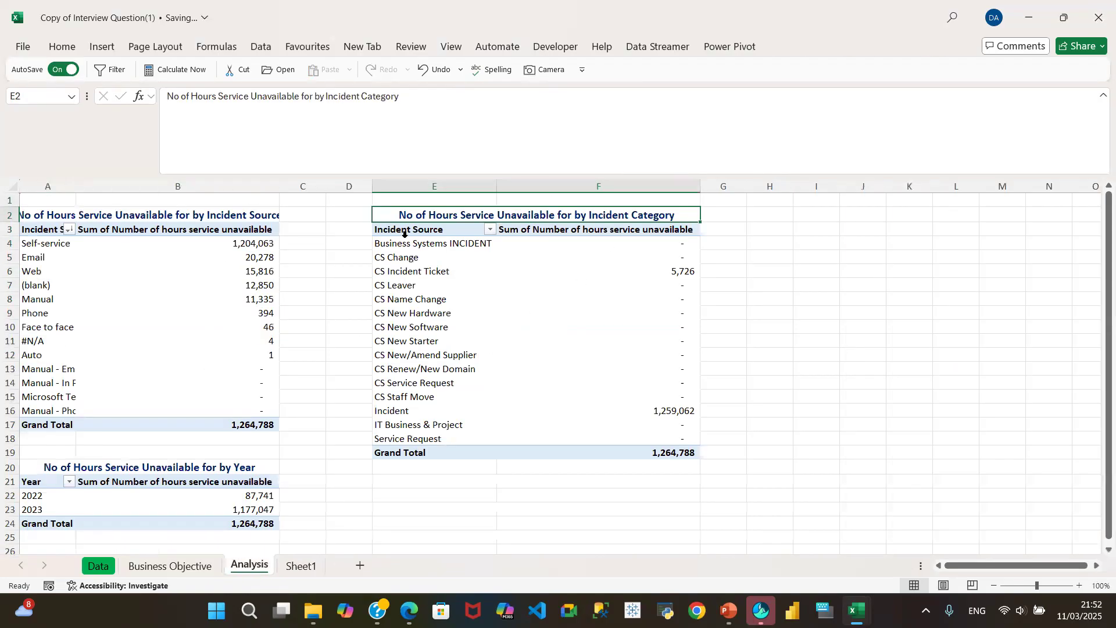
{"action": "left_click_drag", "start_coordinate": [408, 232], "coordinate": [569, 449]}
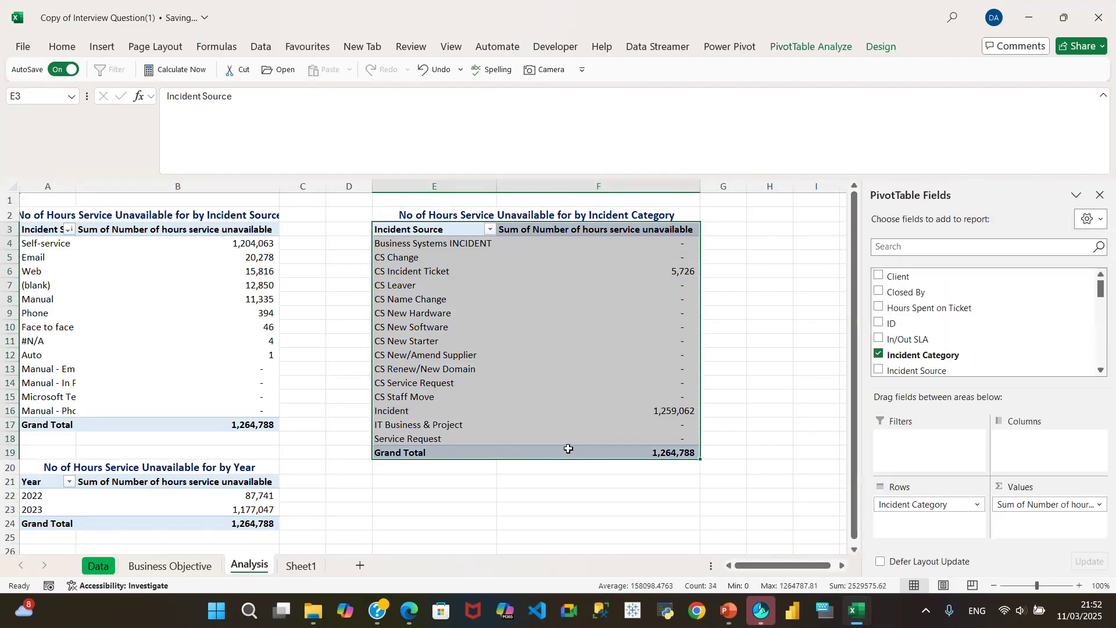
{"action": "key", "text": "ctrl+c"}
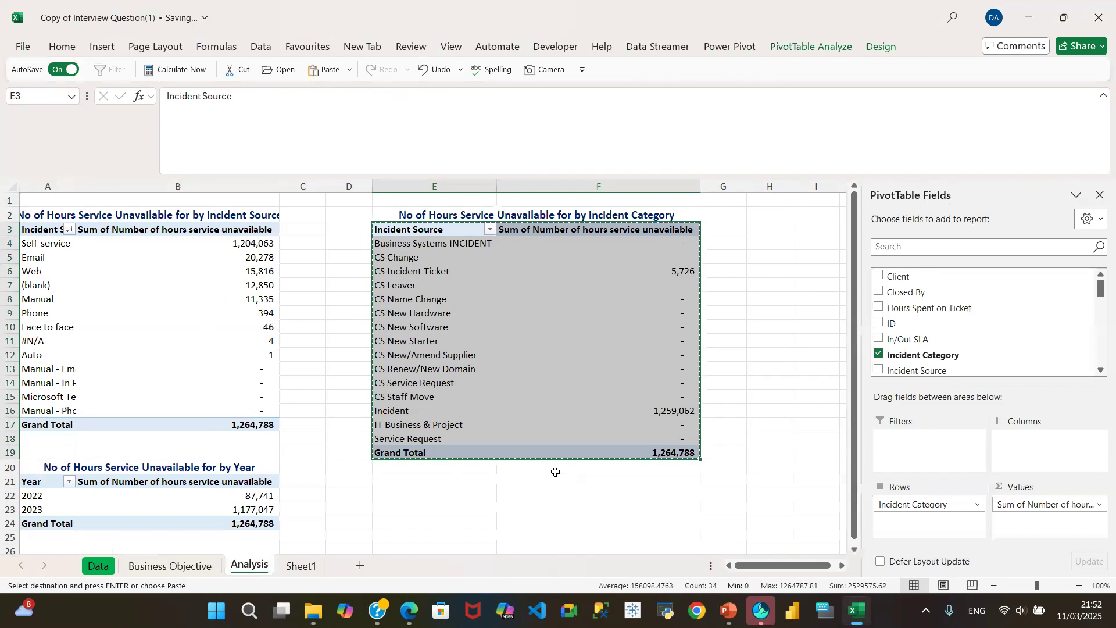
{"action": "left_click", "coordinate": [420, 499]}
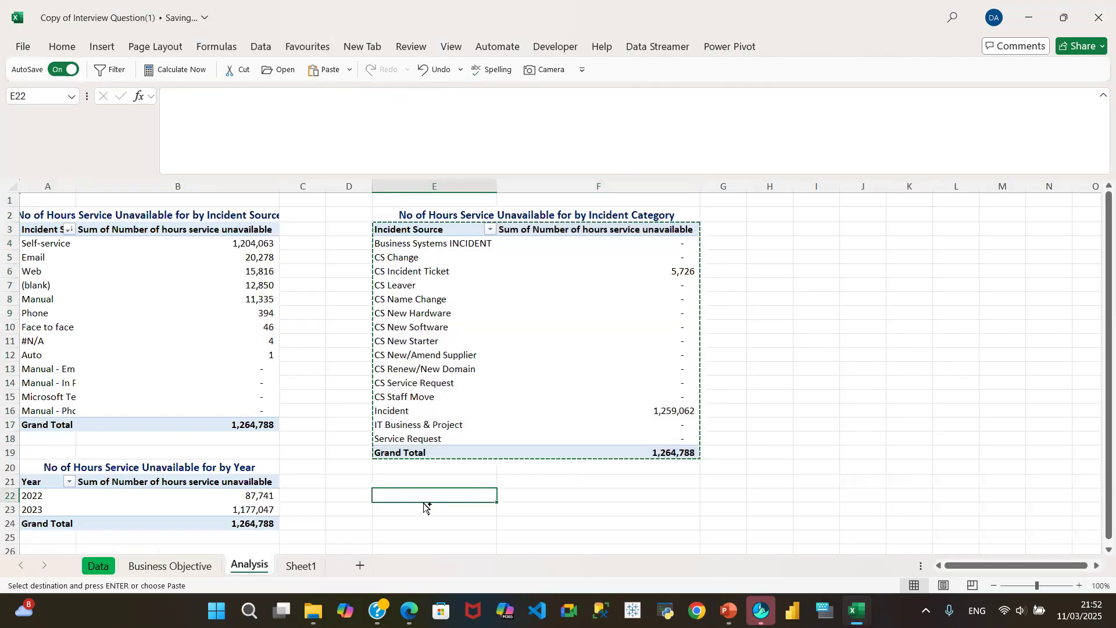
{"action": "key", "text": "ctrl+v"}
- Replace Incident Category with Resolved Service as the row field of the pivot table copy at E22
{"action": "left_click", "coordinate": [168, 564]}
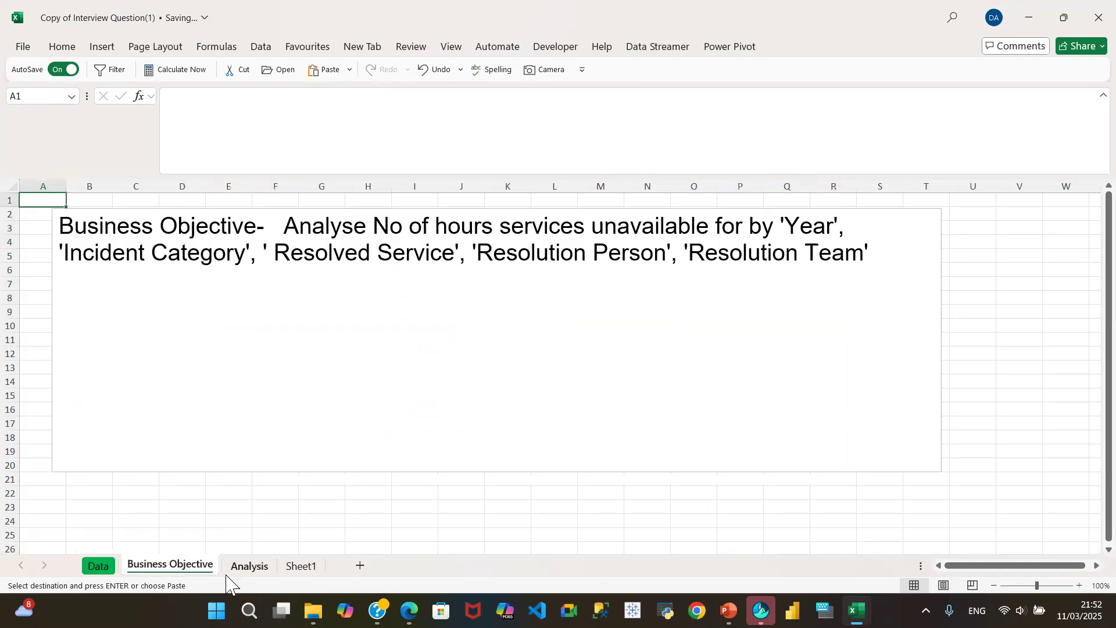
{"action": "left_click", "coordinate": [261, 574]}
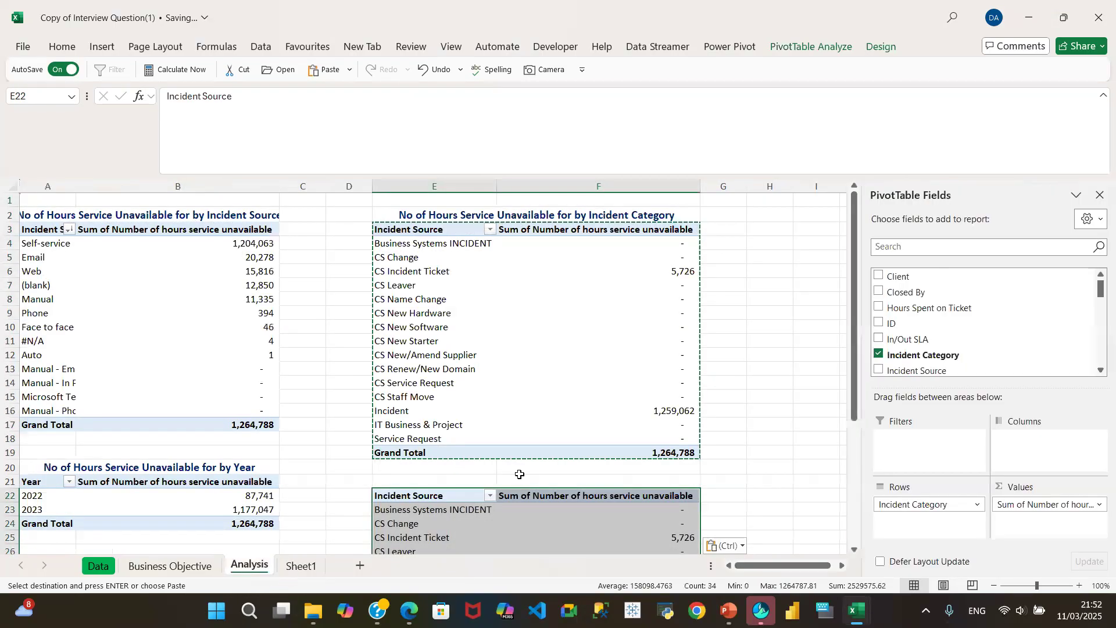
{"action": "left_click_drag", "start_coordinate": [940, 509], "coordinate": [1084, 291]}
{"action": "scroll", "coordinate": [1084, 294], "scroll_direction": "down", "scroll_amount": 4}
{"action": "scroll", "coordinate": [1084, 324], "scroll_direction": "down", "scroll_amount": 4}
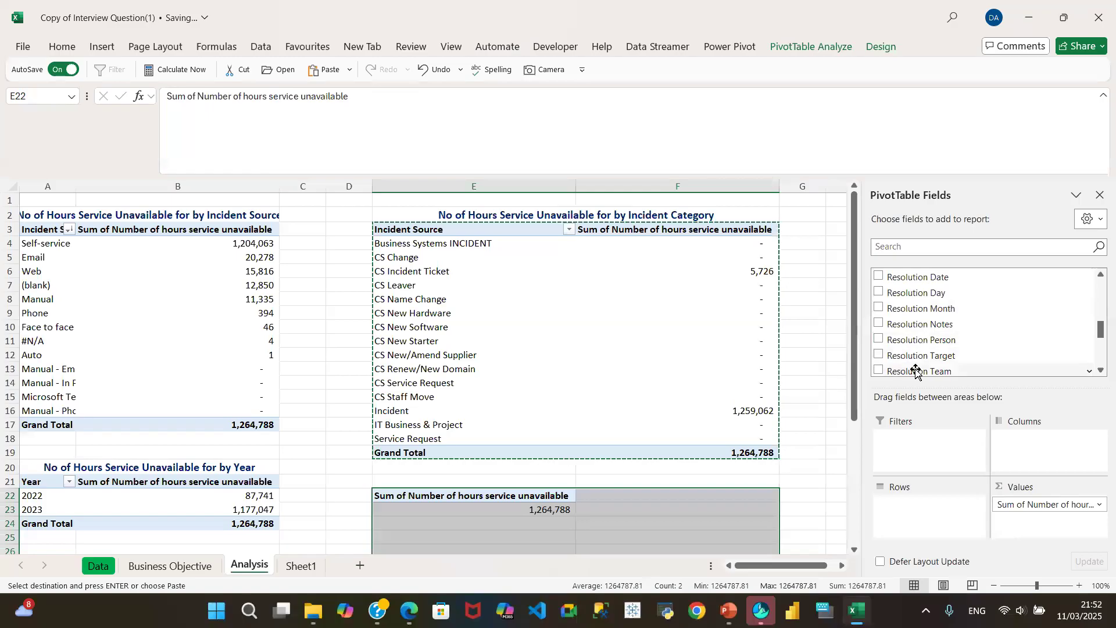
{"action": "left_click", "coordinate": [1100, 370]}
{"action": "left_click", "coordinate": [1101, 371]}
{"action": "left_click", "coordinate": [1100, 371]}
{"action": "left_click", "coordinate": [1100, 371]}
{"action": "left_click", "coordinate": [1100, 371]}
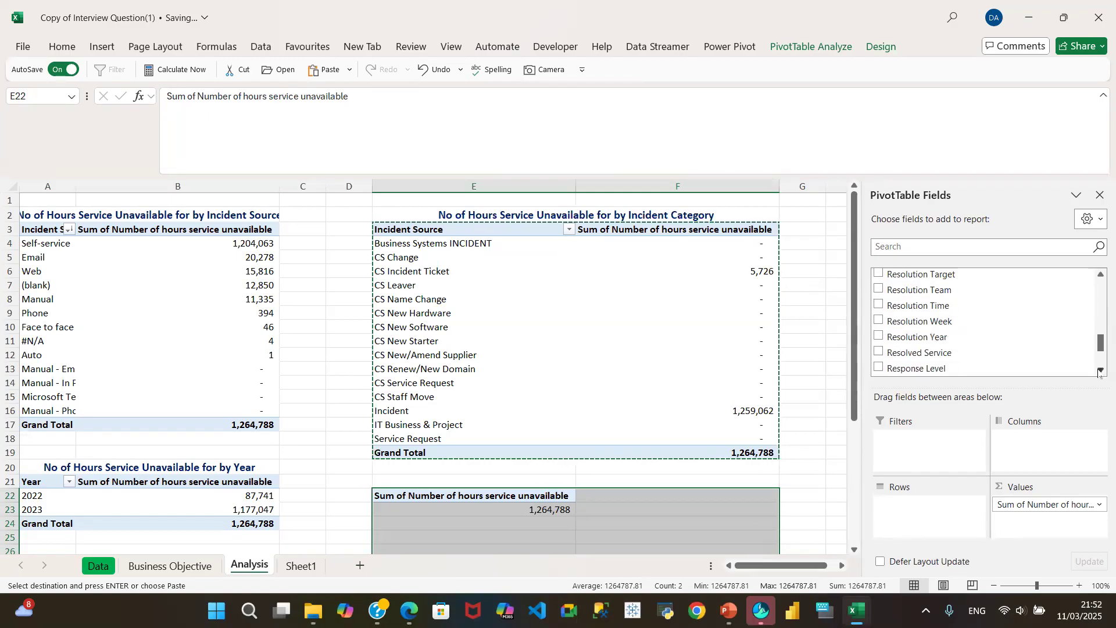
{"action": "left_click", "coordinate": [880, 352]}
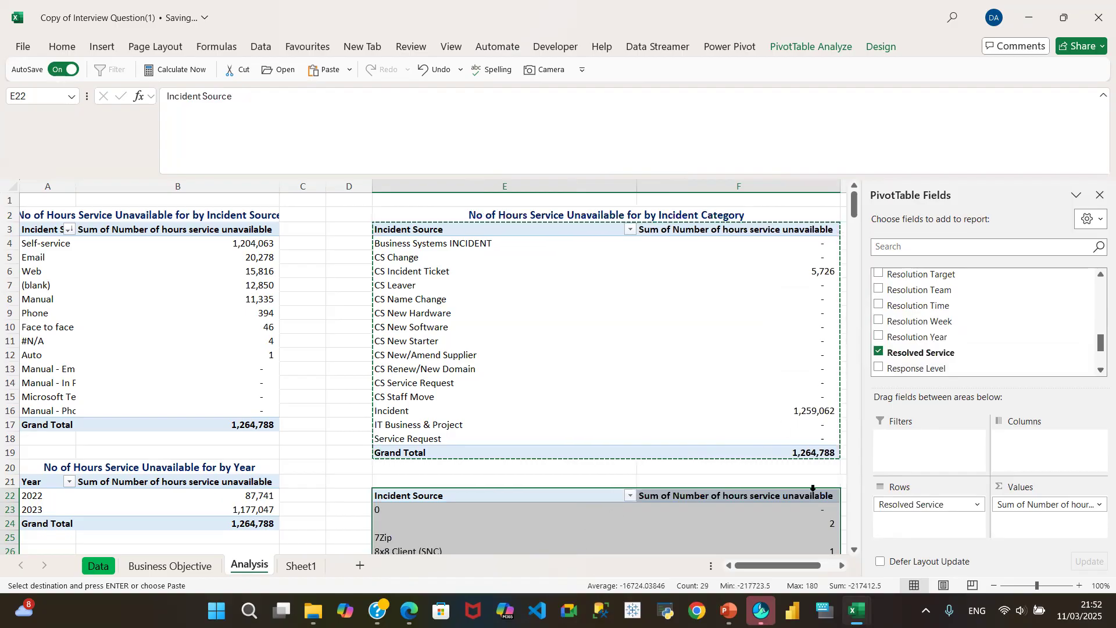
- Examine the service entries and hours at the start of the Resolved Service pivot table
{"action": "left_click_drag", "start_coordinate": [857, 202], "coordinate": [227, 426]}
{"action": "left_click", "coordinate": [227, 430]}
{"action": "left_click", "coordinate": [475, 403]}
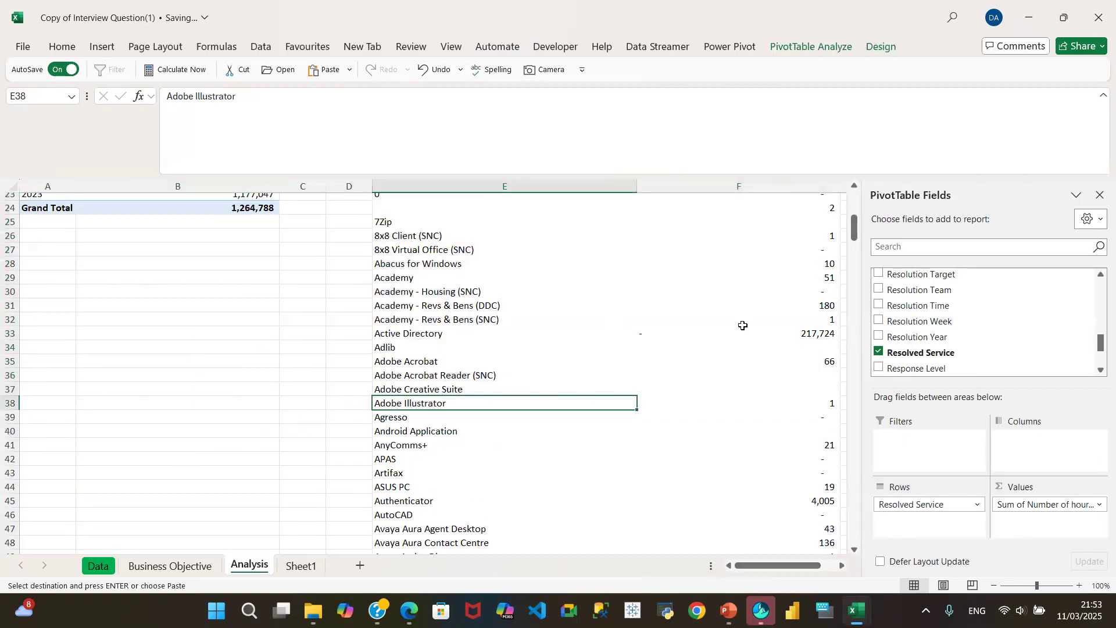
{"action": "left_click_drag", "start_coordinate": [856, 238], "coordinate": [854, 228]}
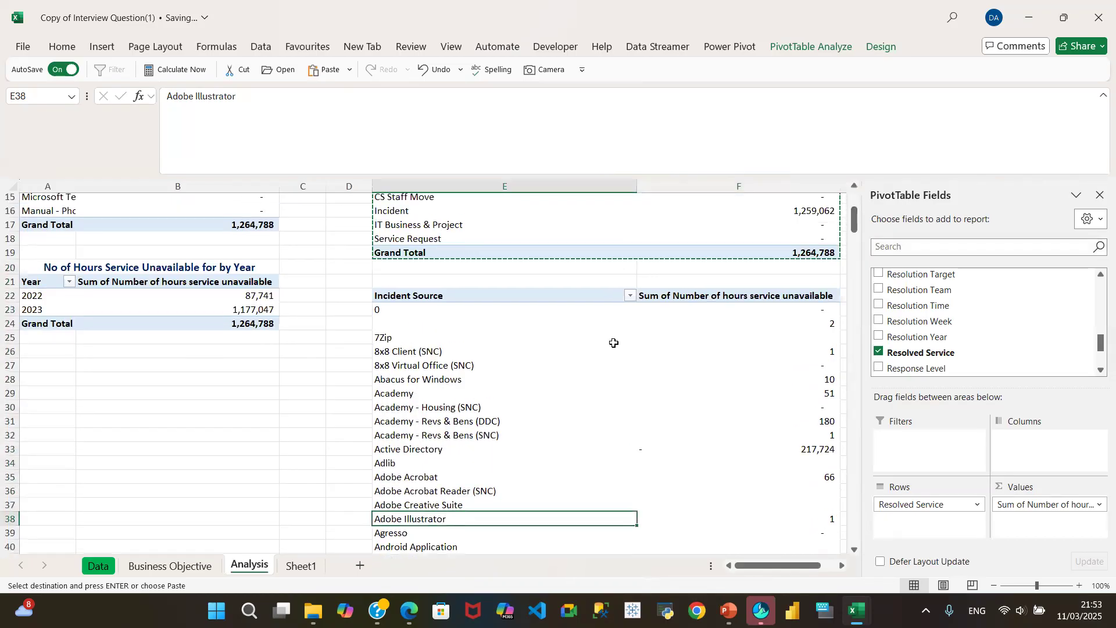
{"action": "left_click", "coordinate": [435, 311]}
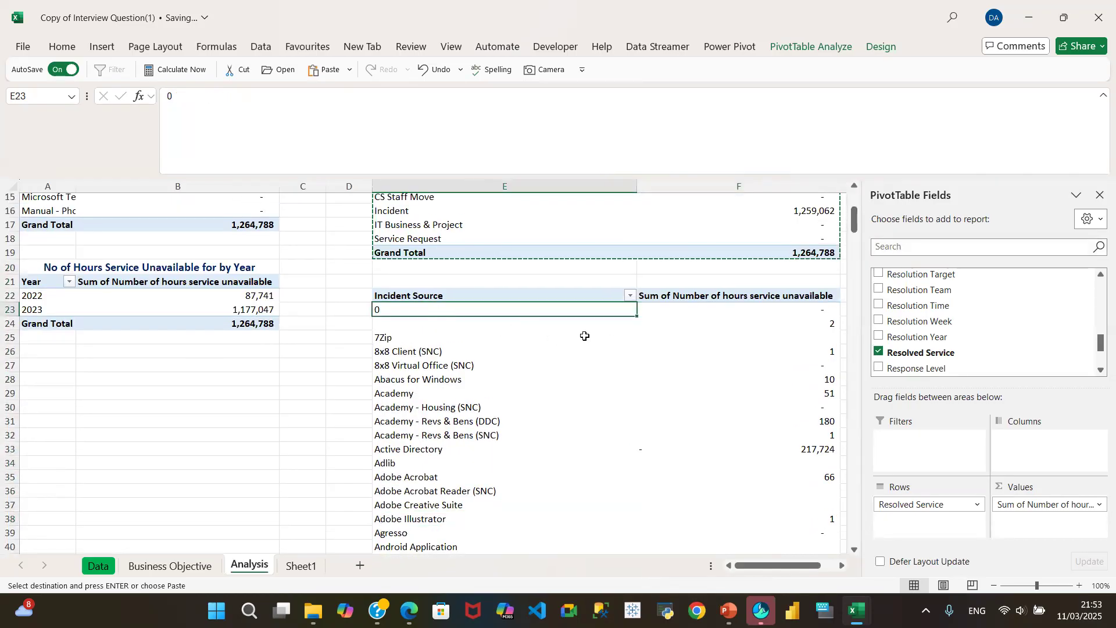
{"action": "left_click", "coordinate": [424, 332]}
{"action": "left_click", "coordinate": [425, 332]}
{"action": "left_click", "coordinate": [428, 324]}
{"action": "left_click", "coordinate": [451, 309]}
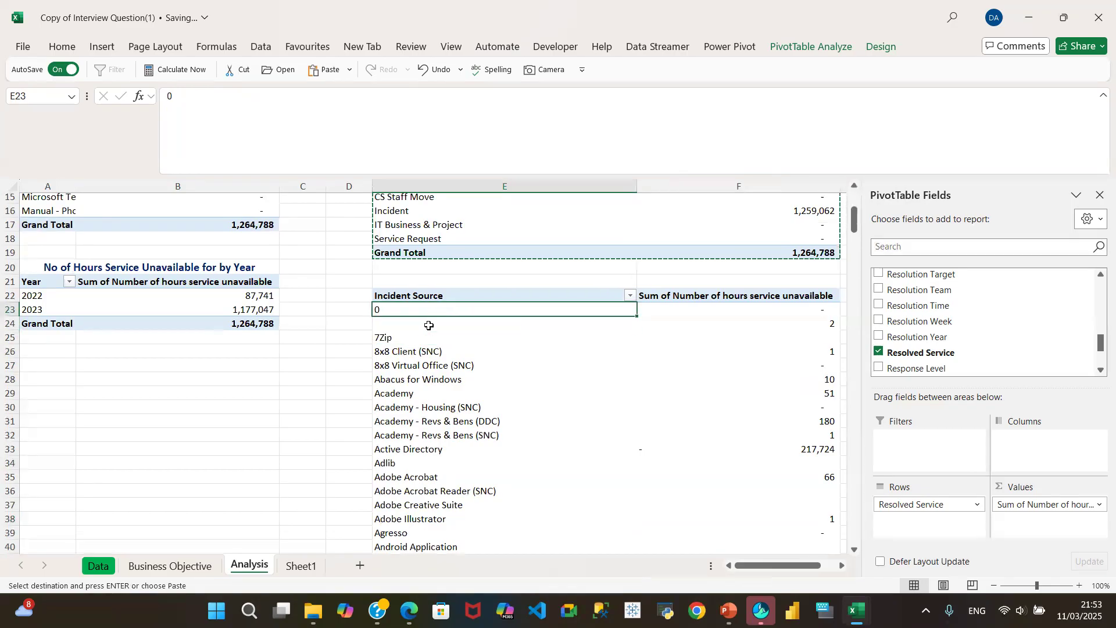
- Rename the row header in E22 to "Resolved Service"
{"action": "left_click", "coordinate": [475, 295]}
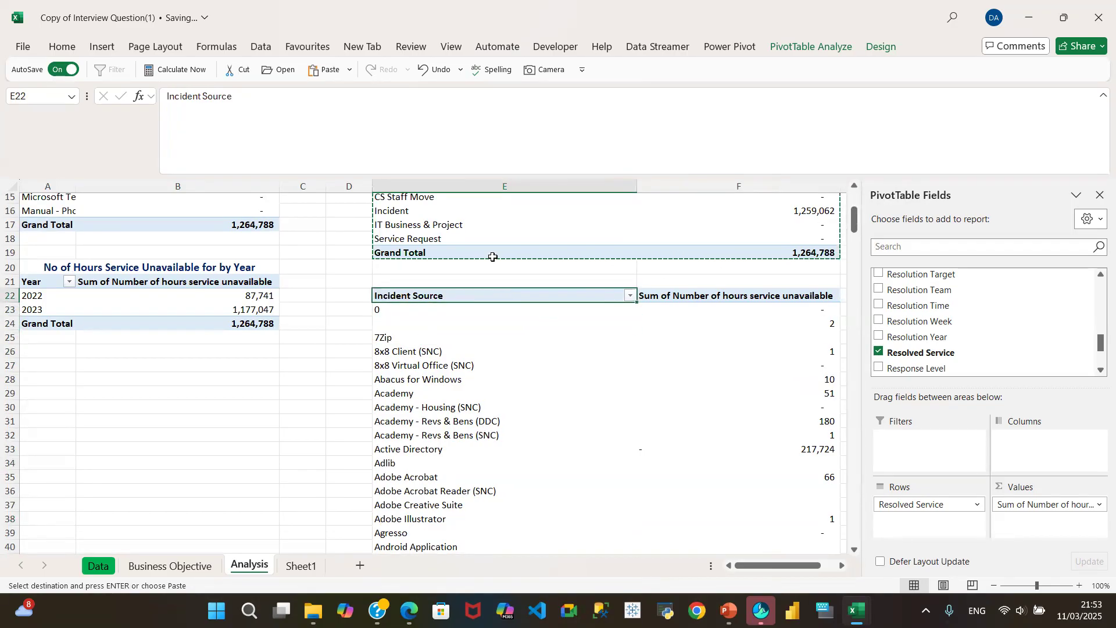
{"action": "left_click_drag", "start_coordinate": [256, 97], "coordinate": [130, 97]}
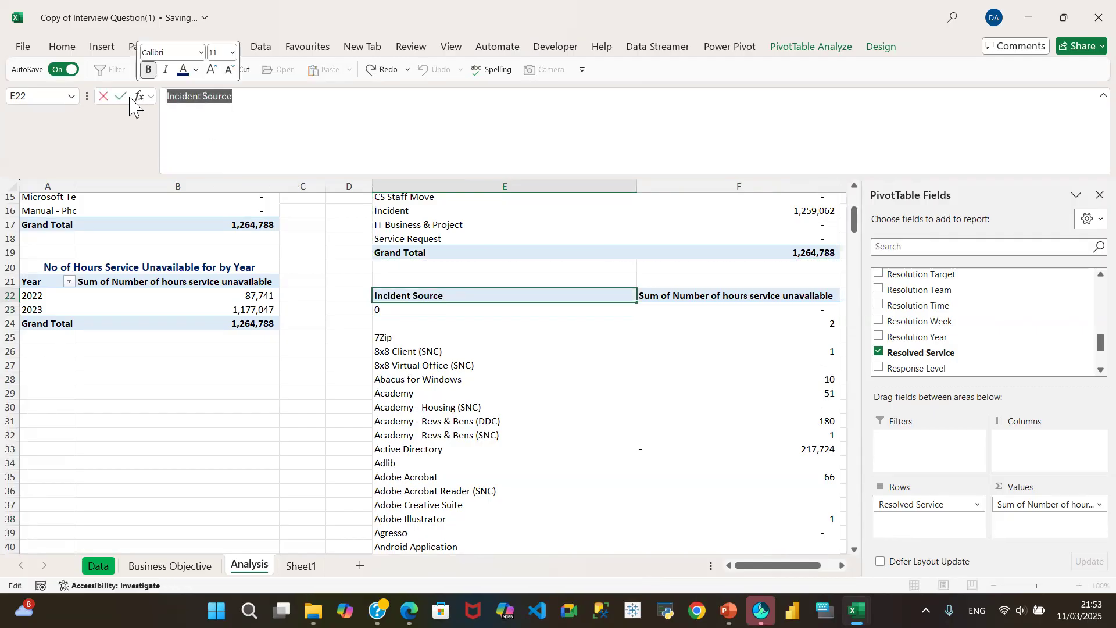
{"action": "type", "text": "Resolved Service"}
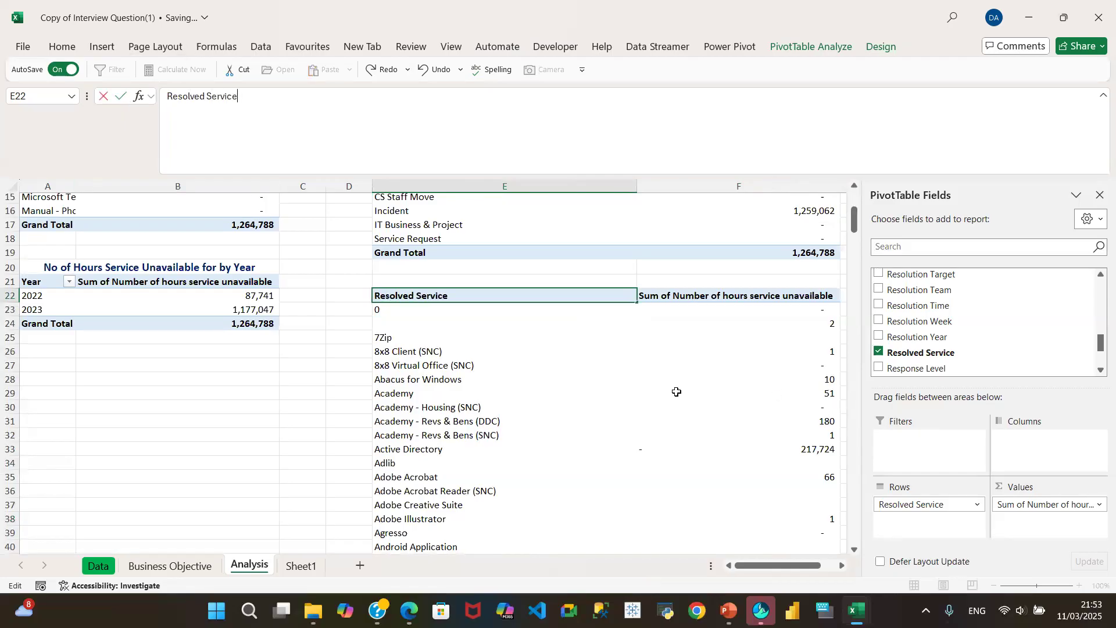
{"action": "left_click", "coordinate": [465, 421]}
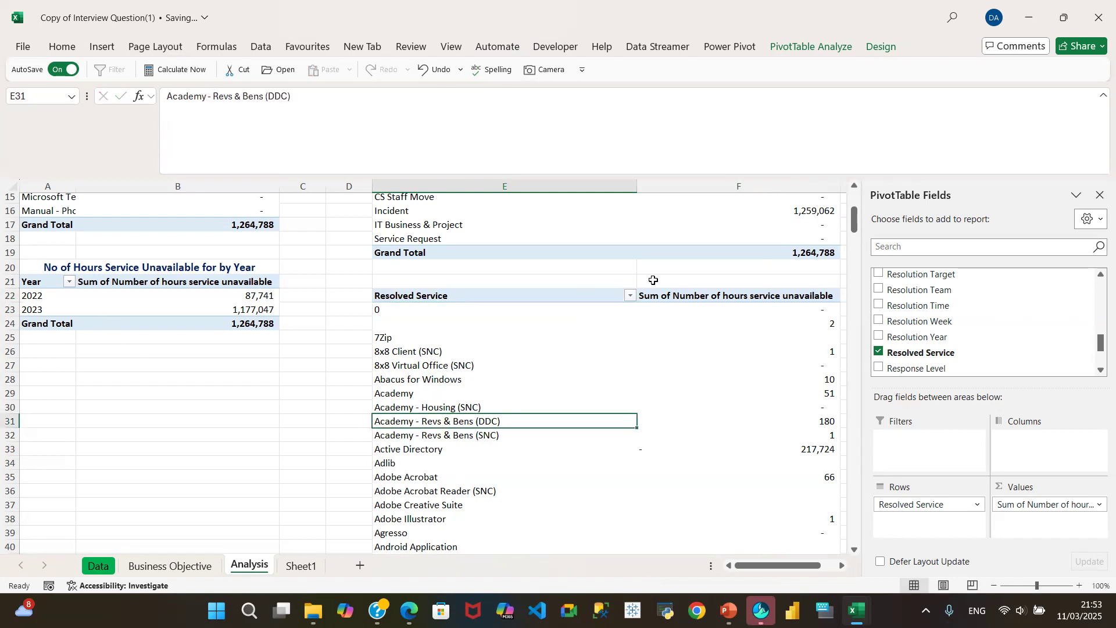
- Change the row header in E3 of the upper pivot table to "Incident Category"
{"action": "scroll", "coordinate": [609, 233], "scroll_direction": "up", "scroll_amount": 5}
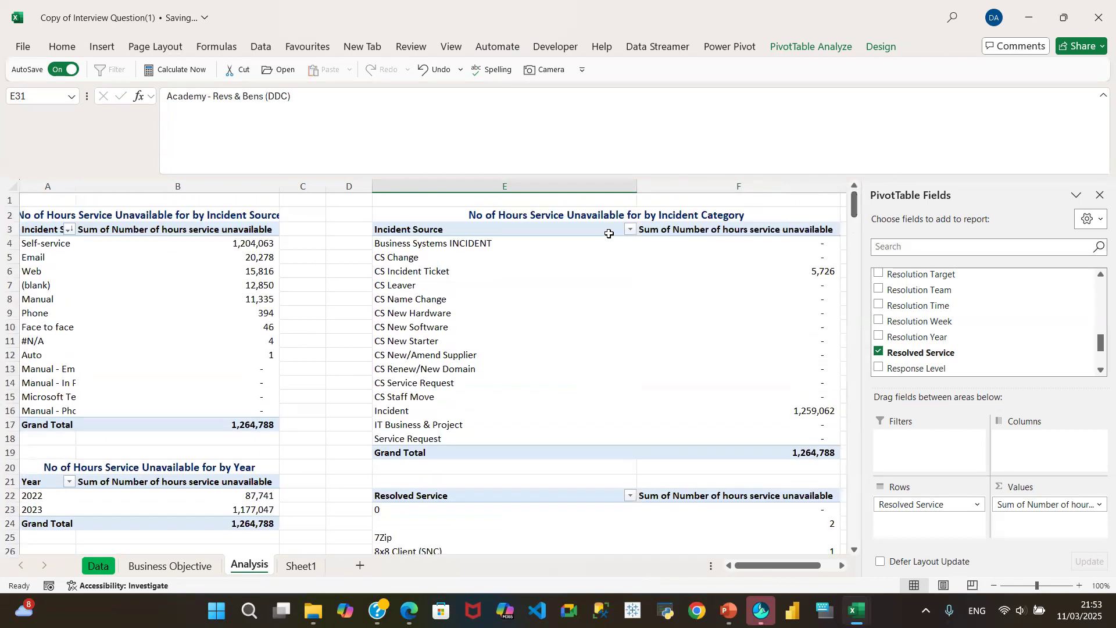
{"action": "left_click", "coordinate": [541, 228]}
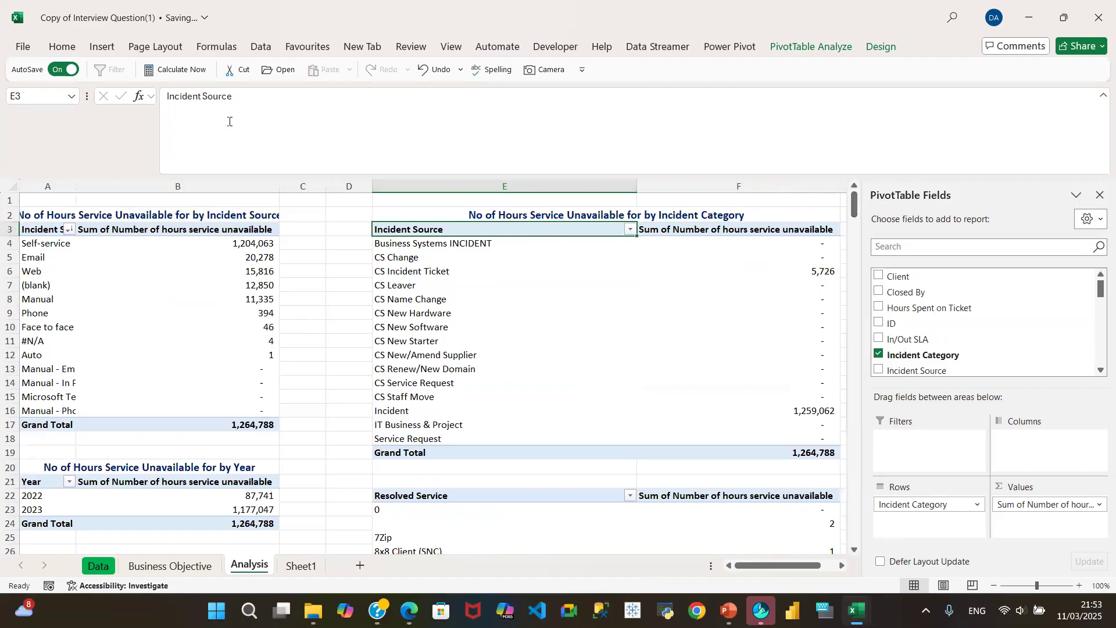
{"action": "left_click", "coordinate": [266, 109]}
{"action": "key", "text": "BackSpace"}
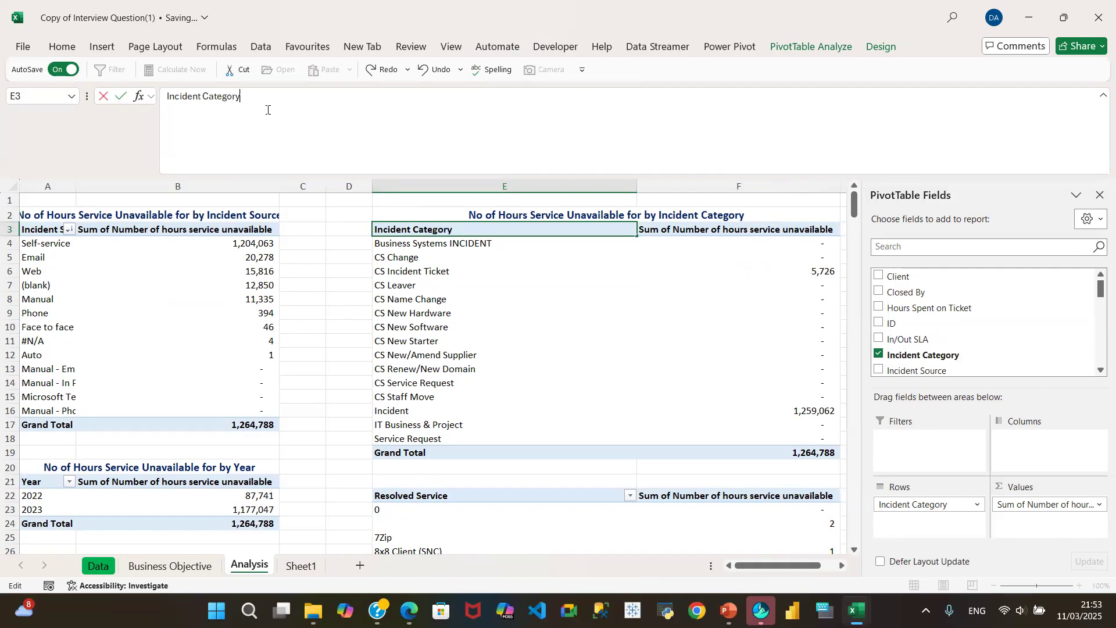
{"action": "left_click_drag", "start_coordinate": [854, 550], "coordinate": [856, 555]}
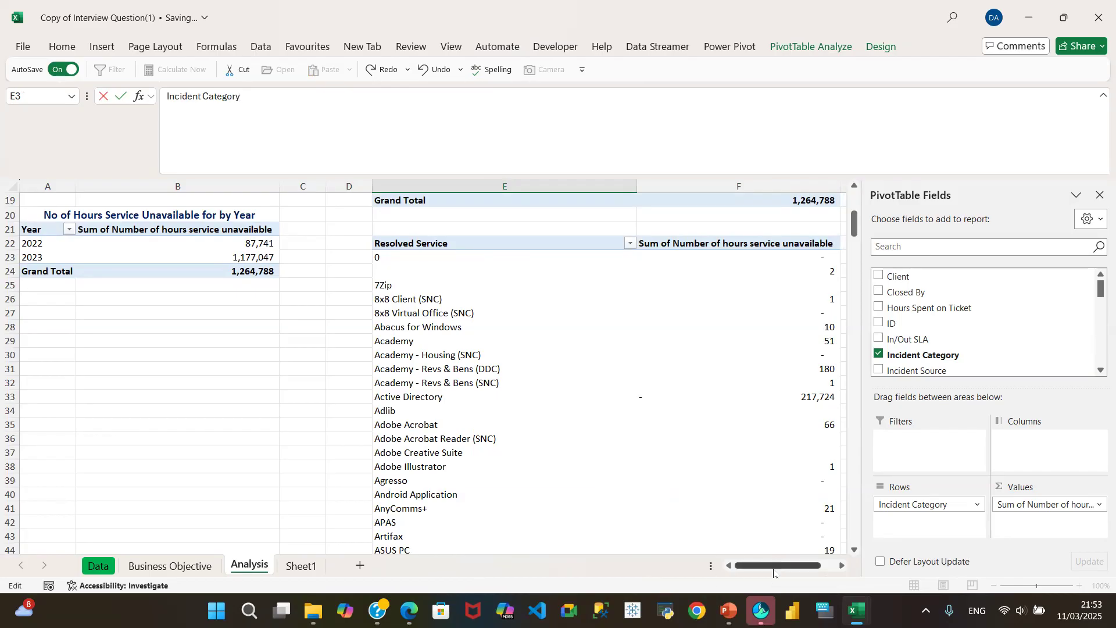
- Recheck the business objective, hide the PivotTable field list, and copy the Year pivot table A21:B24 to cell A29
{"action": "left_click", "coordinate": [172, 564]}
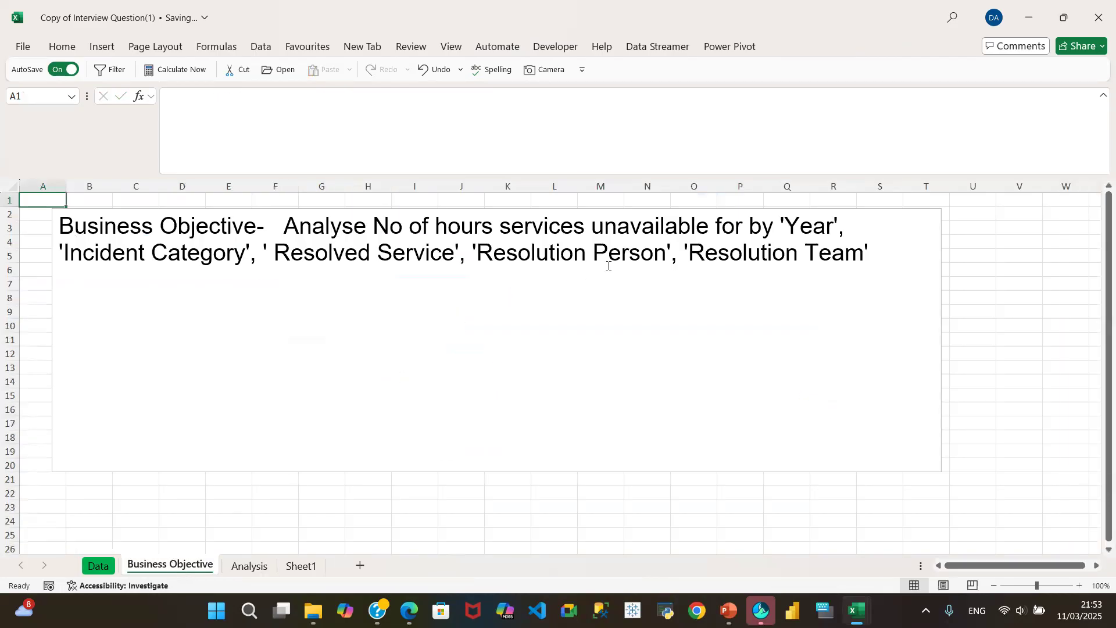
{"action": "left_click", "coordinate": [309, 572]}
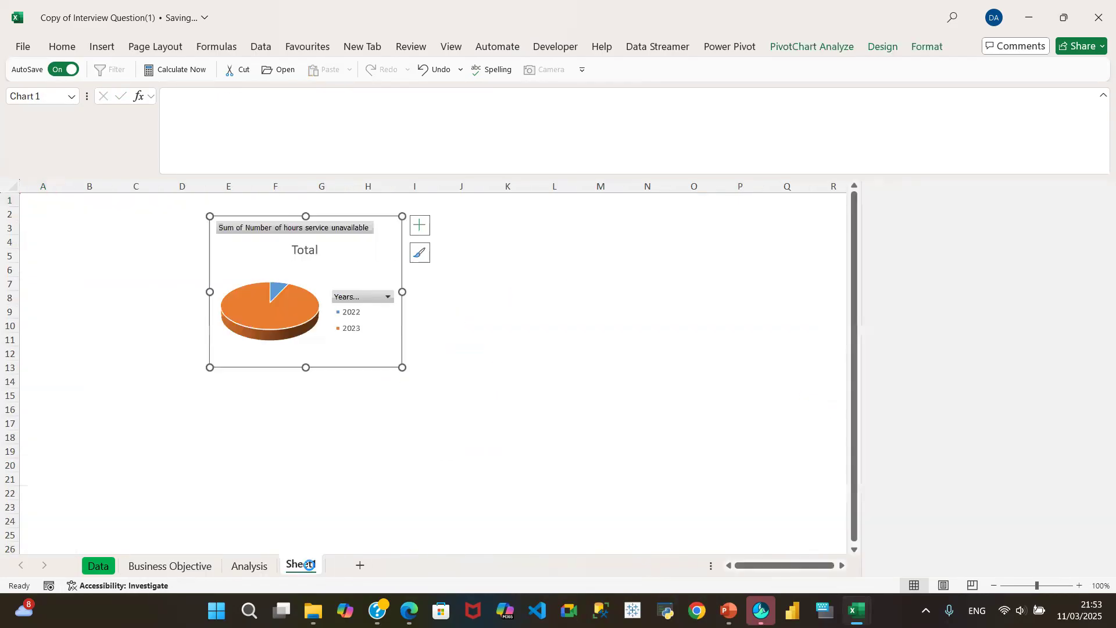
{"action": "left_click", "coordinate": [244, 564]}
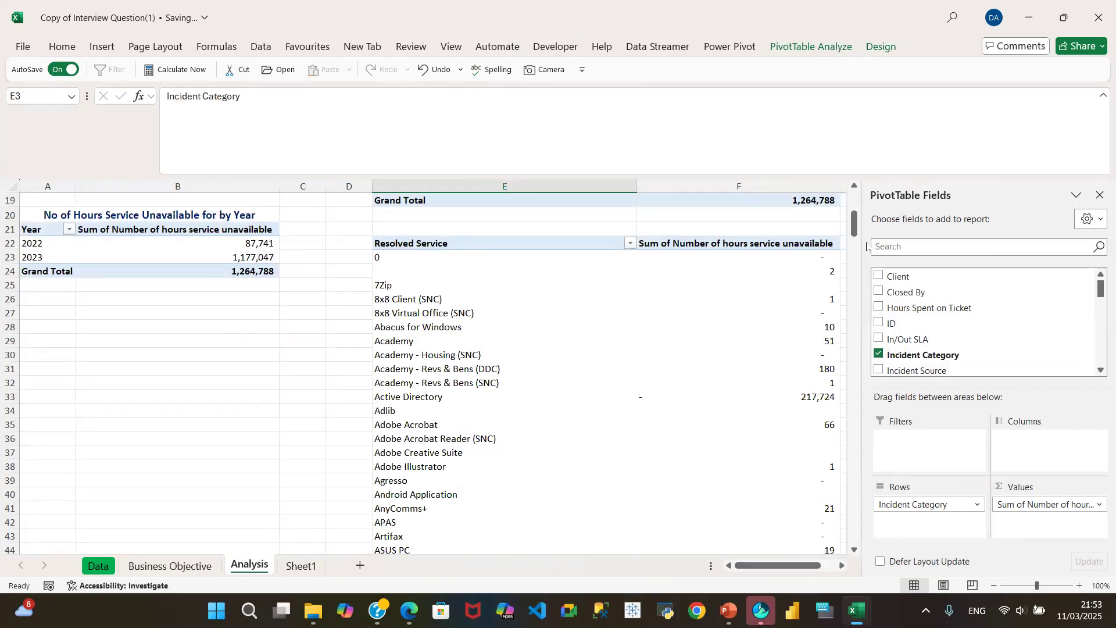
{"action": "left_click", "coordinate": [1099, 194]}
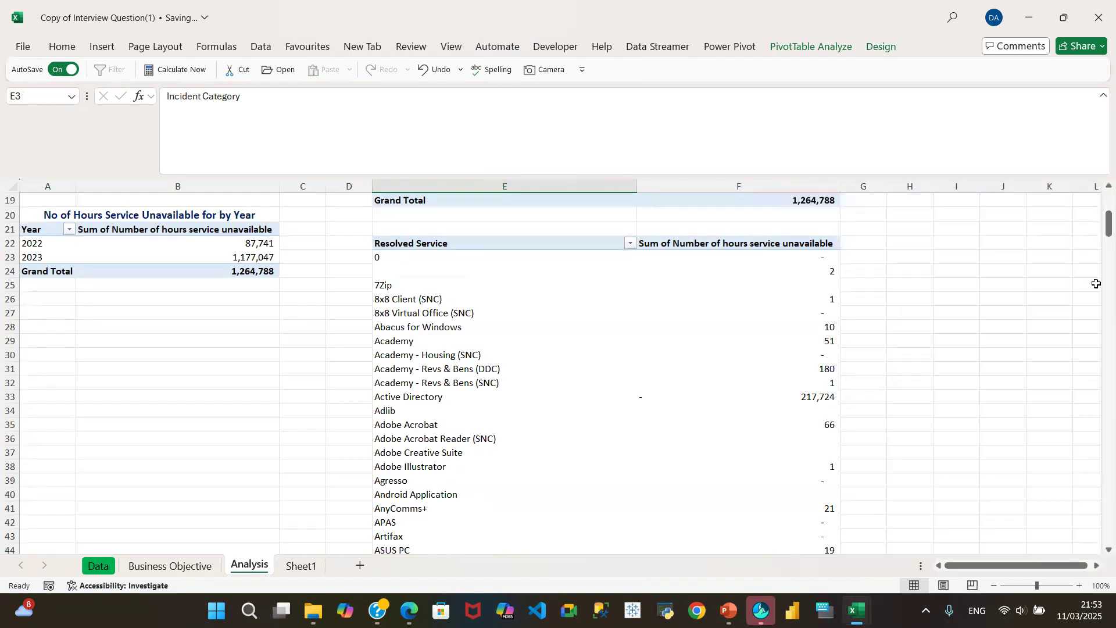
{"action": "left_click_drag", "start_coordinate": [957, 564], "coordinate": [944, 572]}
{"action": "left_click_drag", "start_coordinate": [41, 230], "coordinate": [162, 265]}
{"action": "key", "text": "ctrl+c"}
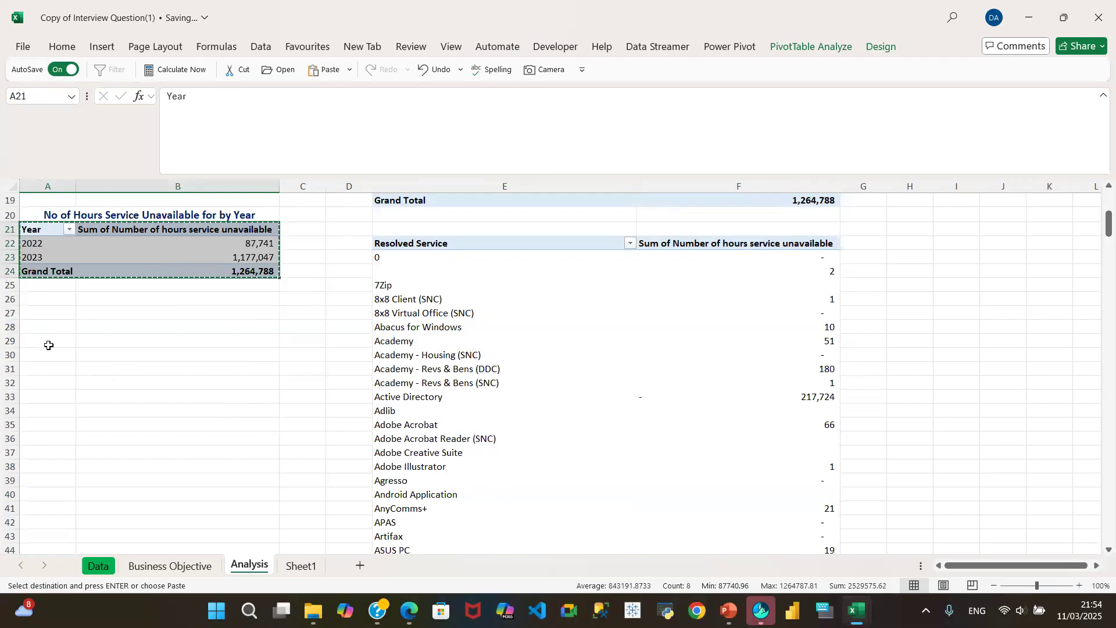
{"action": "left_click", "coordinate": [52, 347]}
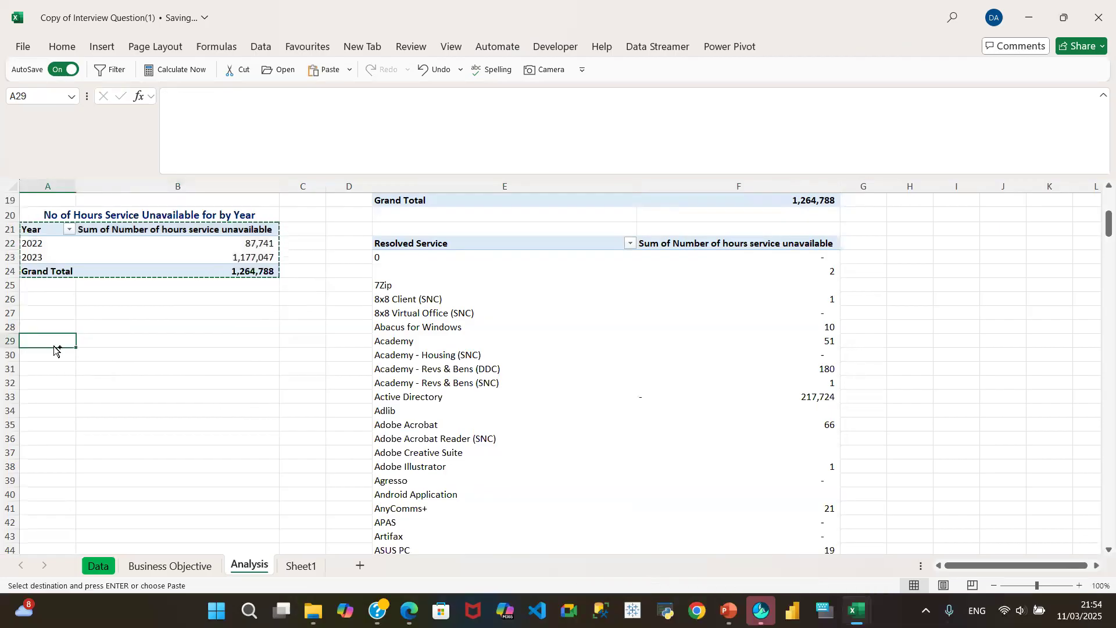
{"action": "key", "text": "ctrl+v"}
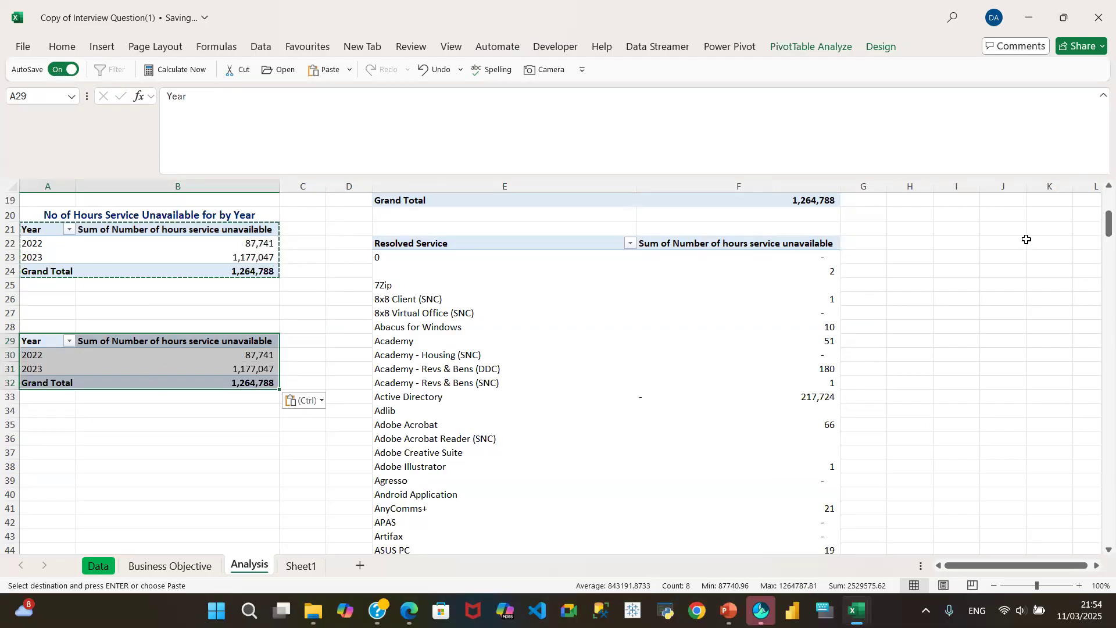
- Replace the Years row field of the pivot table at A29 with Resolution Person and rename its row header "Resolution Person"
{"action": "left_click", "coordinate": [167, 358]}
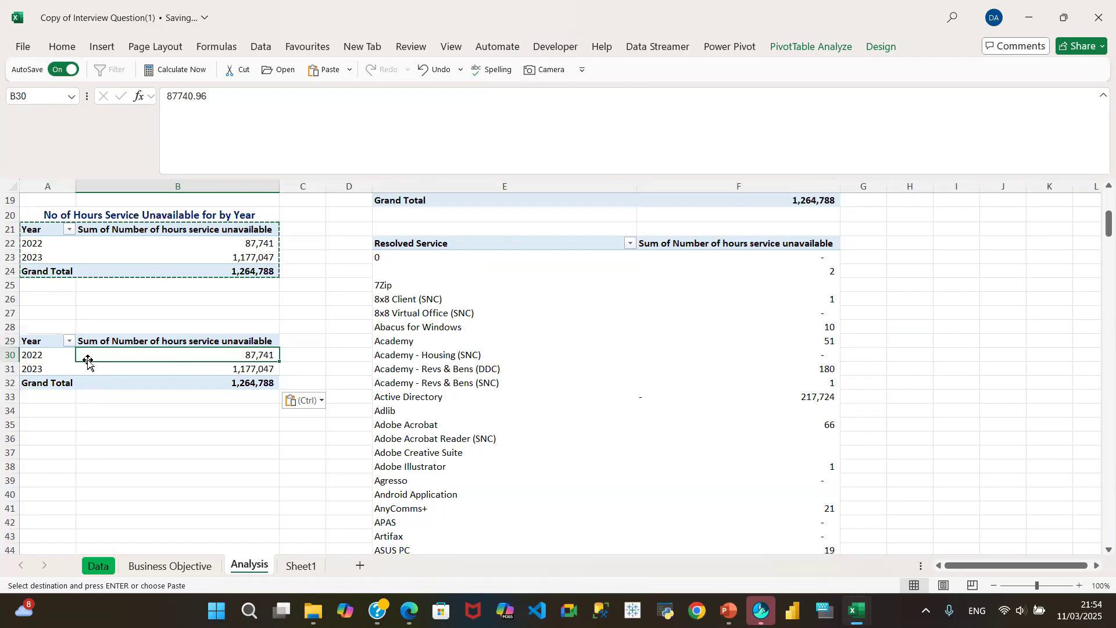
{"action": "left_click", "coordinate": [119, 365]}
{"action": "left_click", "coordinate": [119, 356]}
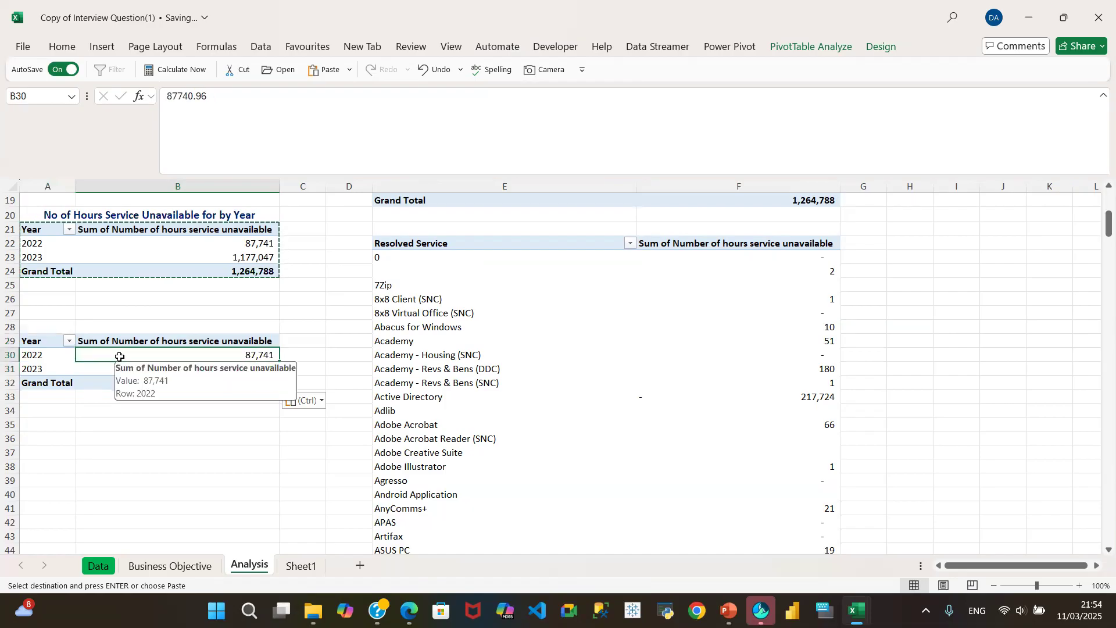
{"action": "right_click", "coordinate": [120, 358]}
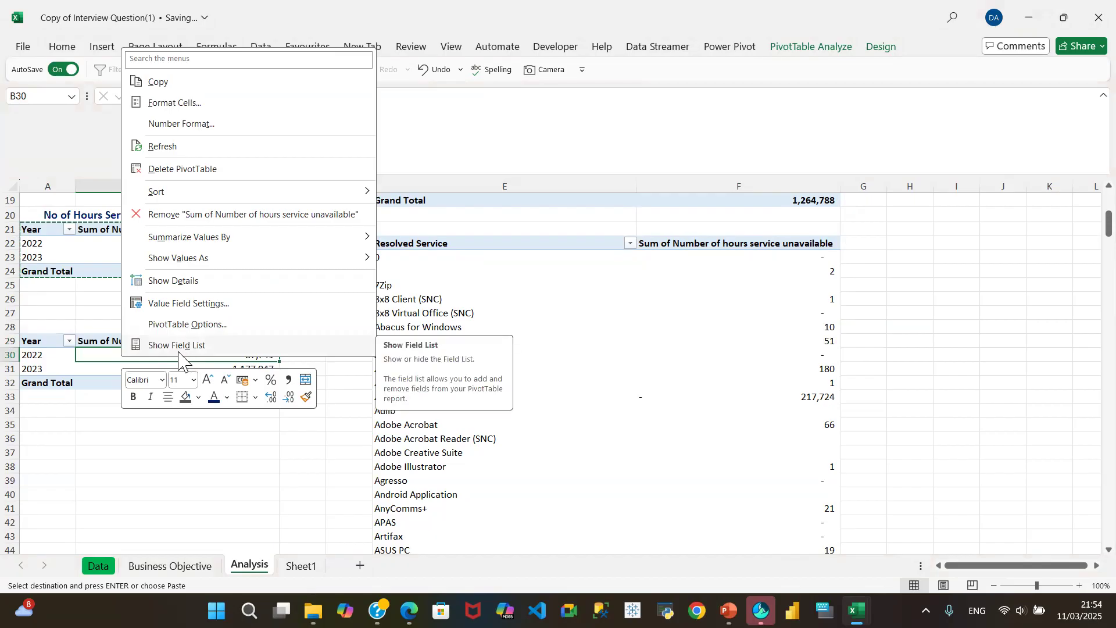
{"action": "left_click", "coordinate": [179, 345]}
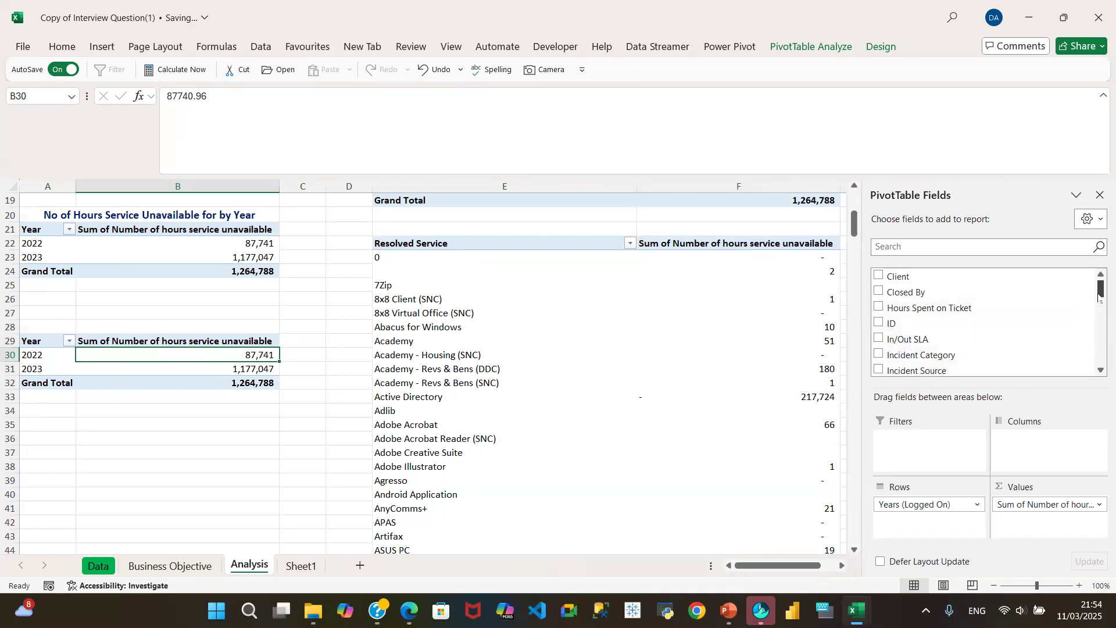
{"action": "scroll", "coordinate": [1099, 297], "scroll_direction": "down", "scroll_amount": 7}
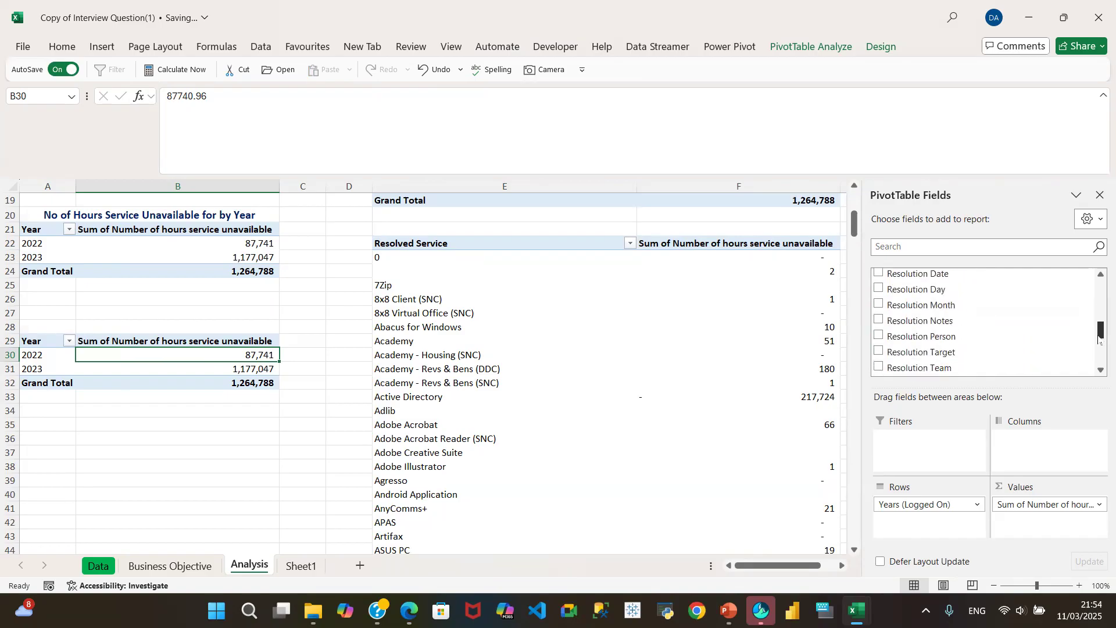
{"action": "left_click_drag", "start_coordinate": [937, 506], "coordinate": [1008, 336]}
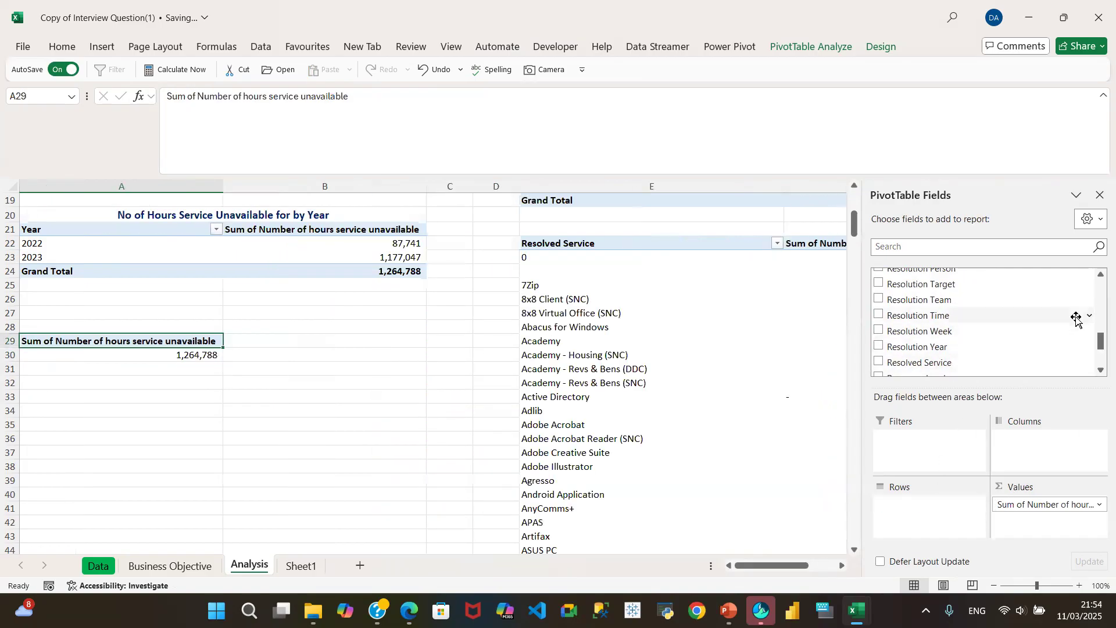
{"action": "scroll", "coordinate": [1081, 284], "scroll_direction": "up", "scroll_amount": 1}
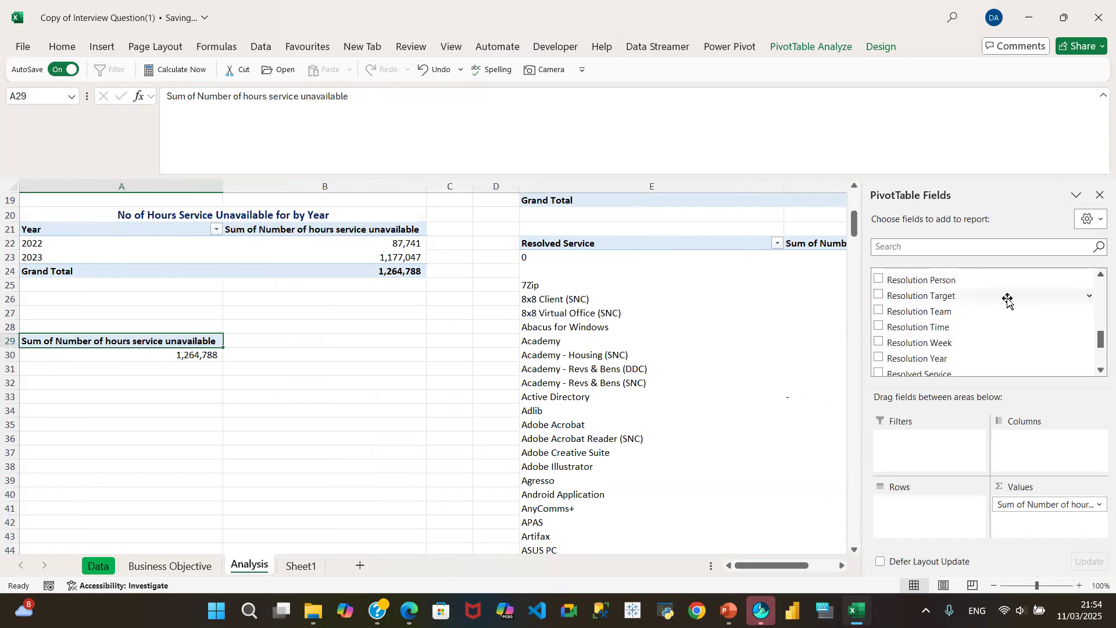
{"action": "left_click", "coordinate": [878, 280]}
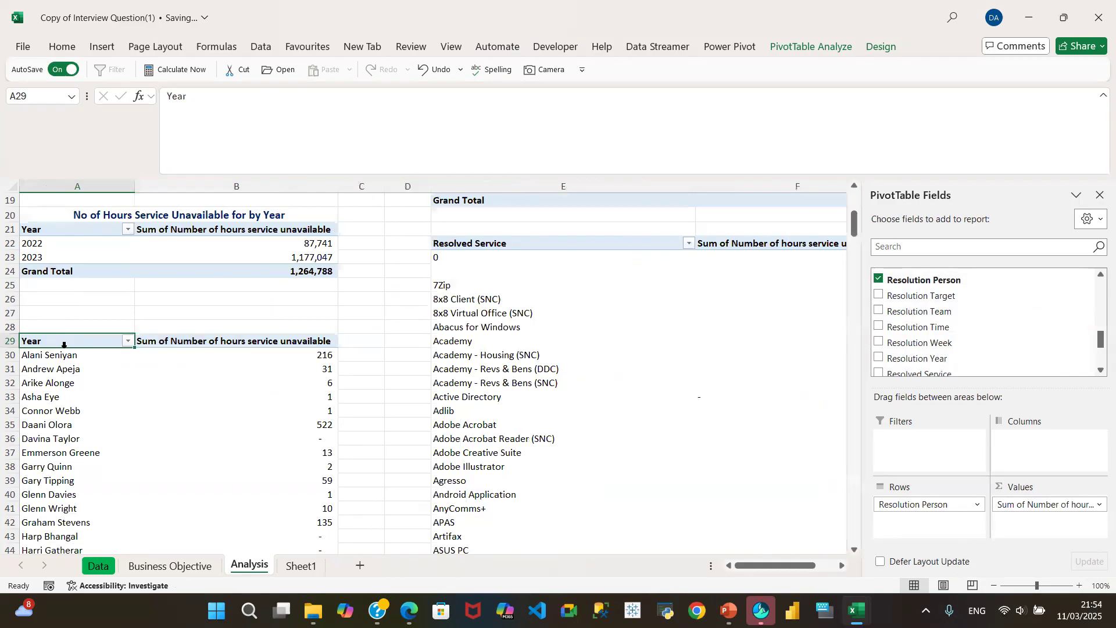
{"action": "type", "text": "Resolution Person"}
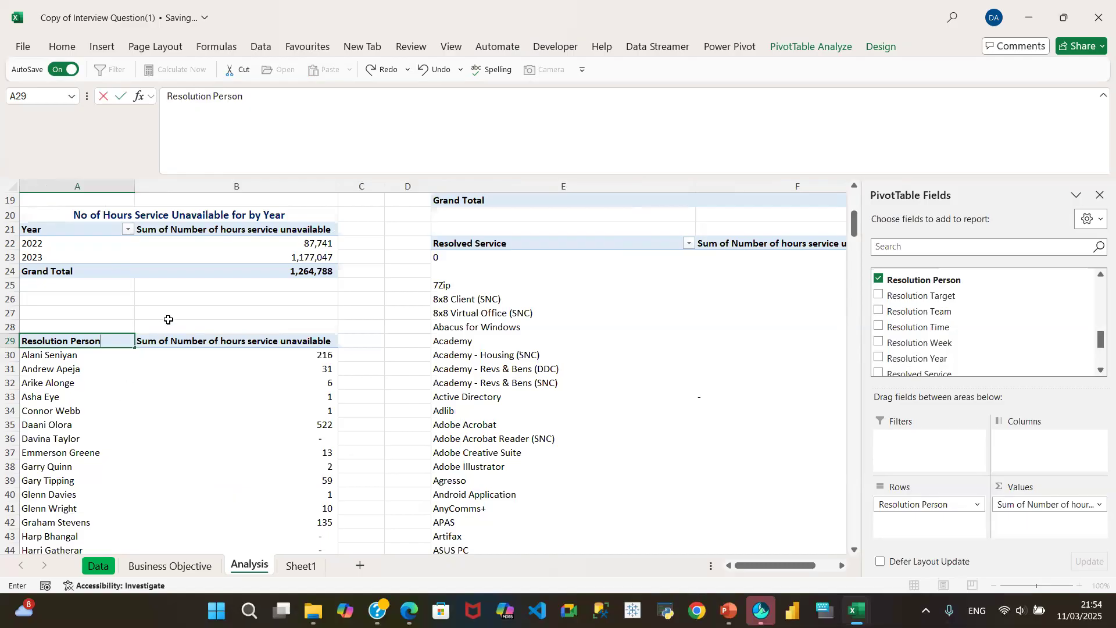
- Merge and centre A28:B28 above the Resolution Person pivot table and copy the Year table's title from A20 into it
{"action": "left_click_drag", "start_coordinate": [84, 322], "coordinate": [165, 324]}
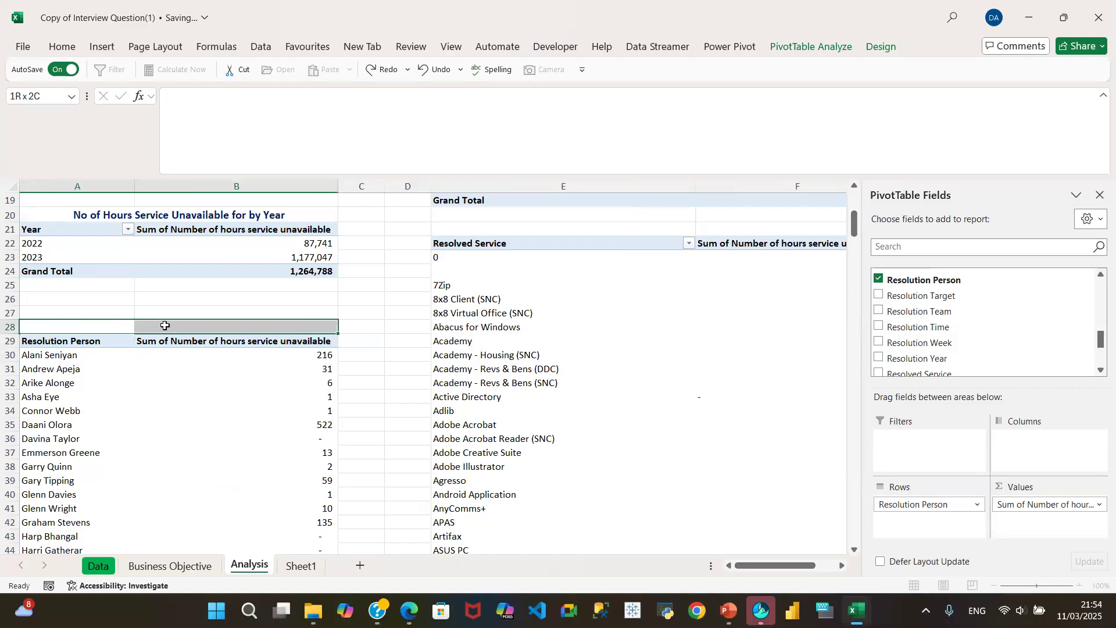
{"action": "left_click", "coordinate": [62, 46]}
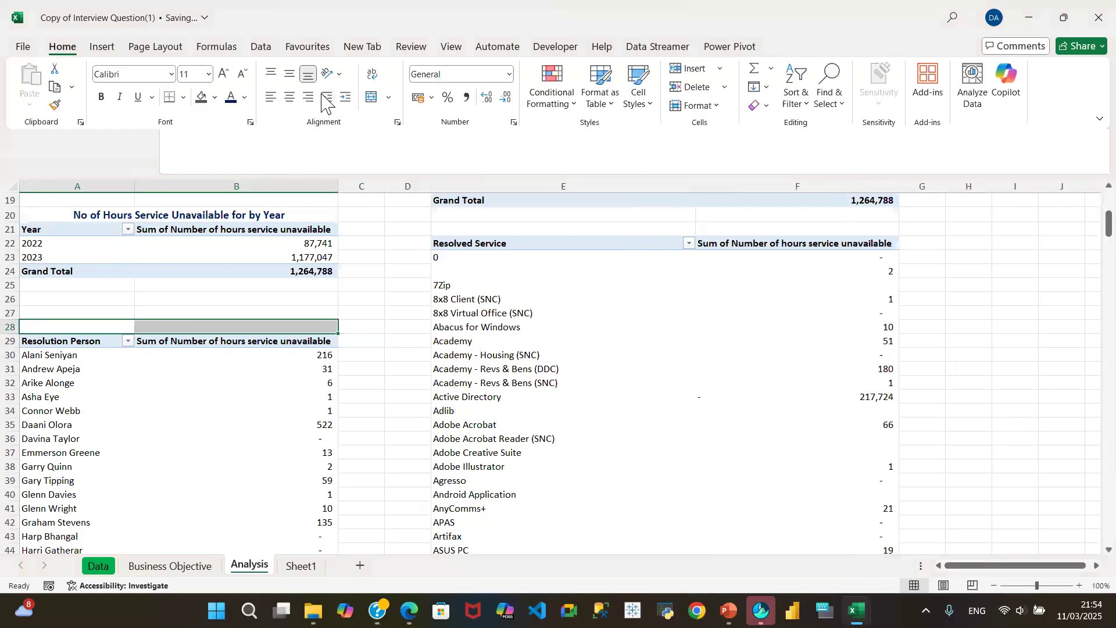
{"action": "left_click", "coordinate": [372, 97]}
{"action": "left_click", "coordinate": [250, 214]}
{"action": "left_click", "coordinate": [241, 210]}
{"action": "key", "text": "ctrl+c"}
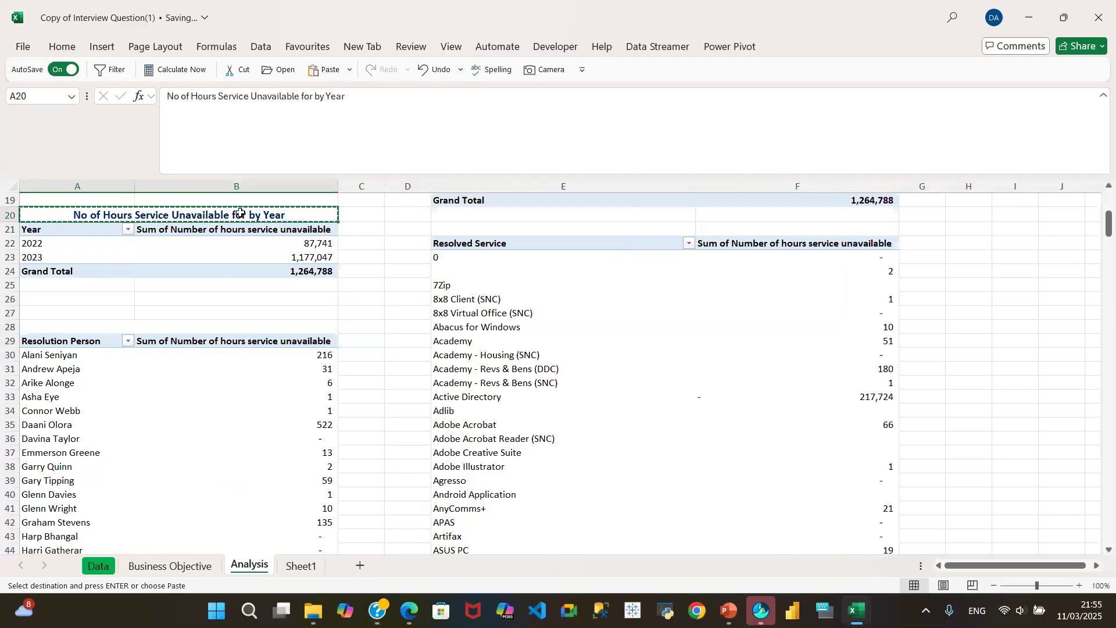
{"action": "left_click", "coordinate": [173, 326]}
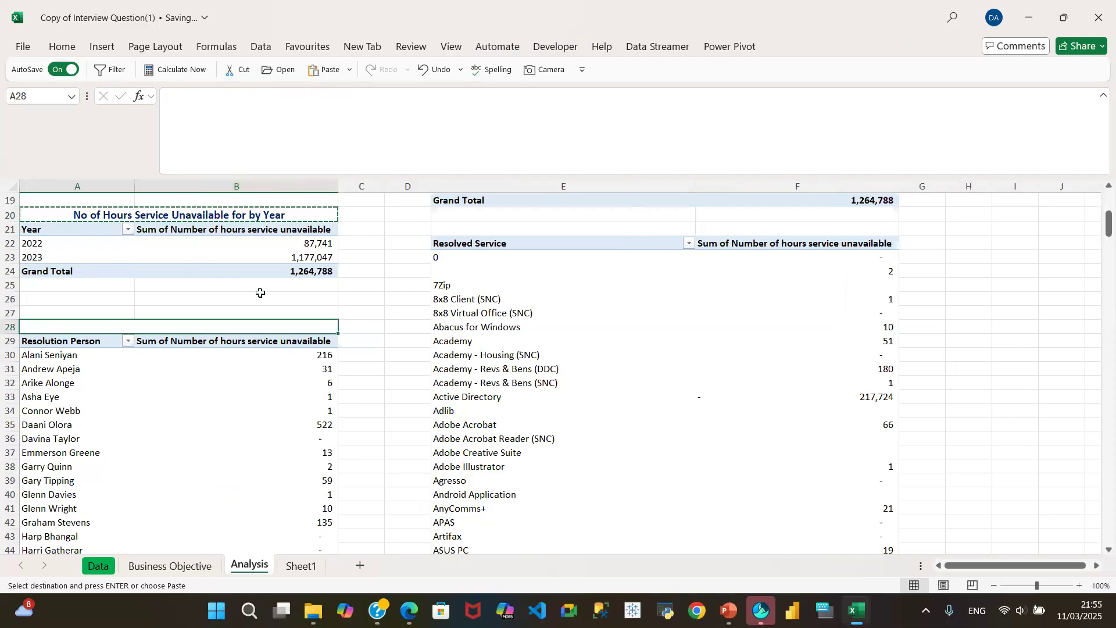
{"action": "key", "text": "ctrl+v"}
- Change the title in A28 to "No of Hours Service Unavailable for by Resolution Person"
{"action": "left_click", "coordinate": [386, 93]}
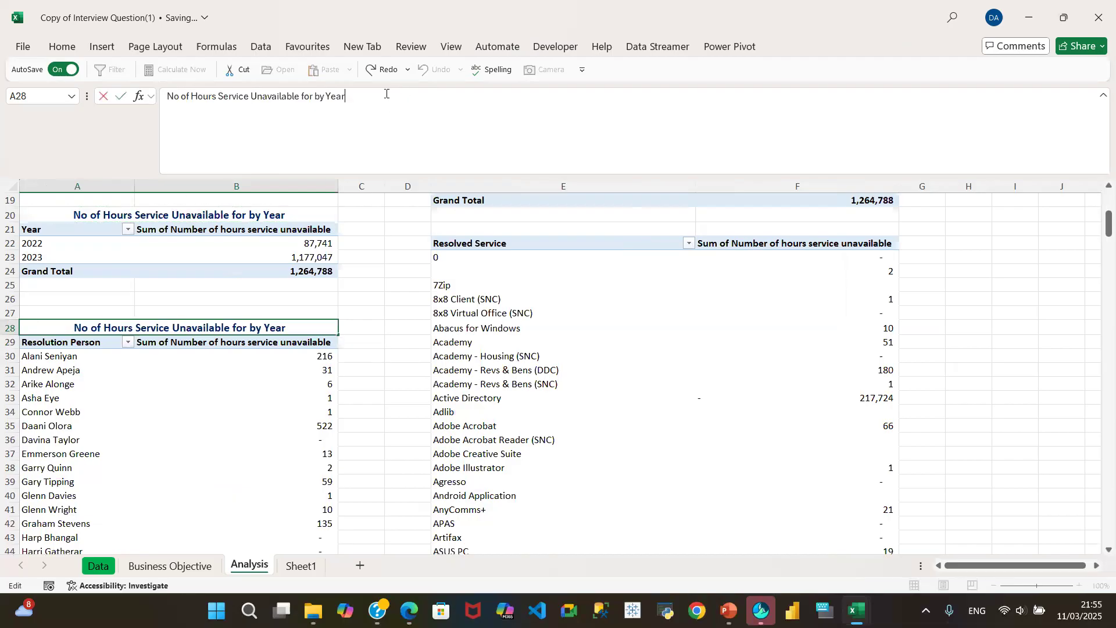
{"action": "key", "text": "BackSpace"}
{"action": "key", "text": "BackSpace"}
{"action": "key", "text": "BackSpace"}
{"action": "key", "text": "BackSpace"}
{"action": "key", "text": "BackSpace"}
{"action": "type", "text": "Reso"}
{"action": "type", "text": "lu"}
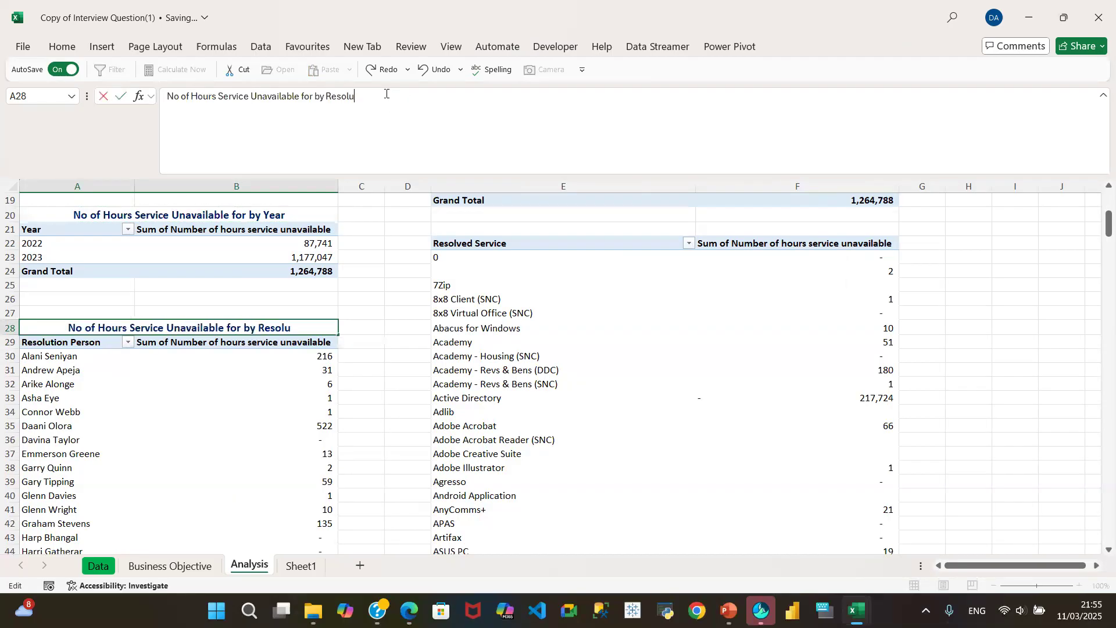
{"action": "type", "text": "tion Person"}
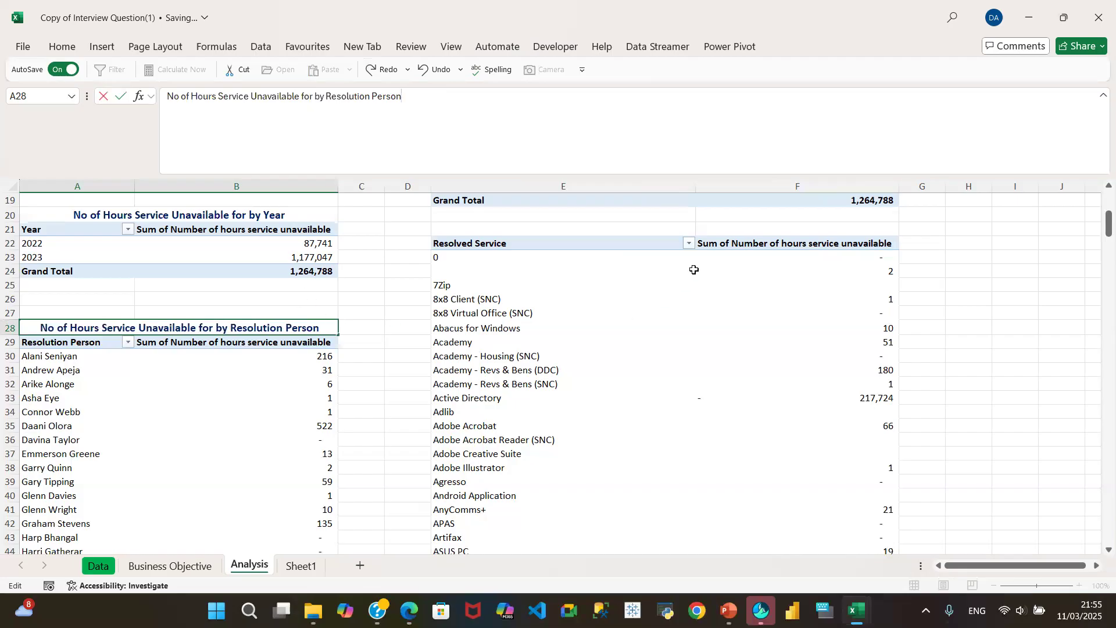
{"action": "left_click", "coordinate": [251, 412]}
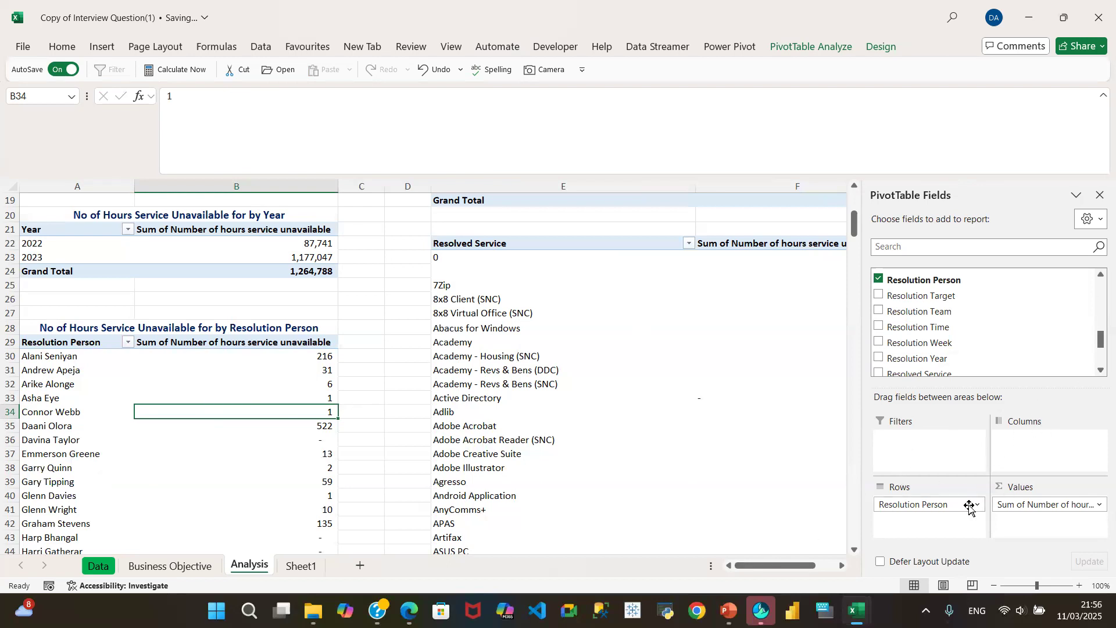
- Review the Incident Category pivot table and recheck the breakdowns required on the Business Objective sheet
{"action": "mouse_move", "coordinate": [805, 564]}
{"action": "left_mouse_down"}
{"action": "mouse_move", "coordinate": [828, 582]}
{"action": "mouse_move", "coordinate": [822, 572]}
{"action": "left_mouse_up"}
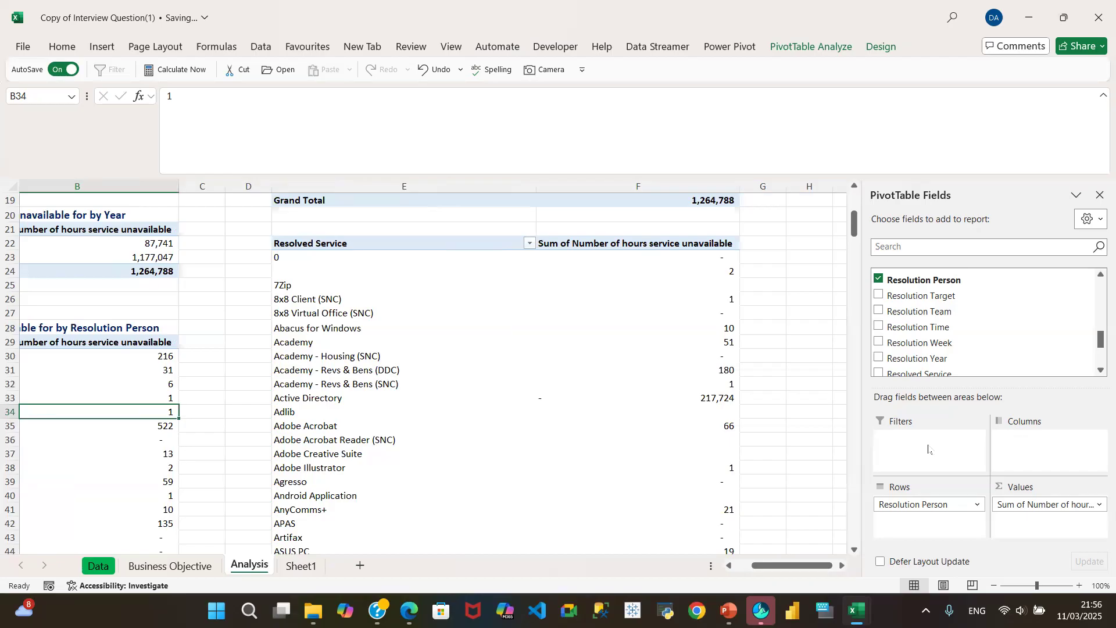
{"action": "scroll", "coordinate": [831, 263], "scroll_direction": "up", "scroll_amount": 6}
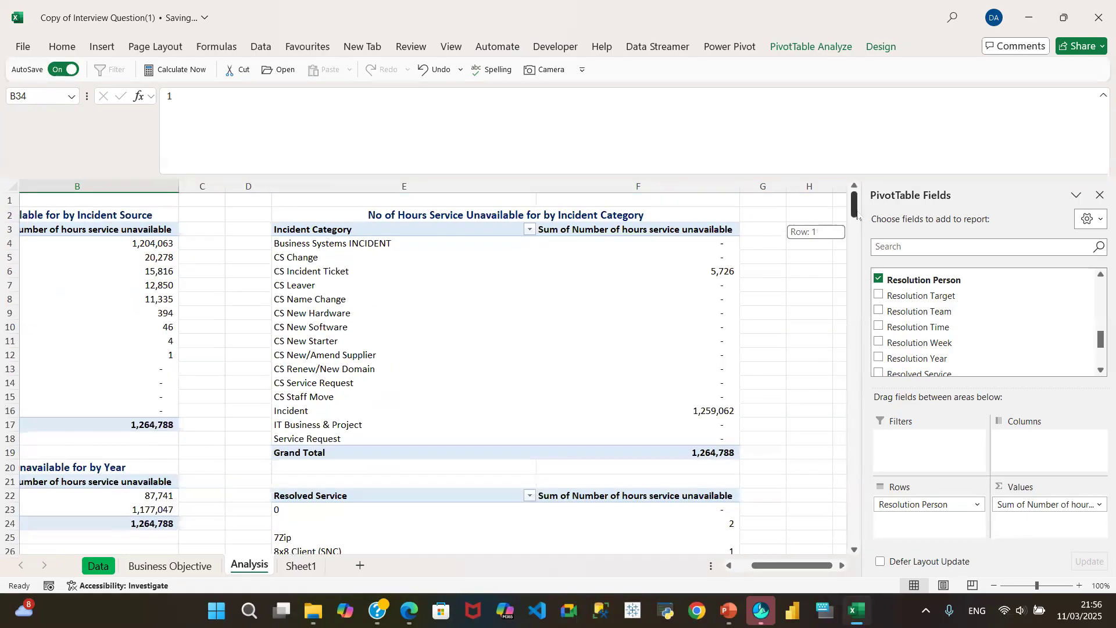
{"action": "left_click", "coordinate": [170, 565]}
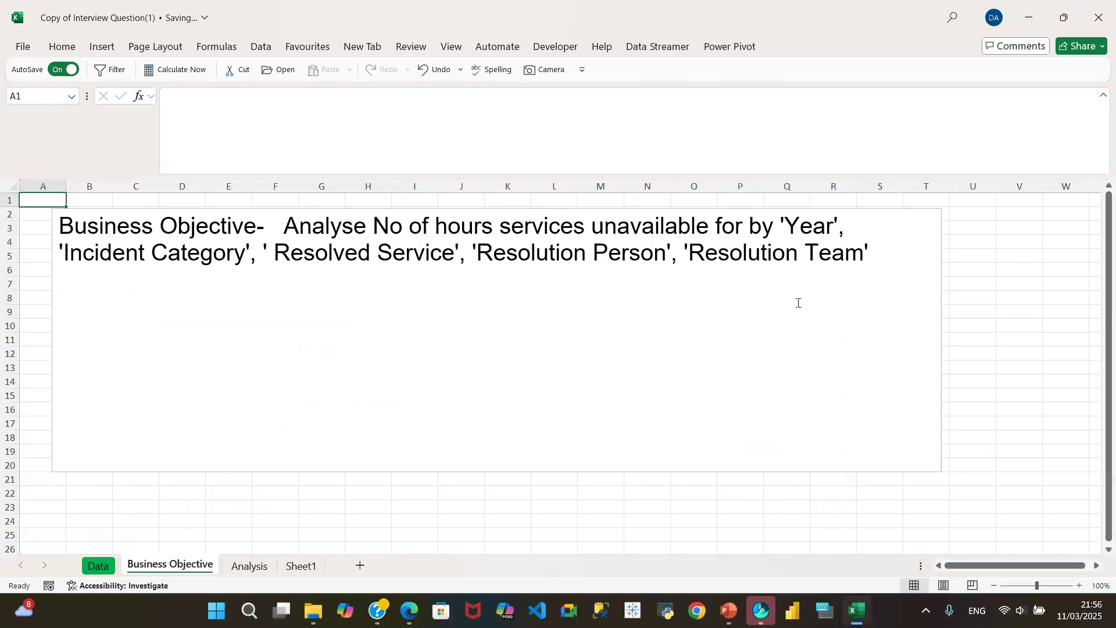
{"action": "left_click", "coordinate": [305, 568]}
{"action": "left_click", "coordinate": [249, 566]}
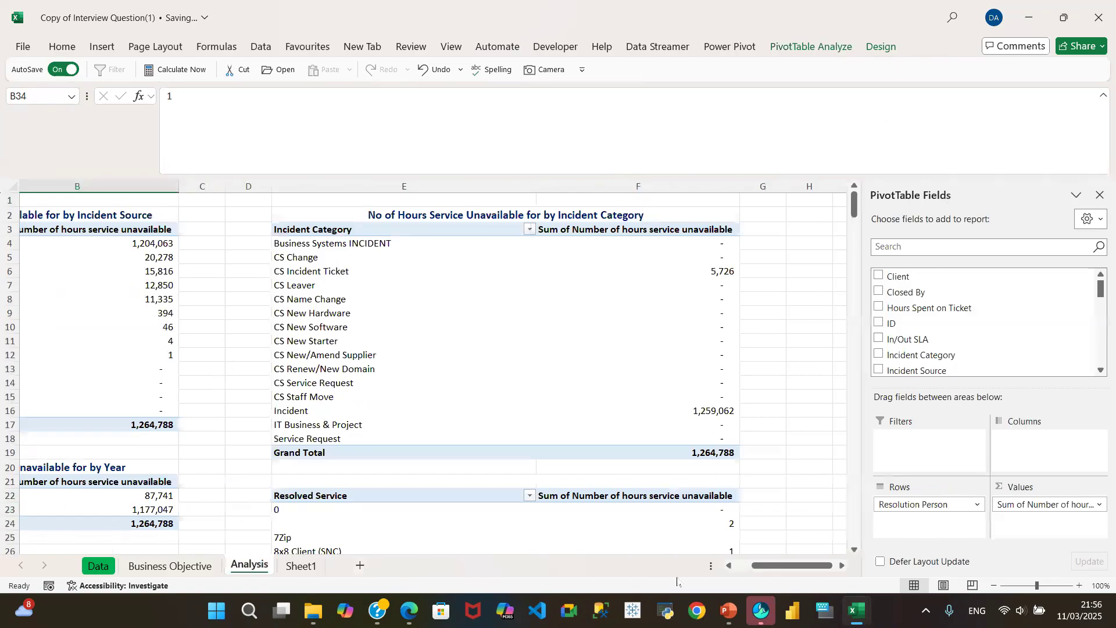
- Copy the Year pivot table A21:B24 to cell I3 and autofit columns I and J to the pasted table
{"action": "left_click_drag", "start_coordinate": [783, 566], "coordinate": [765, 566]}
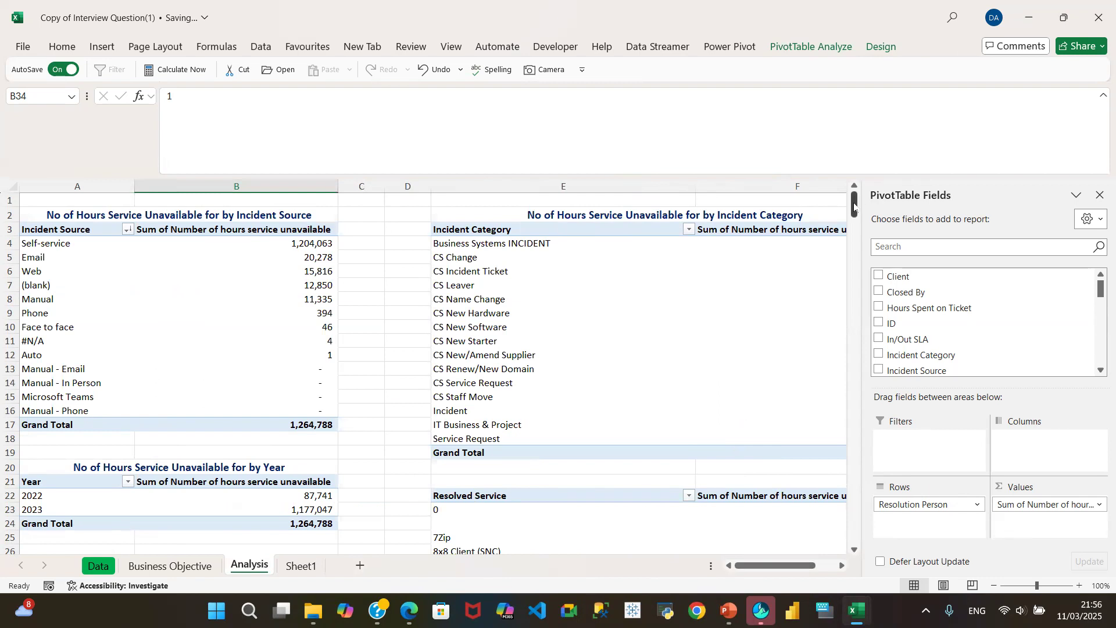
{"action": "left_click_drag", "start_coordinate": [51, 480], "coordinate": [188, 528]}
{"action": "key", "text": "ctrl+c"}
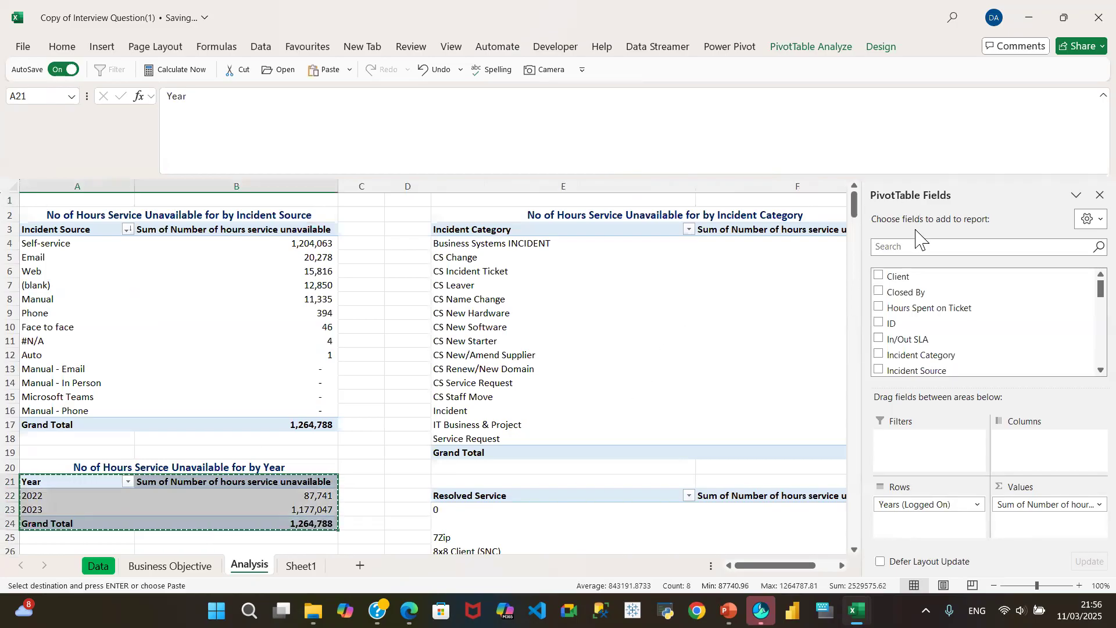
{"action": "left_click", "coordinate": [1099, 195]}
{"action": "left_click_drag", "start_coordinate": [988, 565], "coordinate": [993, 565]}
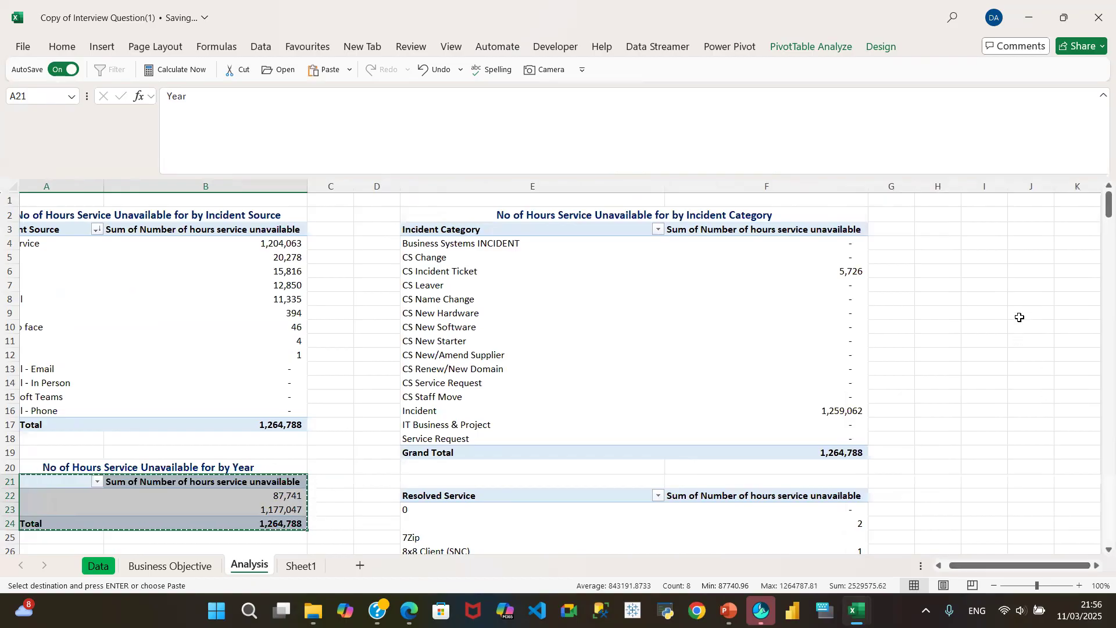
{"action": "left_click", "coordinate": [988, 231]}
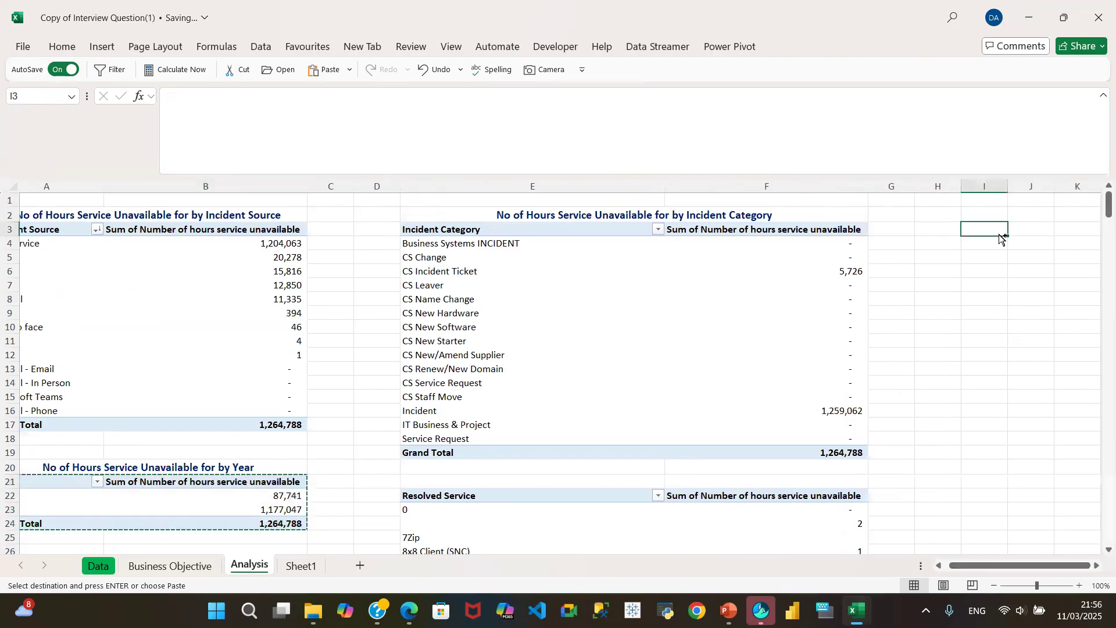
{"action": "key", "text": "ctrl+v"}
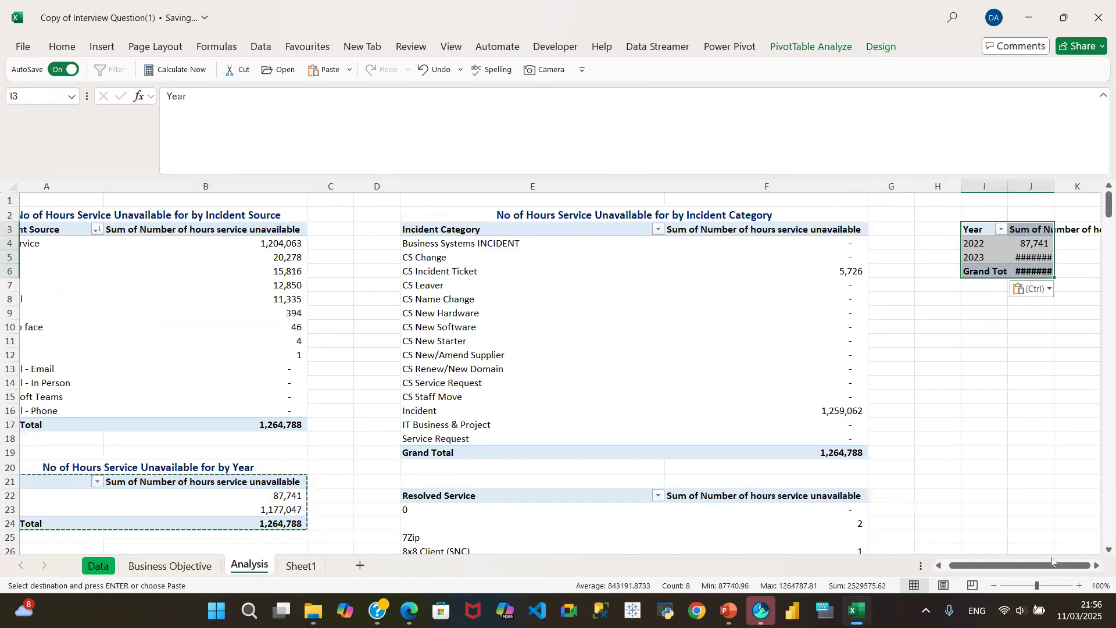
{"action": "double_click", "coordinate": [1007, 187]}
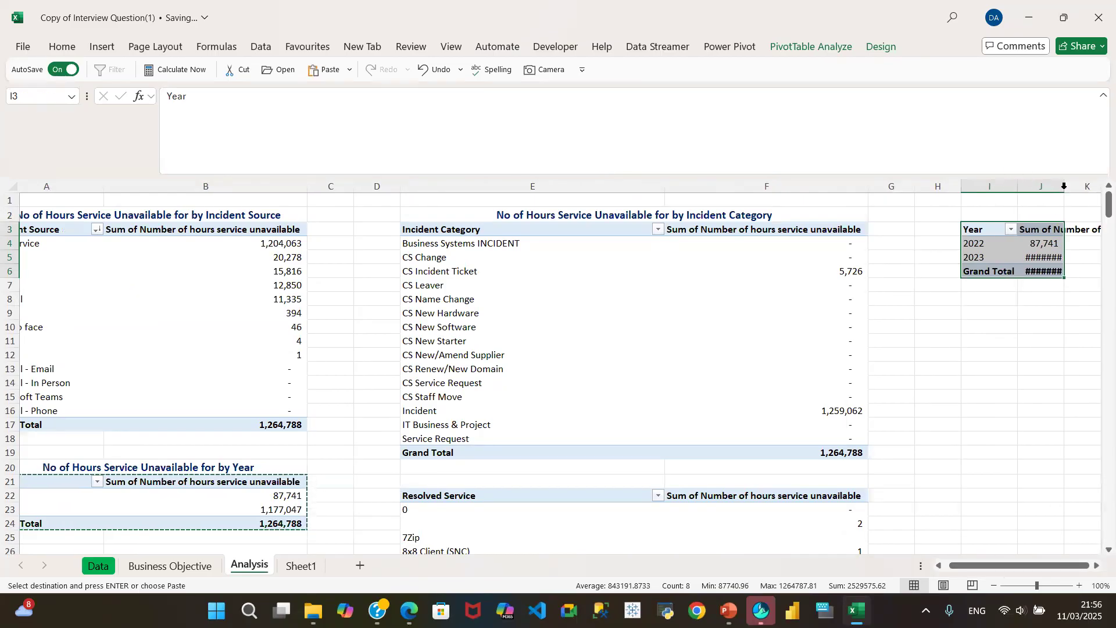
{"action": "double_click", "coordinate": [1063, 186]}
{"action": "left_click_drag", "start_coordinate": [981, 566], "coordinate": [1057, 572]}
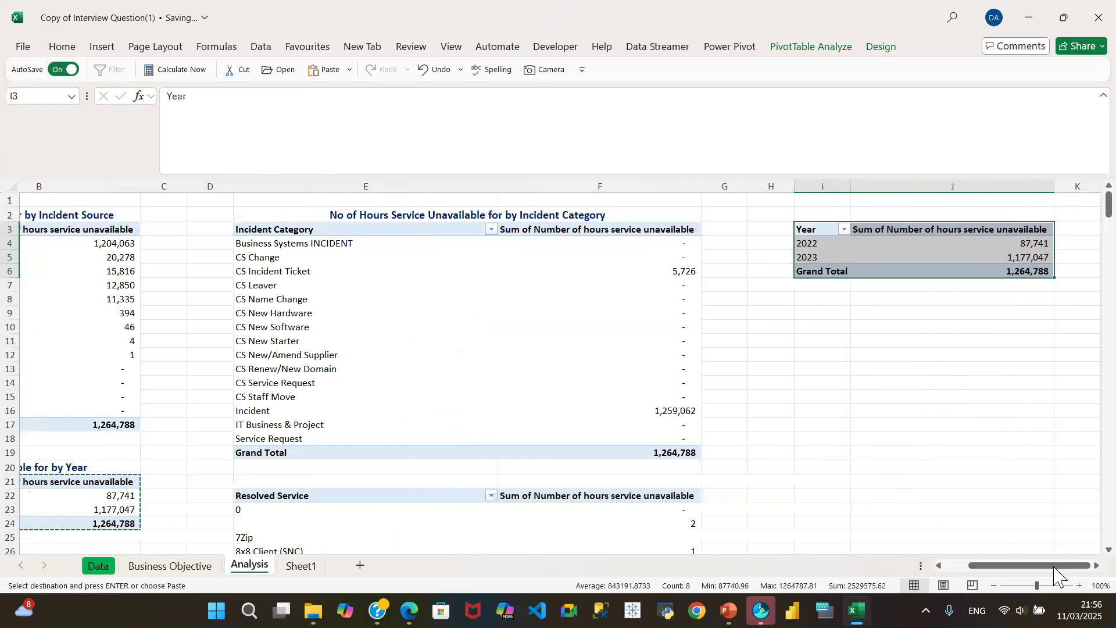
- Replace the Years row field of the pivot table at I3 with Resolution Team, and hide the field list
{"action": "right_click", "coordinate": [904, 248]}
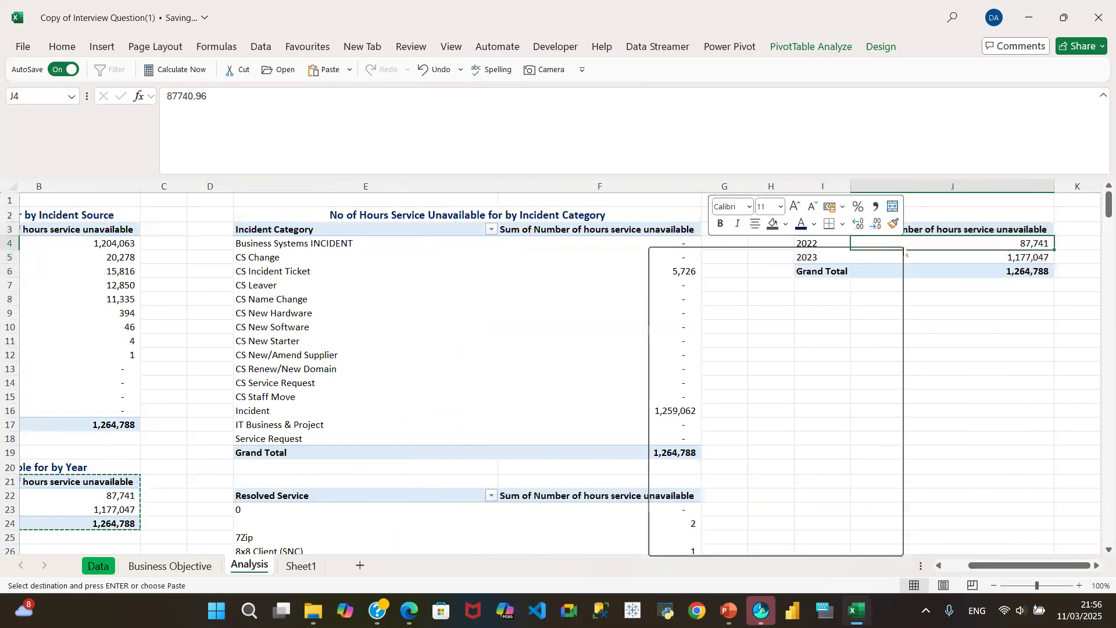
{"action": "left_click", "coordinate": [760, 546]}
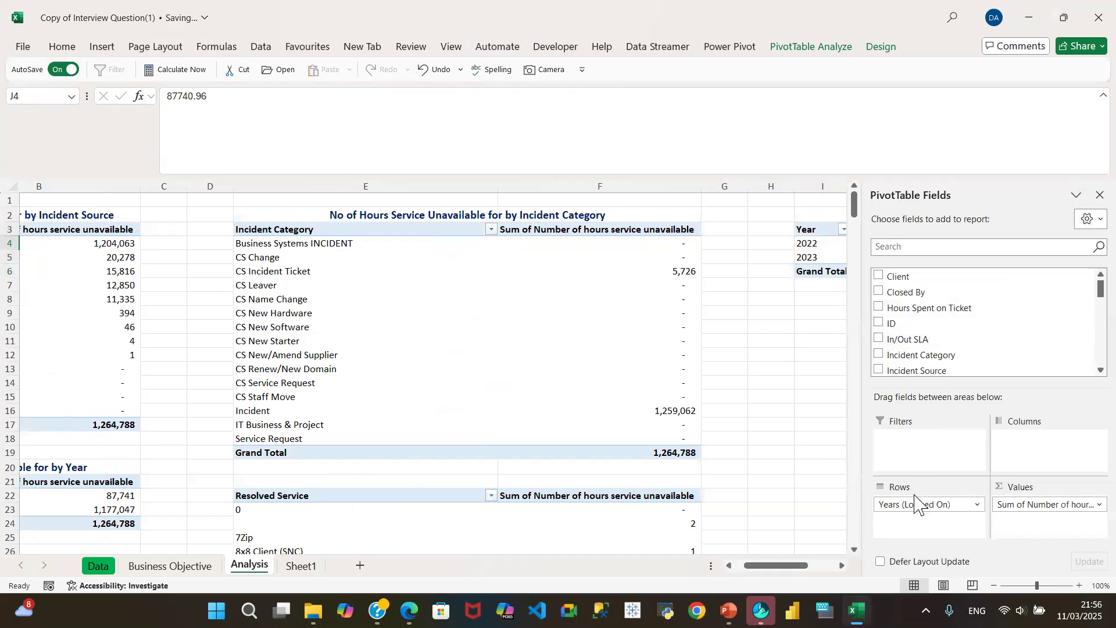
{"action": "left_click_drag", "start_coordinate": [915, 503], "coordinate": [997, 343]}
{"action": "left_click_drag", "start_coordinate": [1098, 296], "coordinate": [1098, 333]}
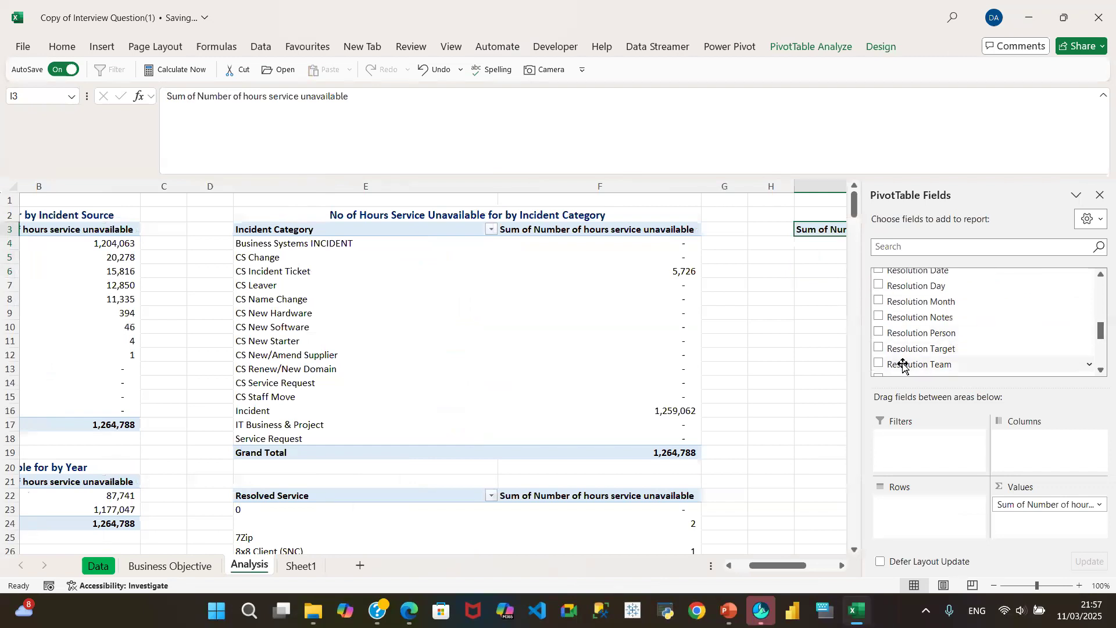
{"action": "left_click", "coordinate": [878, 365]}
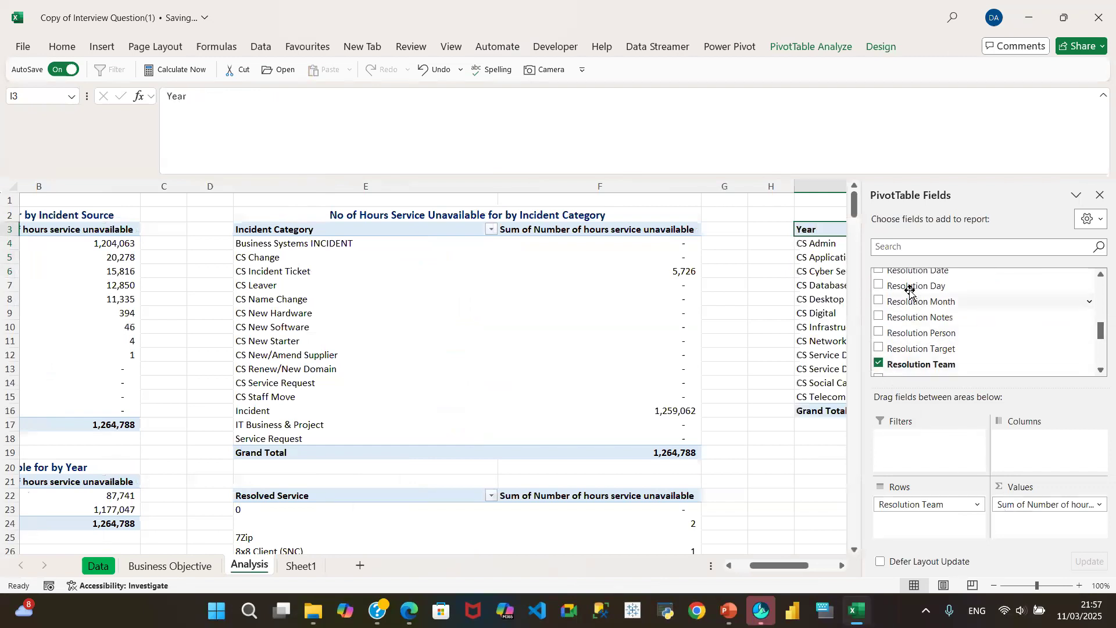
{"action": "left_click", "coordinate": [1099, 195]}
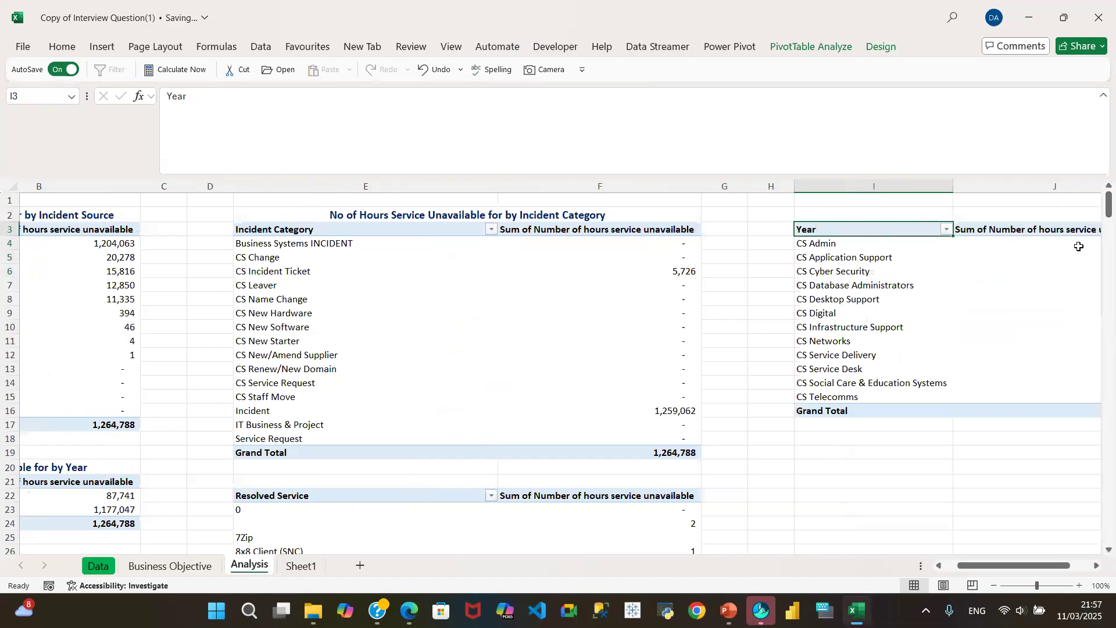
- Rename the row header in I3 to "Resolution Team"
{"action": "left_click_drag", "start_coordinate": [215, 103], "coordinate": [159, 102]}
{"action": "type", "text": "Resoluti"}
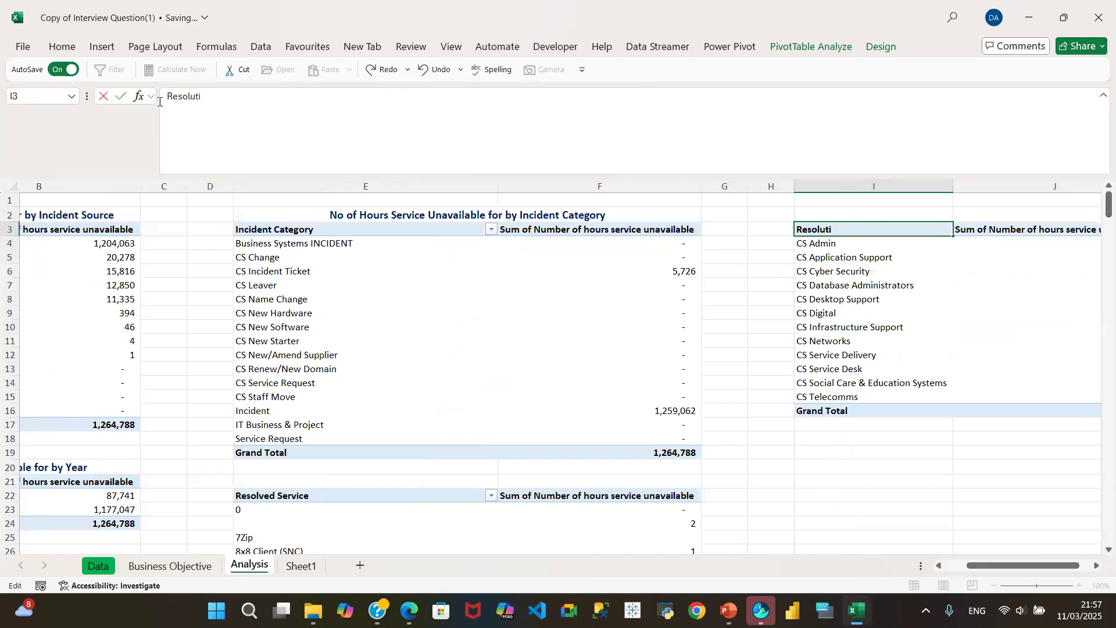
{"action": "type", "text": "on Team"}
{"action": "left_click_drag", "start_coordinate": [1009, 573], "coordinate": [1078, 568]}
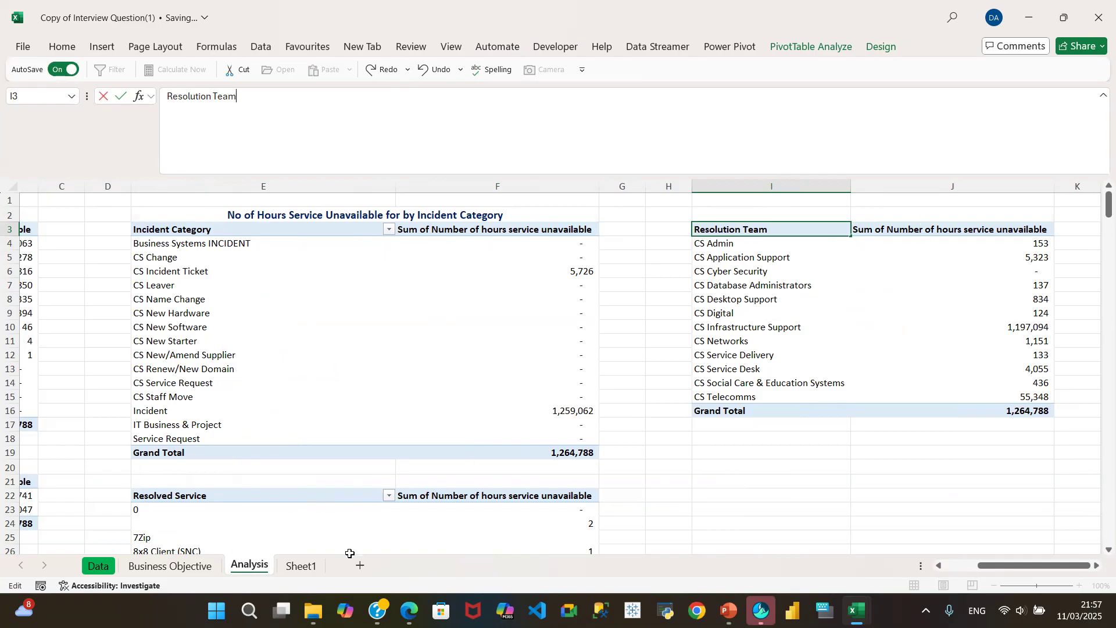
- Rename the Sheet1 worksheet as "Dashboard Page"
{"action": "left_click", "coordinate": [300, 565]}
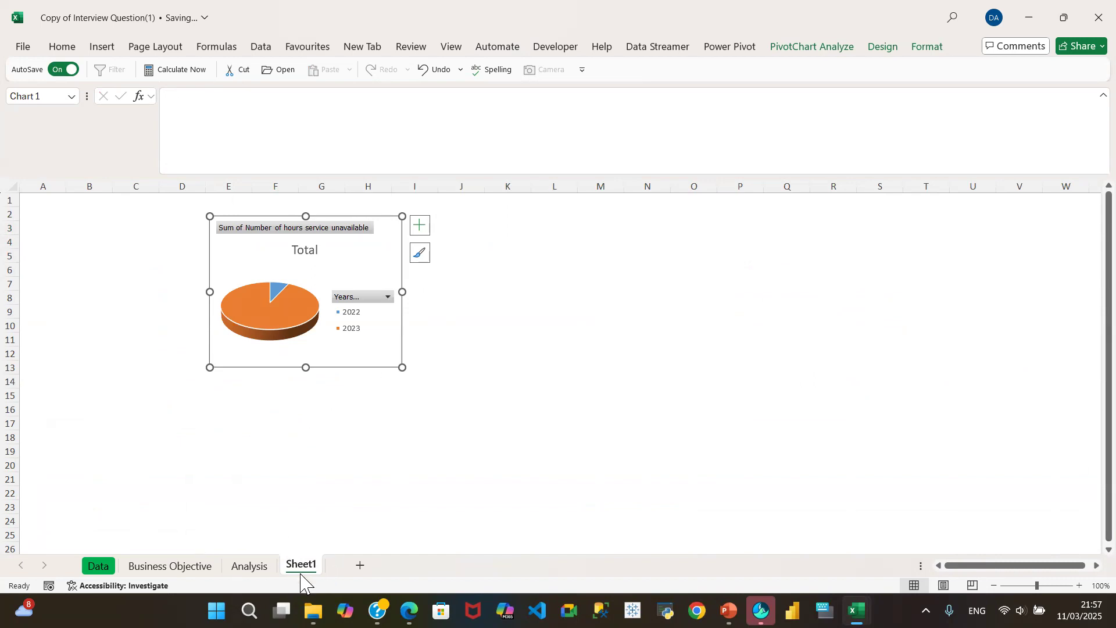
{"action": "double_click", "coordinate": [303, 572]}
{"action": "type", "text": "Dashboard Page"}
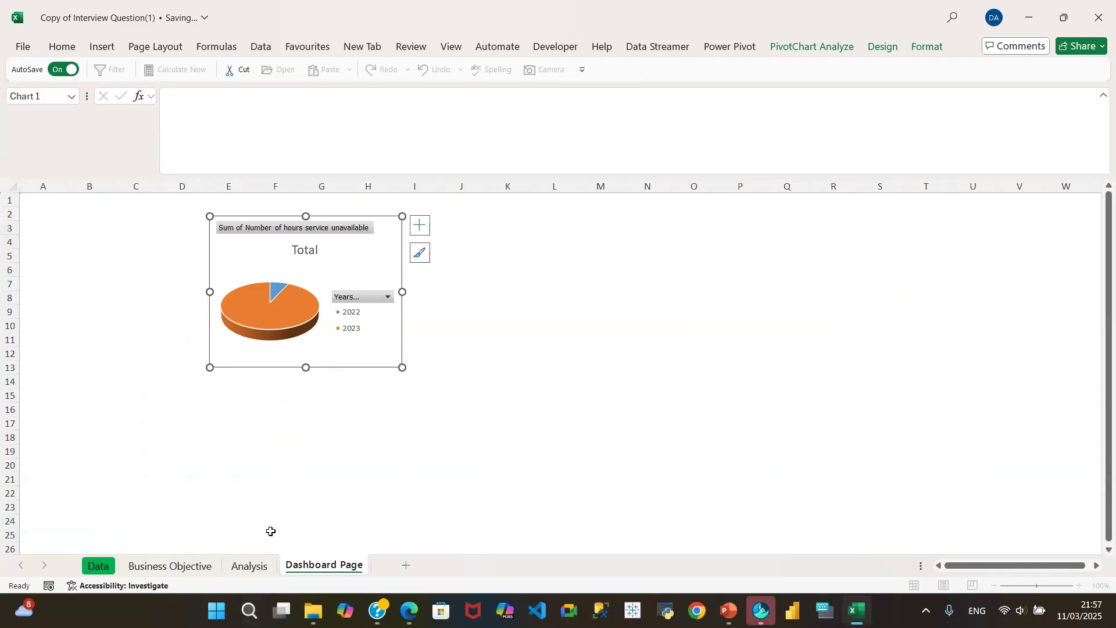
- Review the Analysis pivot tables, the breakdowns on the Business Objective sheet and the pie chart on the Dashboard Page
{"action": "left_click", "coordinate": [256, 568]}
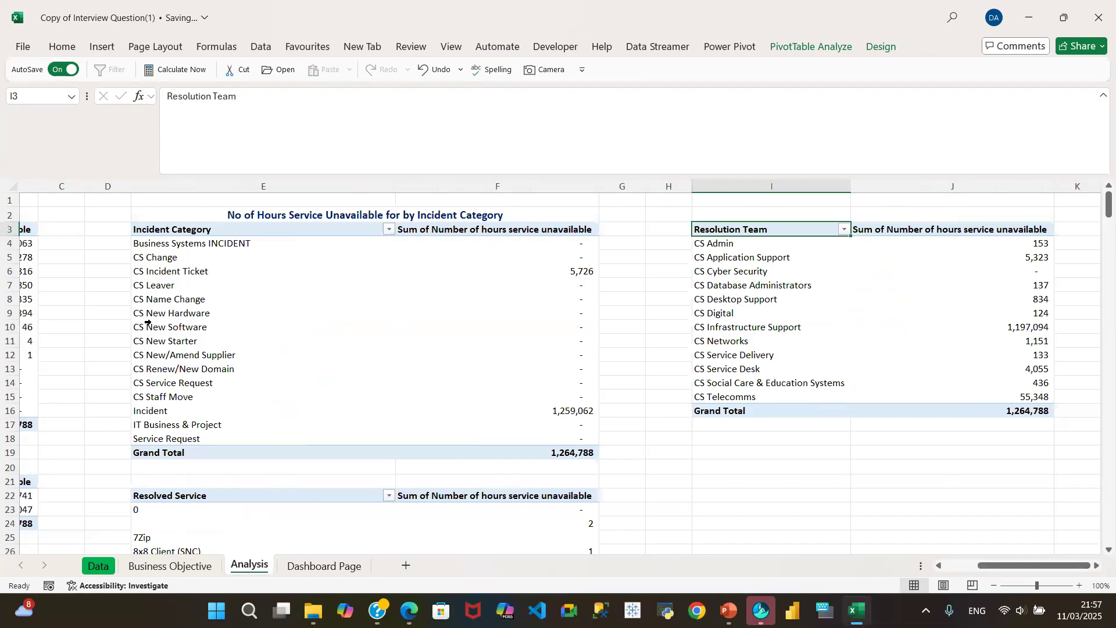
{"action": "left_click_drag", "start_coordinate": [1010, 565], "coordinate": [986, 565]}
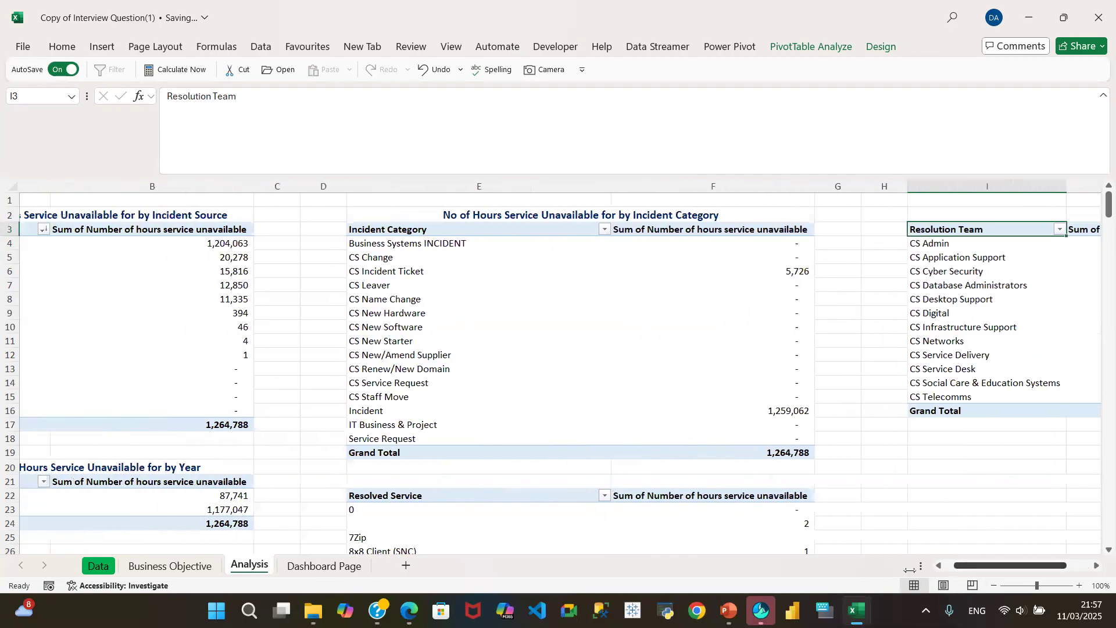
{"action": "left_click", "coordinate": [323, 566]}
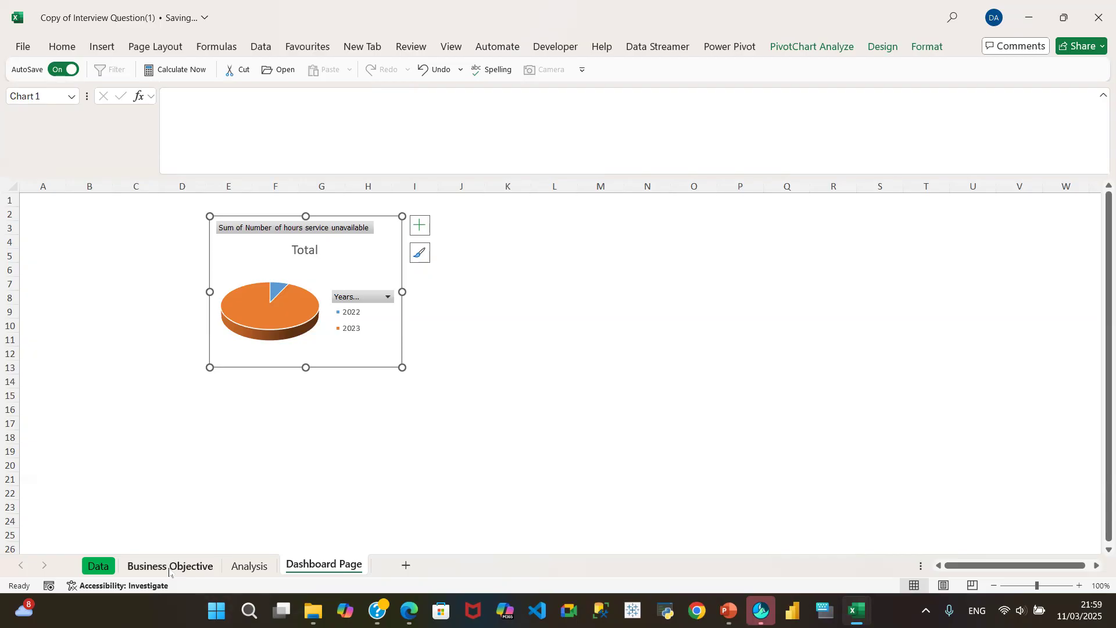
{"action": "left_click", "coordinate": [169, 567]}
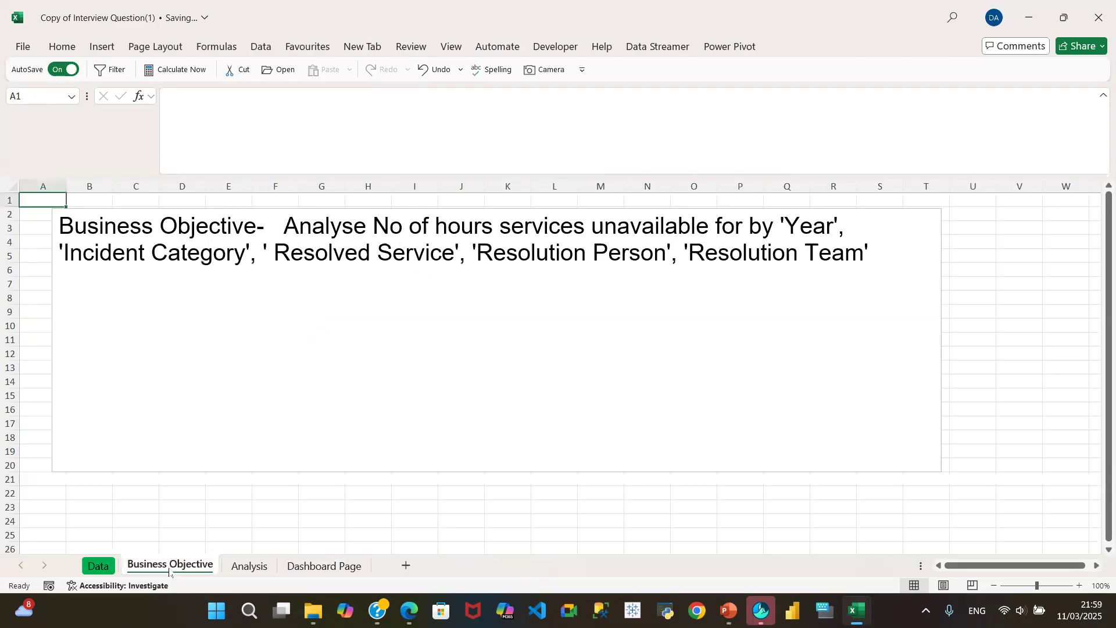
{"action": "left_click", "coordinate": [250, 574]}
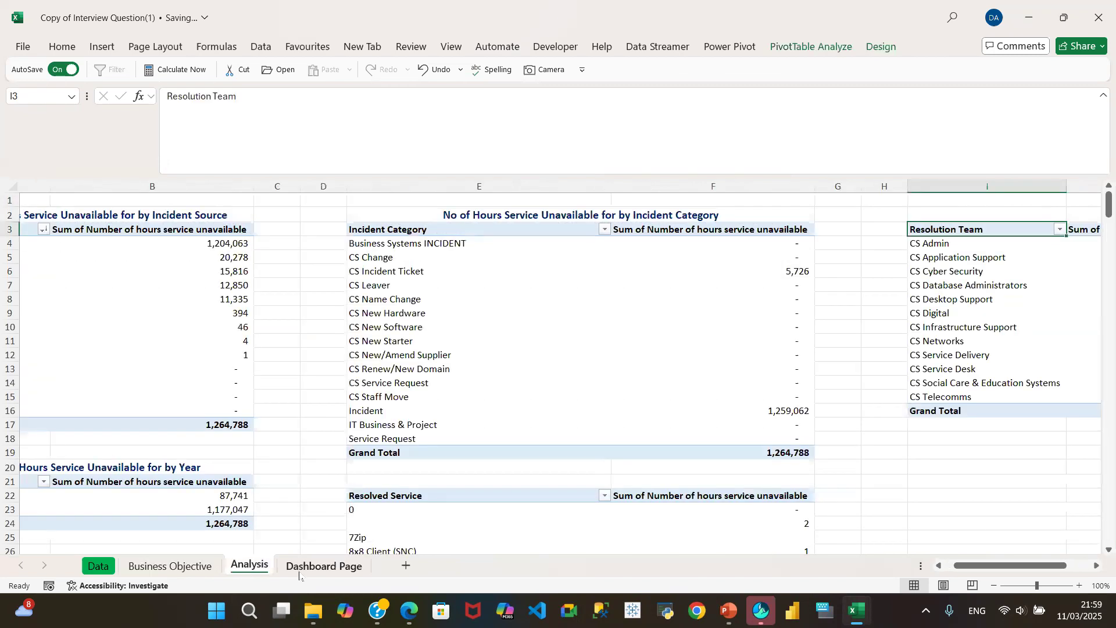
{"action": "left_click", "coordinate": [299, 574]}
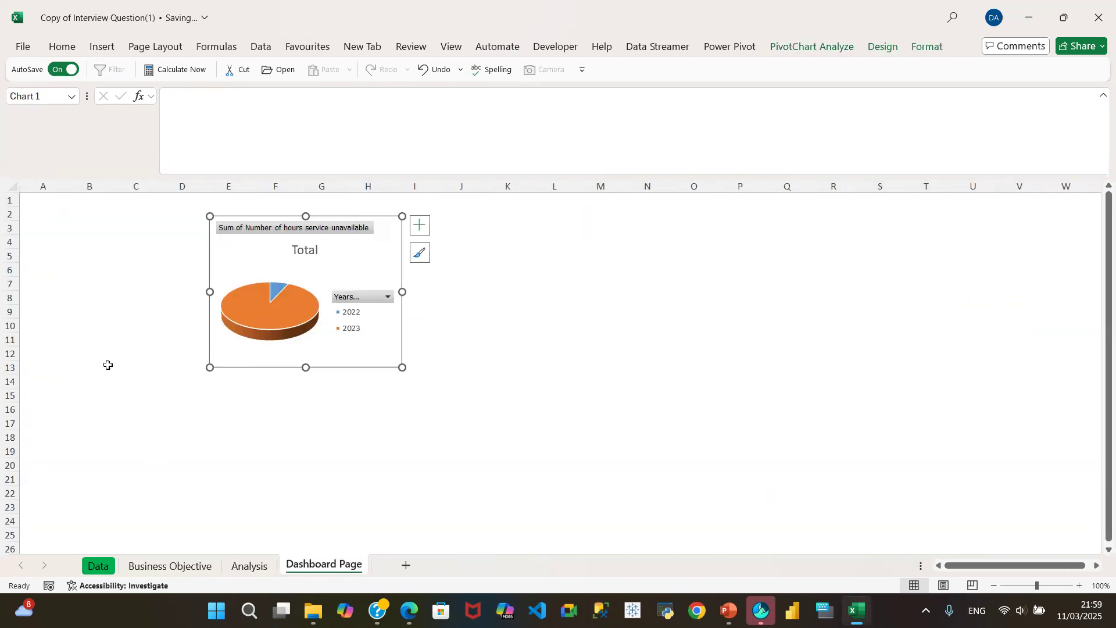
- On the Analysis sheet, copy the title text from E2 and merge and centre E21:F21 above the Resolved Service pivot table
{"action": "left_click", "coordinate": [239, 570]}
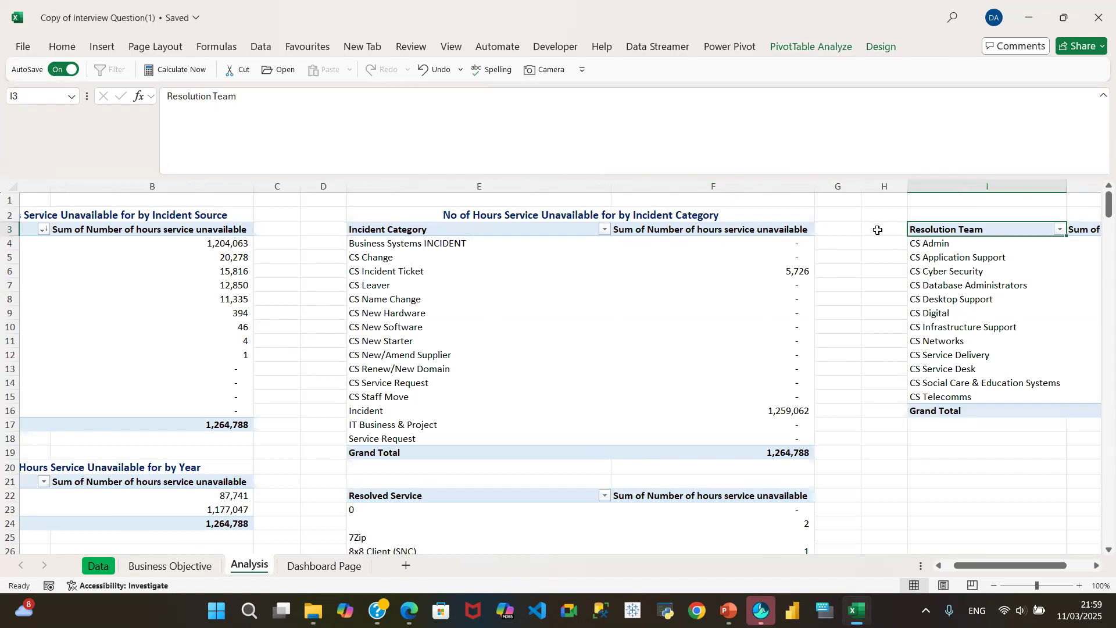
{"action": "left_click", "coordinate": [699, 214]}
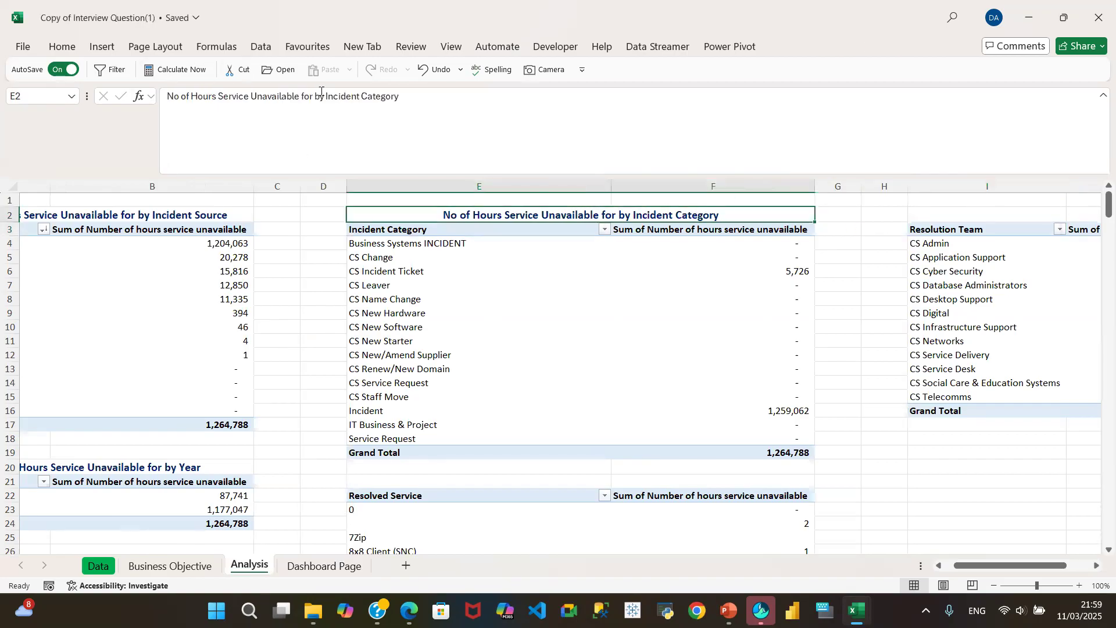
{"action": "left_click_drag", "start_coordinate": [411, 100], "coordinate": [144, 109]}
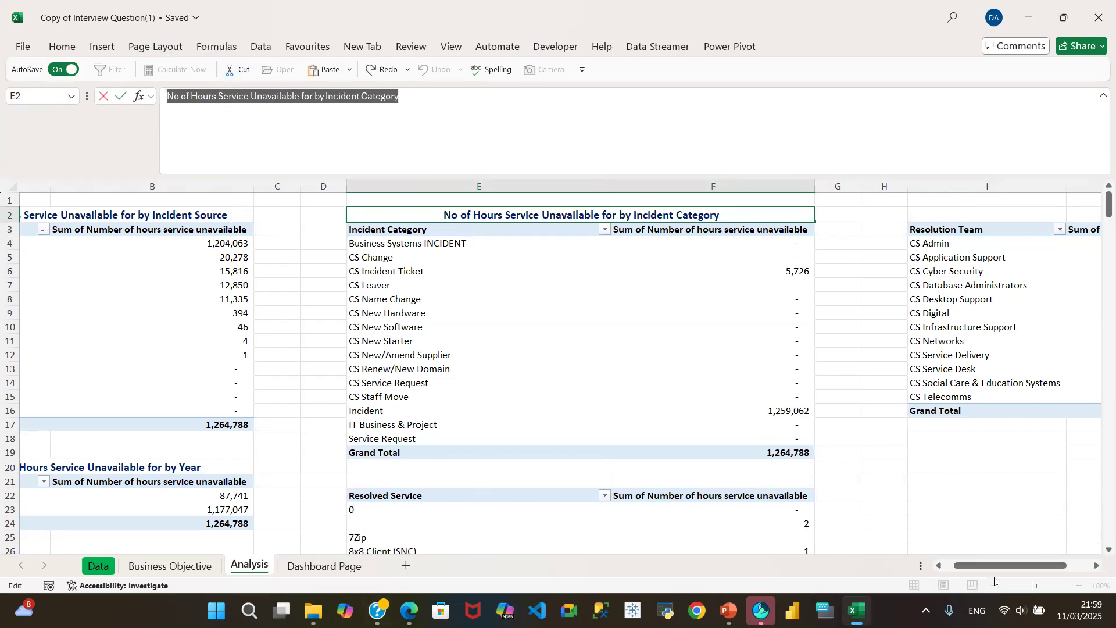
{"action": "scroll", "coordinate": [1079, 555], "scroll_direction": "down", "scroll_amount": 1}
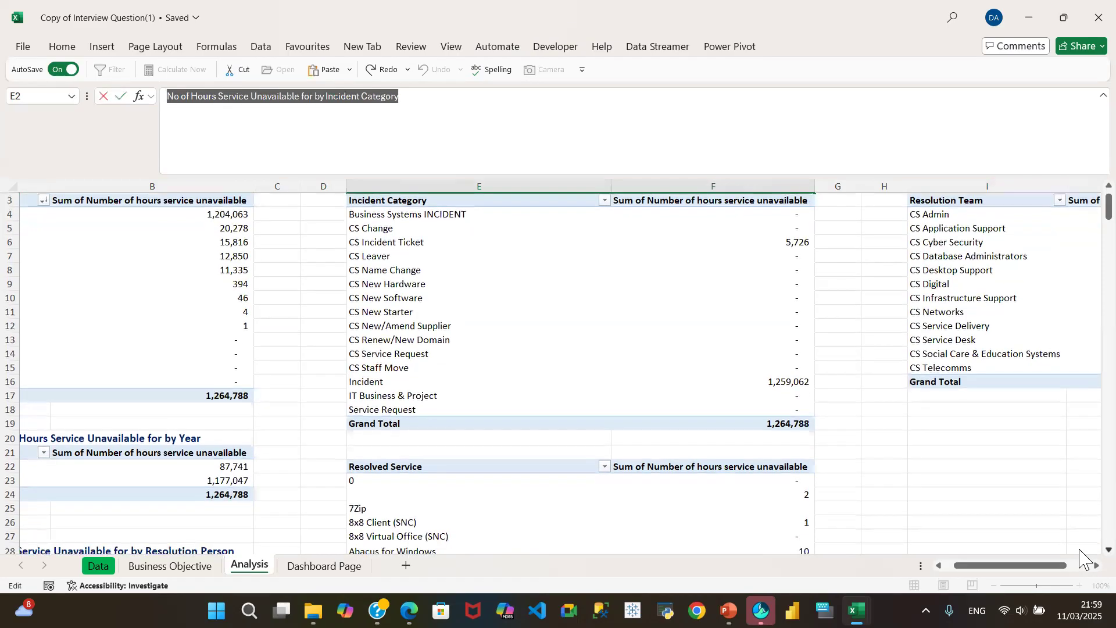
{"action": "left_click", "coordinate": [474, 438]}
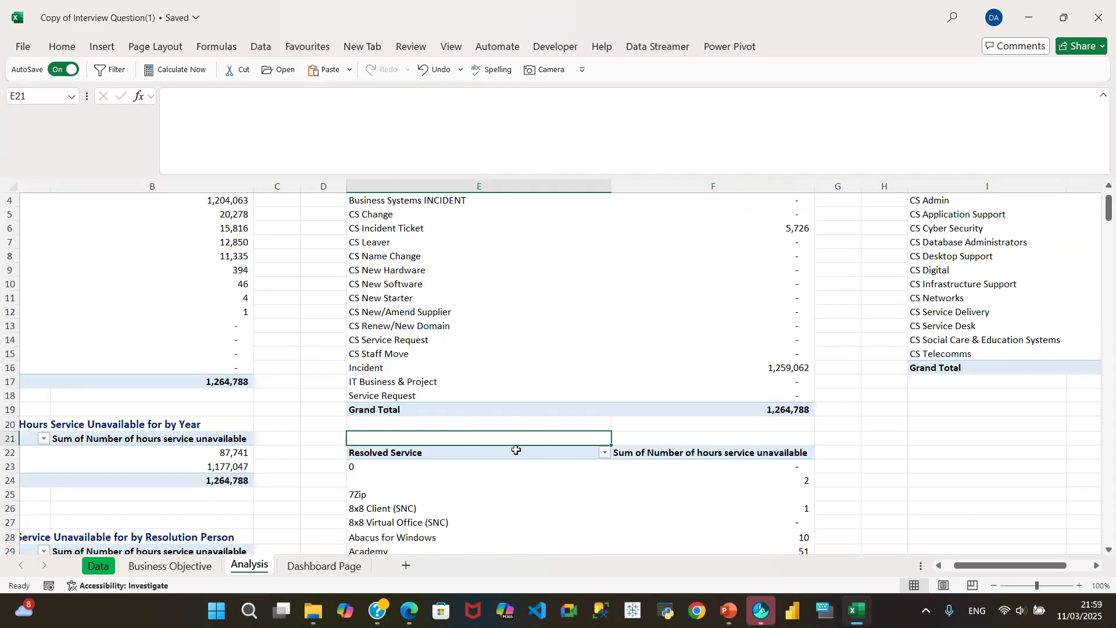
{"action": "left_click_drag", "start_coordinate": [543, 442], "coordinate": [658, 443]}
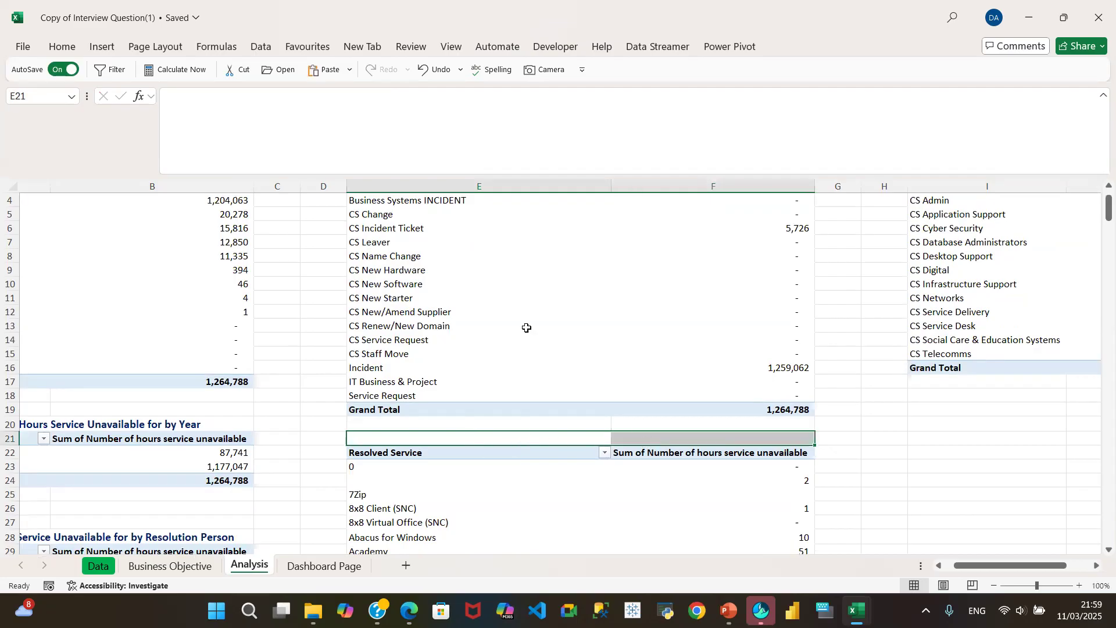
{"action": "left_click", "coordinate": [63, 48]}
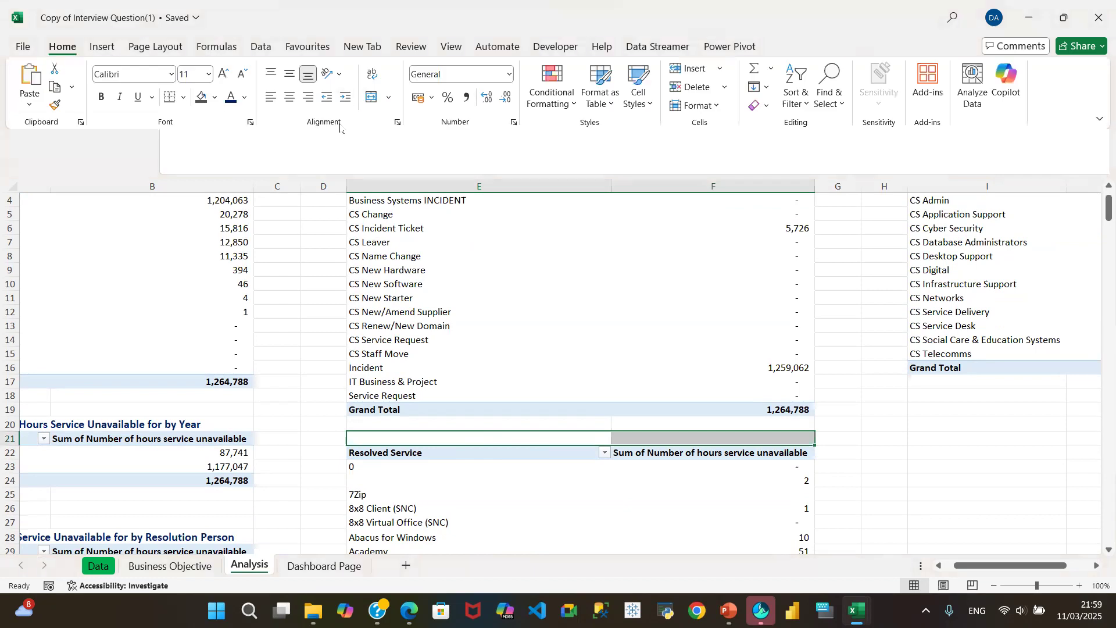
{"action": "left_click", "coordinate": [372, 99]}
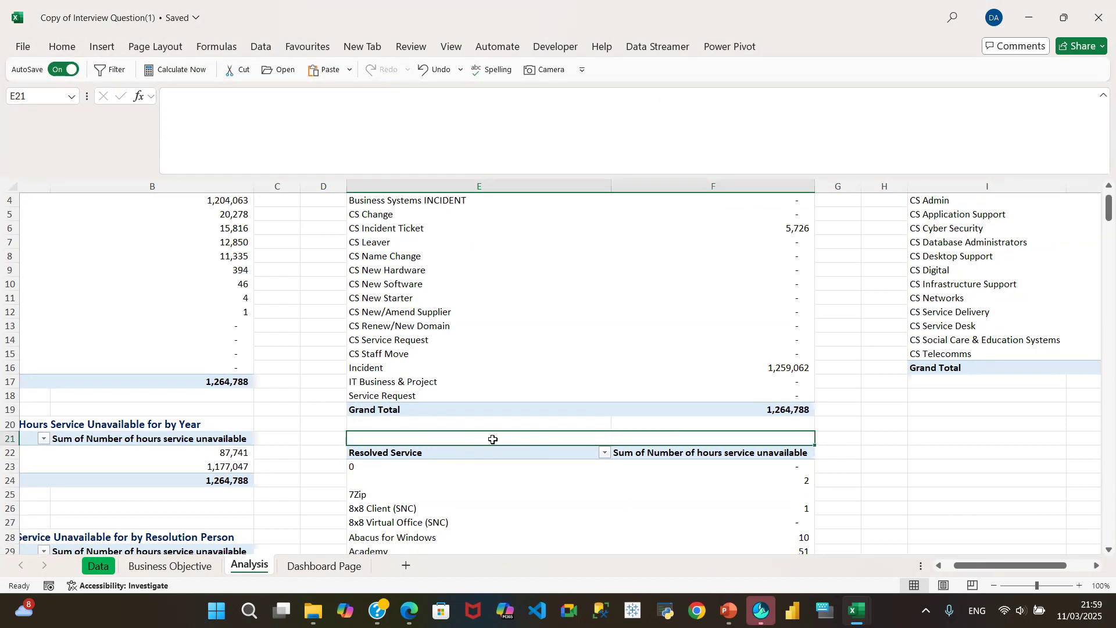
- Try to paste the copied Incident Category title into the merged cell E21
{"action": "key", "text": "ctrl+v"}
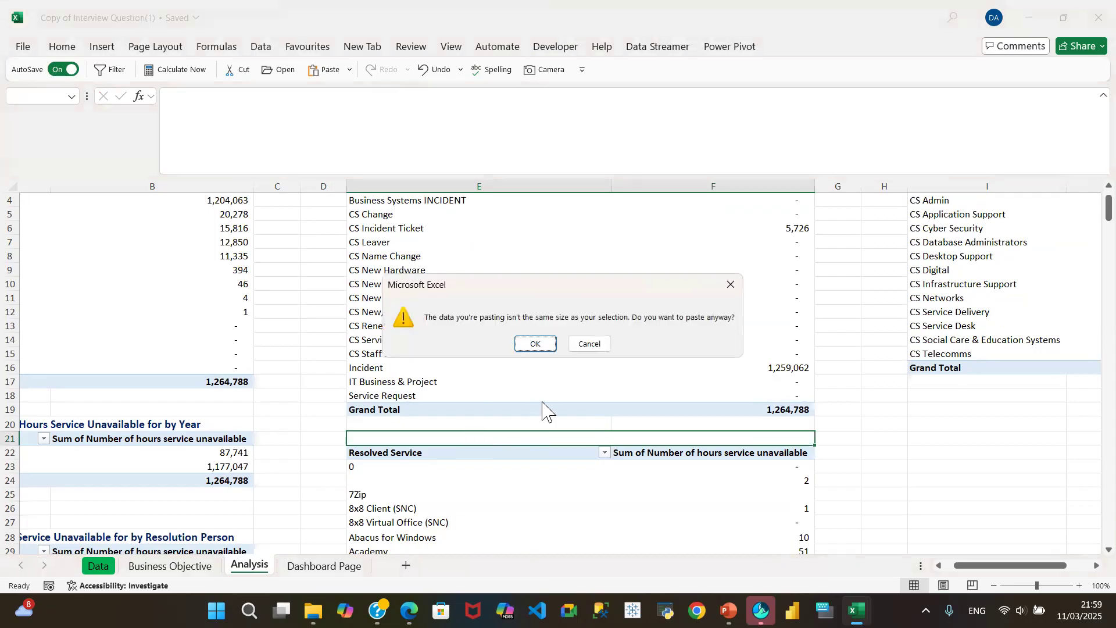
{"action": "left_click", "coordinate": [588, 344]}
{"action": "left_click", "coordinate": [488, 470]}
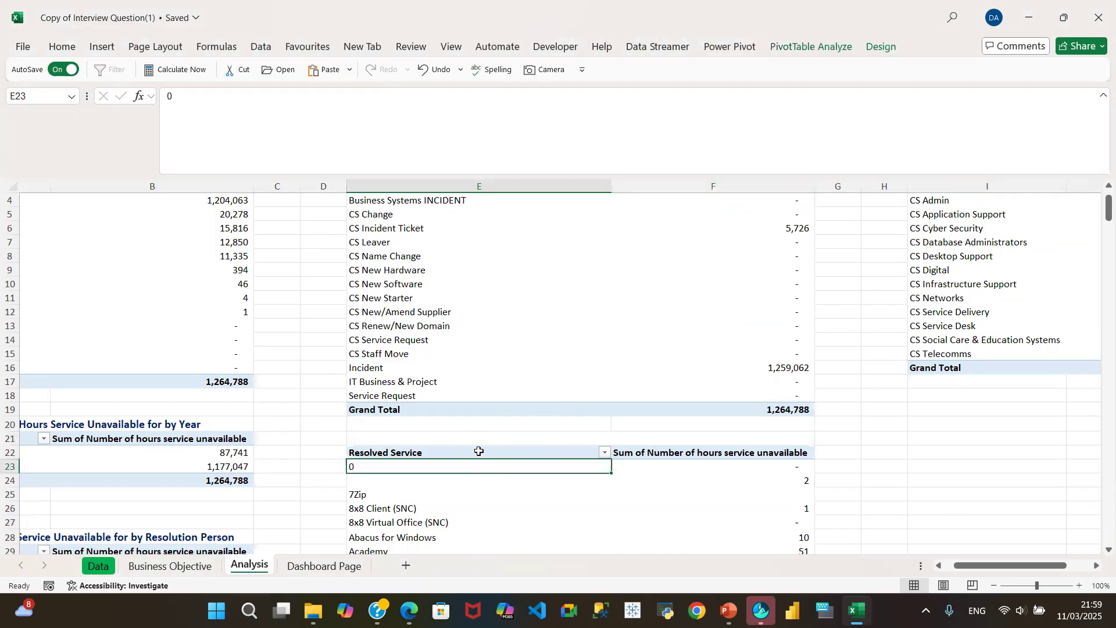
{"action": "left_click", "coordinate": [484, 442]}
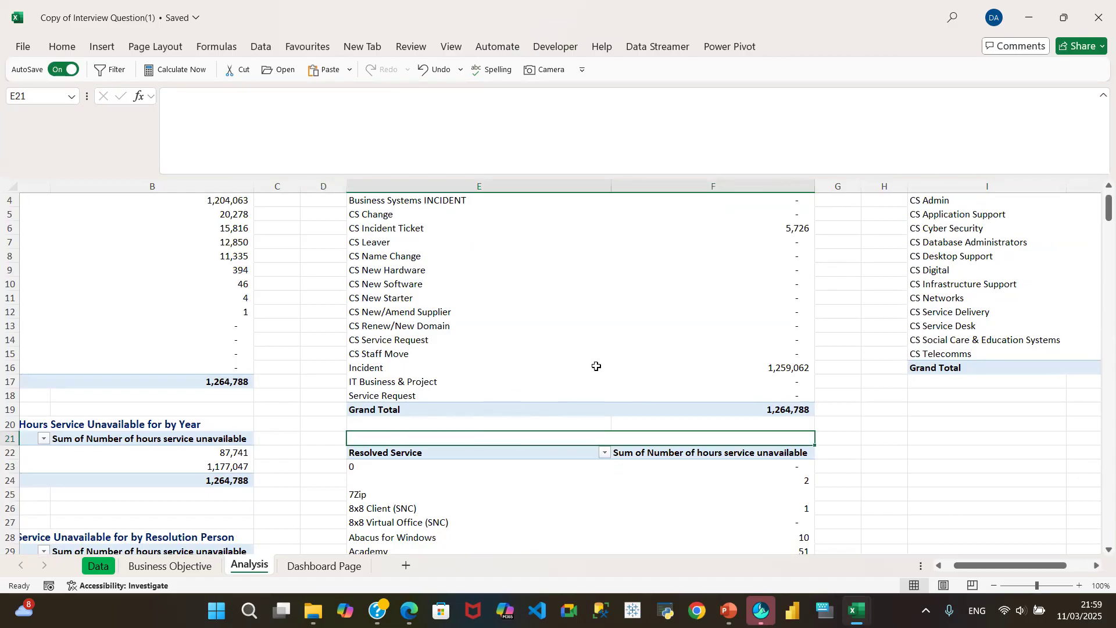
- Try to copy the title text "No of Hours Service Unavailable for by Year" from A20 into the merged cell E21
{"action": "left_click", "coordinate": [166, 428]}
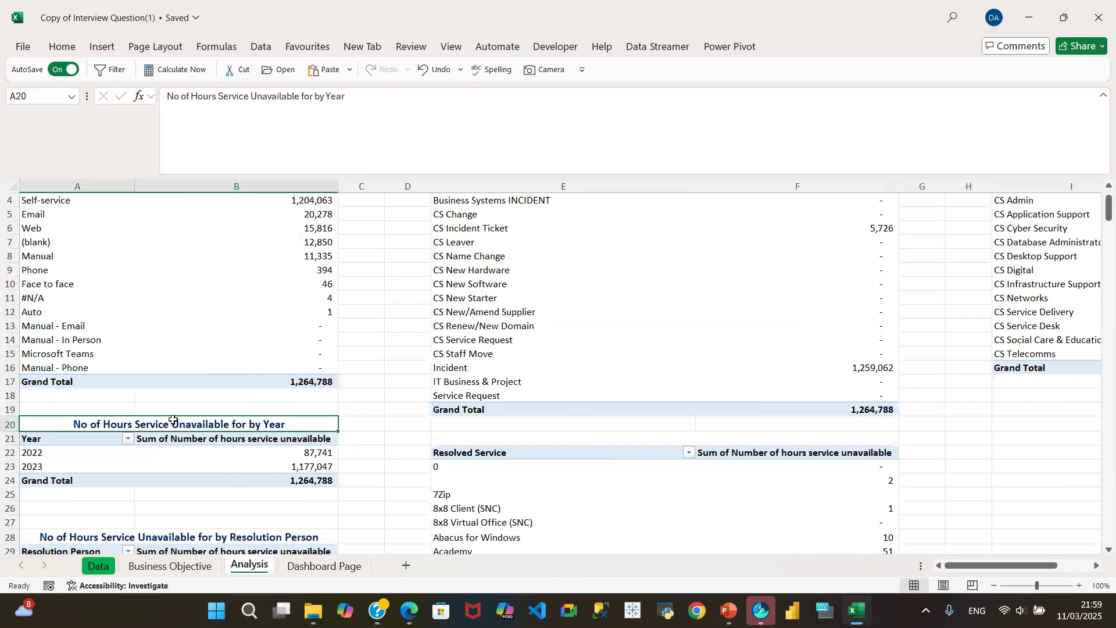
{"action": "scroll", "coordinate": [1100, 219], "scroll_direction": "up", "scroll_amount": 1}
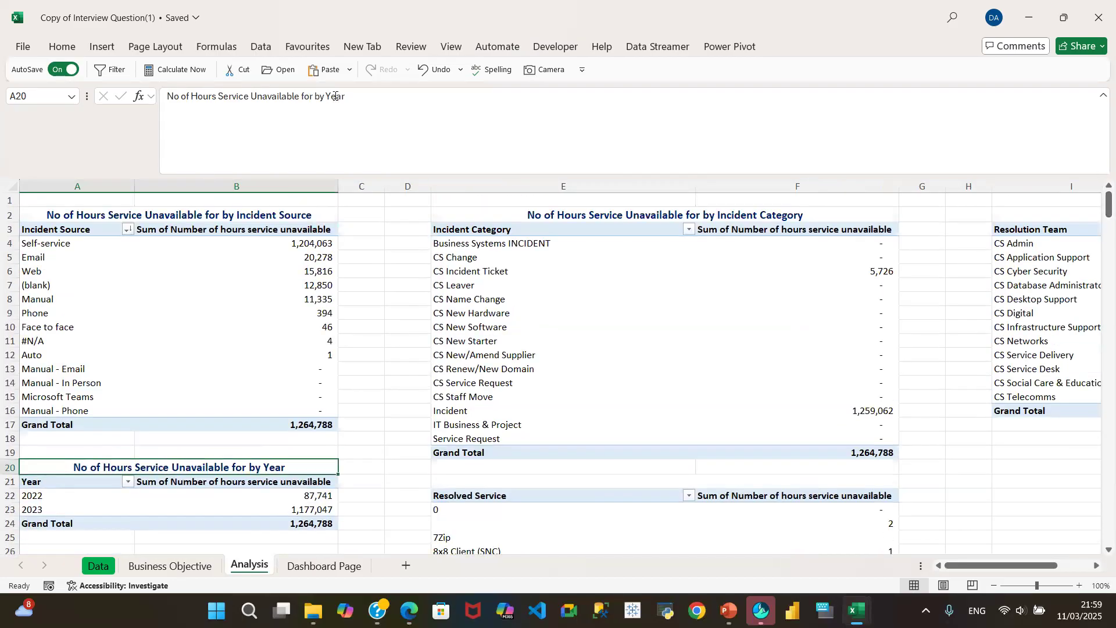
{"action": "left_click_drag", "start_coordinate": [348, 96], "coordinate": [161, 94]}
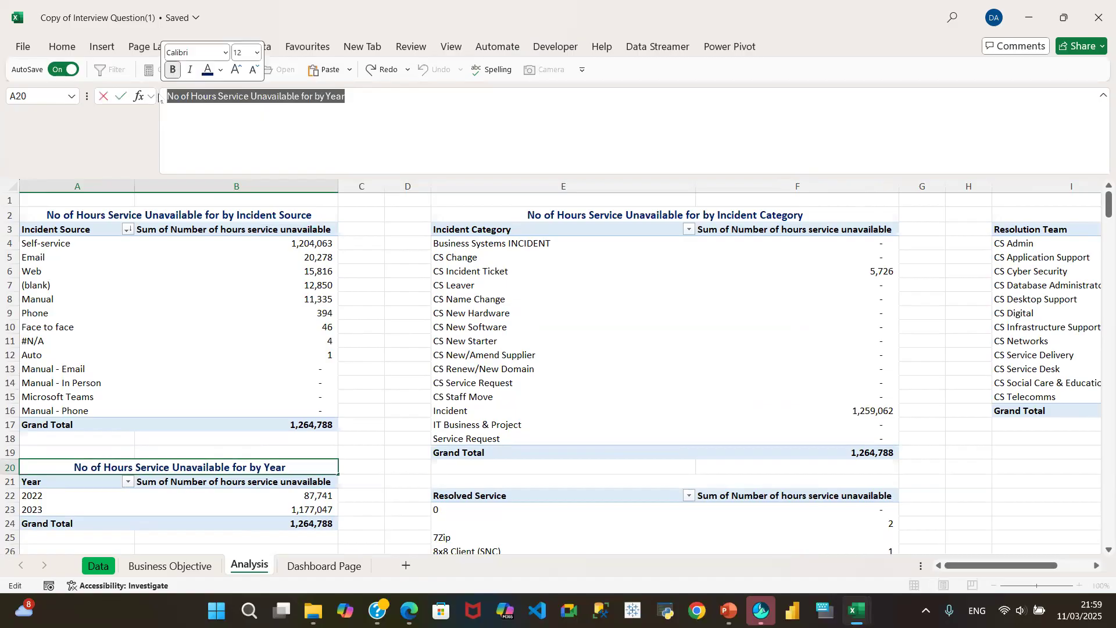
{"action": "key", "text": "ctrl+c"}
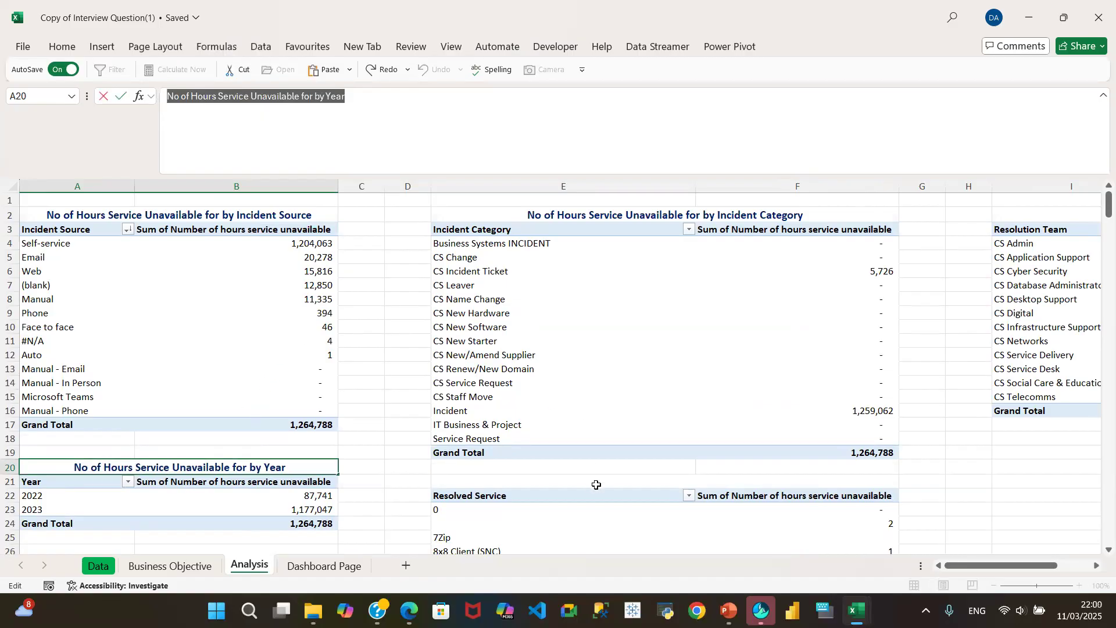
{"action": "left_click", "coordinate": [646, 481]}
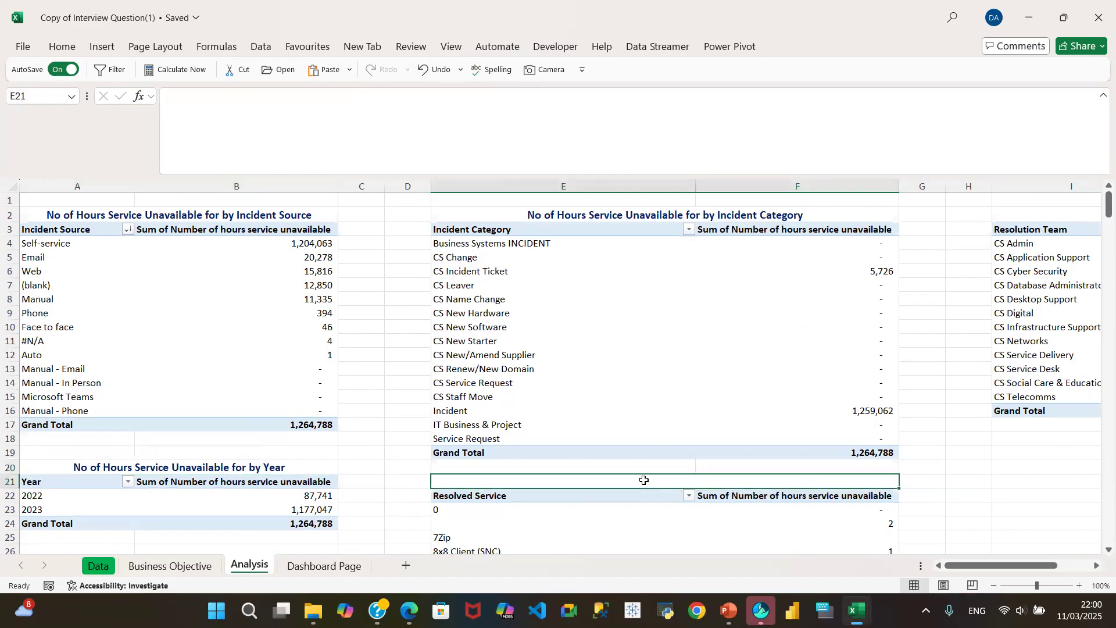
{"action": "key", "text": "ctrl+v"}
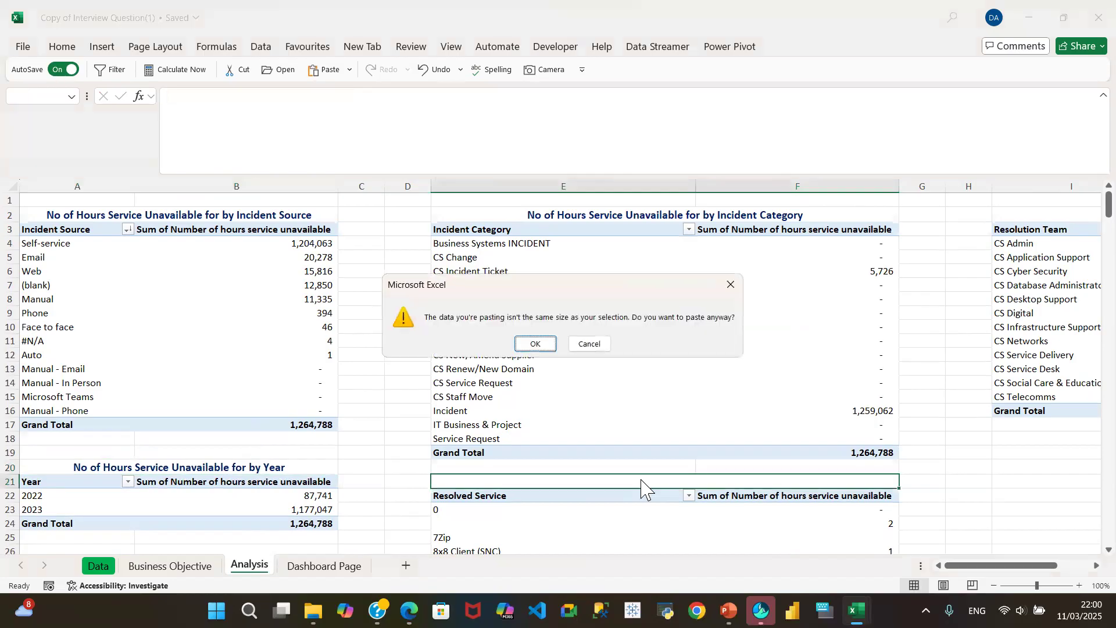
{"action": "left_click", "coordinate": [730, 284]}
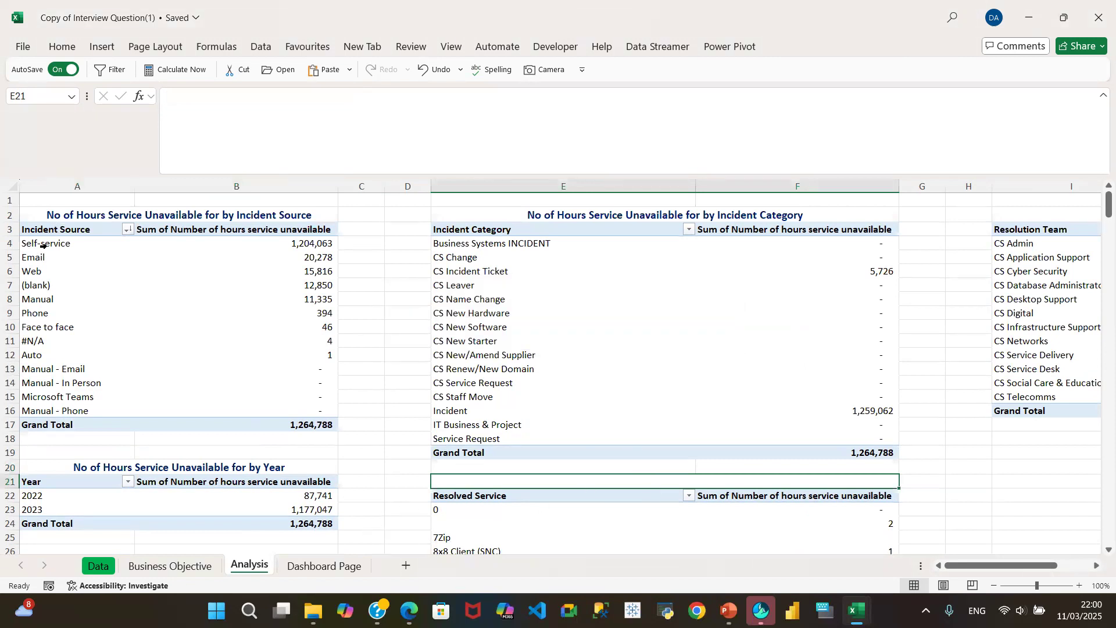
- Check the number formats of cells in the Incident Category and Incident Source pivot tables, including the hours in B4
{"action": "left_click", "coordinate": [51, 270]}
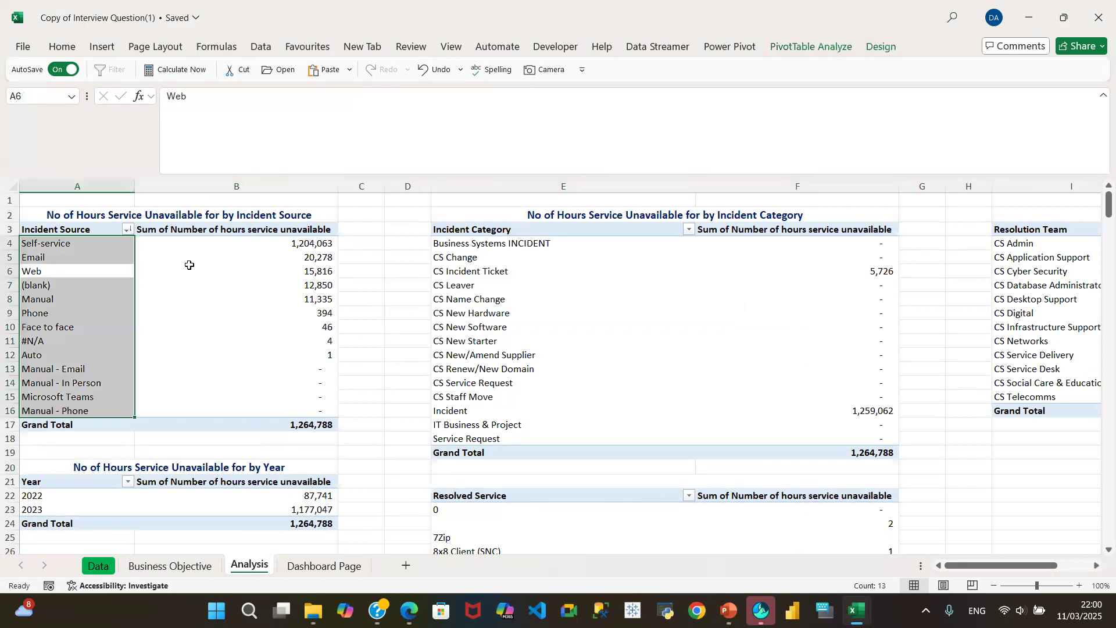
{"action": "left_click", "coordinate": [530, 306]}
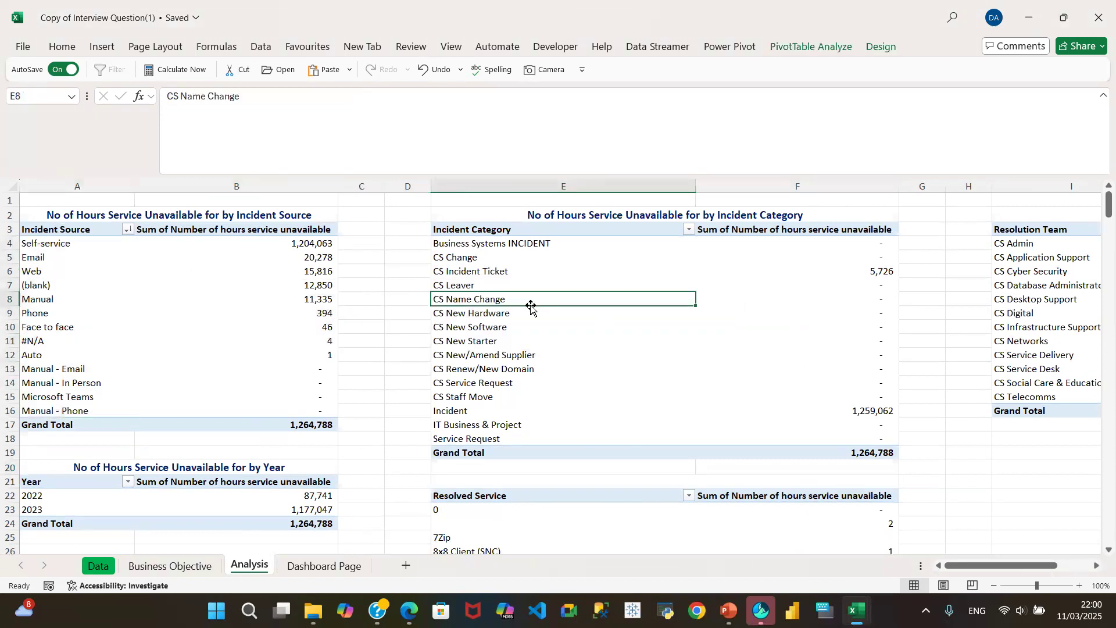
{"action": "left_click", "coordinate": [62, 47]}
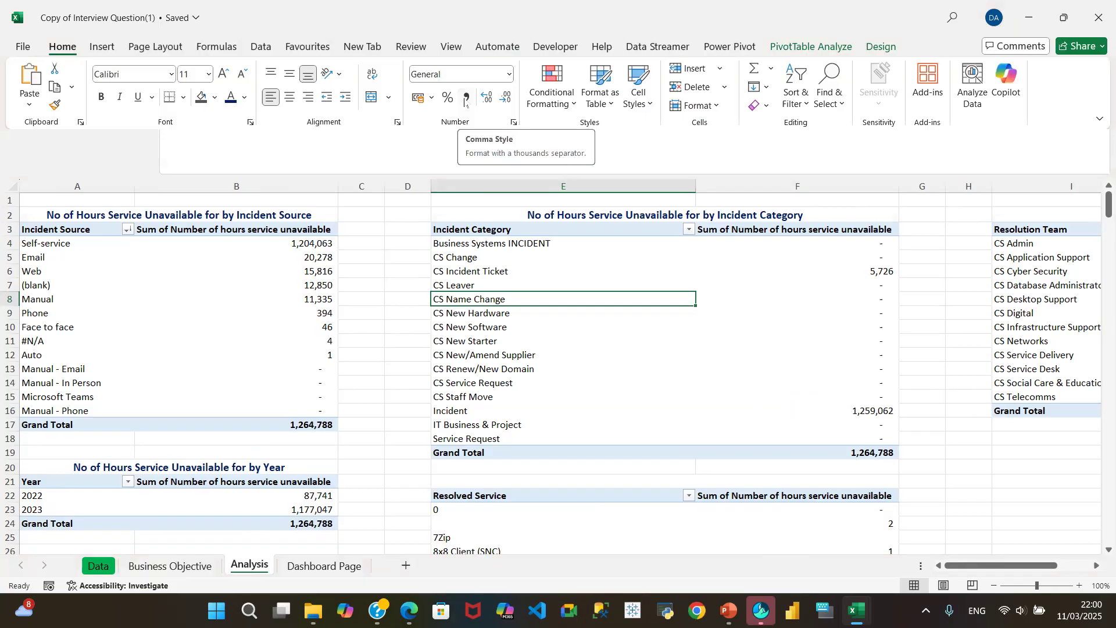
{"action": "left_click", "coordinate": [300, 258]}
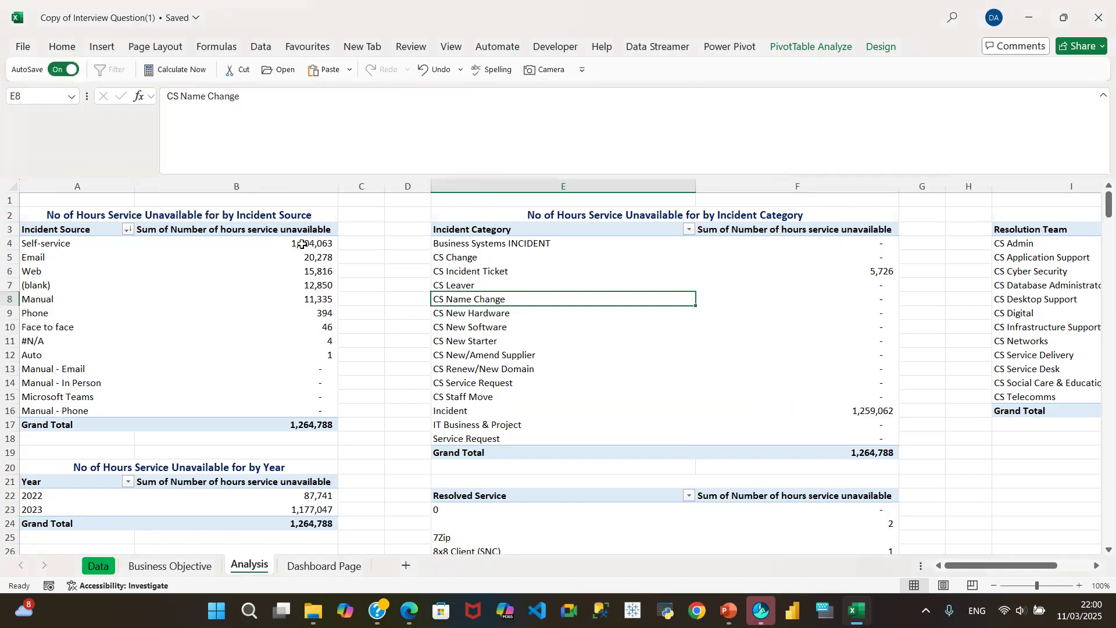
{"action": "left_click", "coordinate": [300, 244]}
{"action": "left_click", "coordinate": [61, 47]}
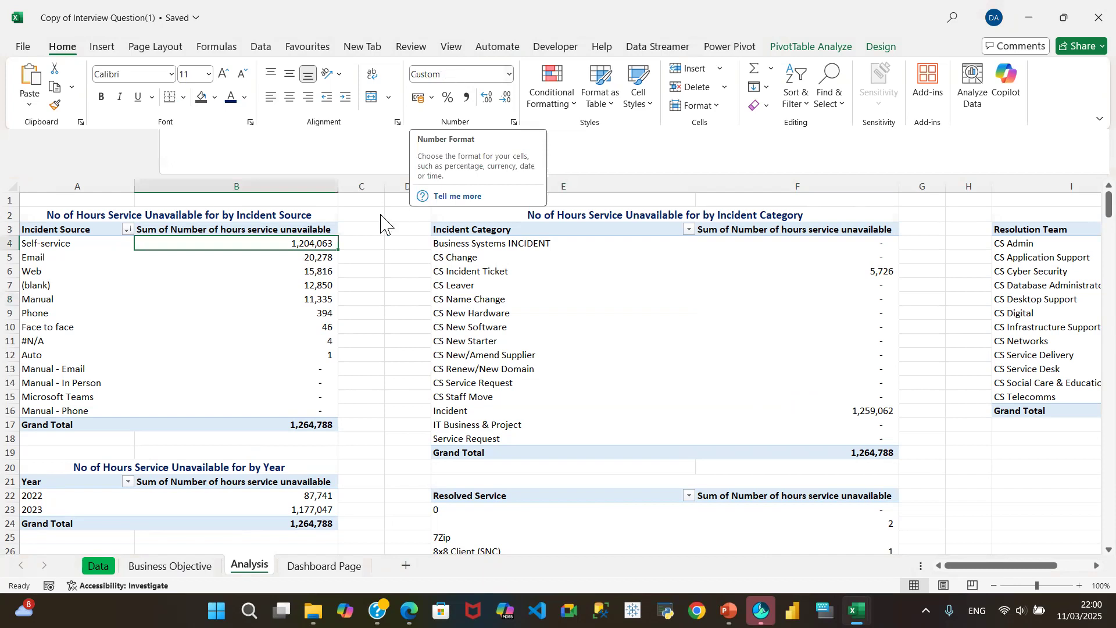
{"action": "left_click", "coordinate": [300, 257]}
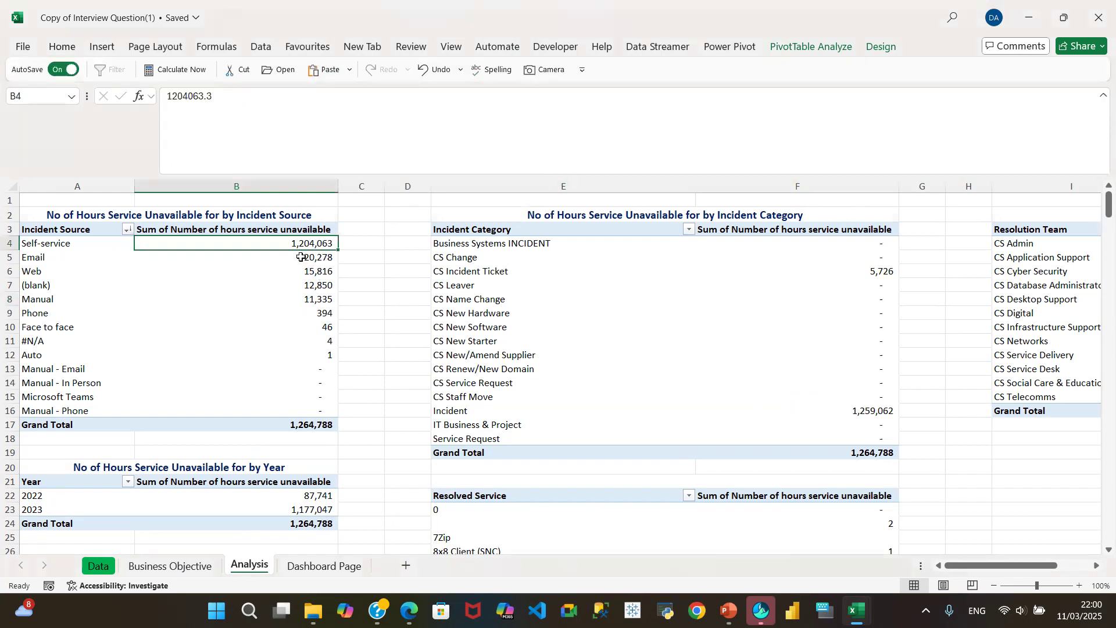
{"action": "left_click", "coordinate": [308, 295]}
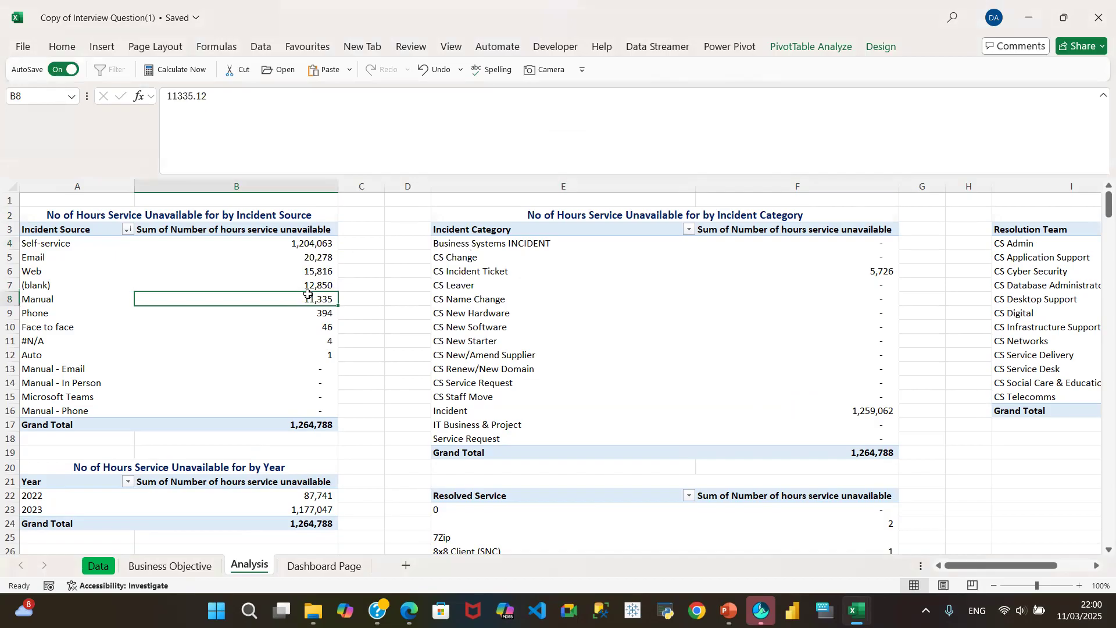
- Look through the available number formats for the Incident Source hours in B4:B16
{"action": "left_click_drag", "start_coordinate": [308, 244], "coordinate": [302, 404]}
{"action": "left_click", "coordinate": [68, 51]}
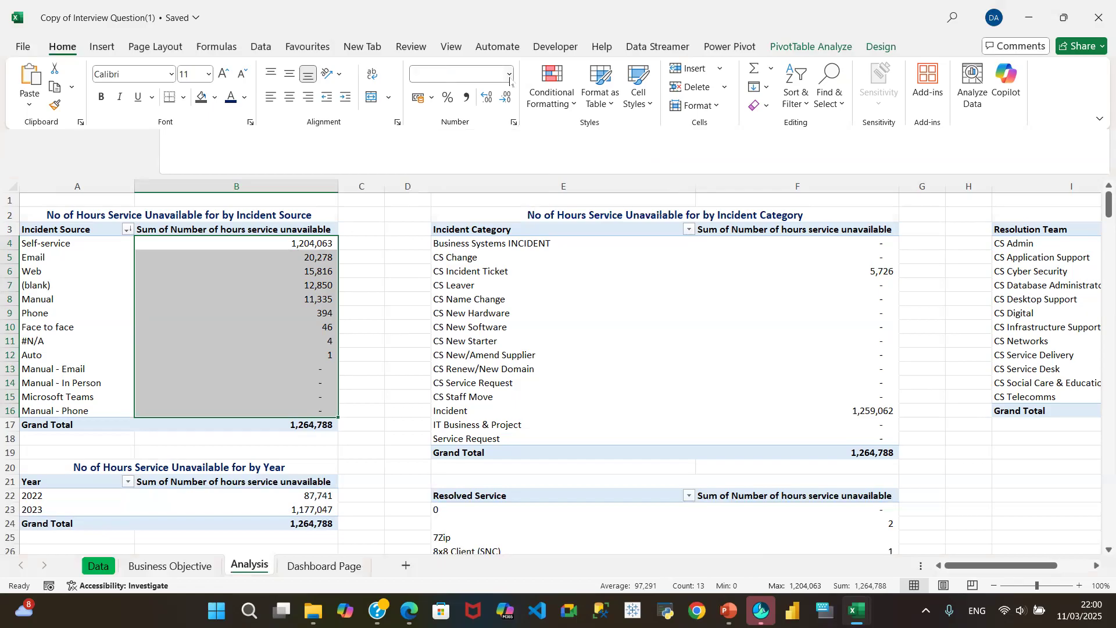
{"action": "left_click", "coordinate": [510, 74]}
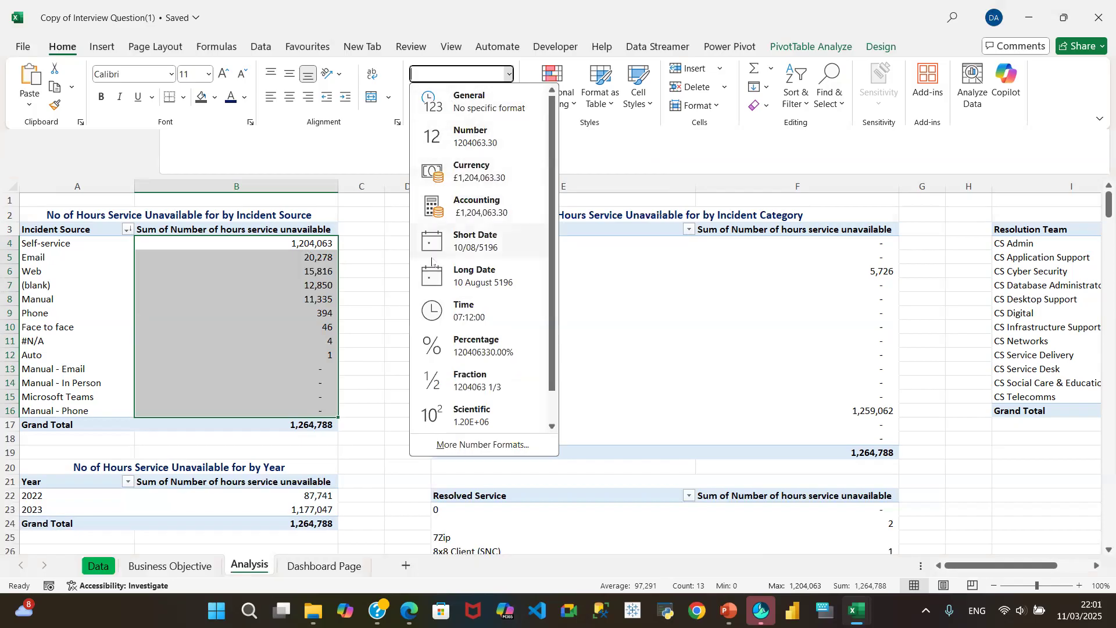
{"action": "left_click", "coordinate": [305, 253]}
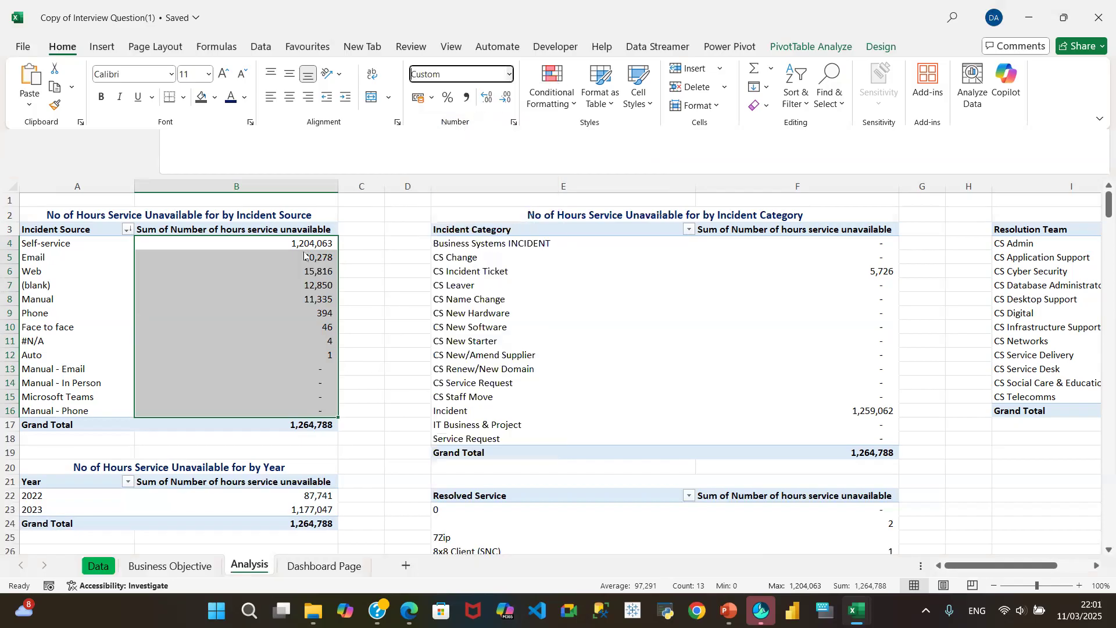
{"action": "left_click", "coordinate": [303, 247]}
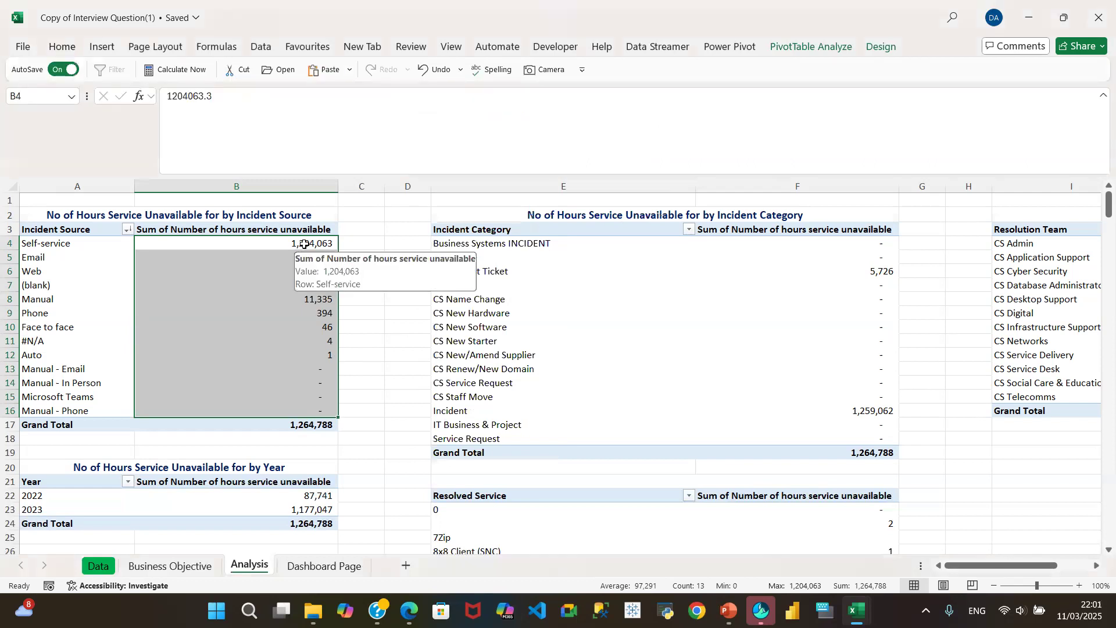
{"action": "left_click_drag", "start_coordinate": [305, 242], "coordinate": [303, 407]}
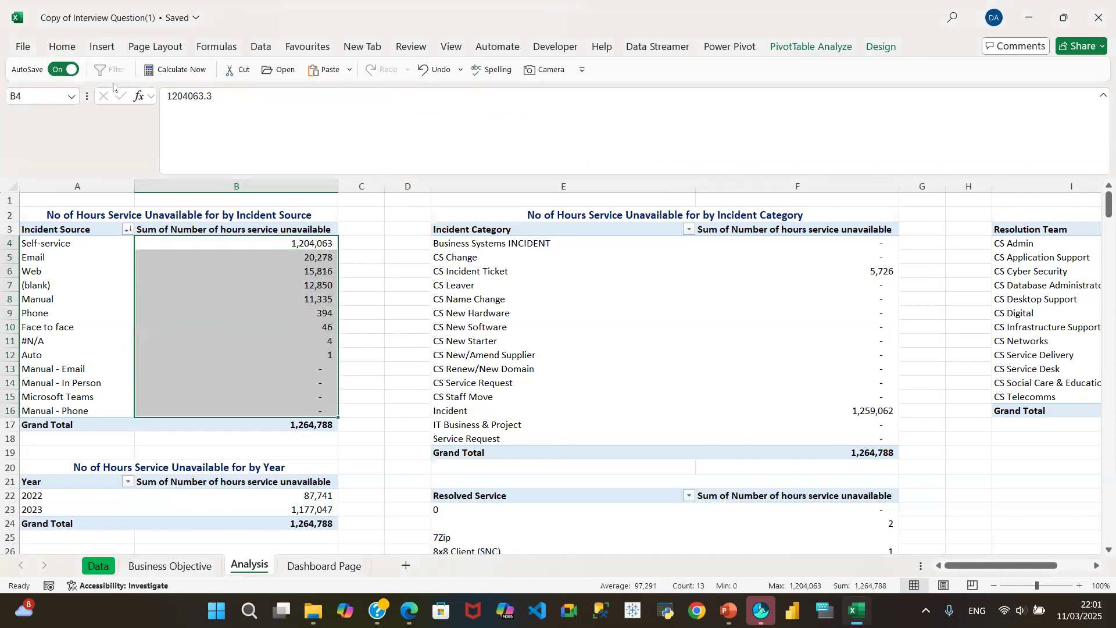
{"action": "left_click", "coordinate": [62, 46]}
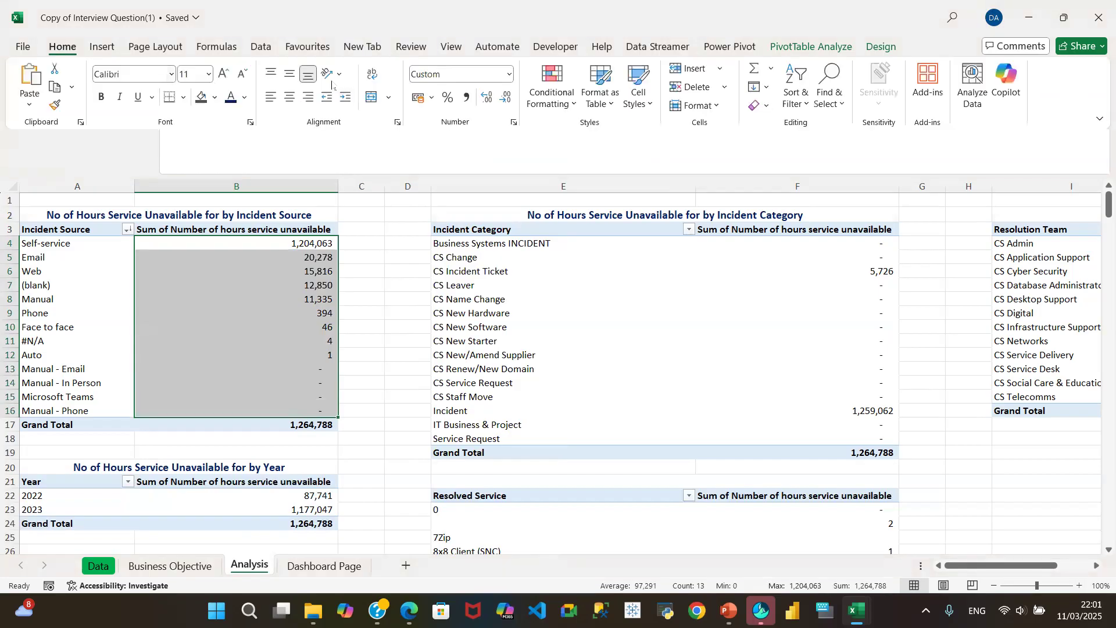
{"action": "left_click", "coordinate": [508, 78]}
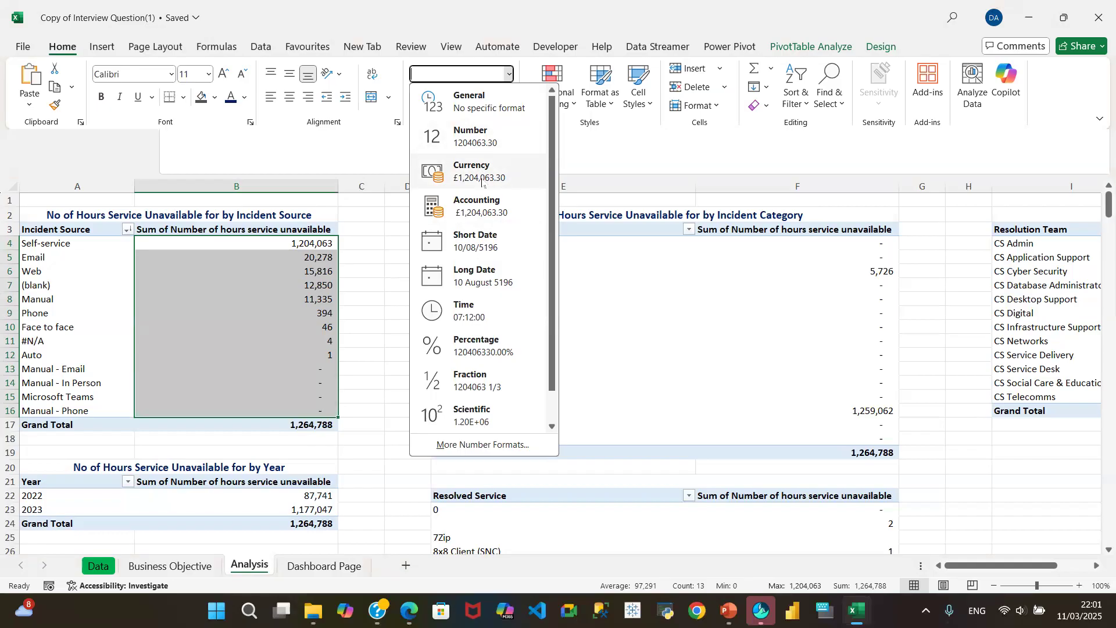
{"action": "left_click", "coordinate": [307, 255]}
- Format the hours in B4:B16 as Number without decimals, and apply the comma style to them
{"action": "left_click_drag", "start_coordinate": [319, 248], "coordinate": [317, 393]}
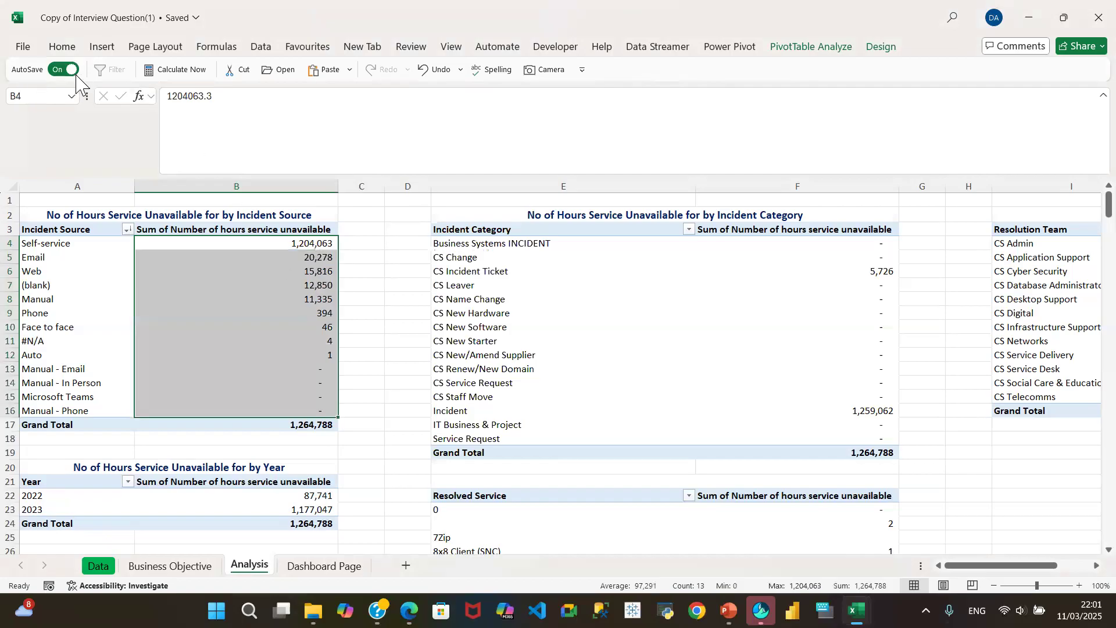
{"action": "left_click", "coordinate": [62, 47]}
{"action": "left_click", "coordinate": [509, 74]}
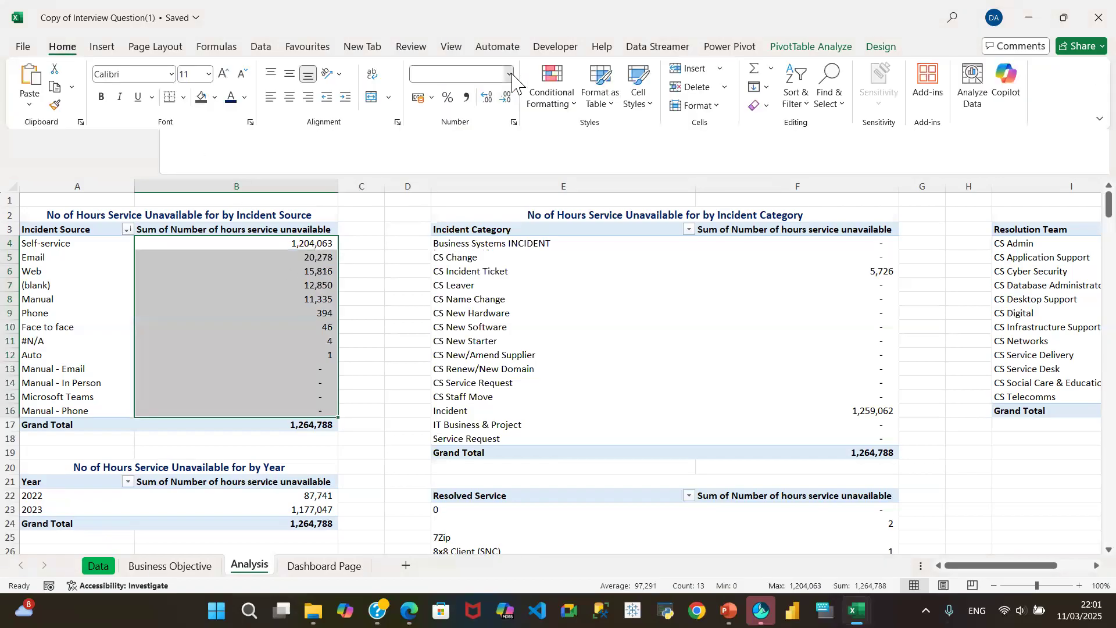
{"action": "left_click", "coordinate": [480, 145]}
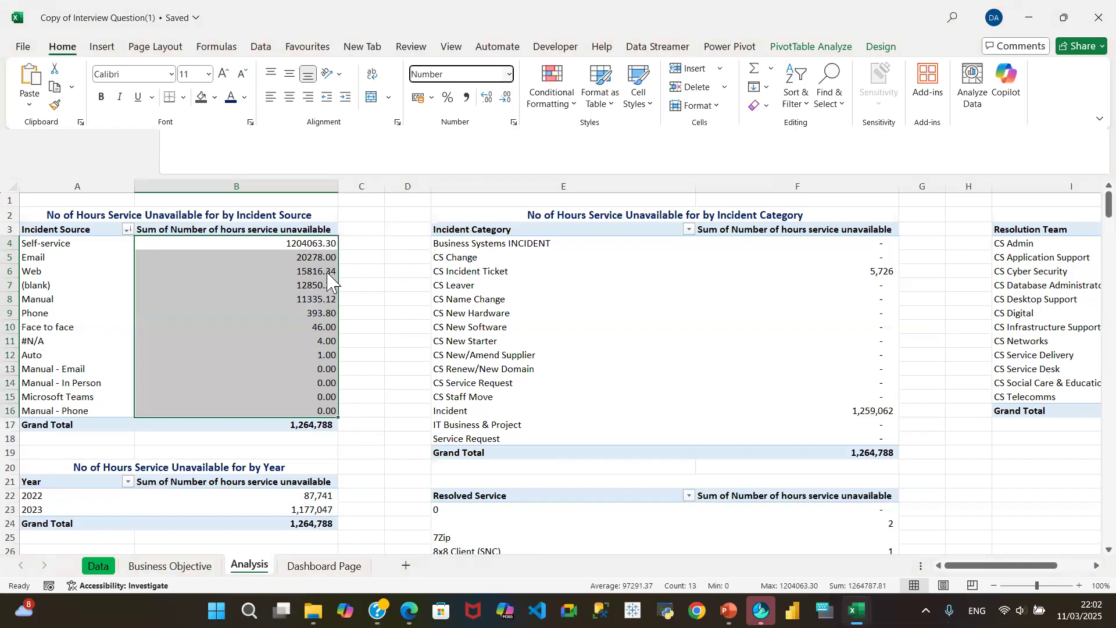
{"action": "left_click", "coordinate": [506, 98]}
{"action": "left_click", "coordinate": [506, 97]}
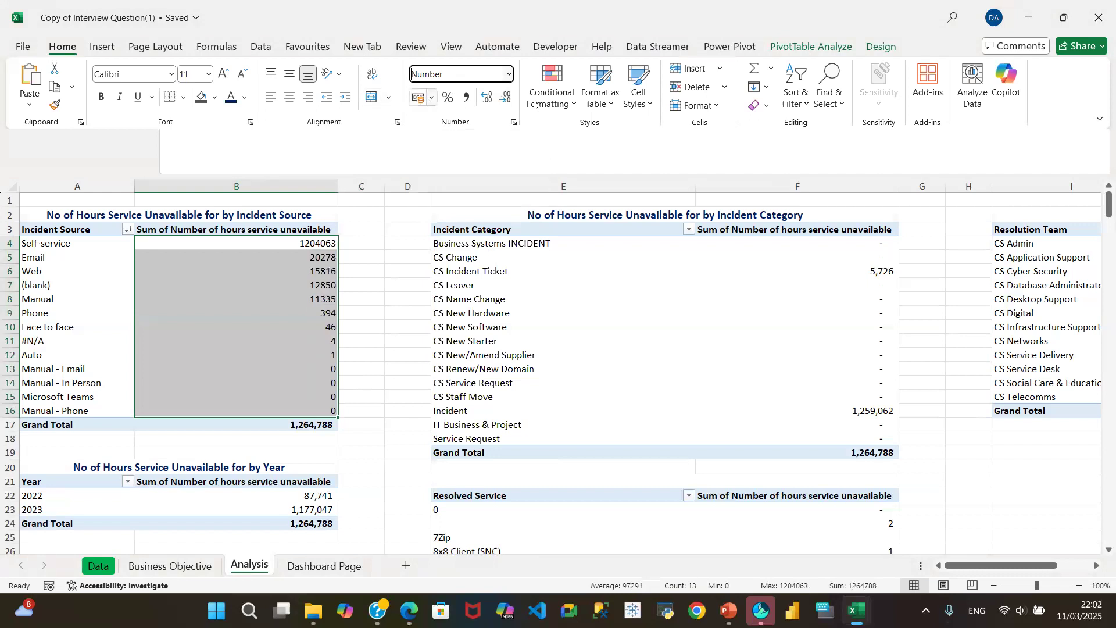
{"action": "left_click", "coordinate": [466, 104]}
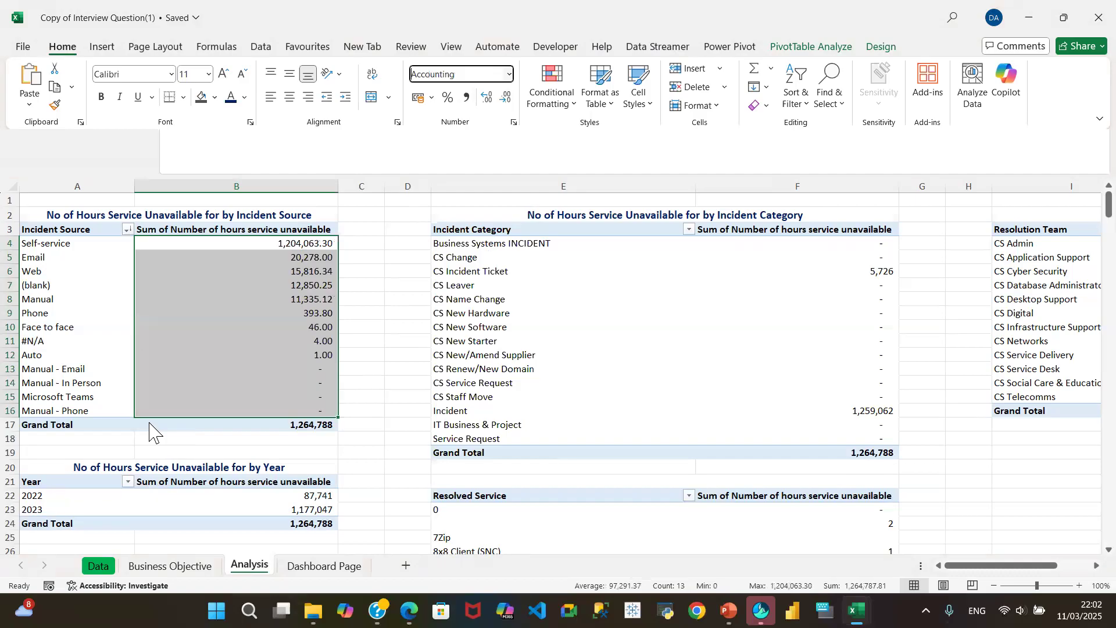
- Set the Incident Source pivot's hours field to the Number format with 0 decimal places and the 1000 separator
{"action": "key", "text": "ctrl+F1"}
{"action": "left_click", "coordinate": [276, 245]}
{"action": "left_click_drag", "start_coordinate": [276, 245], "coordinate": [286, 410]}
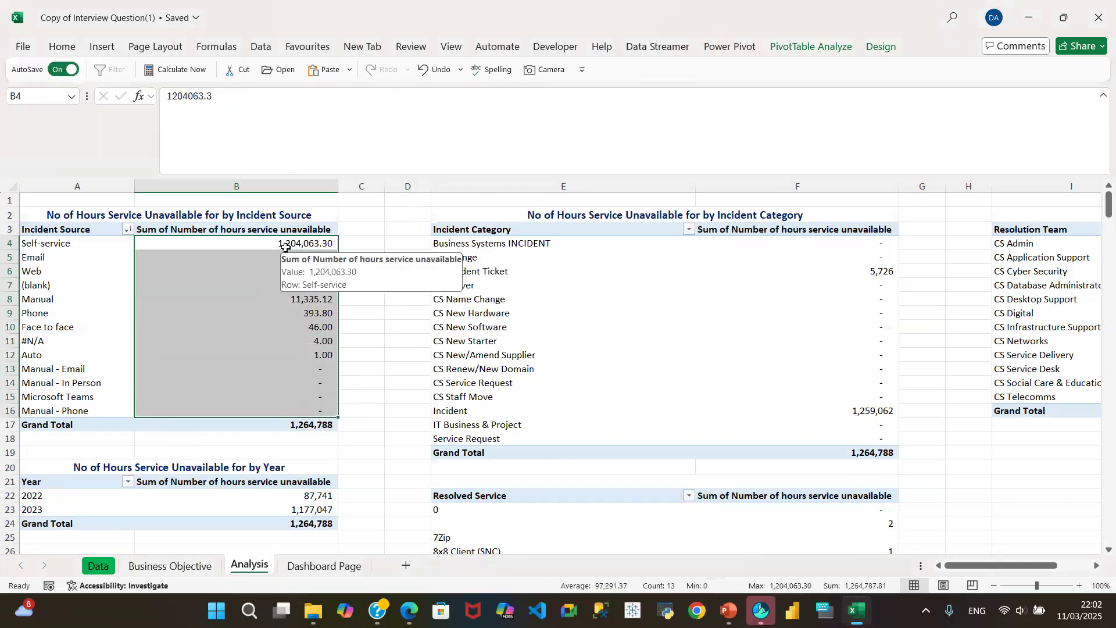
{"action": "right_click", "coordinate": [286, 248]}
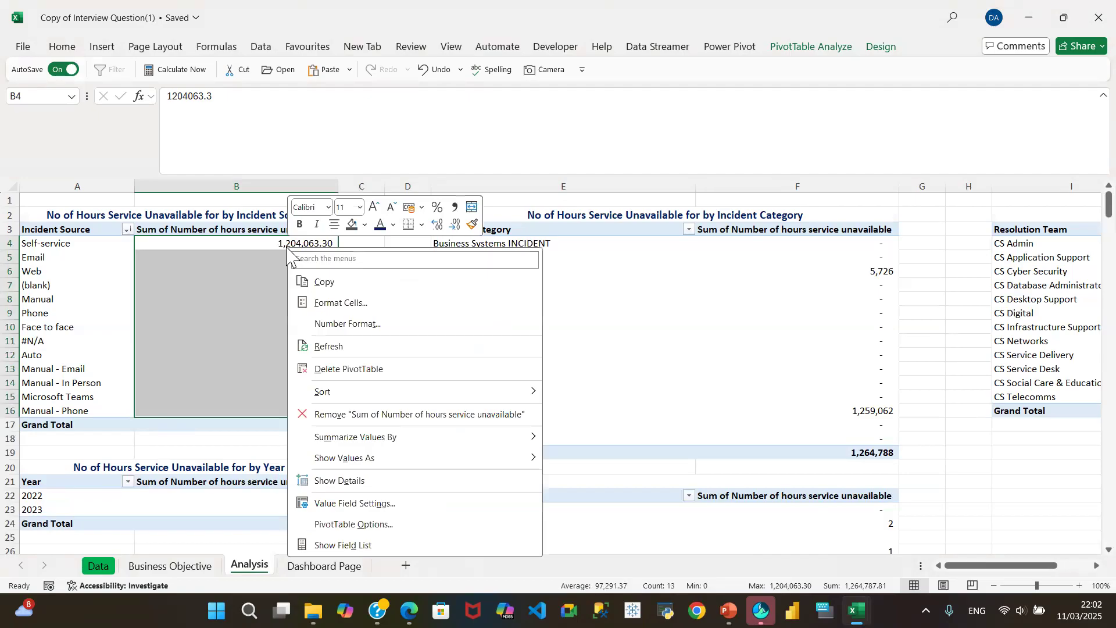
{"action": "left_click", "coordinate": [327, 329]}
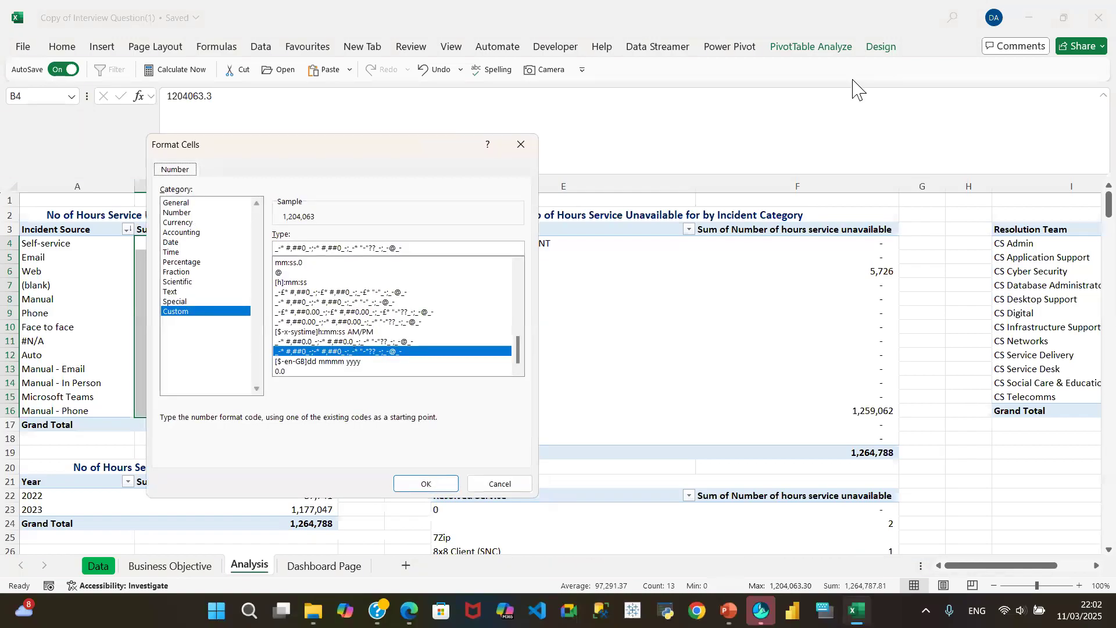
{"action": "left_click", "coordinate": [178, 212]}
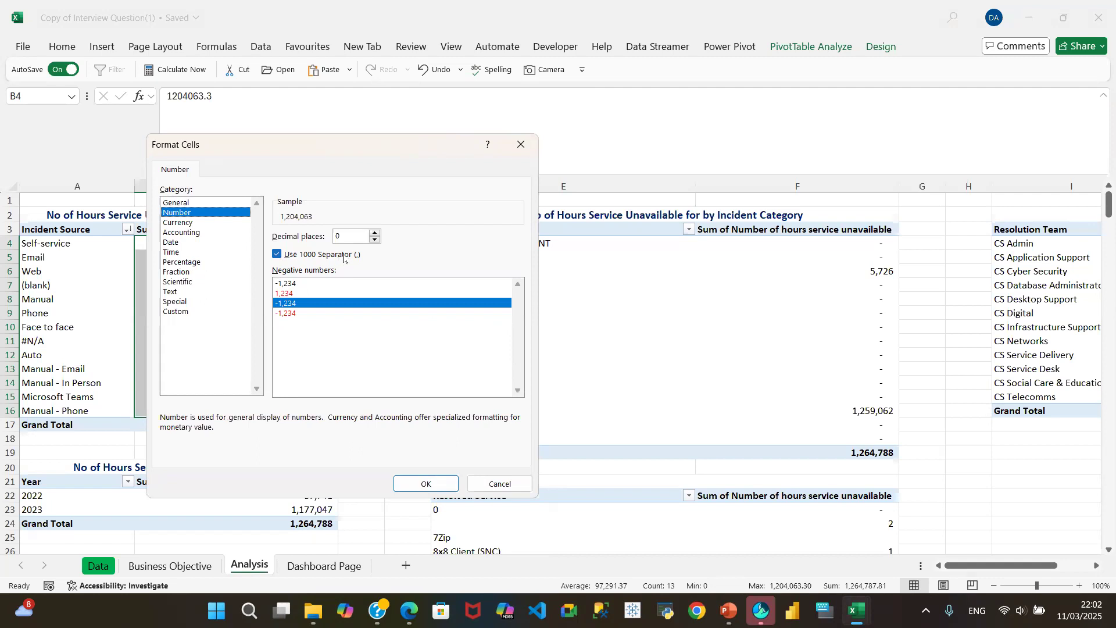
{"action": "left_click", "coordinate": [427, 482]}
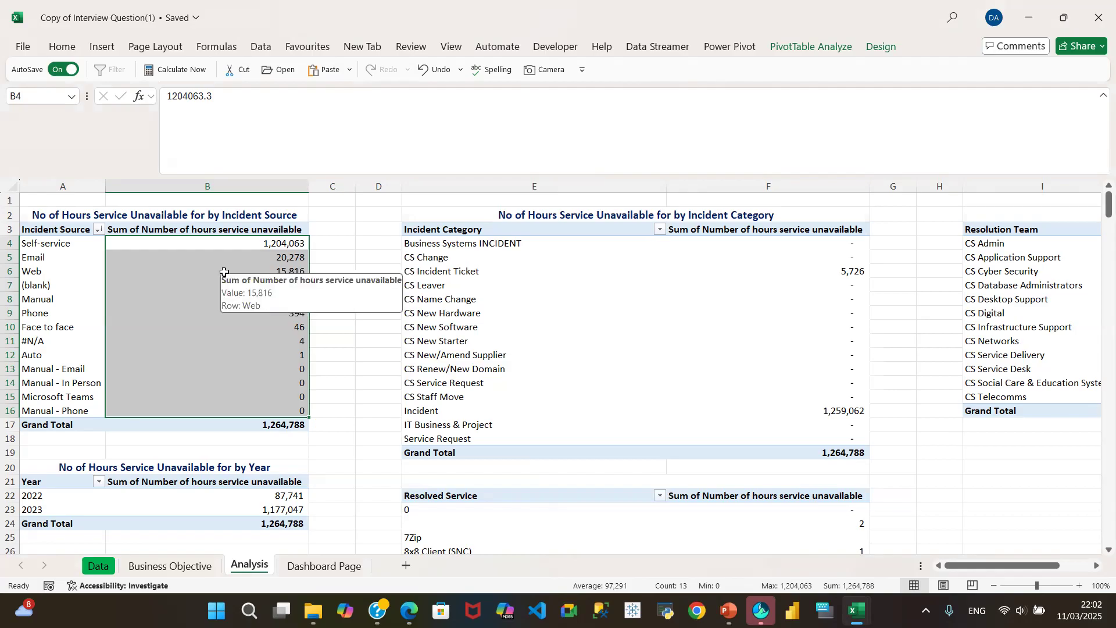
- Examine the Number, Currency and Accounting format options for the Incident Source hours field, including the currency symbols, without applying any
{"action": "left_click", "coordinate": [63, 48]}
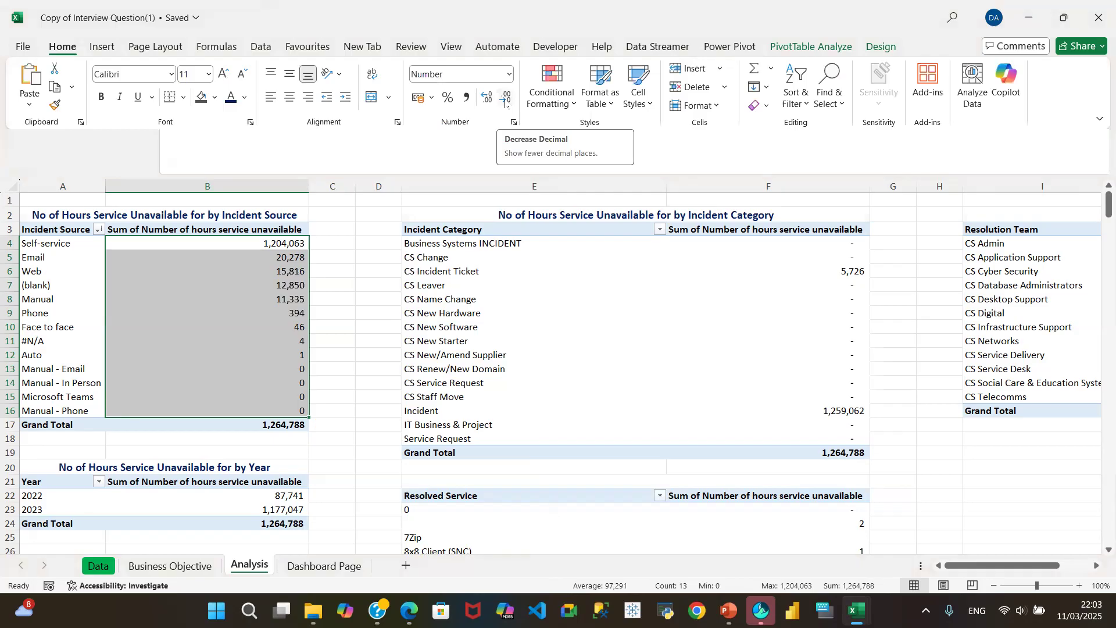
{"action": "key", "text": "ctrl+F1"}
{"action": "left_click", "coordinate": [276, 254]}
{"action": "left_click", "coordinate": [276, 245]}
{"action": "right_click", "coordinate": [276, 243]}
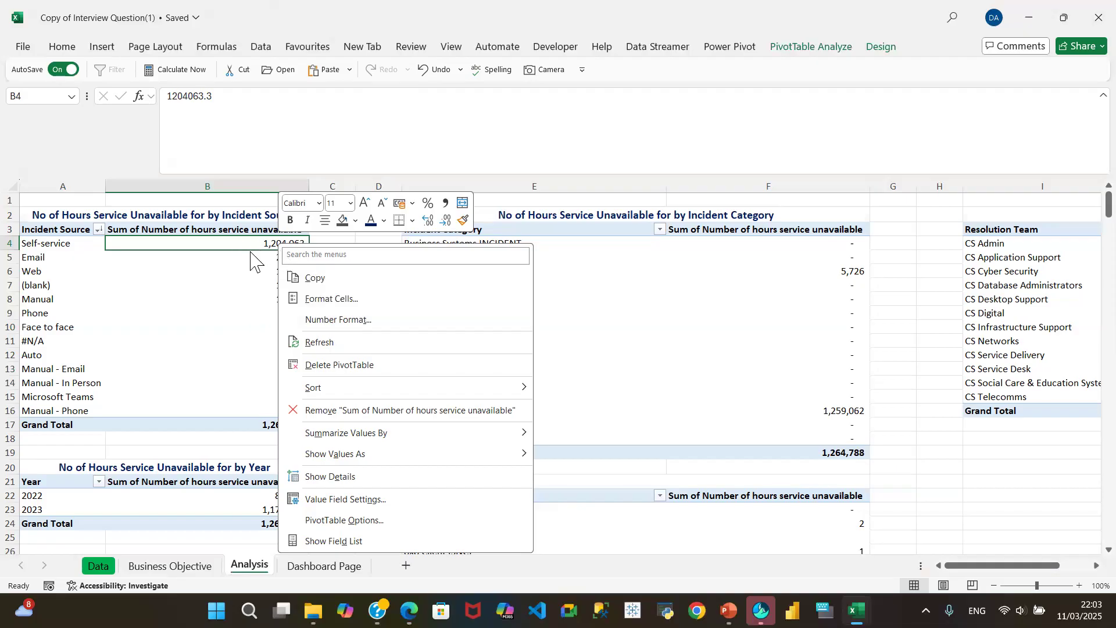
{"action": "left_click", "coordinate": [348, 325]}
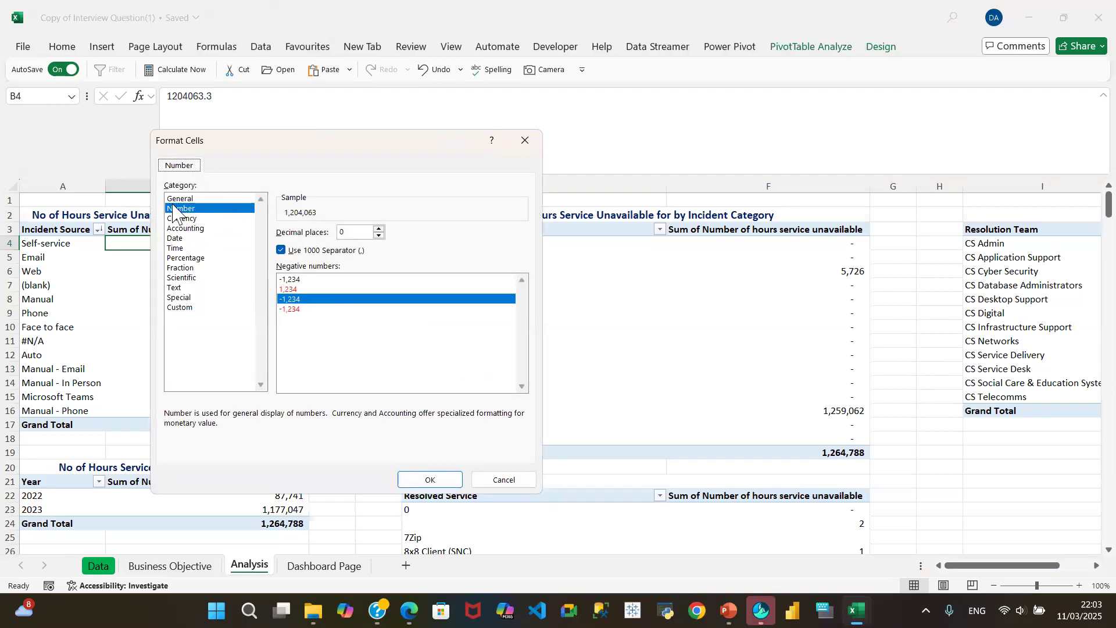
{"action": "left_click", "coordinate": [205, 218]}
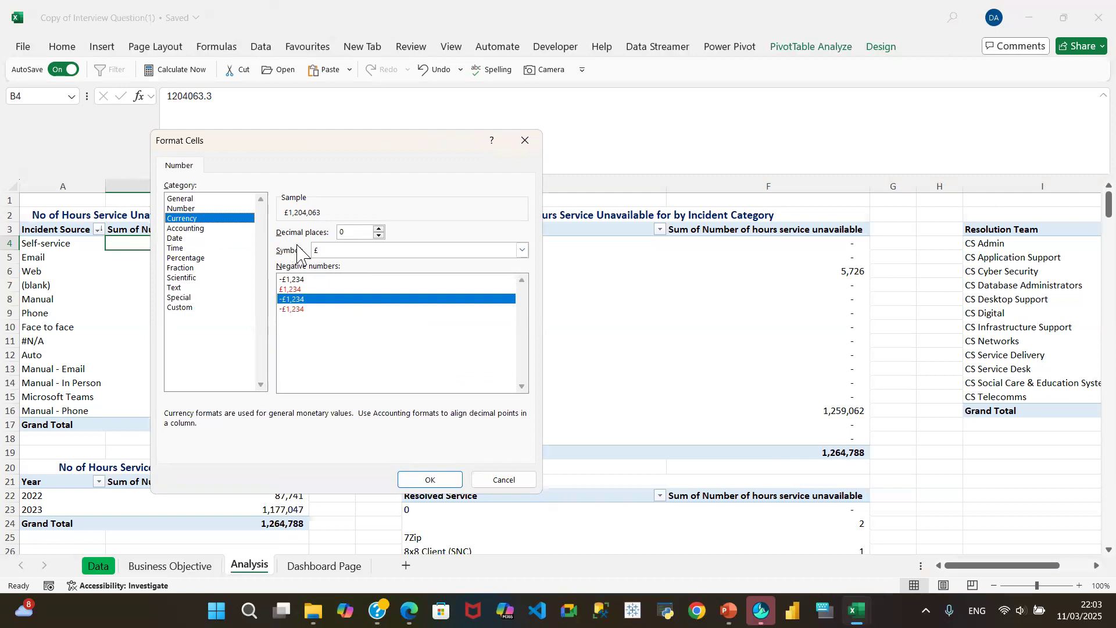
{"action": "left_click", "coordinate": [520, 251]}
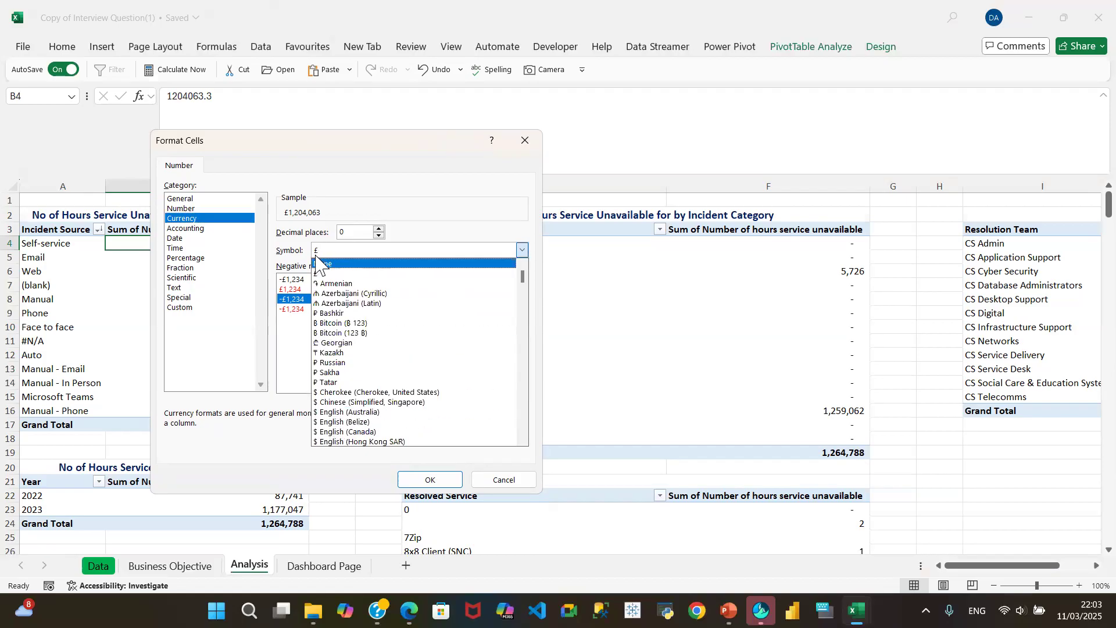
{"action": "left_click", "coordinate": [213, 229]}
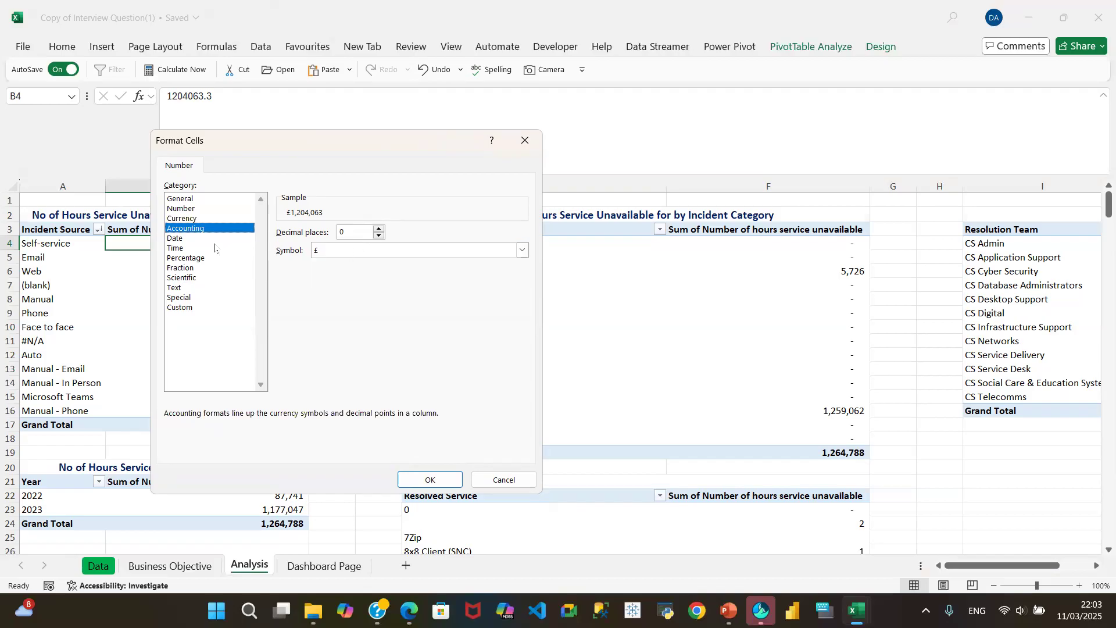
{"action": "left_click", "coordinate": [206, 248]}
{"action": "left_click", "coordinate": [192, 230]}
{"action": "left_click", "coordinate": [503, 479]}
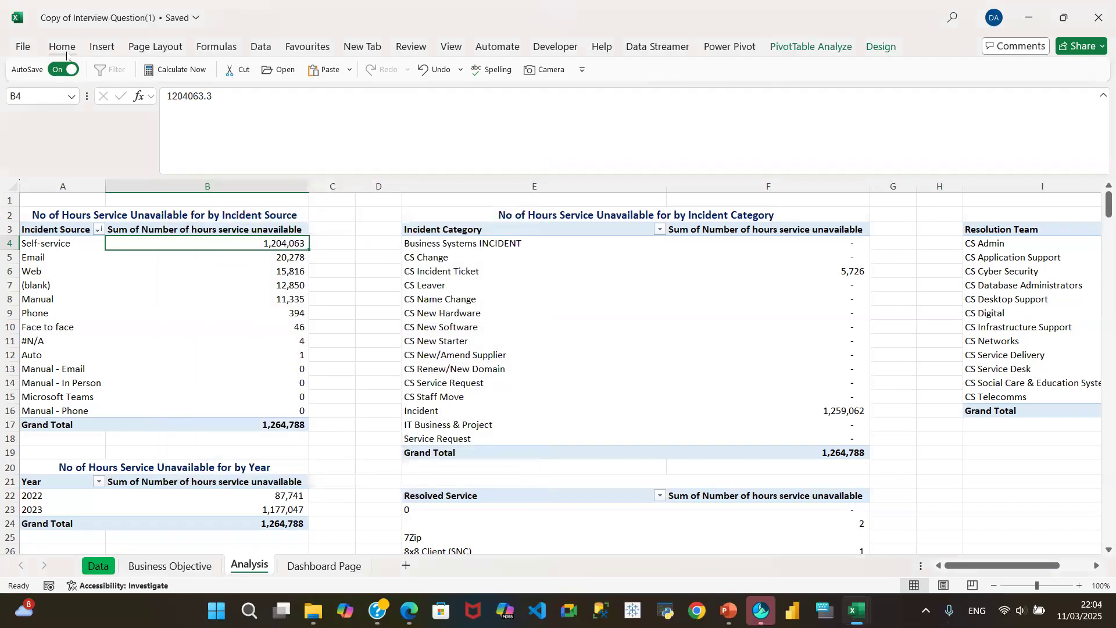
{"action": "left_click", "coordinate": [62, 47]}
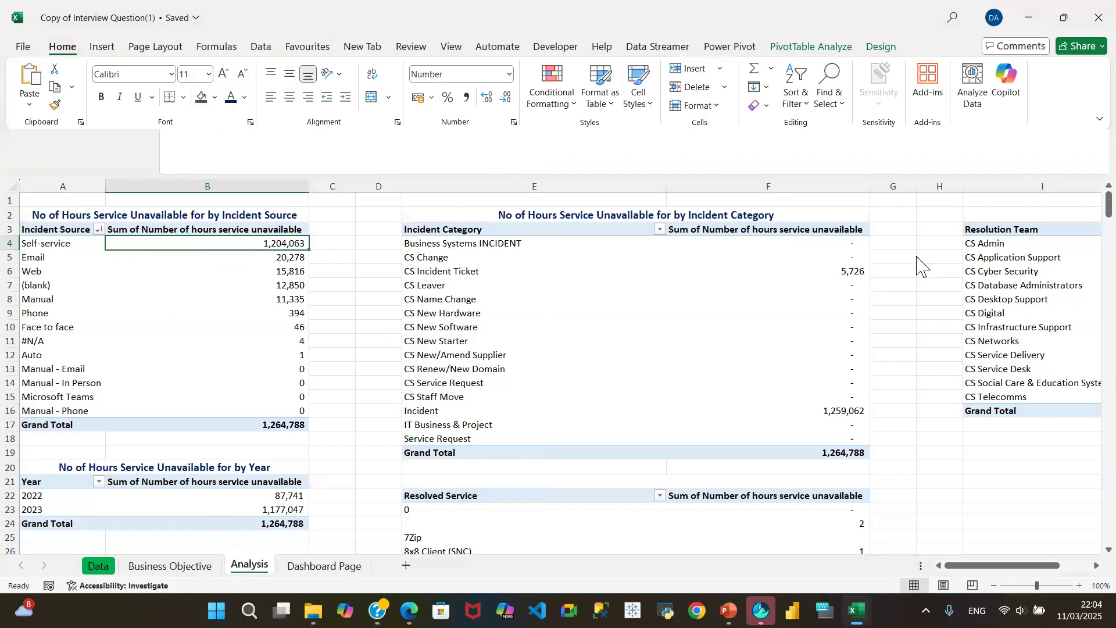
{"action": "left_click", "coordinate": [839, 271]}
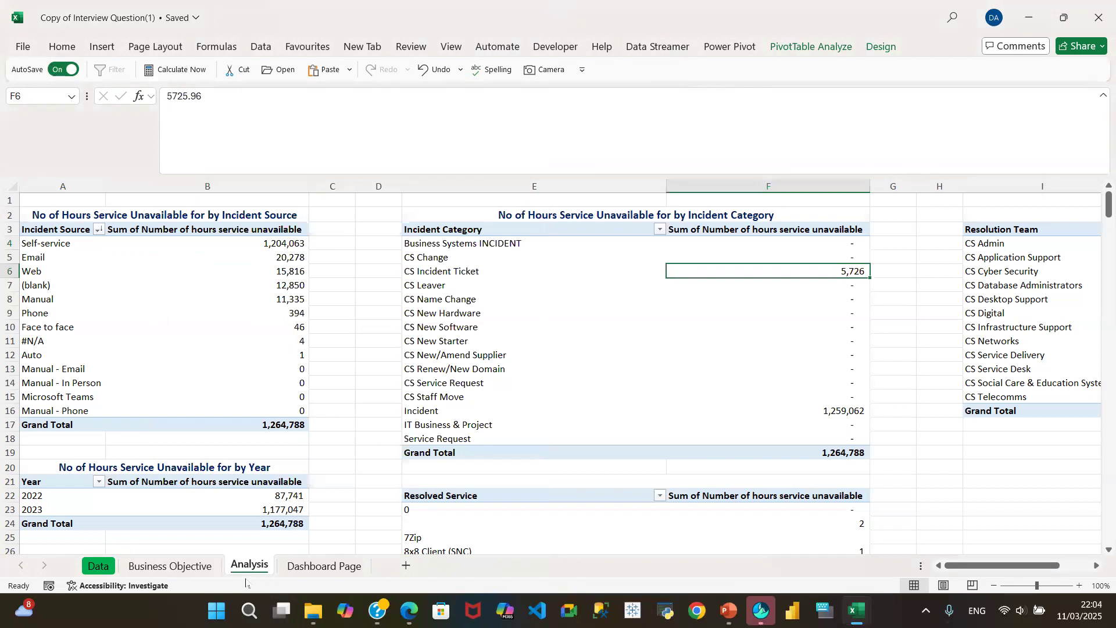
- Review the pie chart on the Dashboard Page and reread the analysis requirements on the Business Objective sheet
{"action": "left_click", "coordinate": [324, 566]}
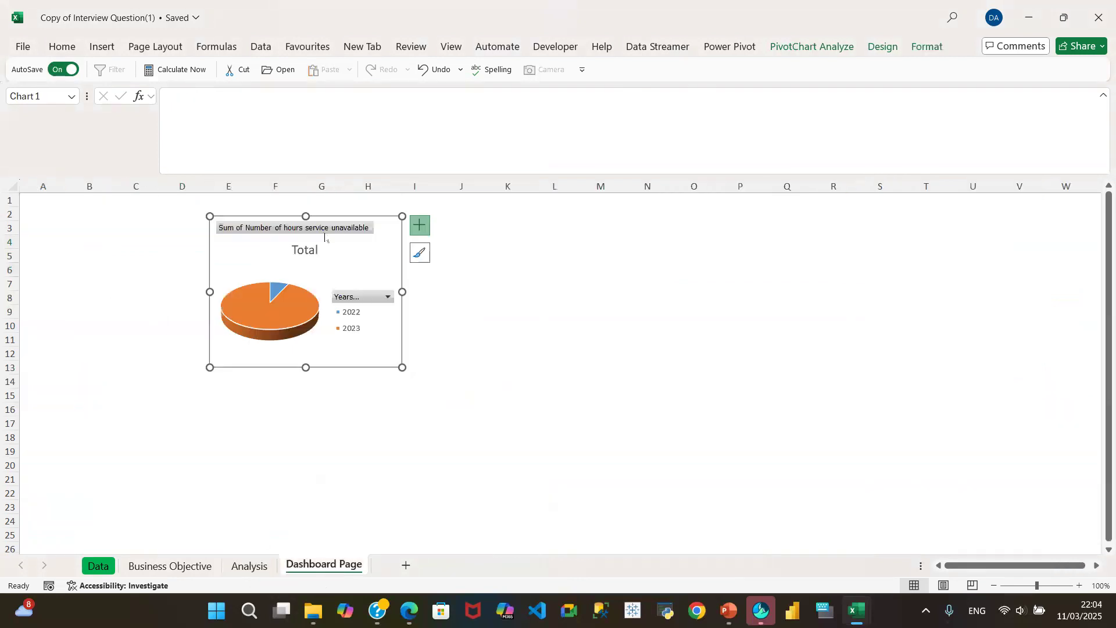
{"action": "left_click", "coordinate": [248, 565]}
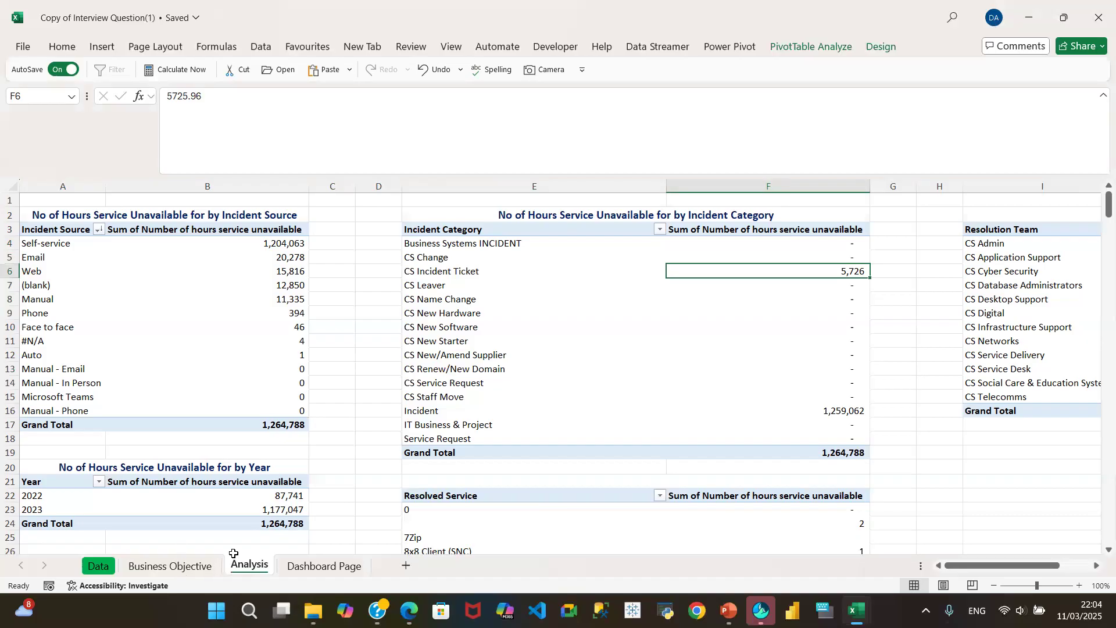
{"action": "left_click", "coordinate": [192, 569]}
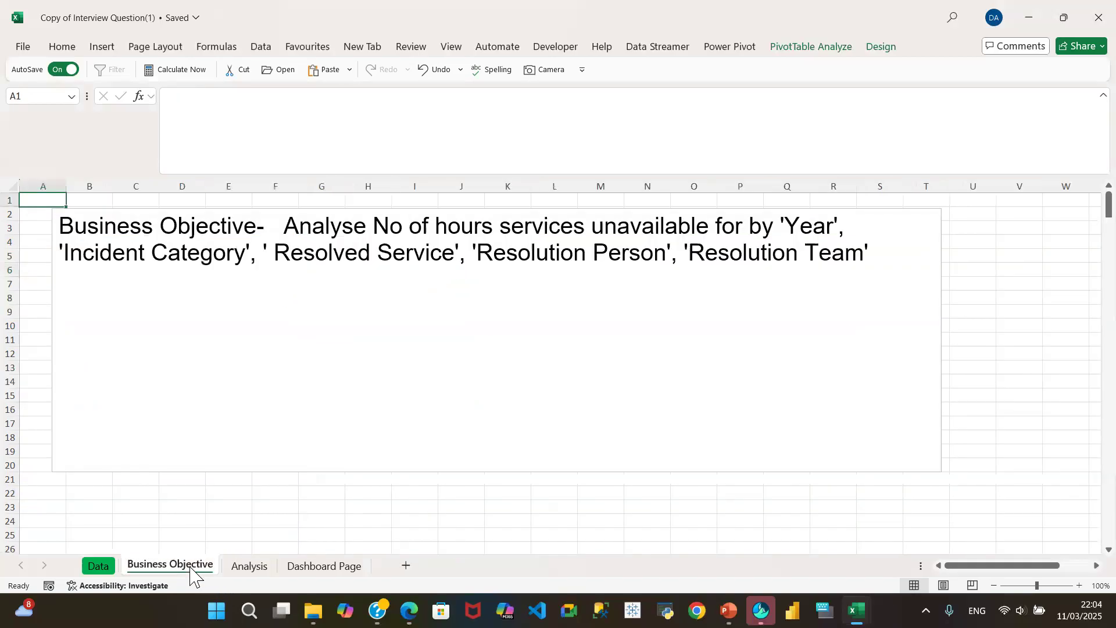